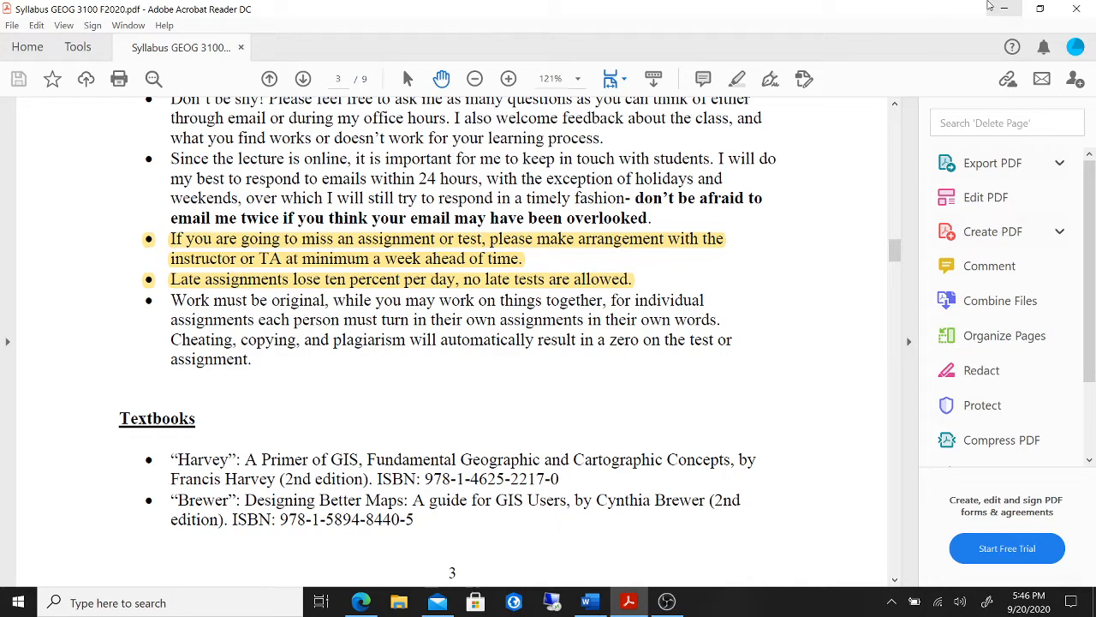
Step: Leave the syllabus PDF, switch to the GEOG_3100_Lab_05 document in Word and read the opening instructions
click(989, 7)
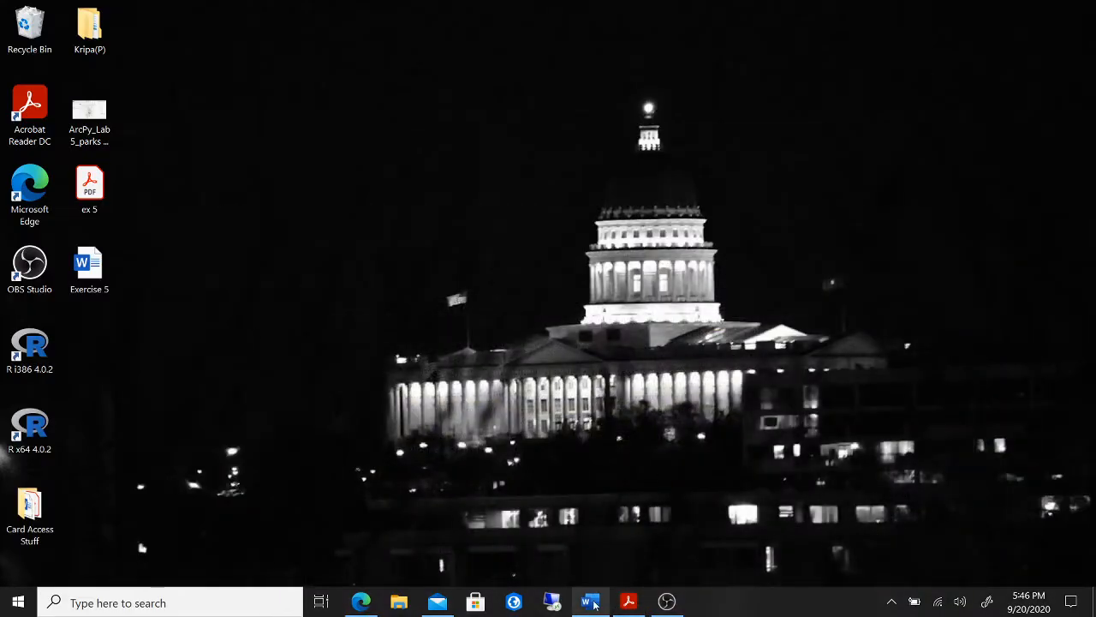
click(590, 602)
scroll(561, 237, up, 8)
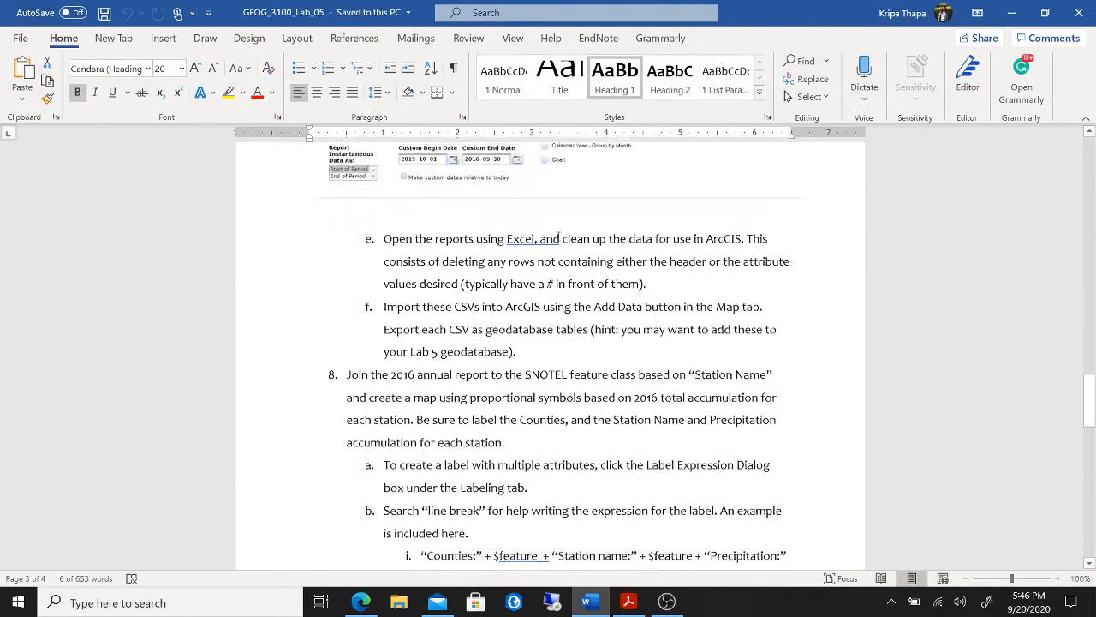
scroll(560, 237, up, 15)
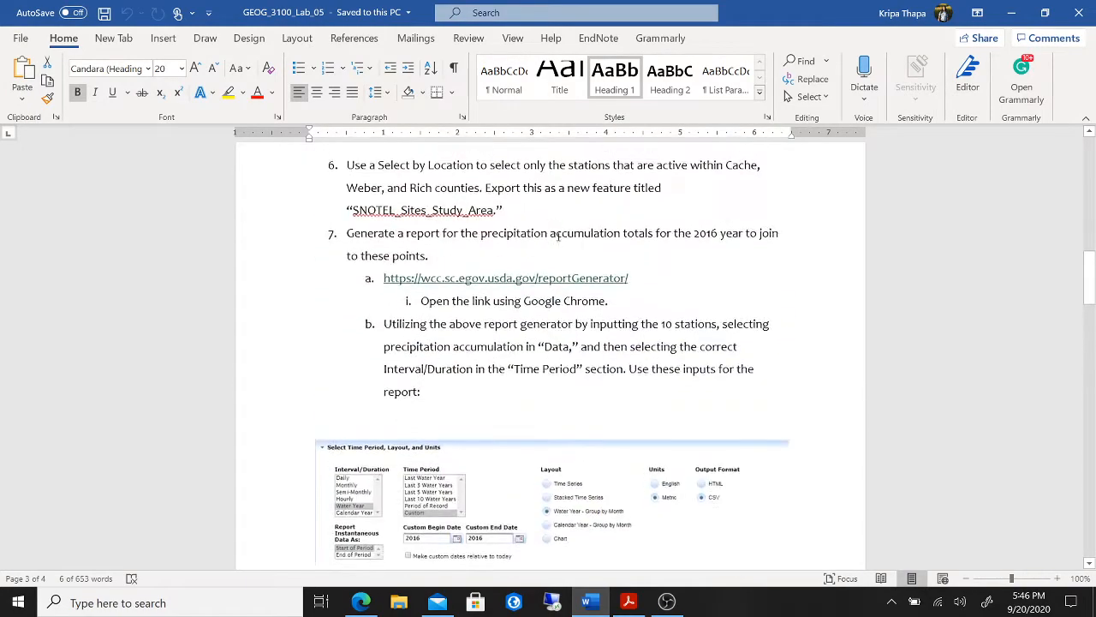
scroll(560, 237, up, 5)
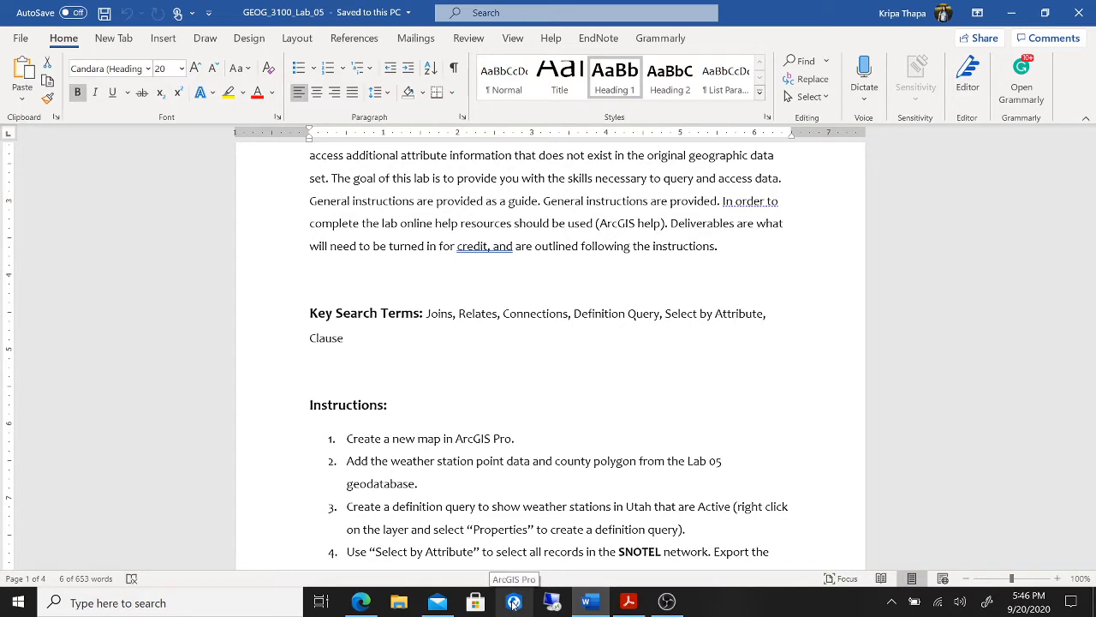
Step: Switch to File Explorer and open the Lab 5 folder under TA Stuff, GEOG 3100_6100
click(399, 603)
click(285, 200)
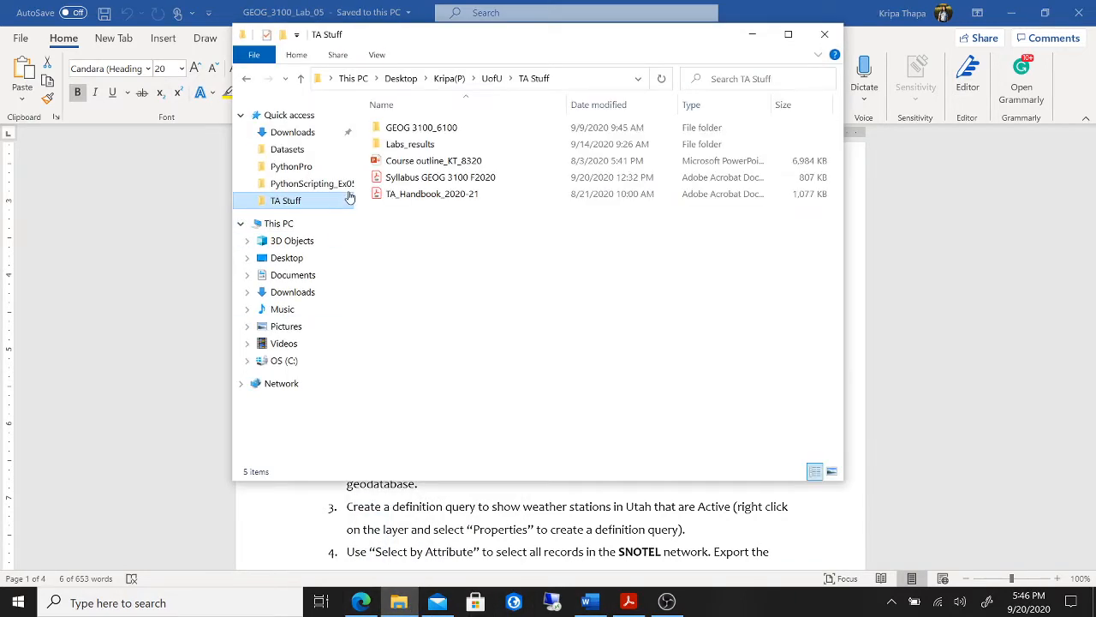
double_click(520, 129)
double_click(481, 194)
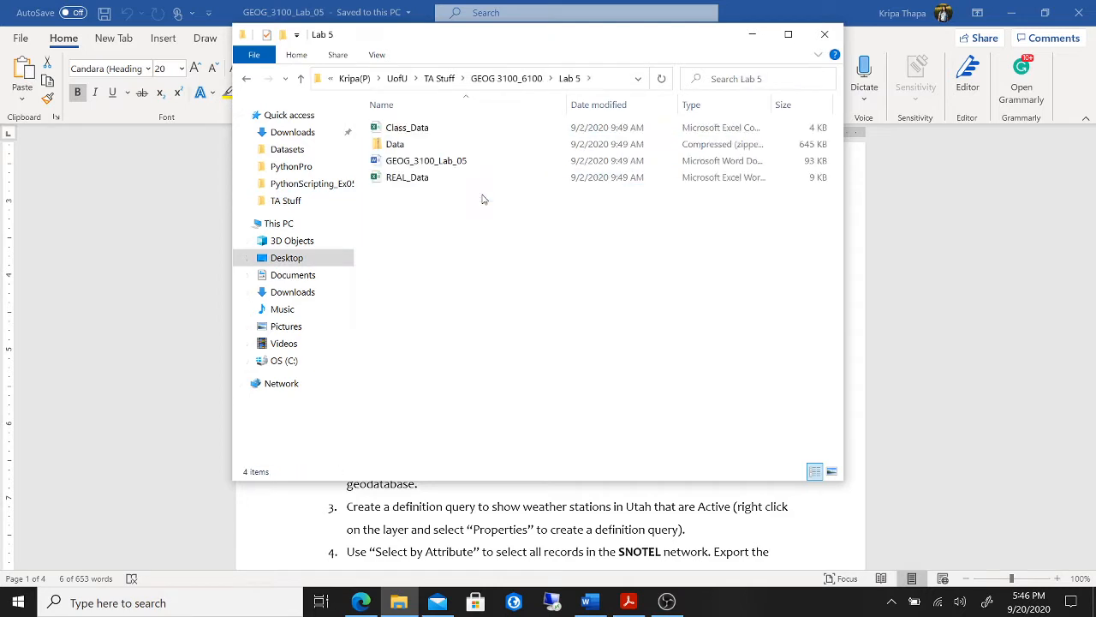
Step: Extract the compressed Data archive into the Lab 5 folder and close both folder windows
click(464, 145)
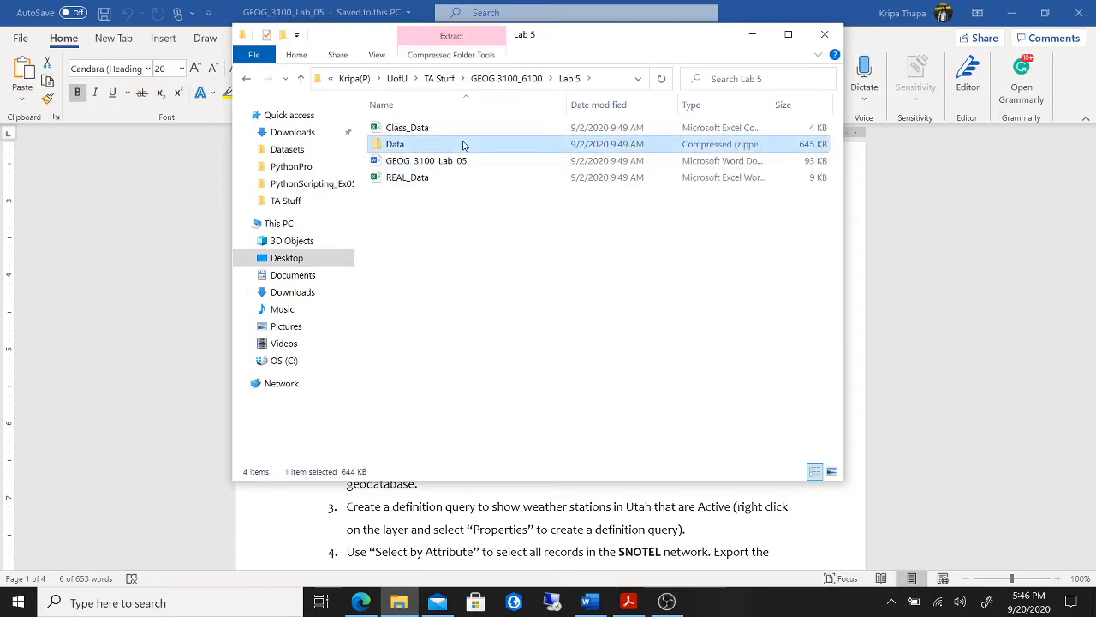
right_click(463, 145)
click(416, 212)
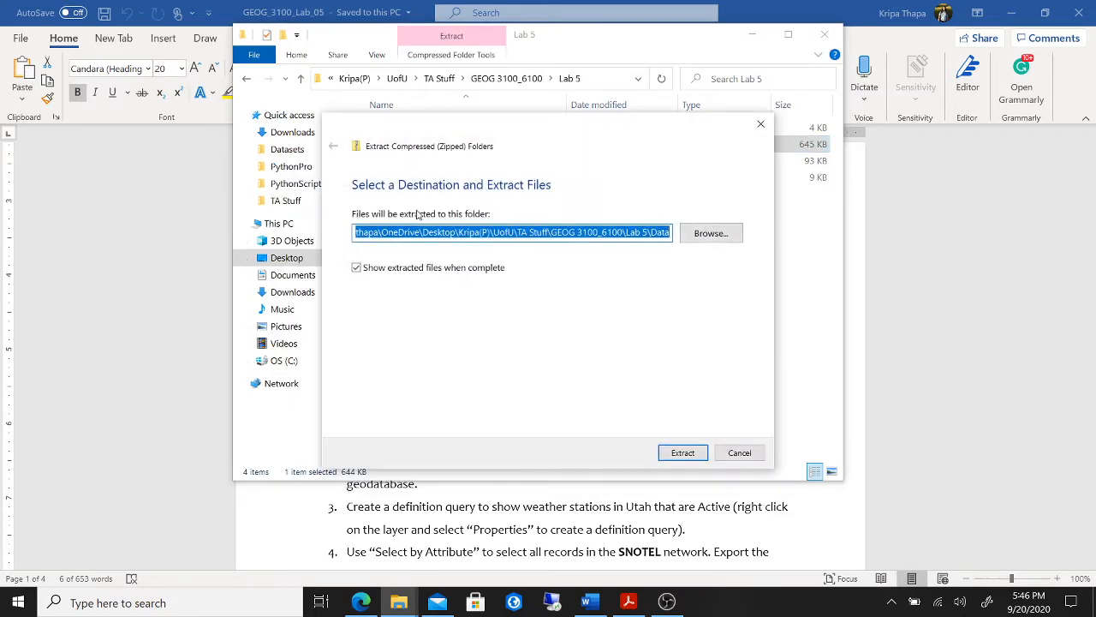
click(682, 454)
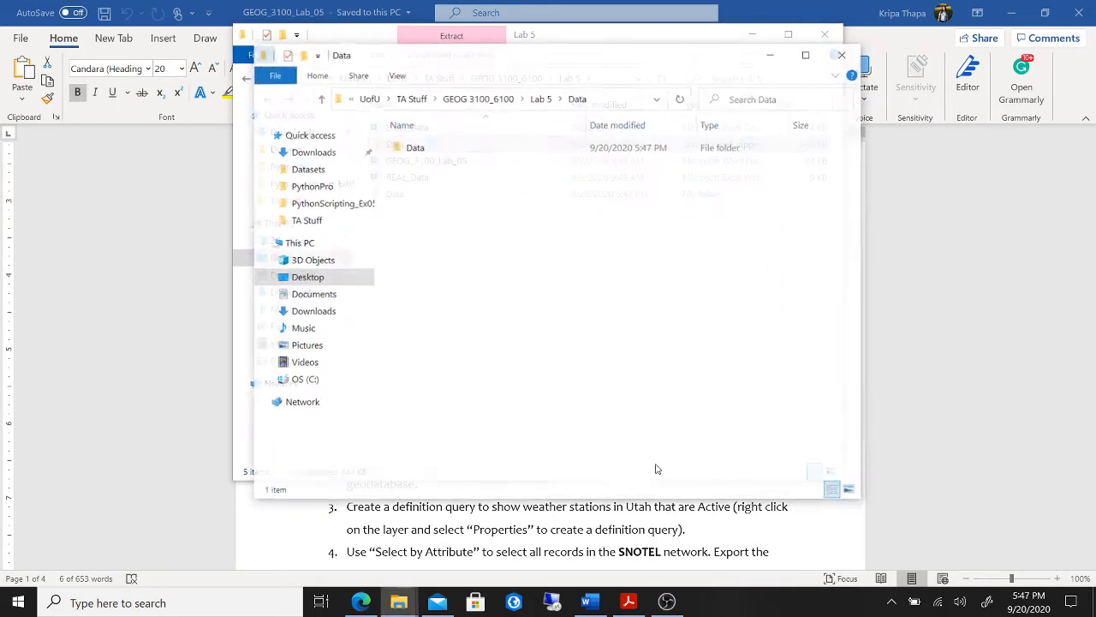
click(855, 55)
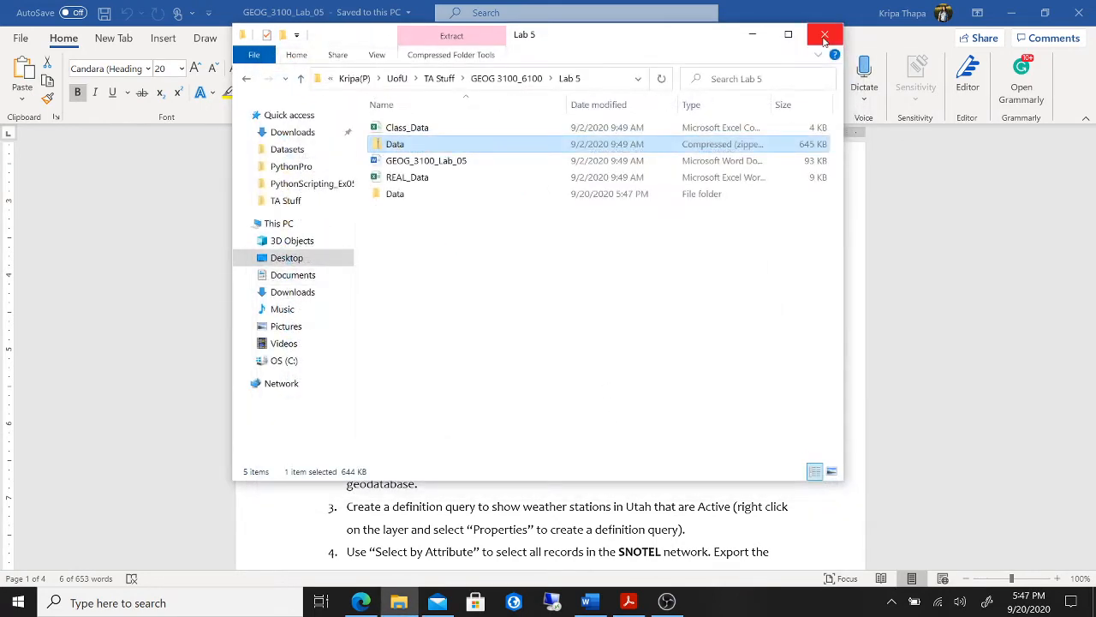
click(825, 34)
Step: Switch to ArcGIS Pro and start a new project from the Map template, named "Lab 5 TA" followed by the owner's first name
click(515, 604)
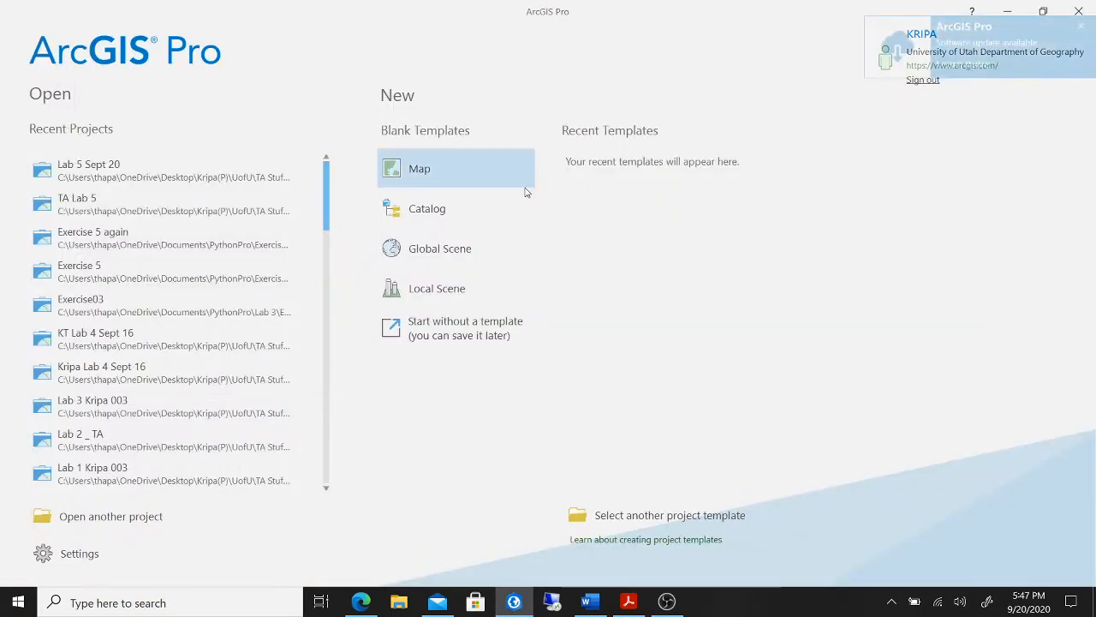
click(502, 181)
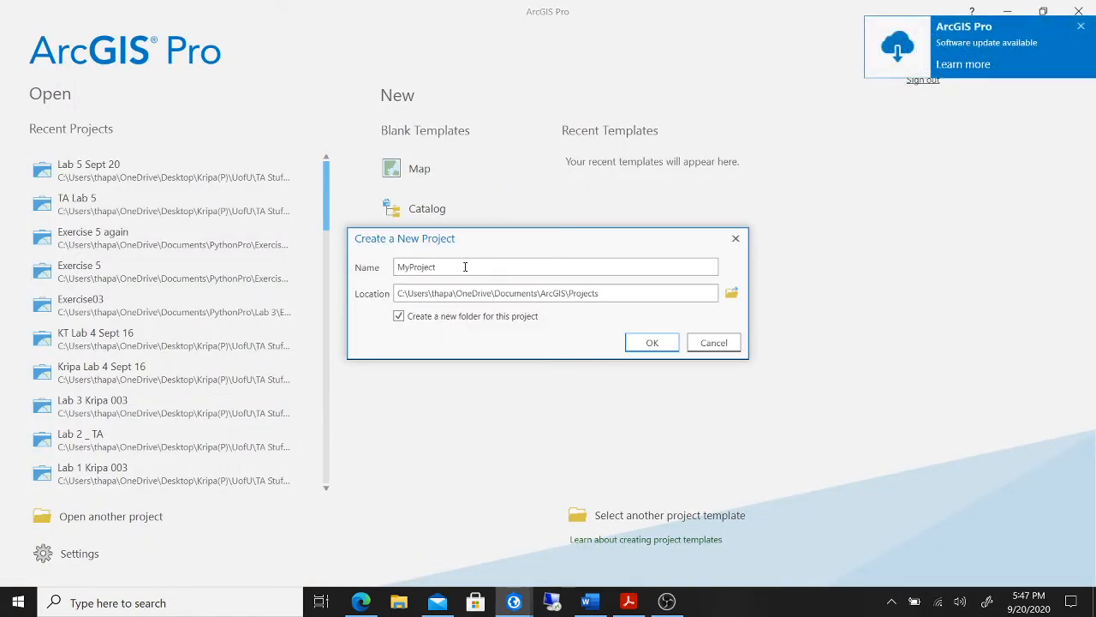
drag(465, 266, 395, 269)
text(Lab 5 TA Kripa)
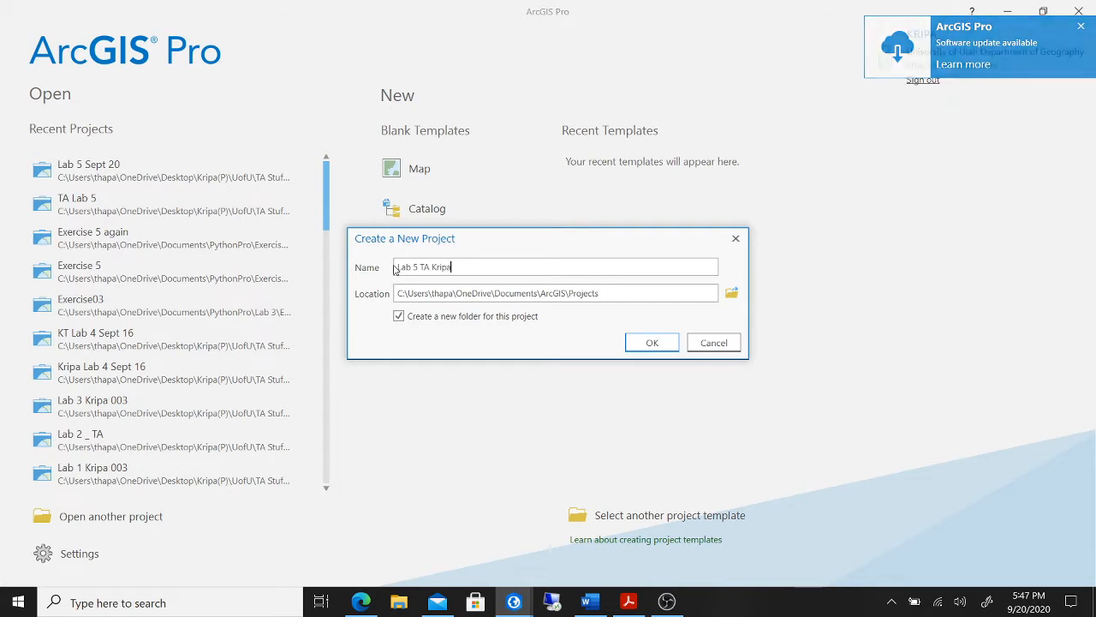
Step: Set the project location to the Lab 5 folder inside UofU, TA Stuff, GEOG 3100_6100 and create the project
click(731, 294)
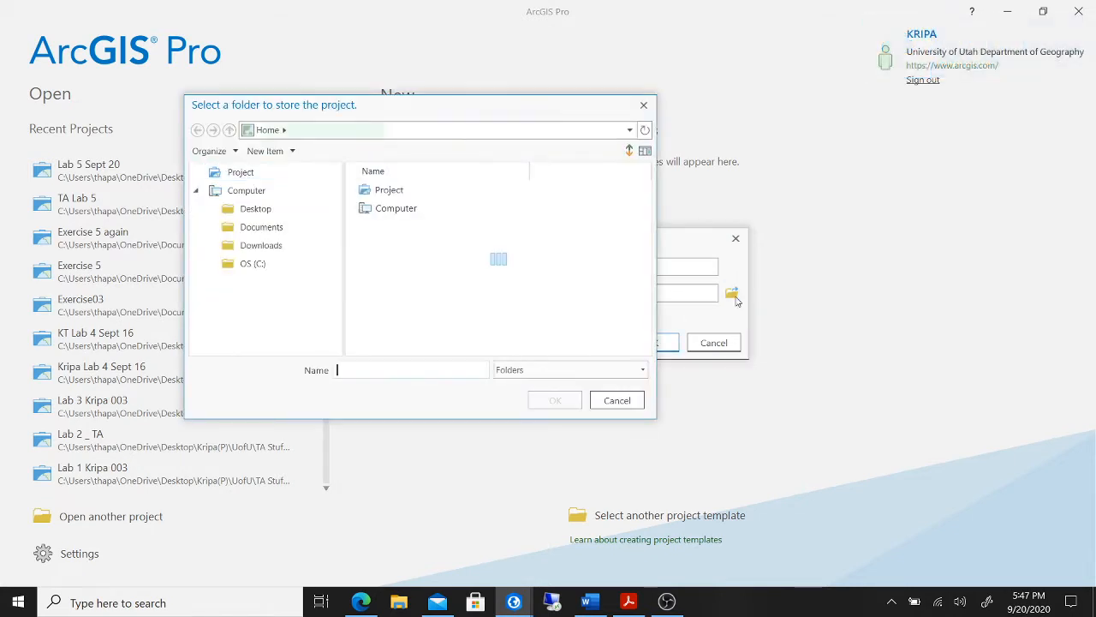
click(310, 211)
double_click(448, 208)
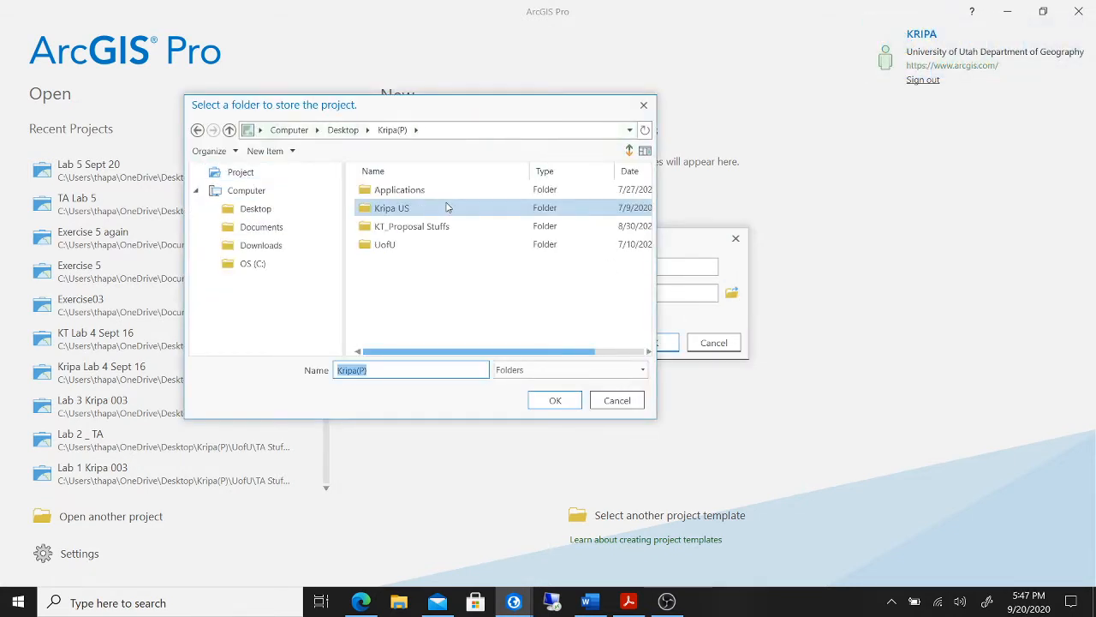
double_click(452, 248)
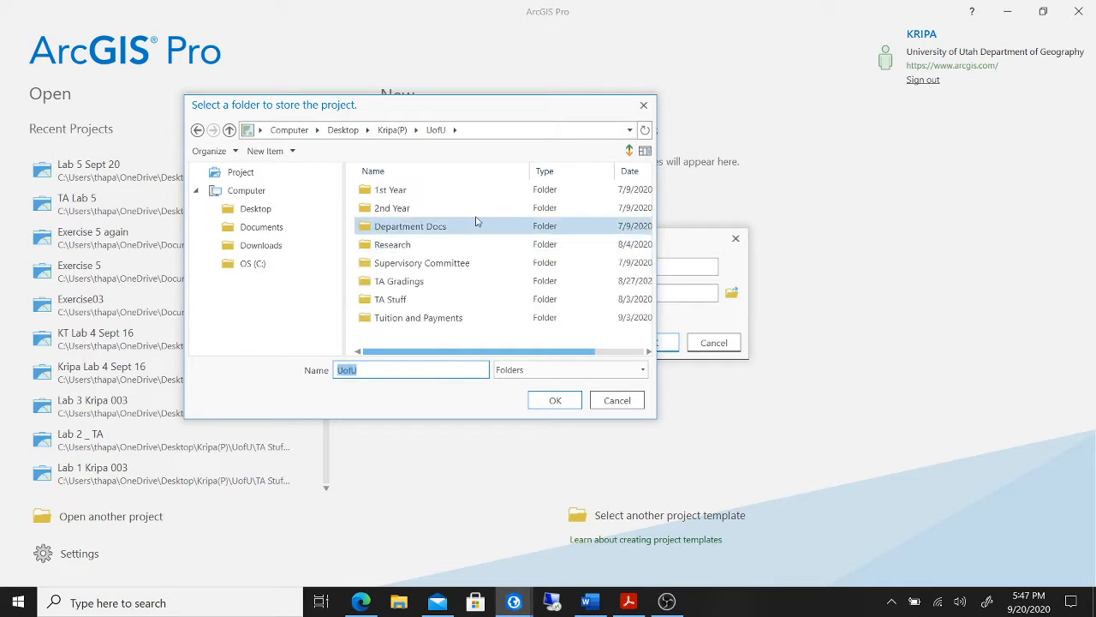
double_click(459, 299)
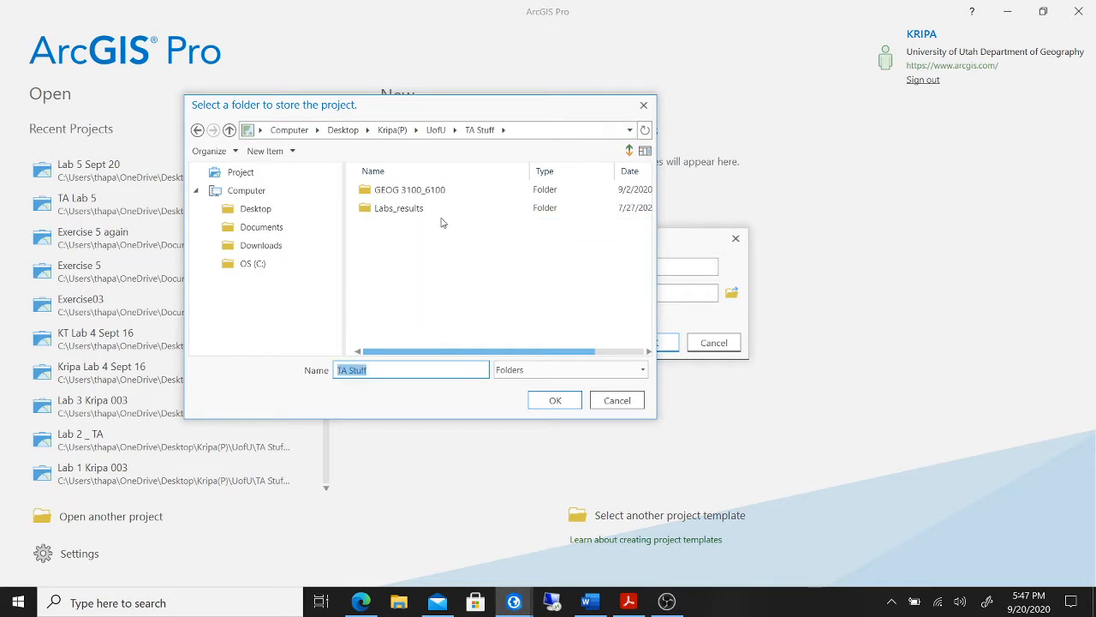
double_click(485, 191)
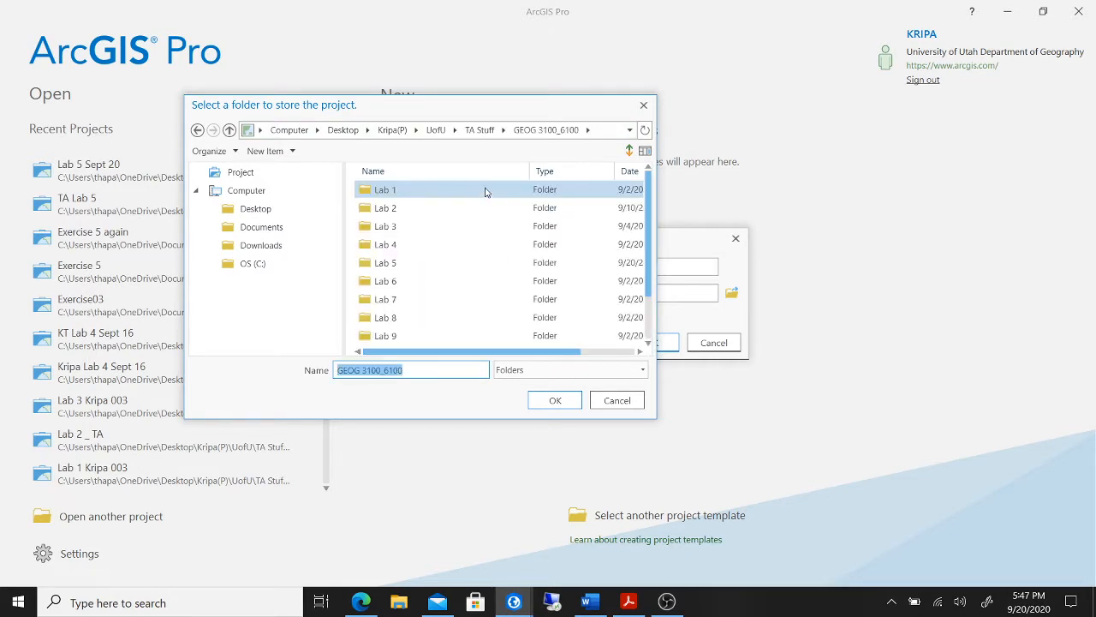
click(429, 262)
click(555, 400)
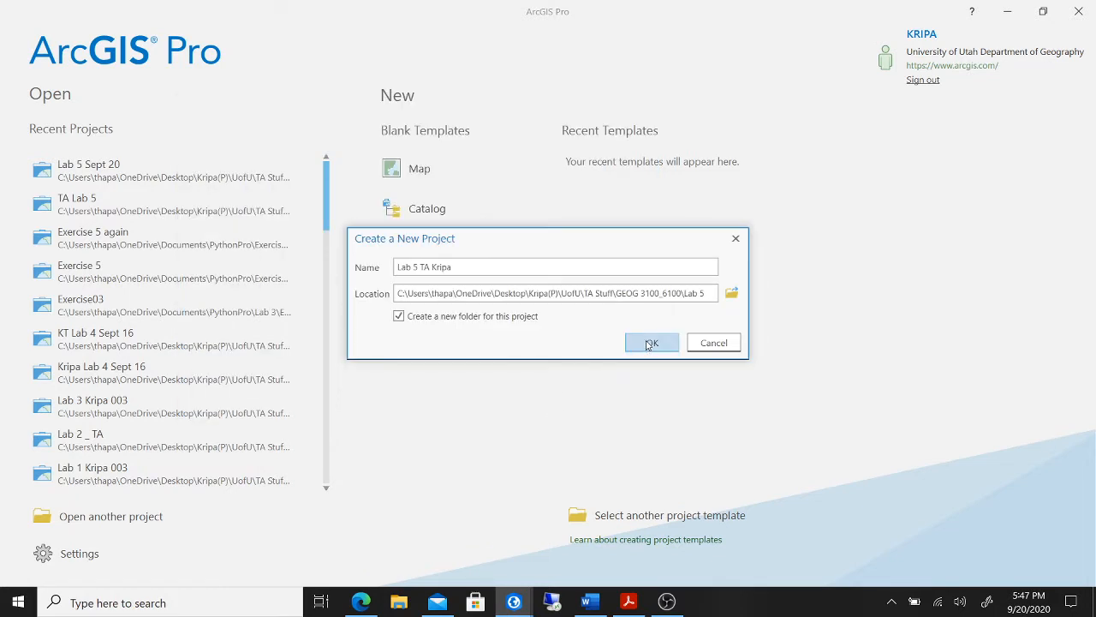
click(648, 343)
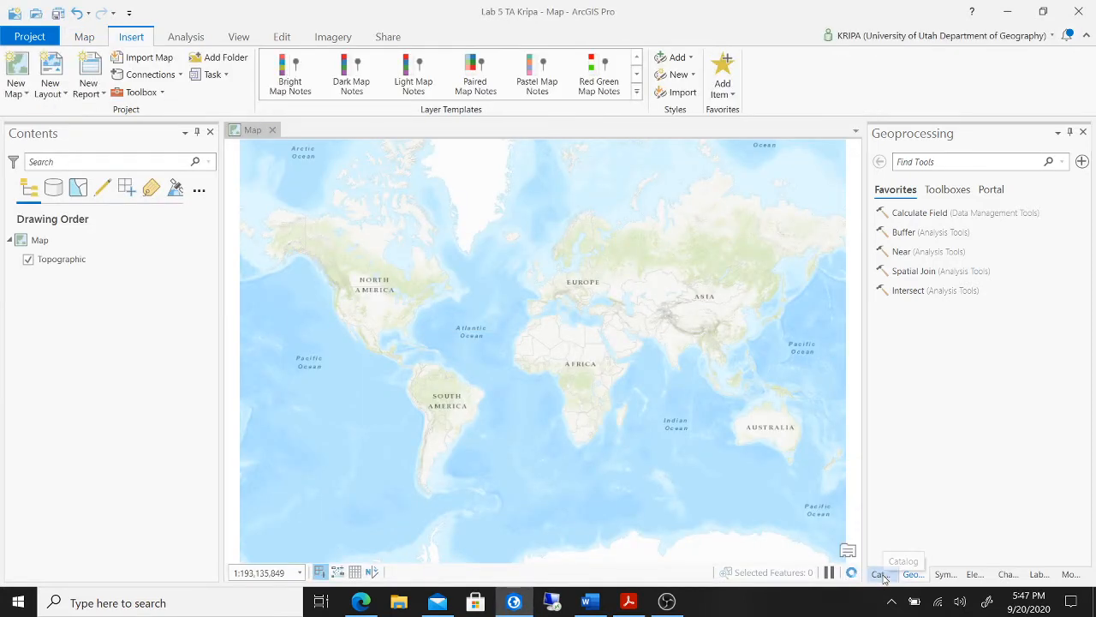
Step: Add a folder connection to the extracted Data folder inside the Lab 5 folder of GEOG 3100_6100
click(880, 574)
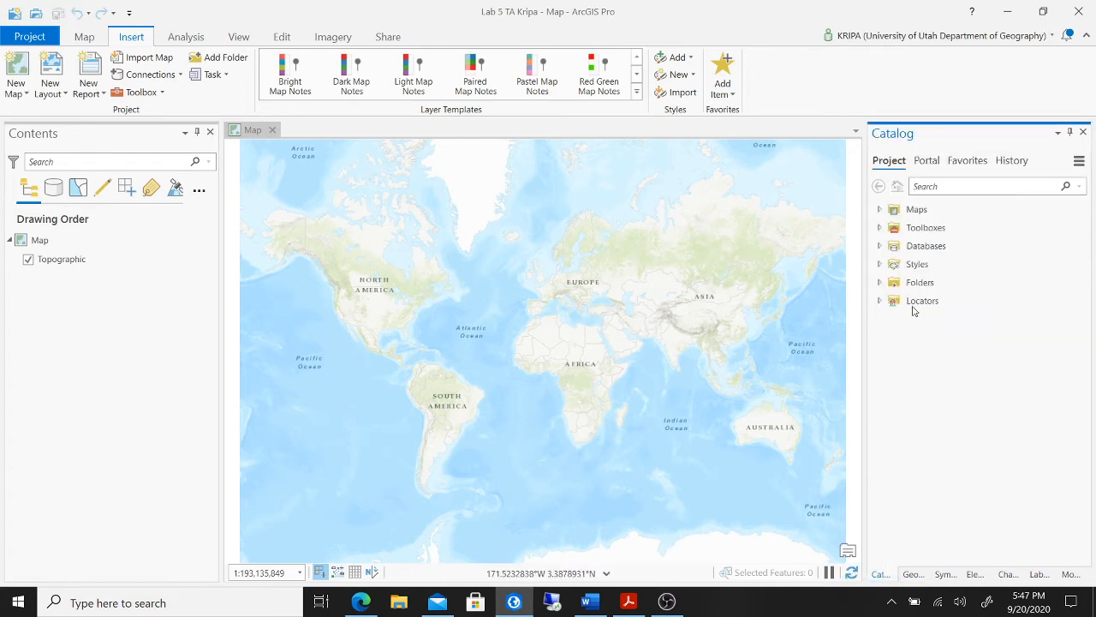
click(998, 286)
right_click(998, 286)
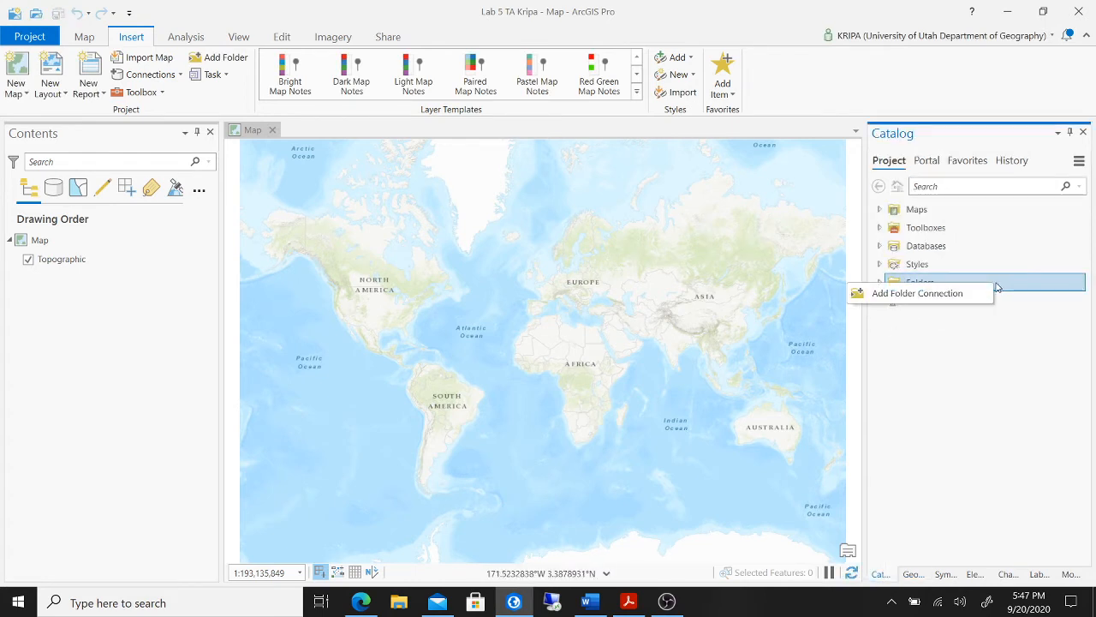
click(978, 294)
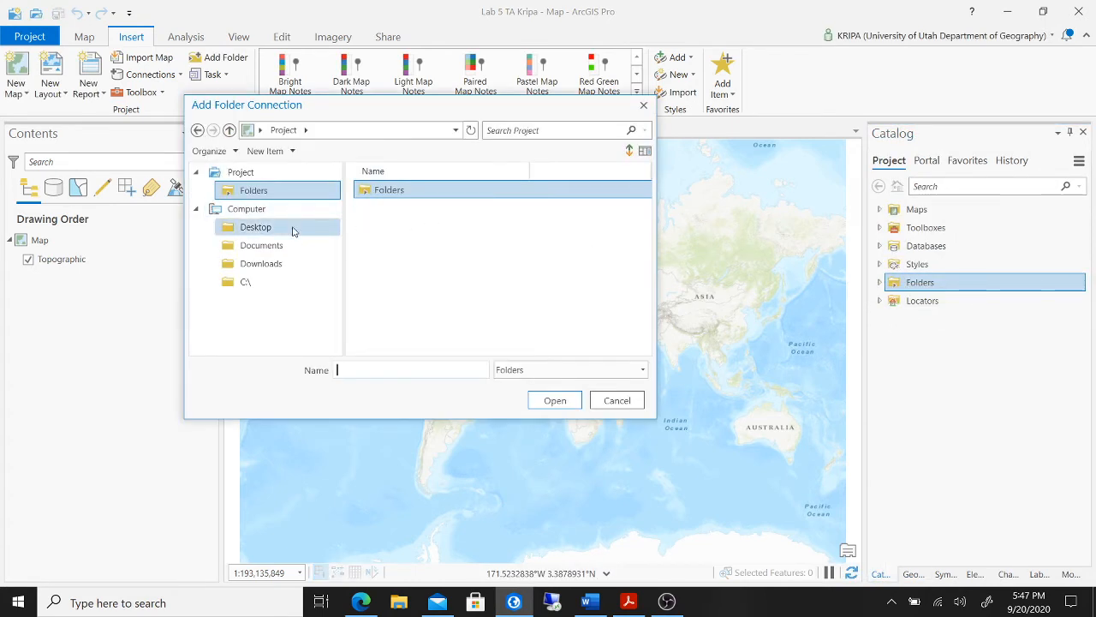
click(255, 227)
double_click(403, 208)
click(418, 244)
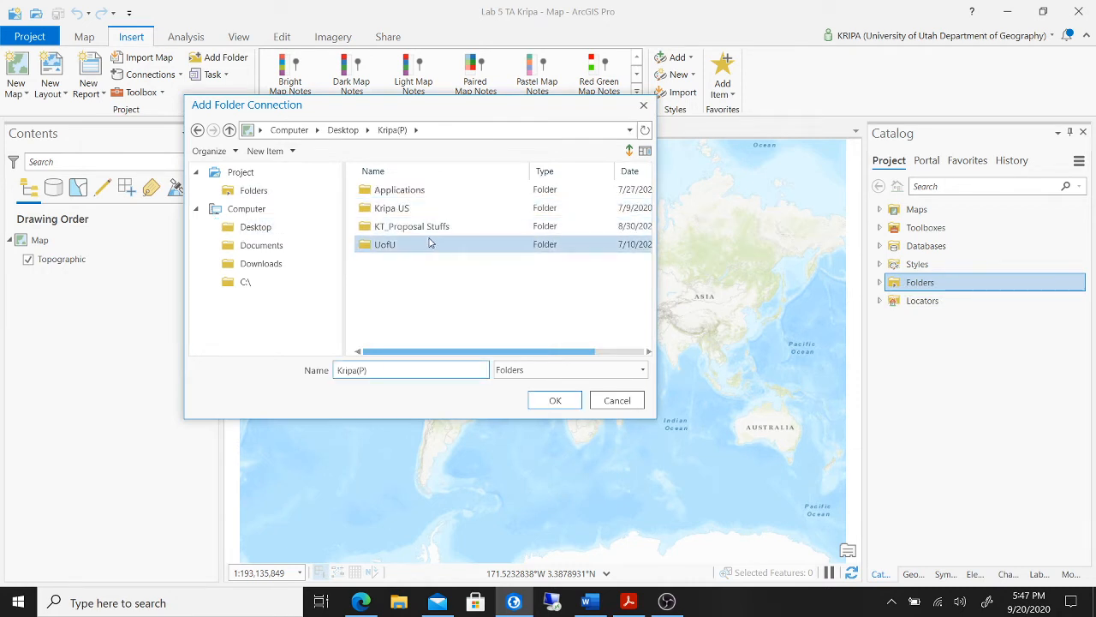
double_click(426, 244)
double_click(403, 299)
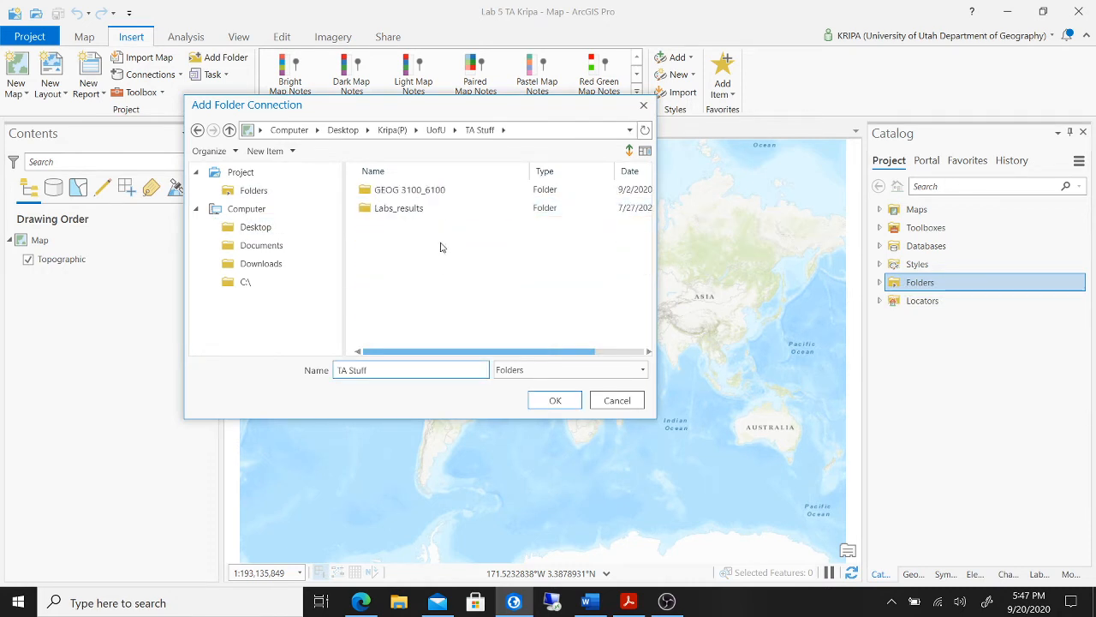
double_click(480, 193)
click(426, 263)
double_click(426, 263)
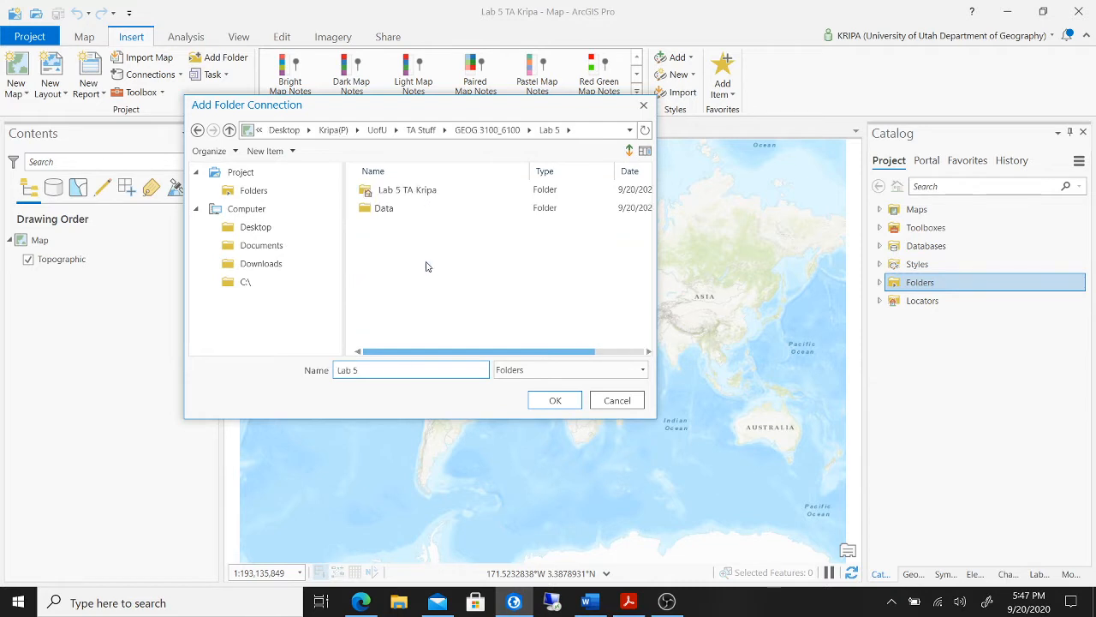
click(424, 214)
click(555, 400)
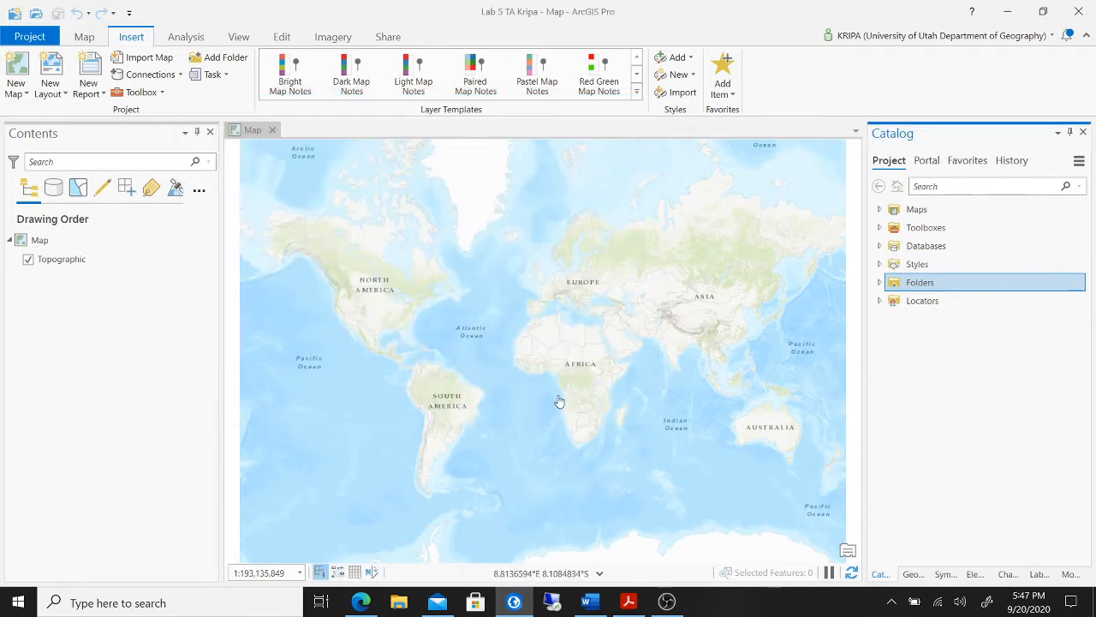
Step: Add the Counties and WeatherStations feature classes from Lab_05_Data.gdb in the connected Data folder to the map
click(879, 282)
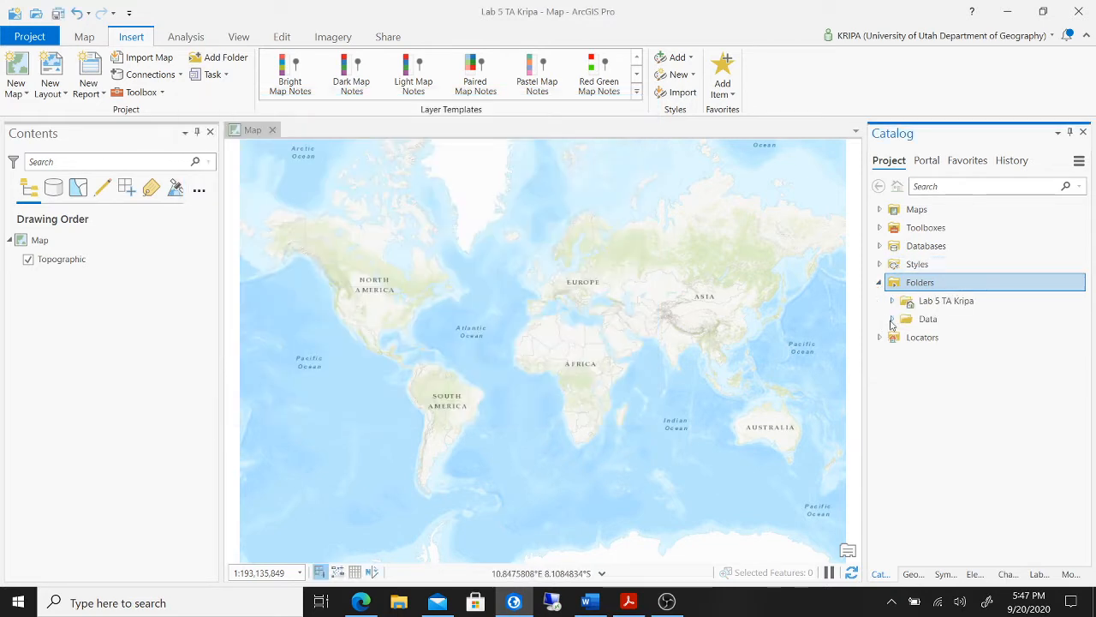
click(891, 319)
click(905, 339)
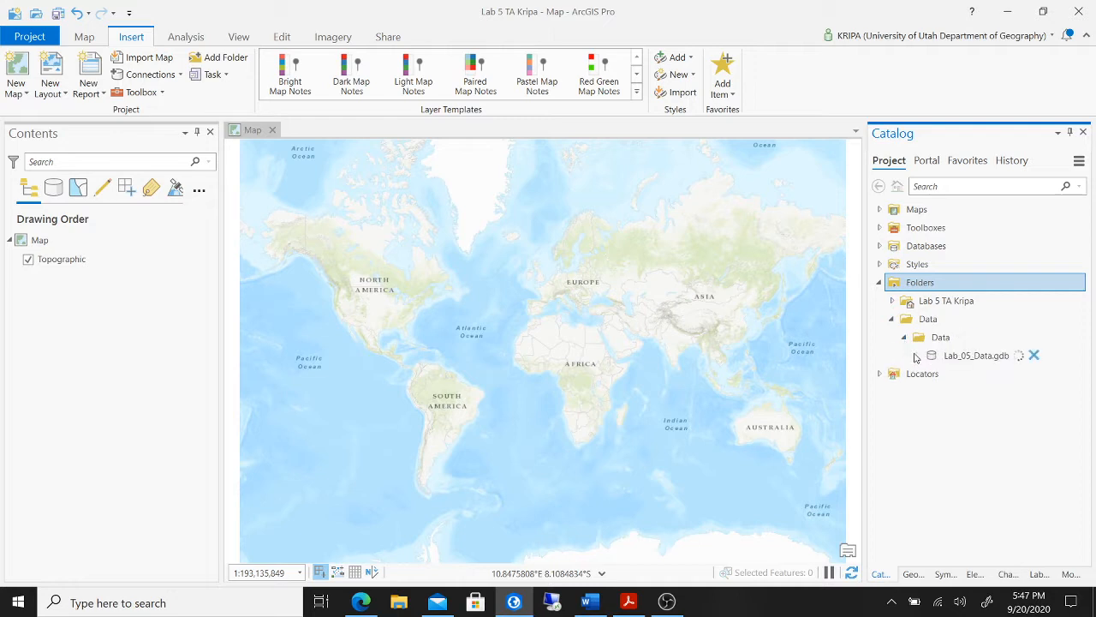
click(916, 355)
click(981, 378)
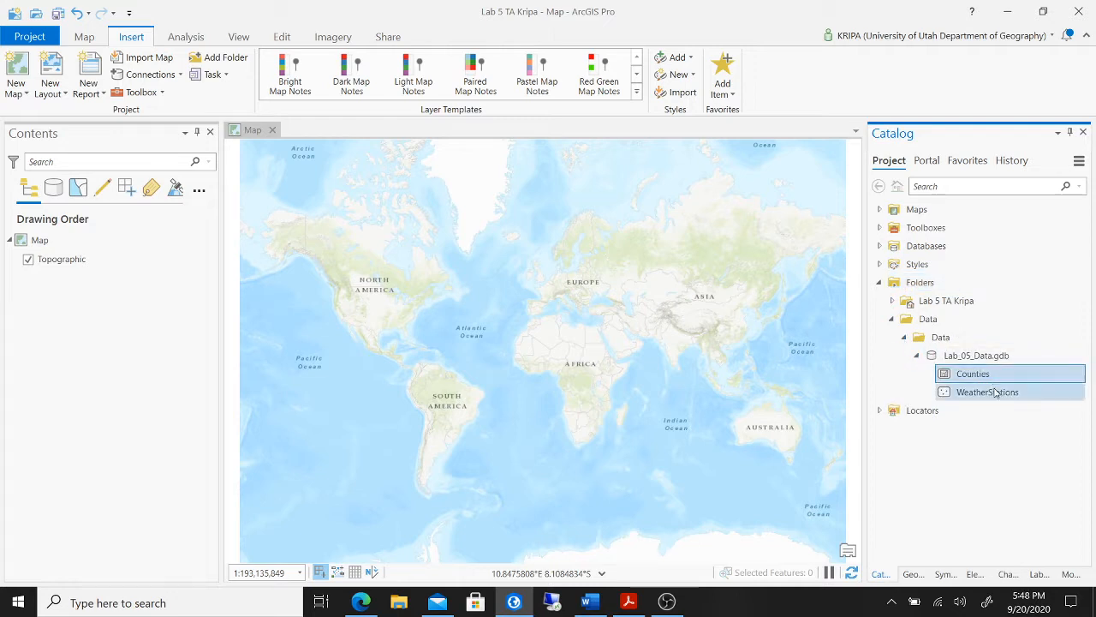
shift+click(993, 392)
drag(993, 392, 457, 270)
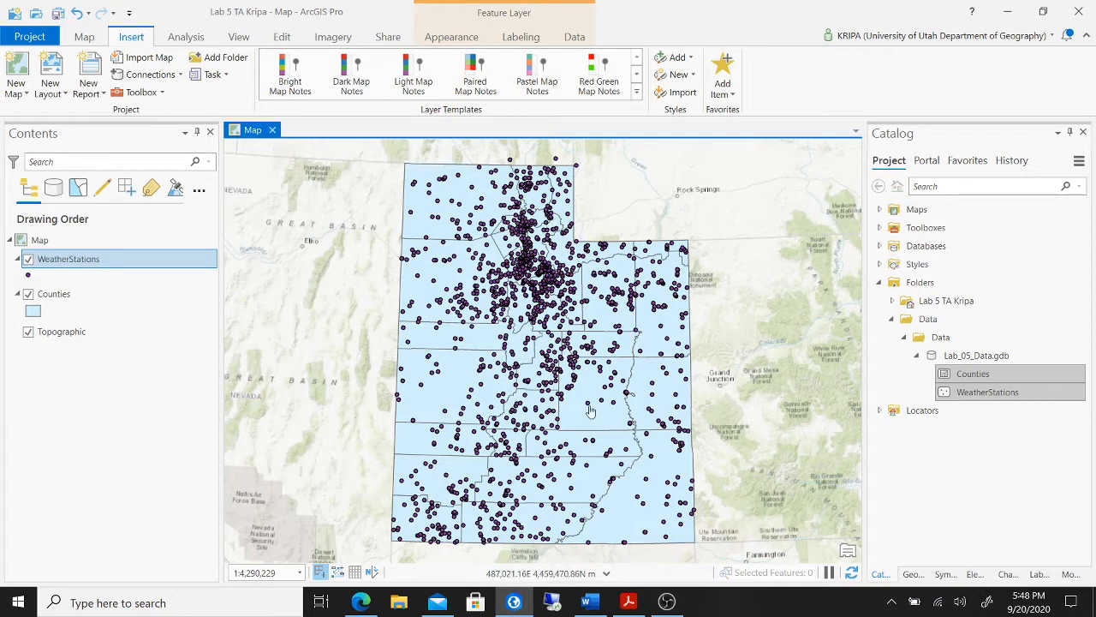
Step: Switch to the lab handout in Word to read the definition query instruction, and return to ArcGIS Pro
click(591, 603)
scroll(621, 488, down, 2)
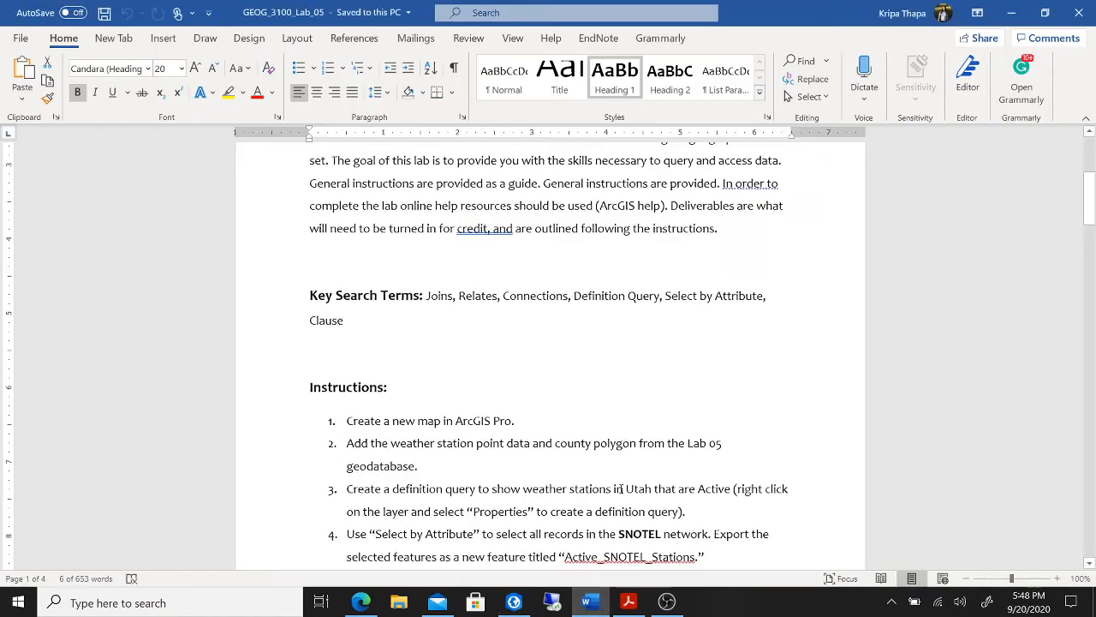
click(515, 603)
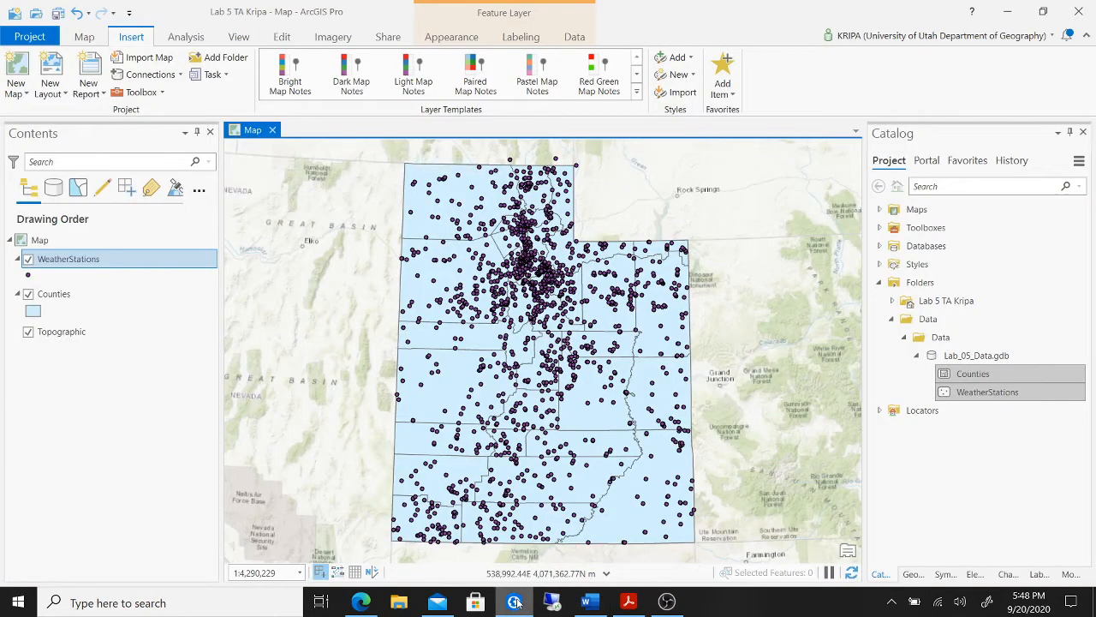
Step: Create a definition query on the WeatherStations layer where ACTIVE_INA is equal to ACTIVE and apply it
right_click(189, 267)
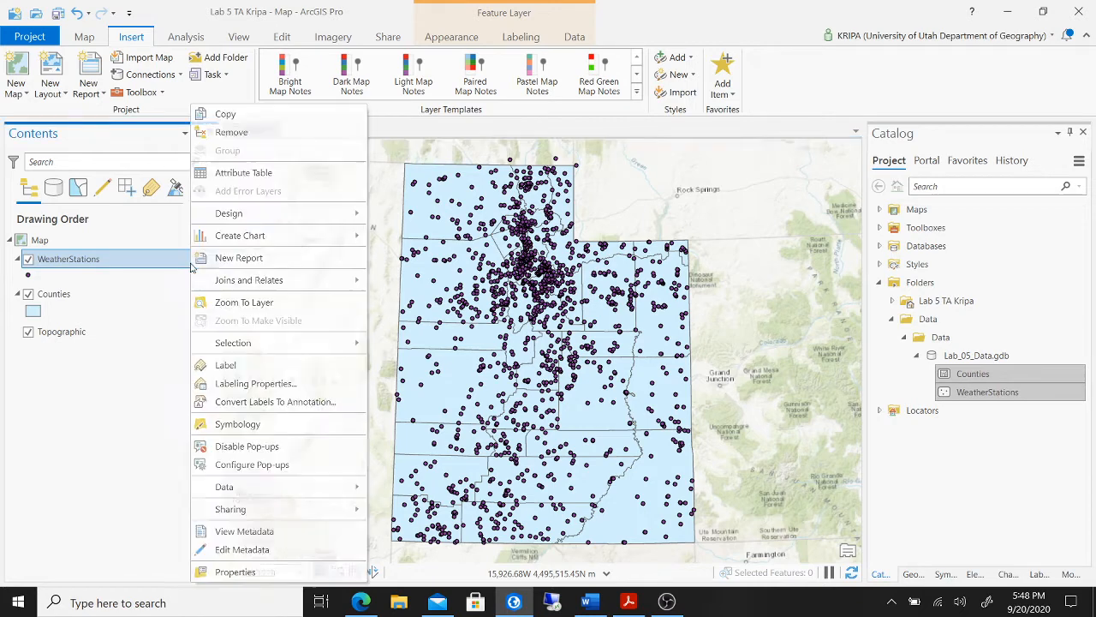
click(260, 576)
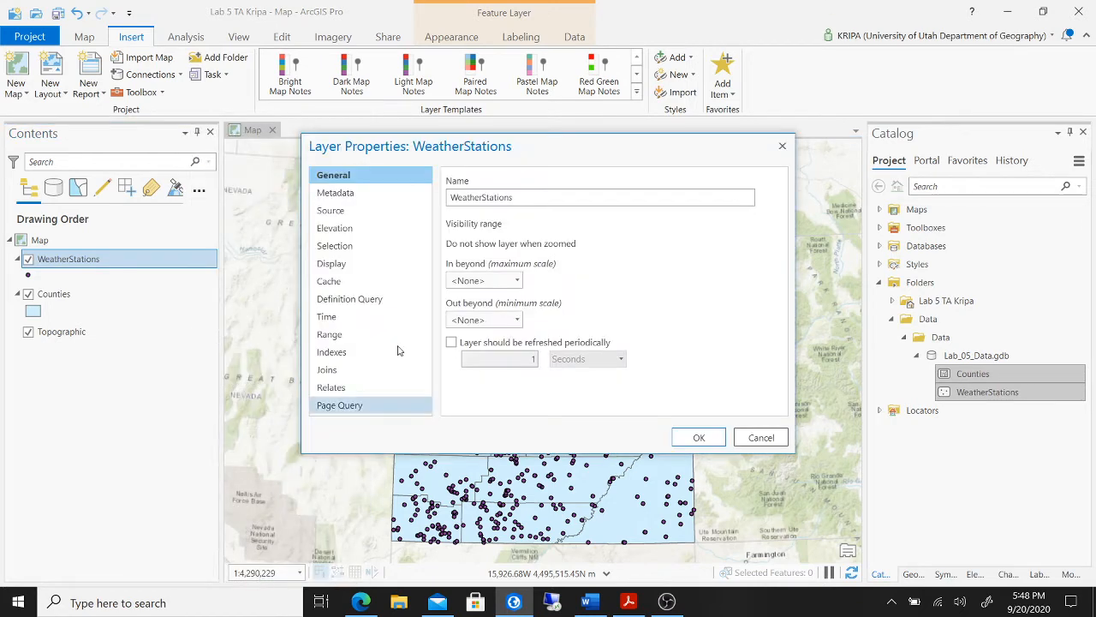
click(378, 304)
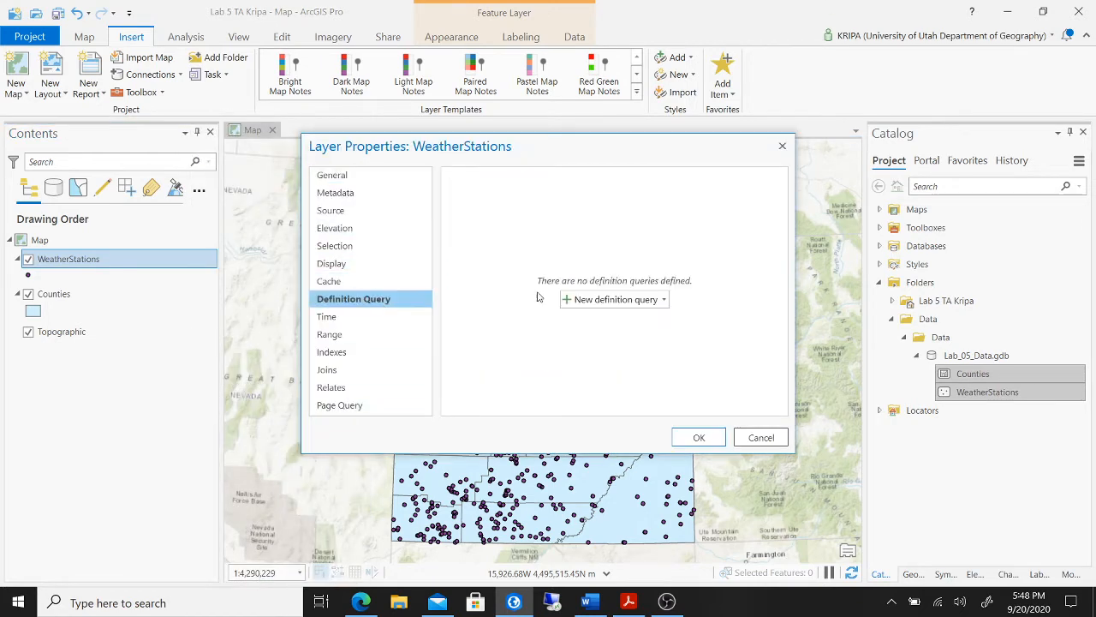
click(603, 301)
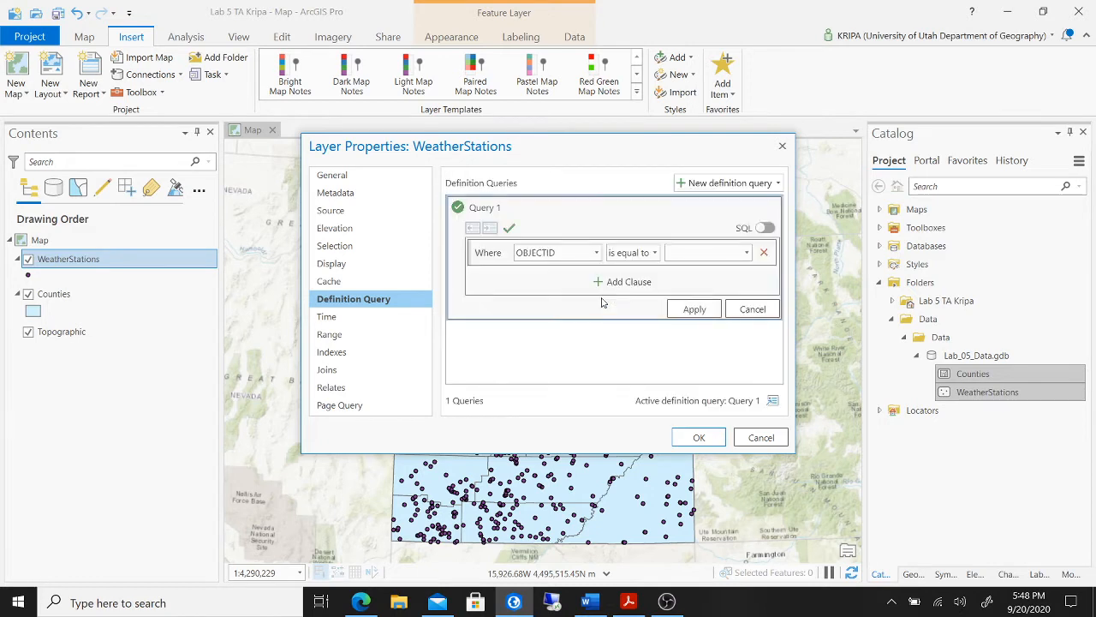
click(597, 253)
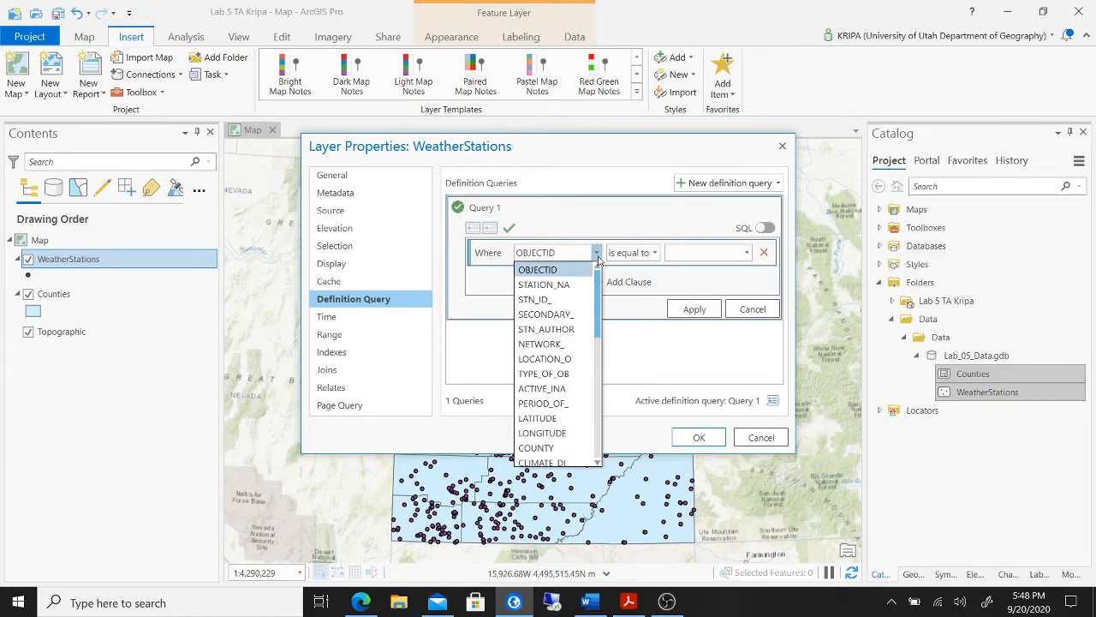
click(564, 389)
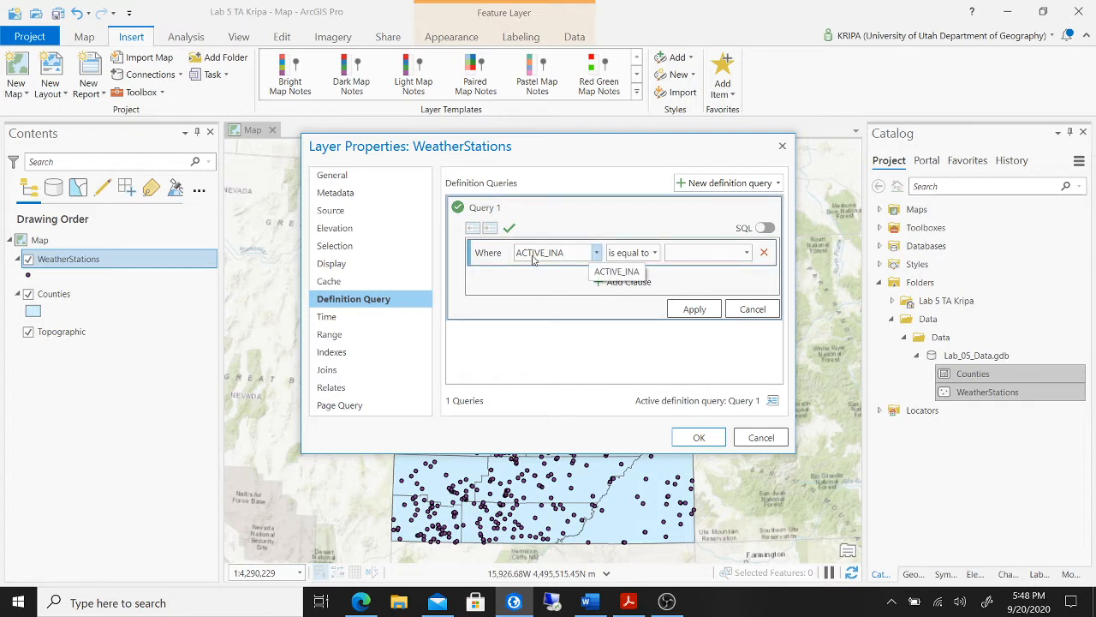
click(746, 254)
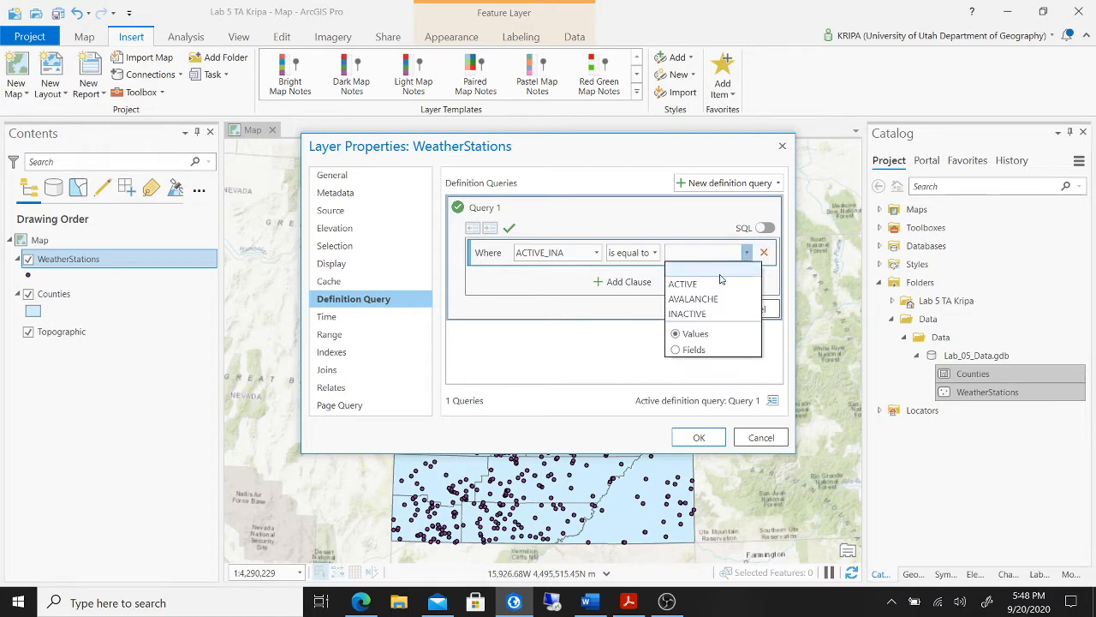
click(718, 284)
click(694, 310)
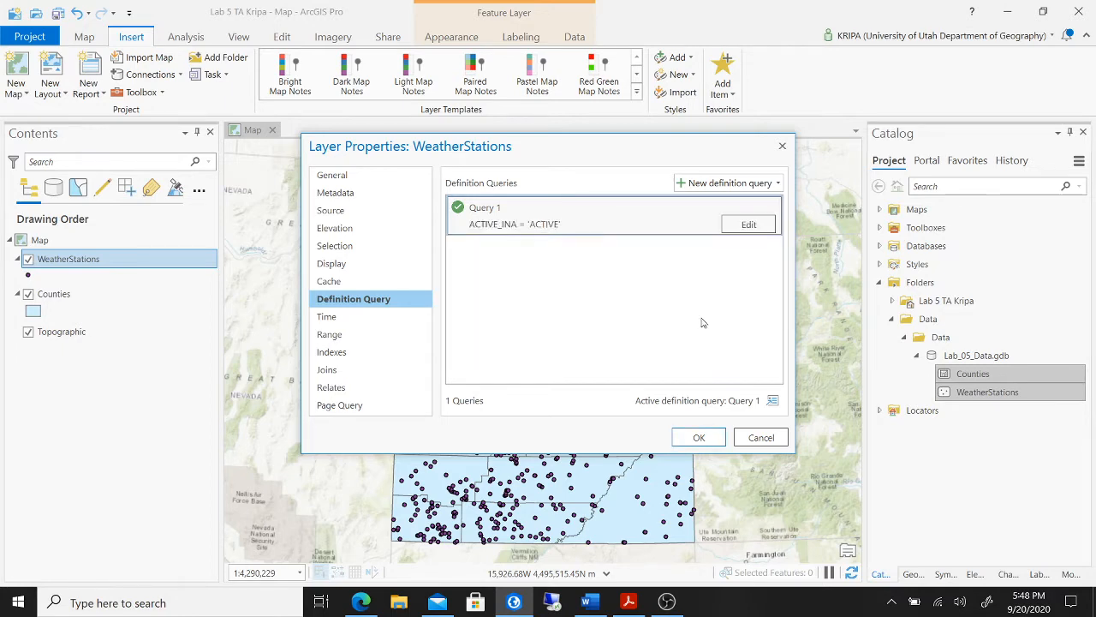
click(702, 437)
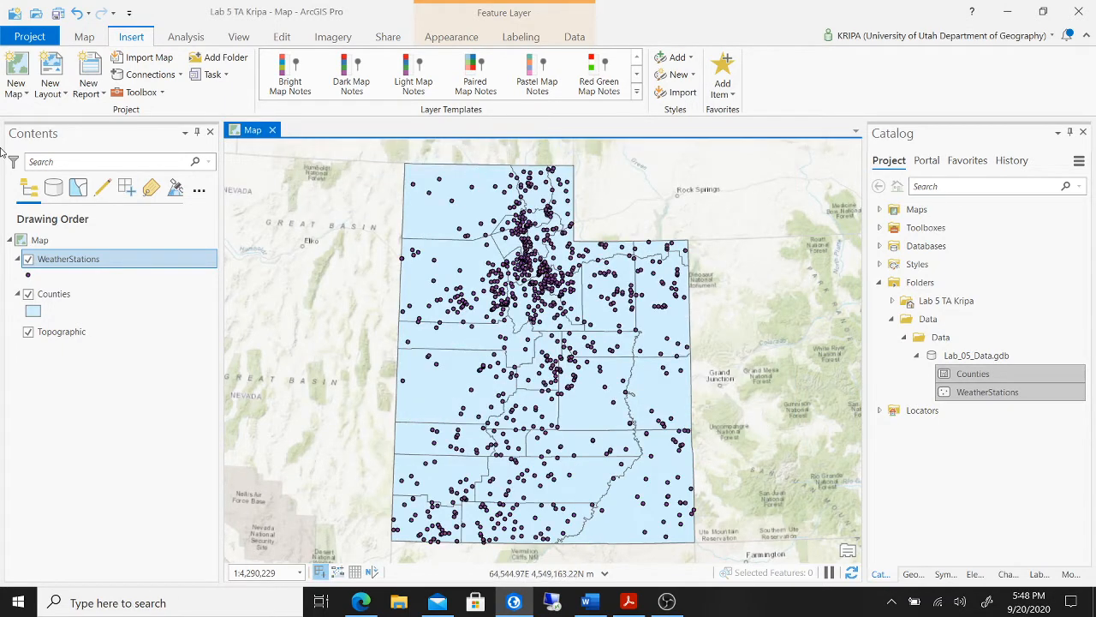
Step: Examine the ACTIVE_INA column through to the last record in the WeatherStations attribute table
right_click(146, 261)
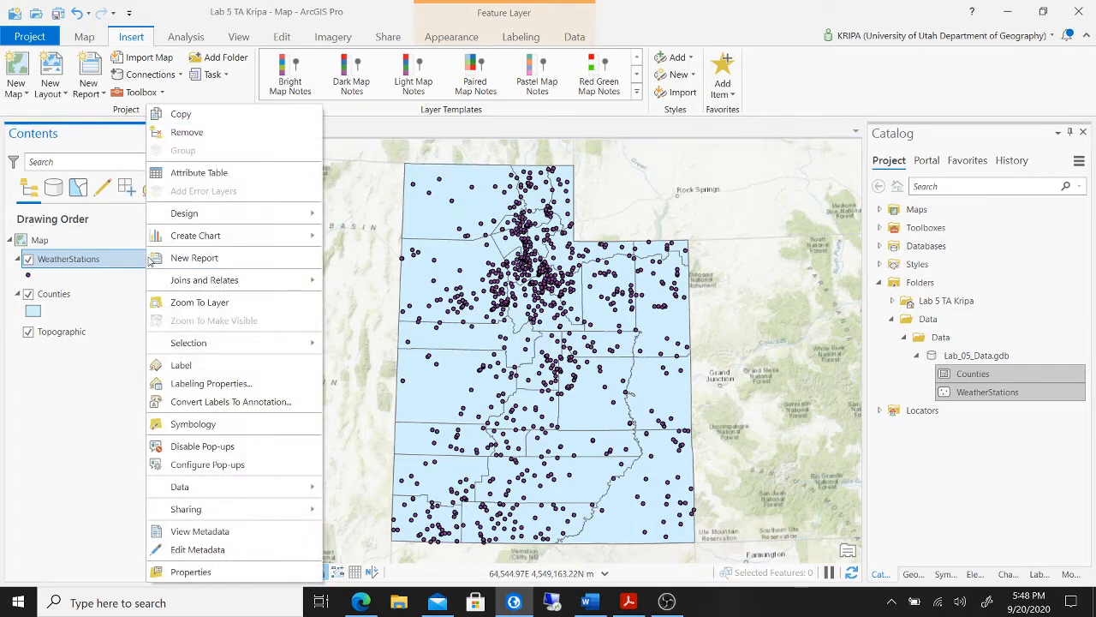
click(230, 173)
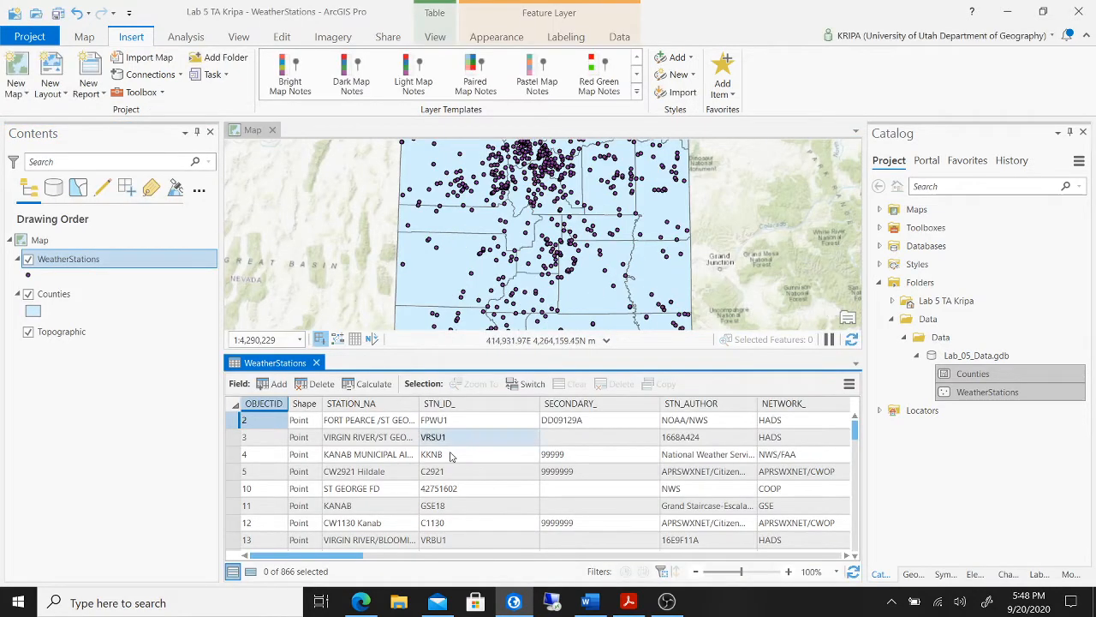
drag(327, 555, 444, 558)
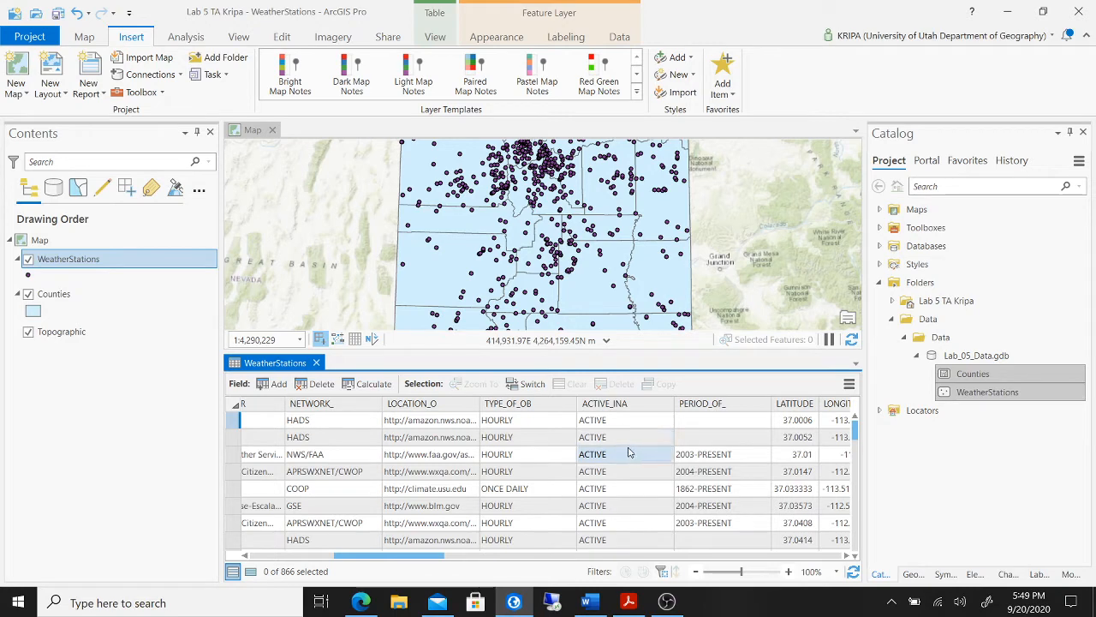
scroll(629, 452, down, 1)
scroll(630, 446, down, 3)
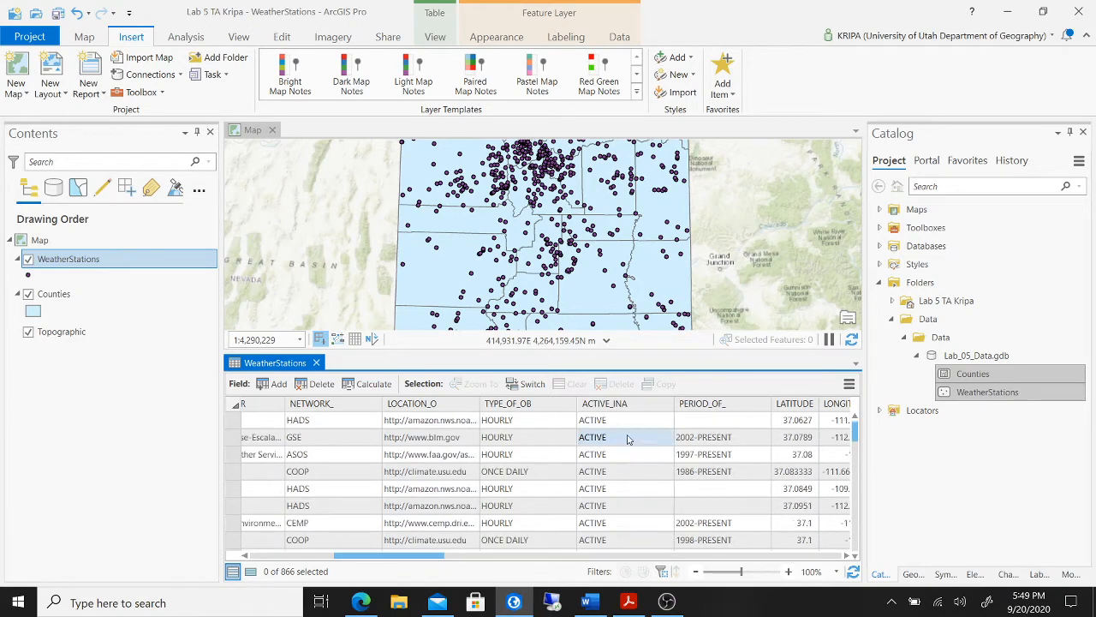
scroll(632, 497, down, 3)
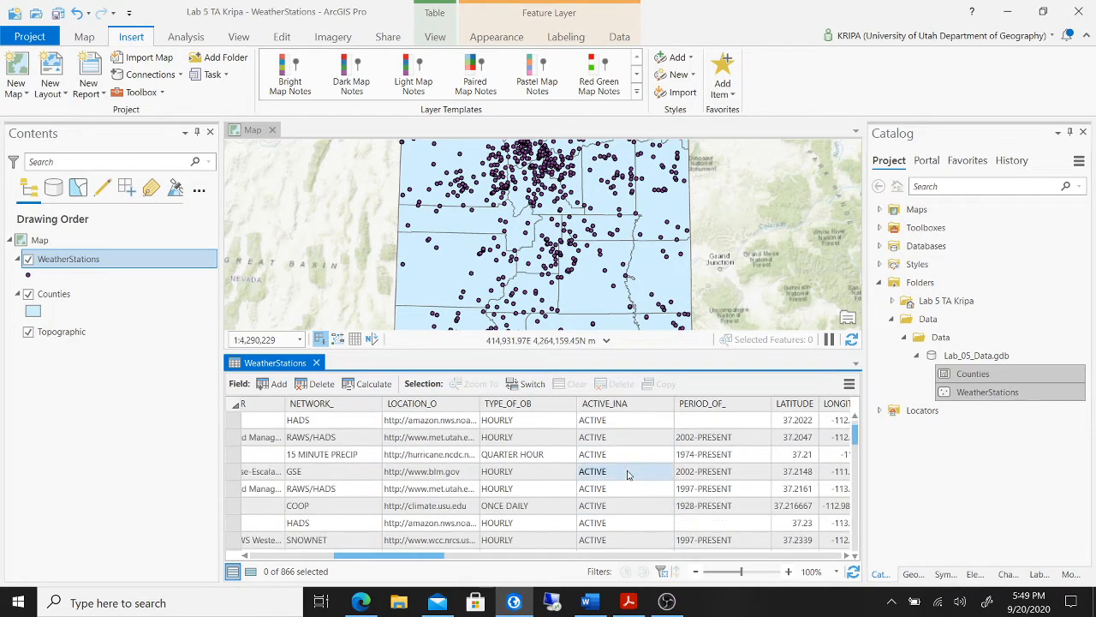
scroll(628, 483, down, 5)
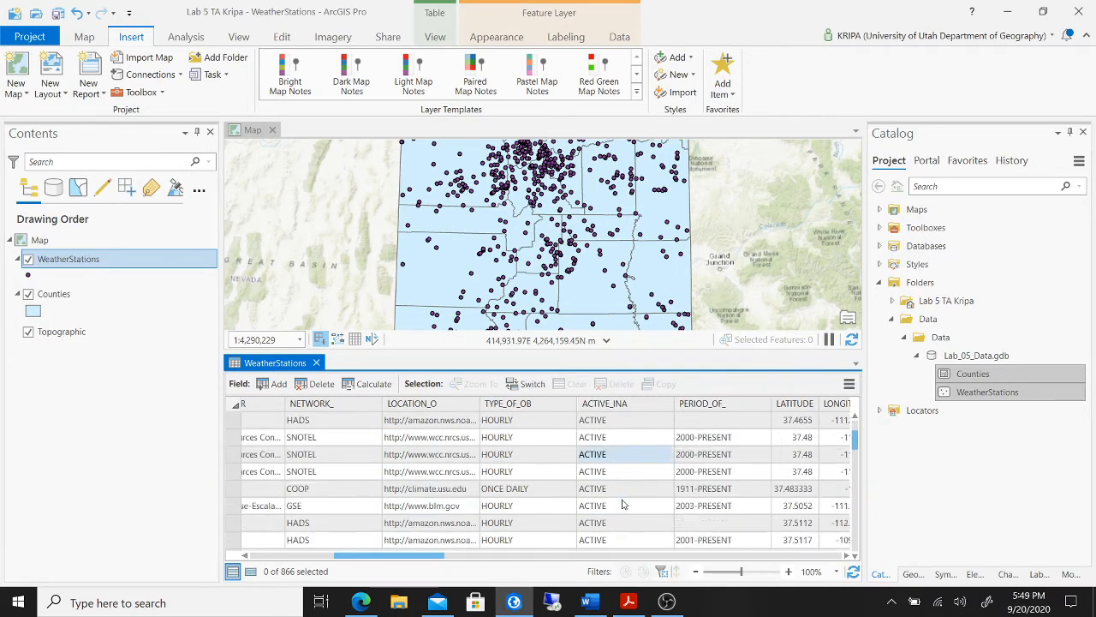
drag(855, 444, 853, 565)
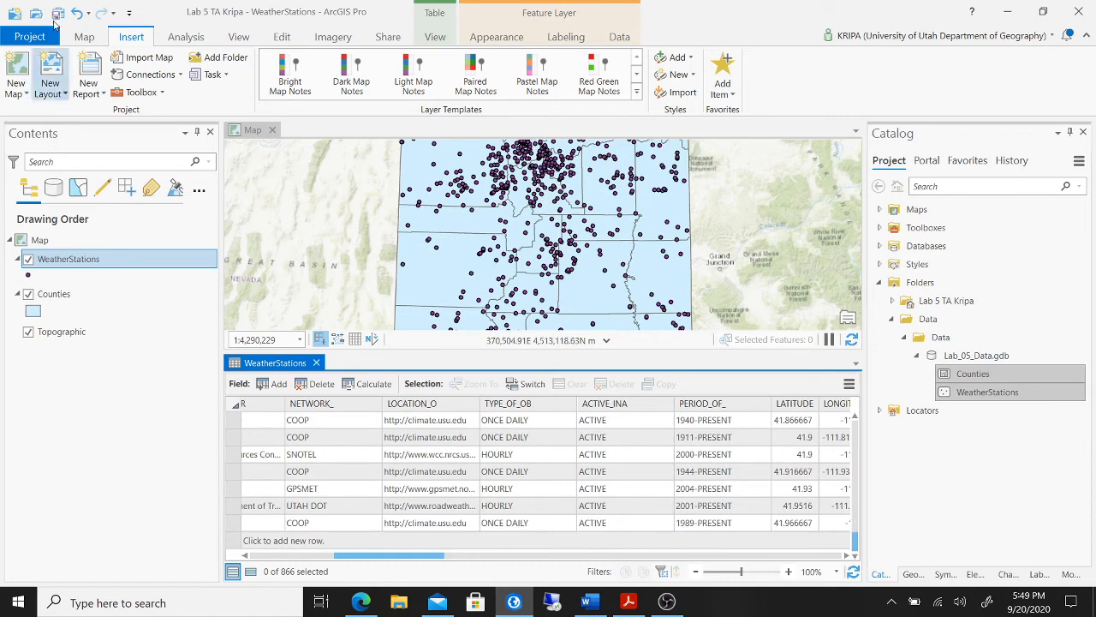
Step: Save the project and close the WeatherStations attribute table
click(57, 15)
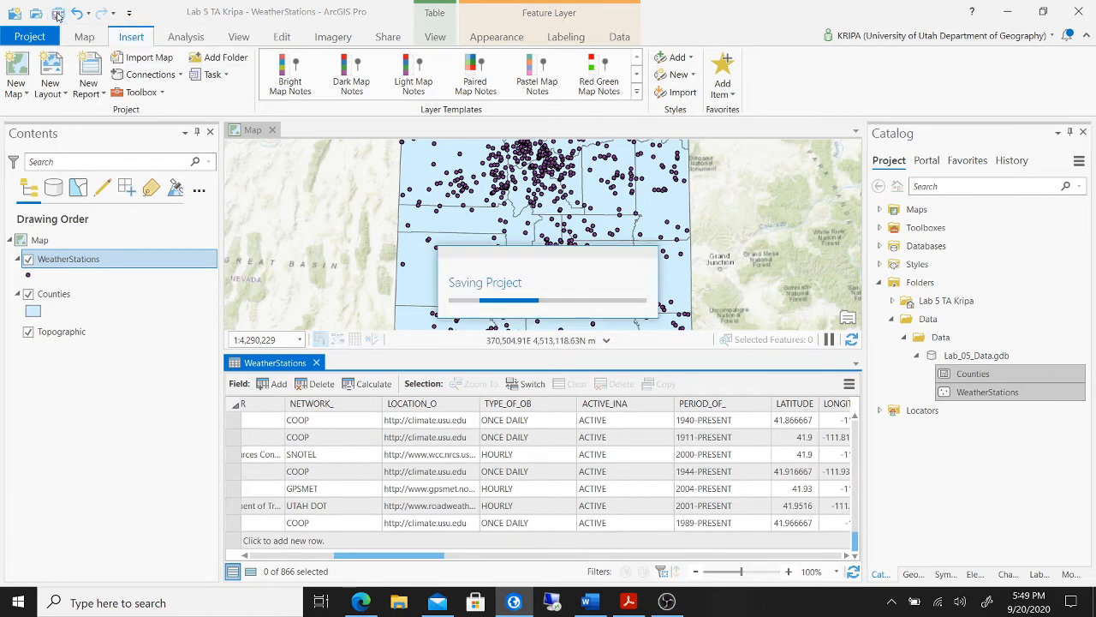
click(316, 363)
Step: Consult the lab handout in Word, and in ArcGIS Pro select the WeatherStations records by attribute where NETWORK_ is equal to SNOTEL
click(587, 603)
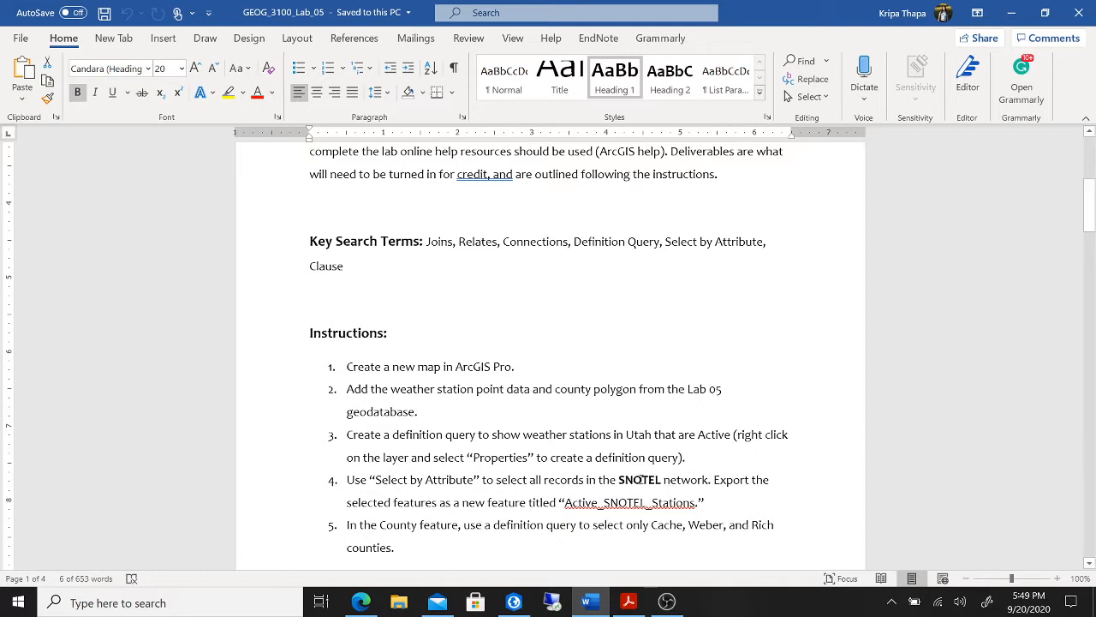
click(514, 602)
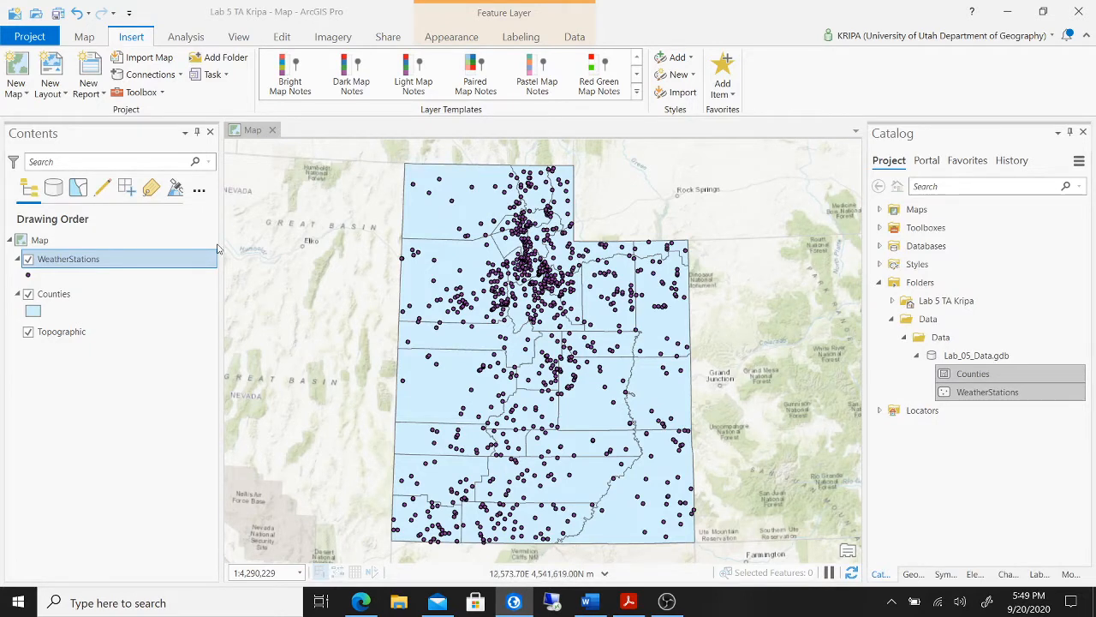
click(91, 37)
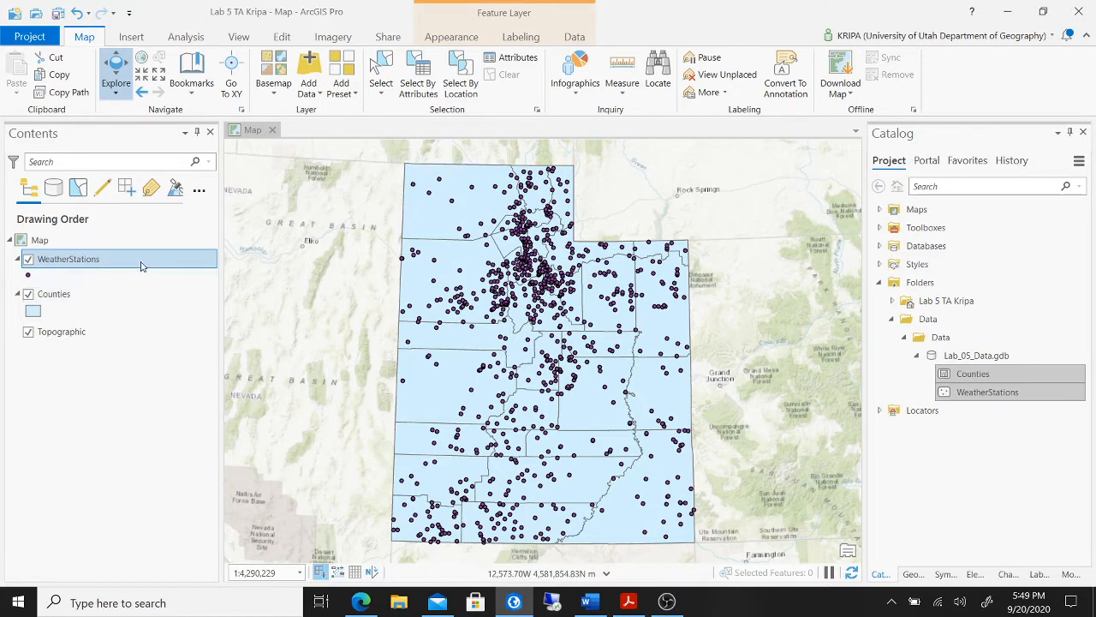
click(429, 87)
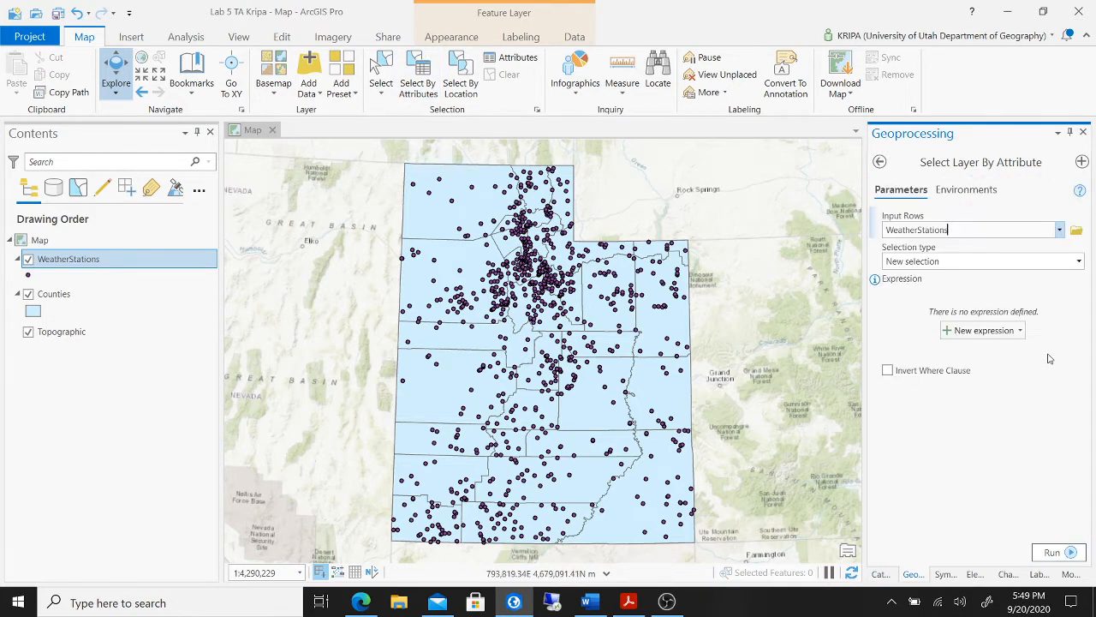
click(981, 331)
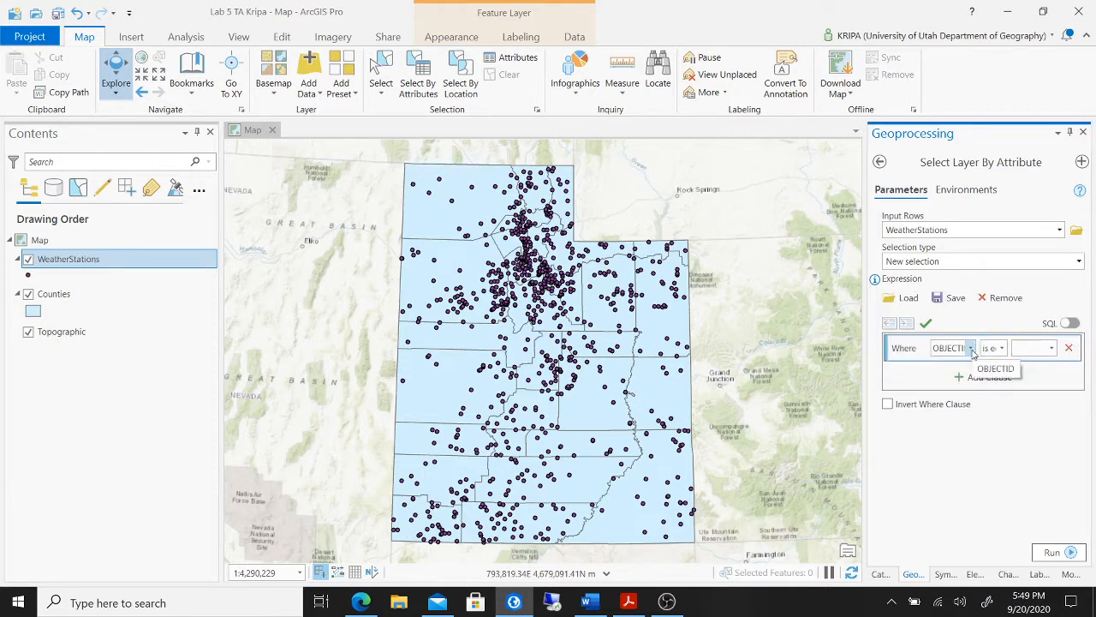
click(972, 349)
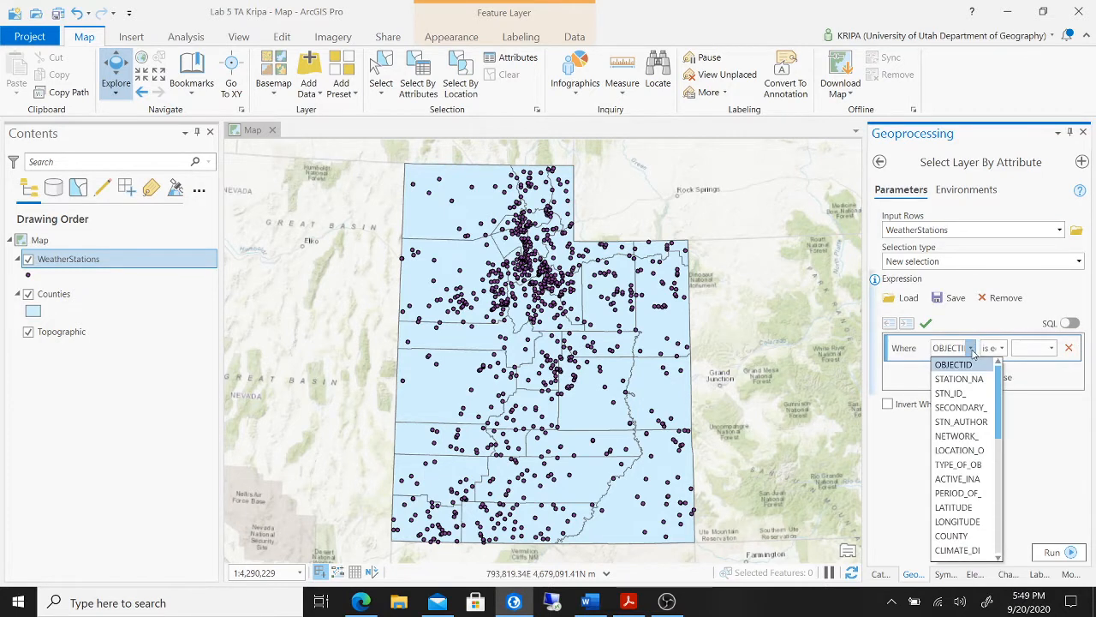
click(957, 436)
click(1052, 349)
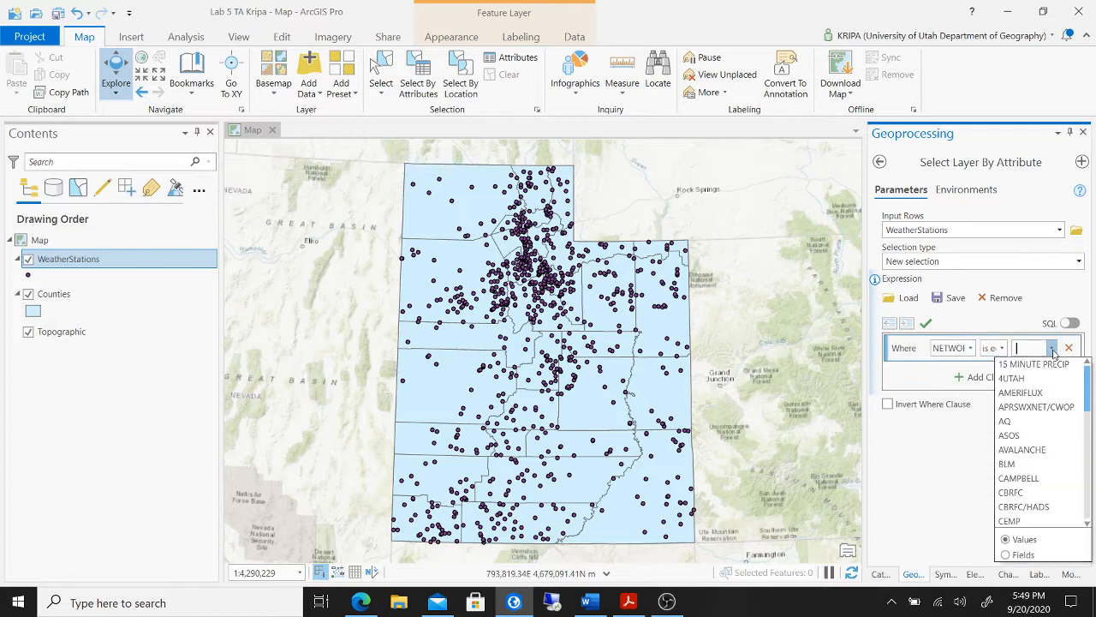
scroll(1029, 494, down, 5)
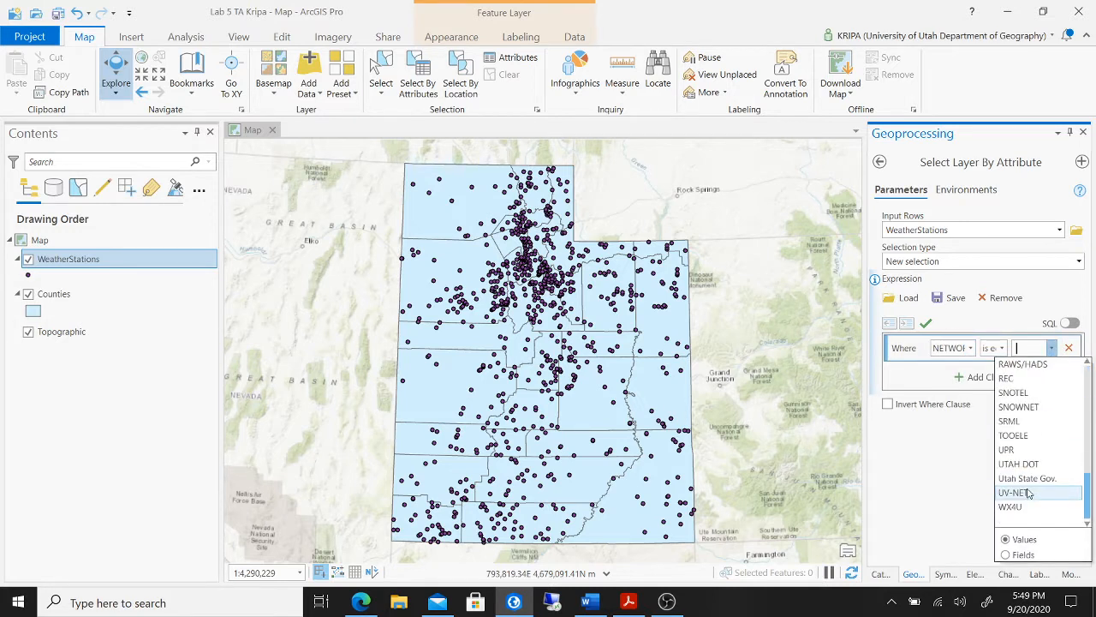
click(1024, 393)
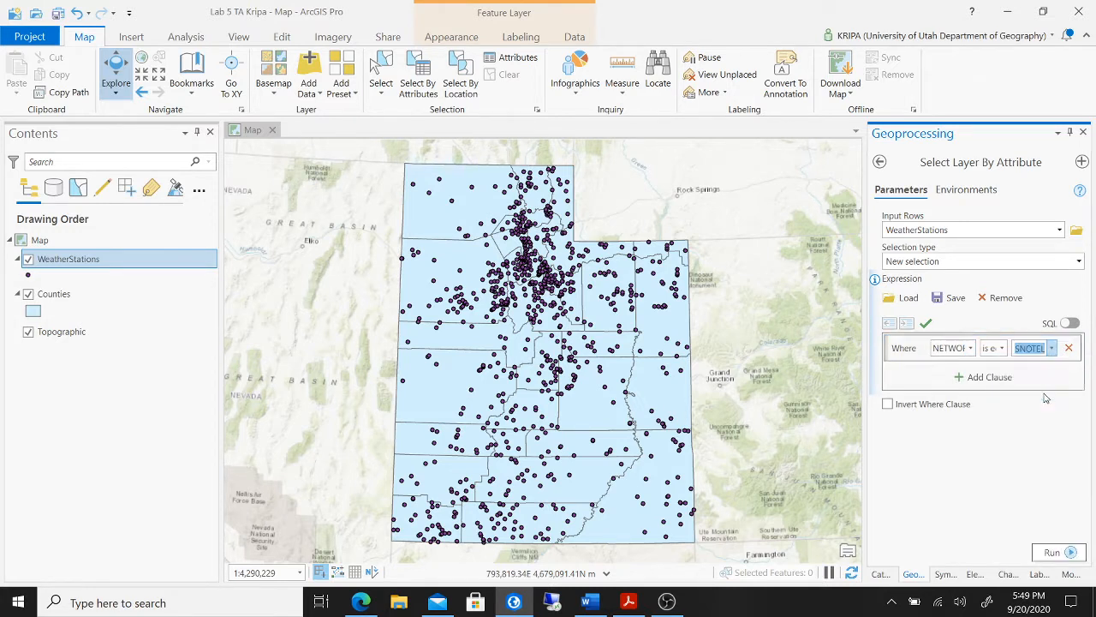
click(1053, 553)
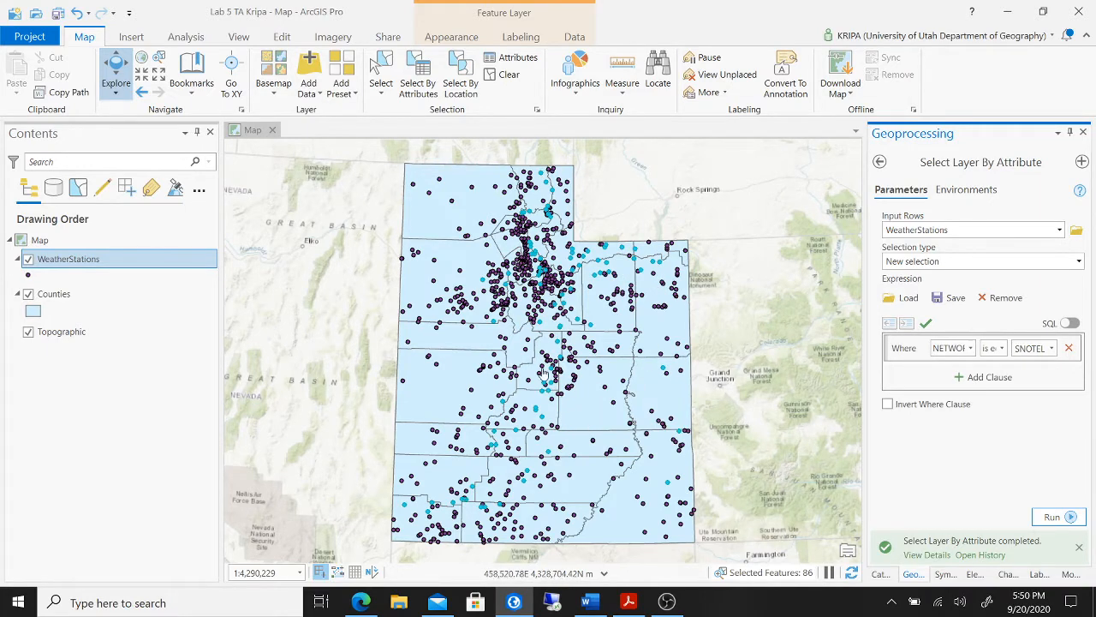
Step: Open Export Features for the selected records of the WeatherStations layer
right_click(174, 264)
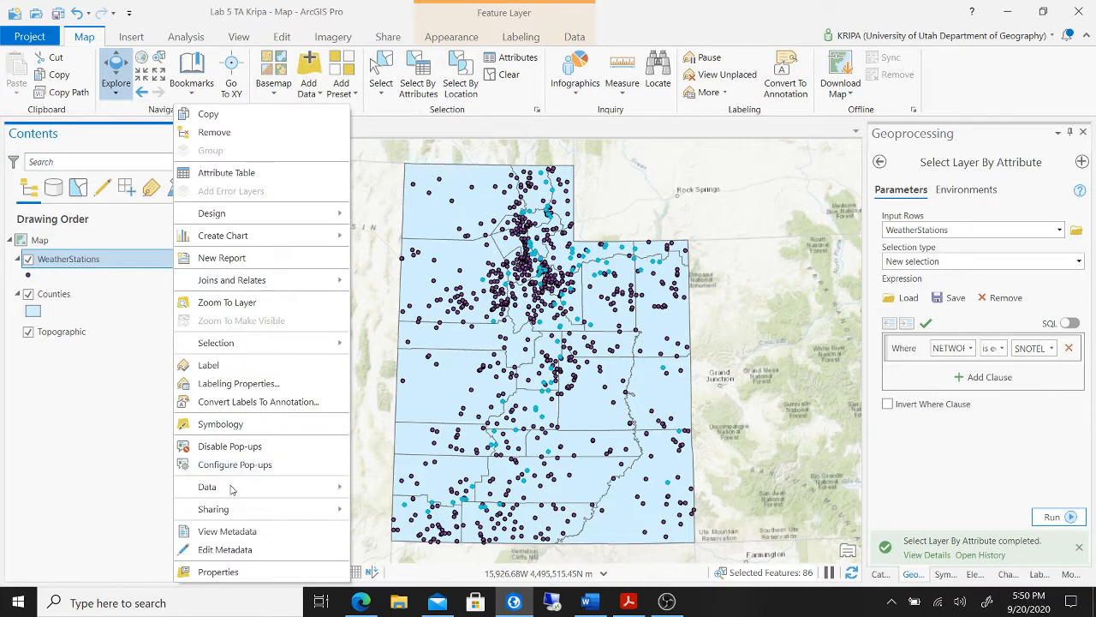
mouse_move(247, 488)
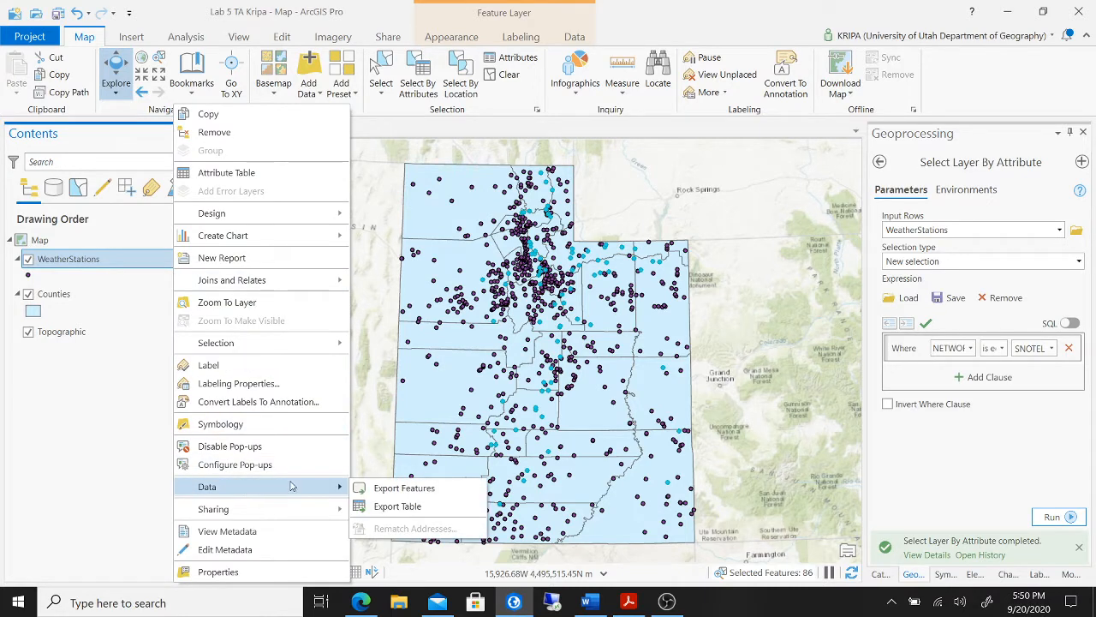
click(418, 495)
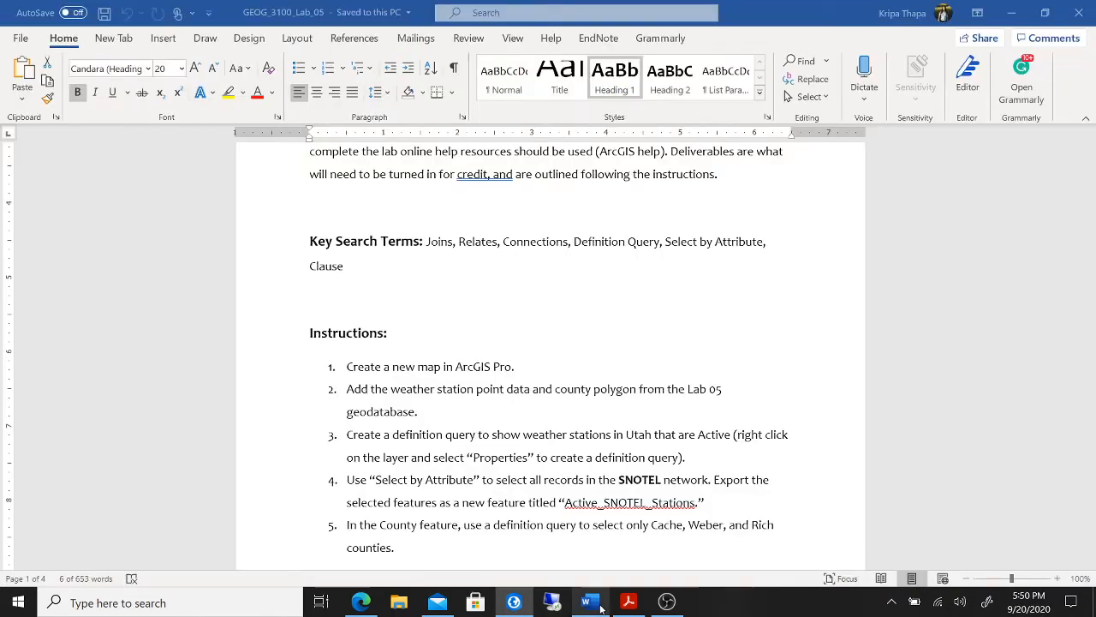
Step: Switch to the lab handout in Word and copy the feature name Active_SNOTEL_Stations from instruction 4
click(587, 602)
scroll(651, 445, down, 1)
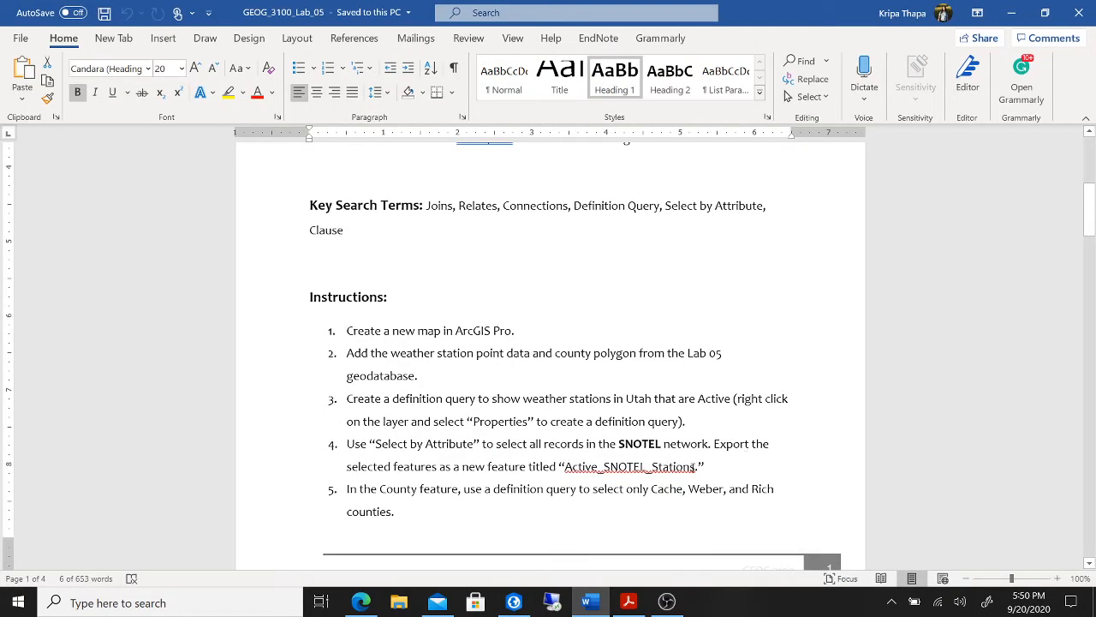
drag(698, 466, 563, 468)
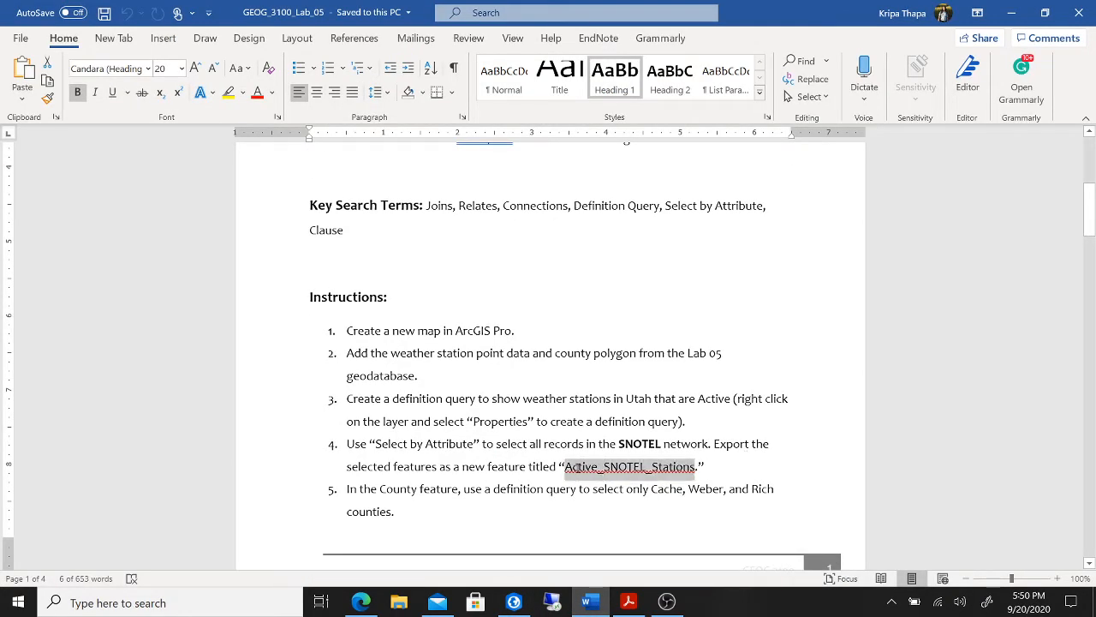
right_click(582, 471)
click(529, 307)
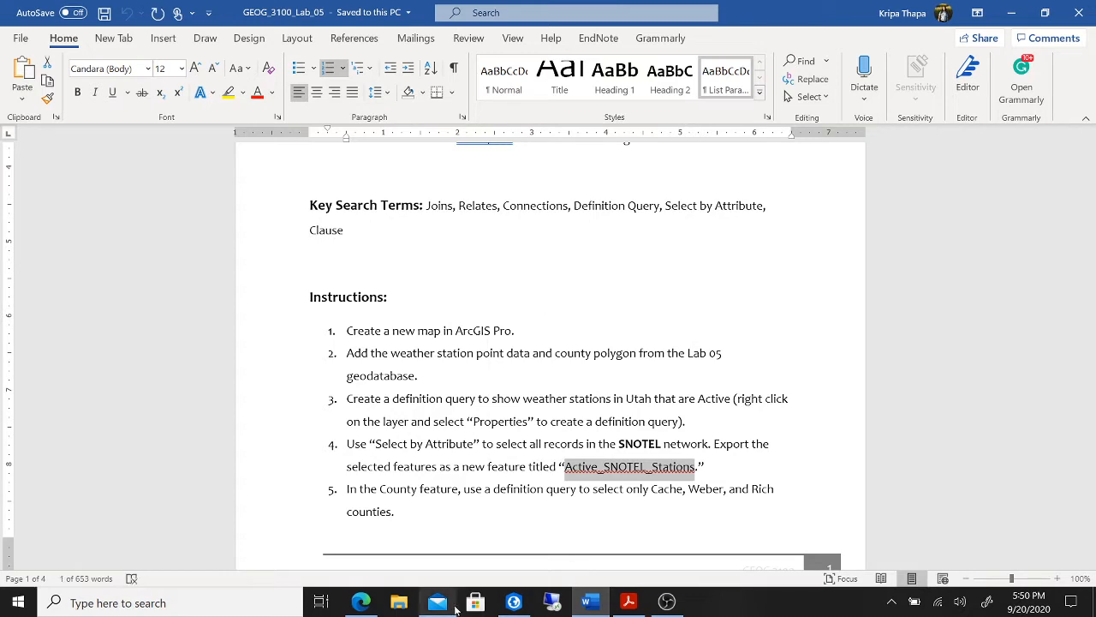
Step: Switch to ArcGIS Pro, name the output feature class Active_SNOTEL_Stations and run the export of the selected WeatherStations features
click(514, 603)
click(1030, 295)
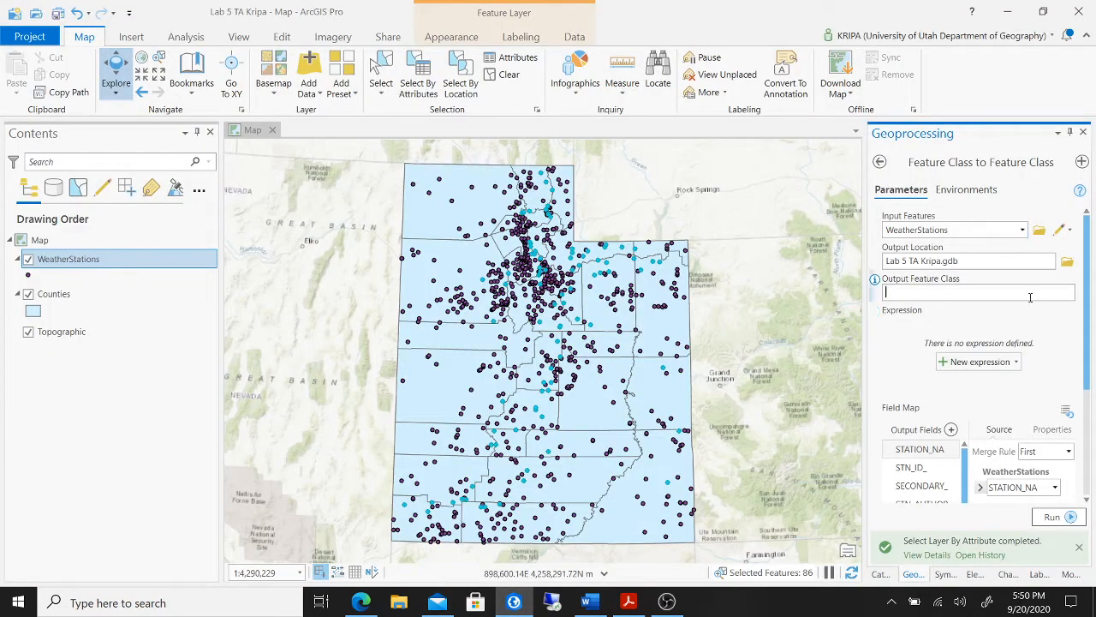
key(ctrl+v)
click(1057, 516)
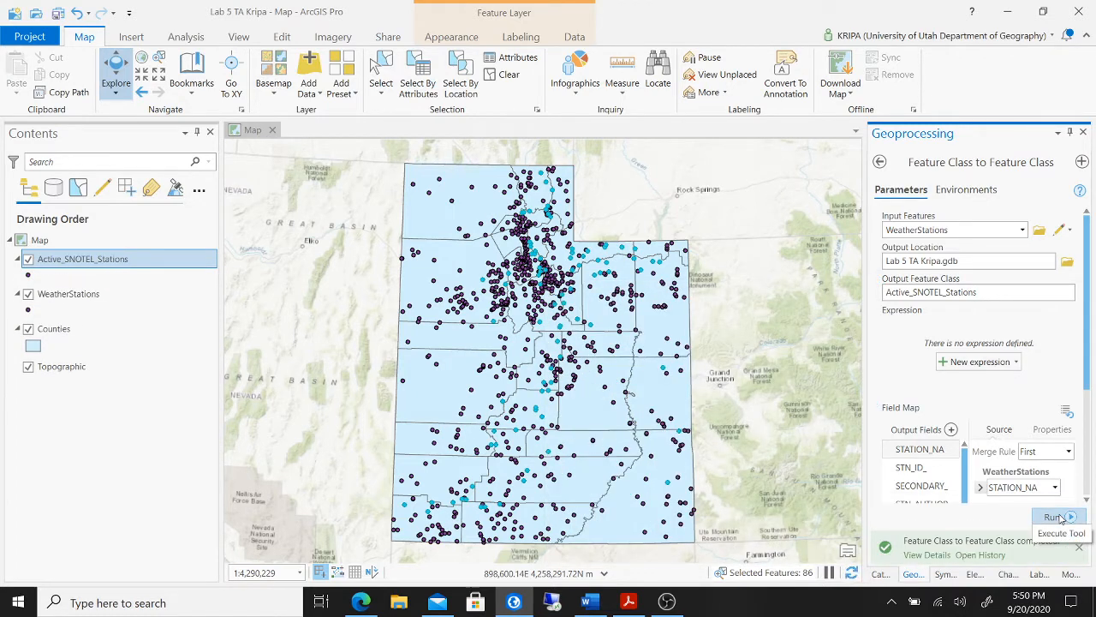
Step: Hide the WeatherStations layer on the map and save the project
click(27, 294)
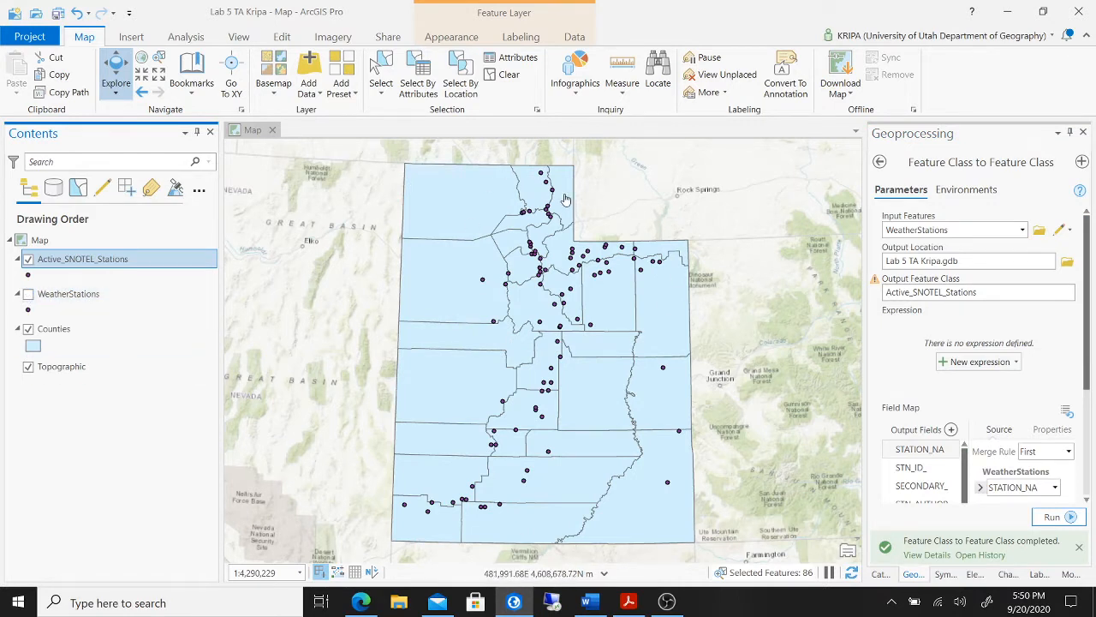
click(58, 13)
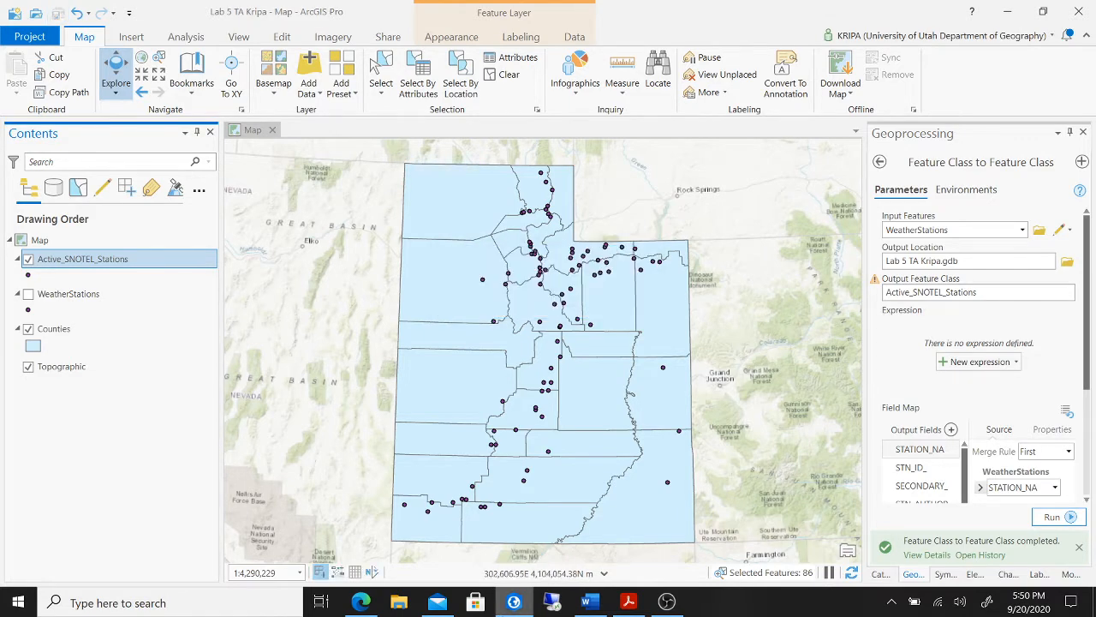
Step: Consult instruction 5 of the lab handout in Word, and in ArcGIS Pro move the Counties layer above all others in the drawing order
click(586, 602)
scroll(617, 516, down, 5)
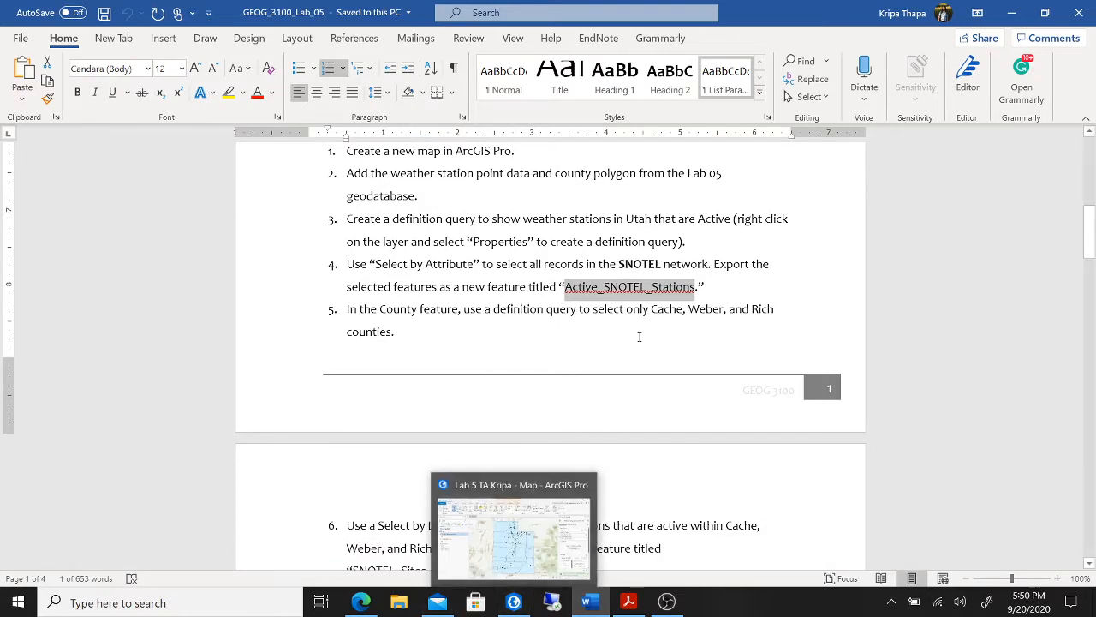
click(514, 602)
double_click(135, 328)
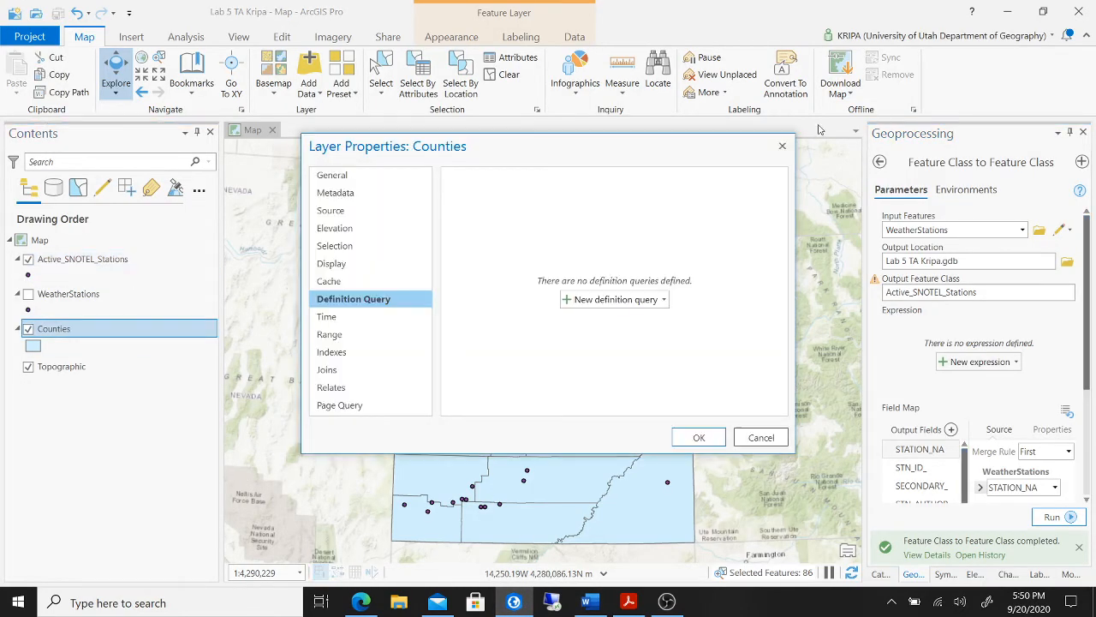
click(782, 145)
drag(190, 330, 183, 273)
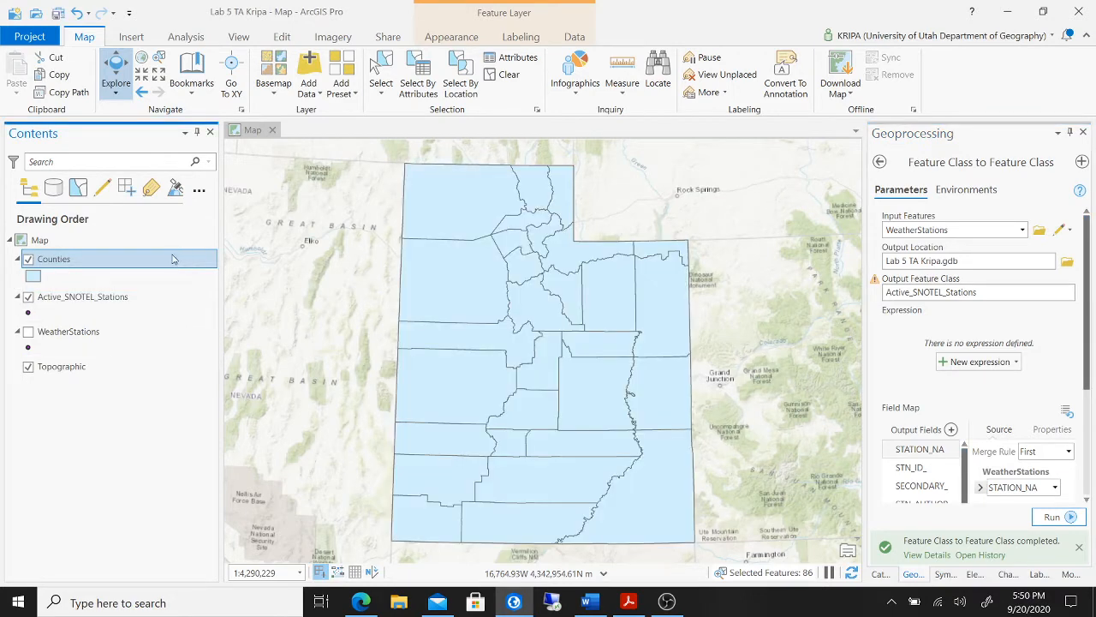
Step: Start a new definition query on the Counties layer, with a clause on the NAME field using the operator "includes the value(s)"
right_click(178, 257)
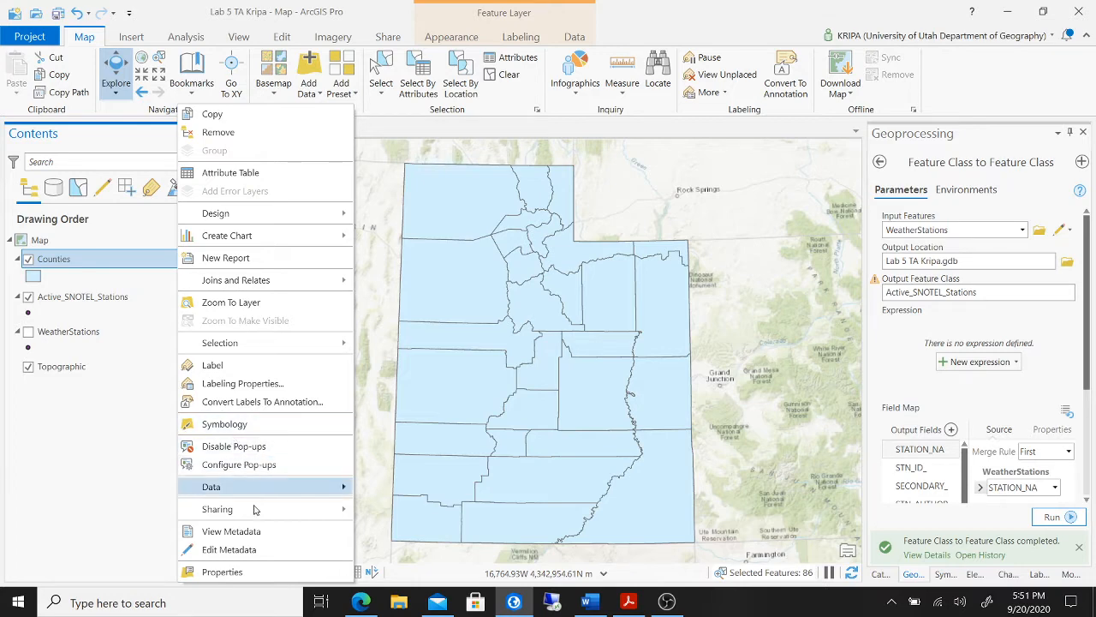
click(244, 573)
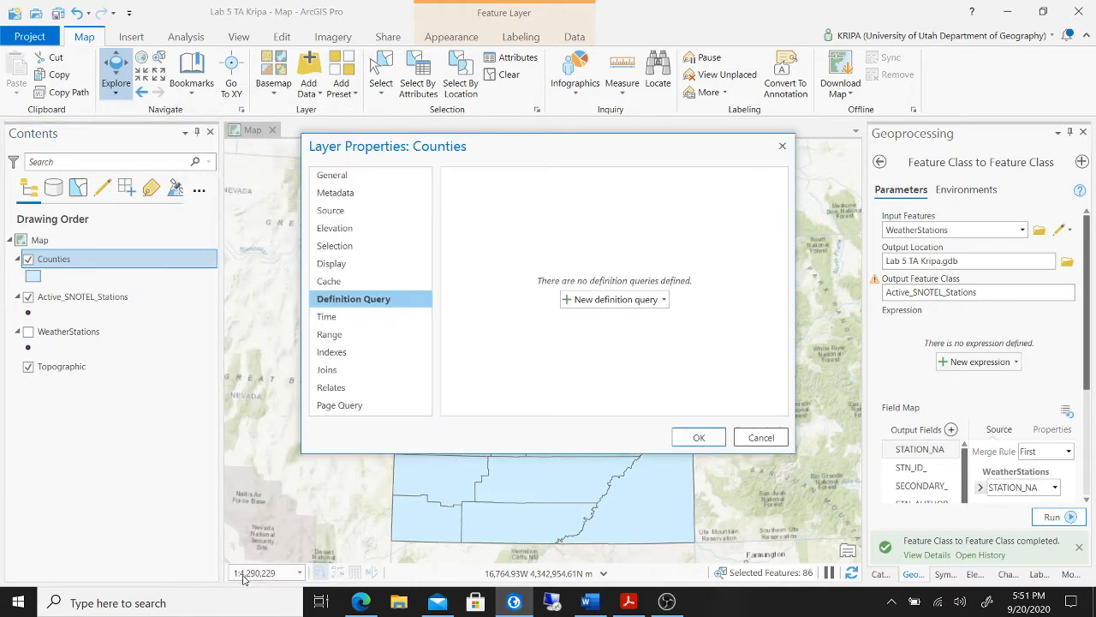
click(591, 299)
click(597, 252)
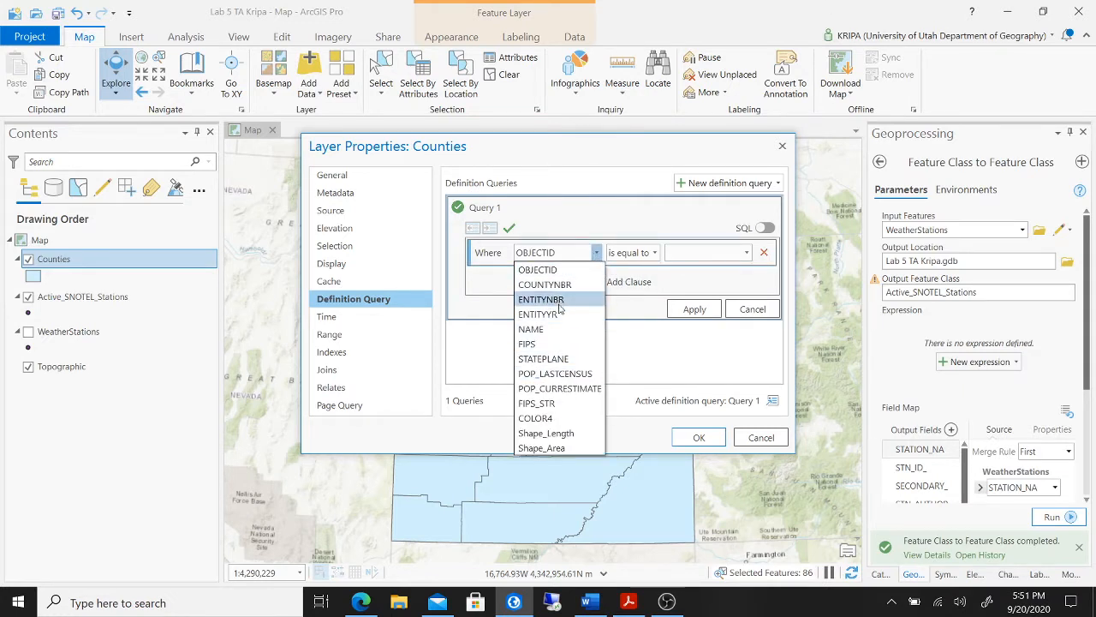
click(533, 330)
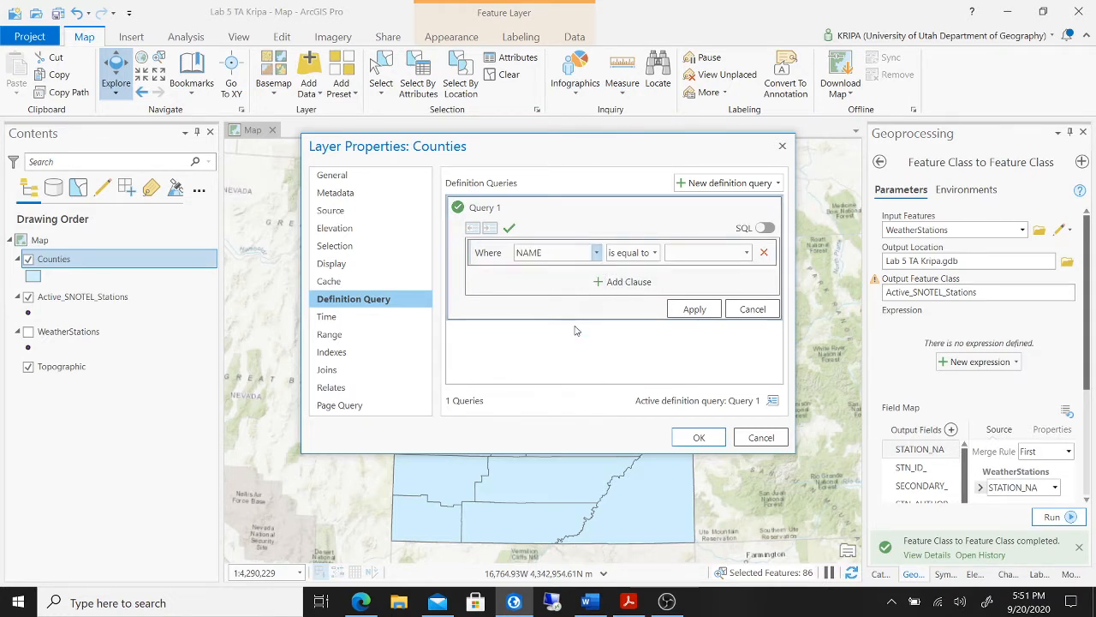
click(655, 253)
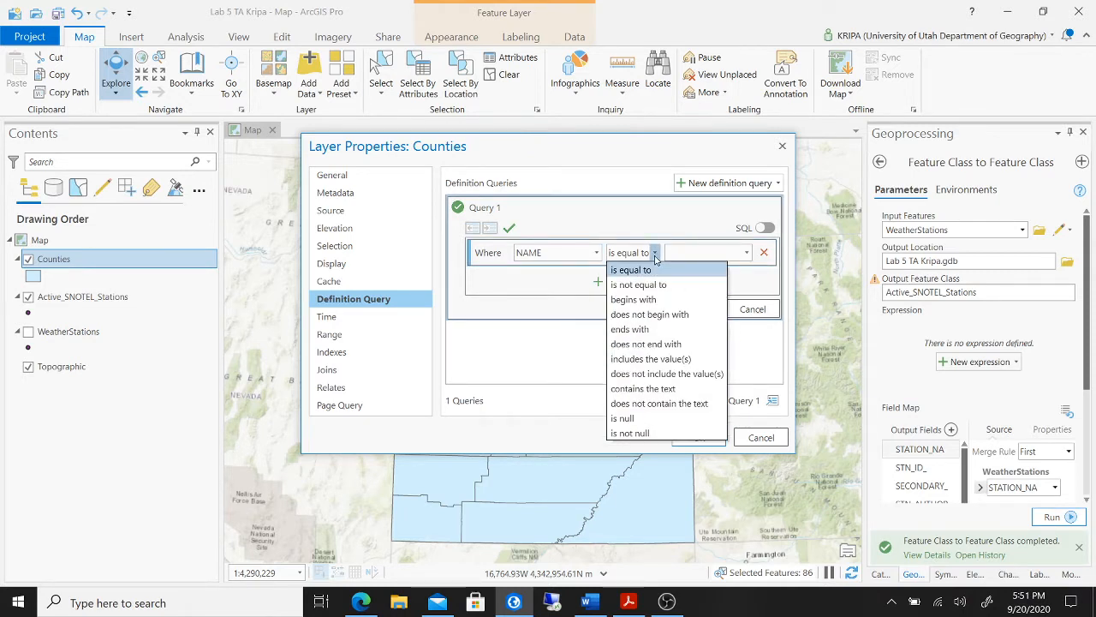
click(655, 361)
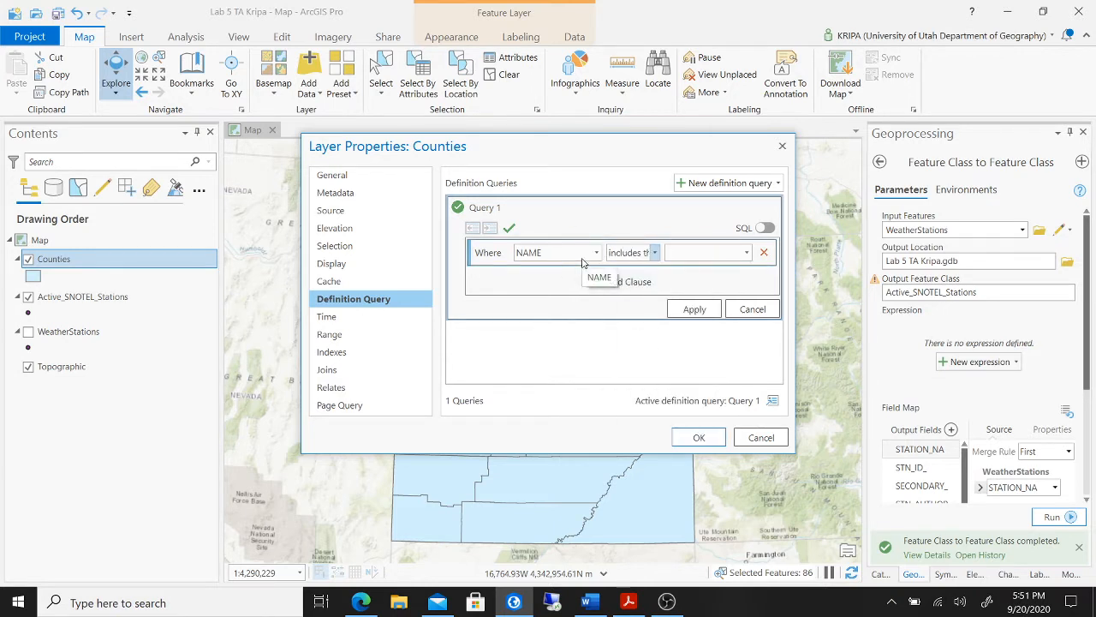
Step: Choose CACHE, RICH and WEBER as the values for the Counties definition query and apply it to the layer
click(746, 253)
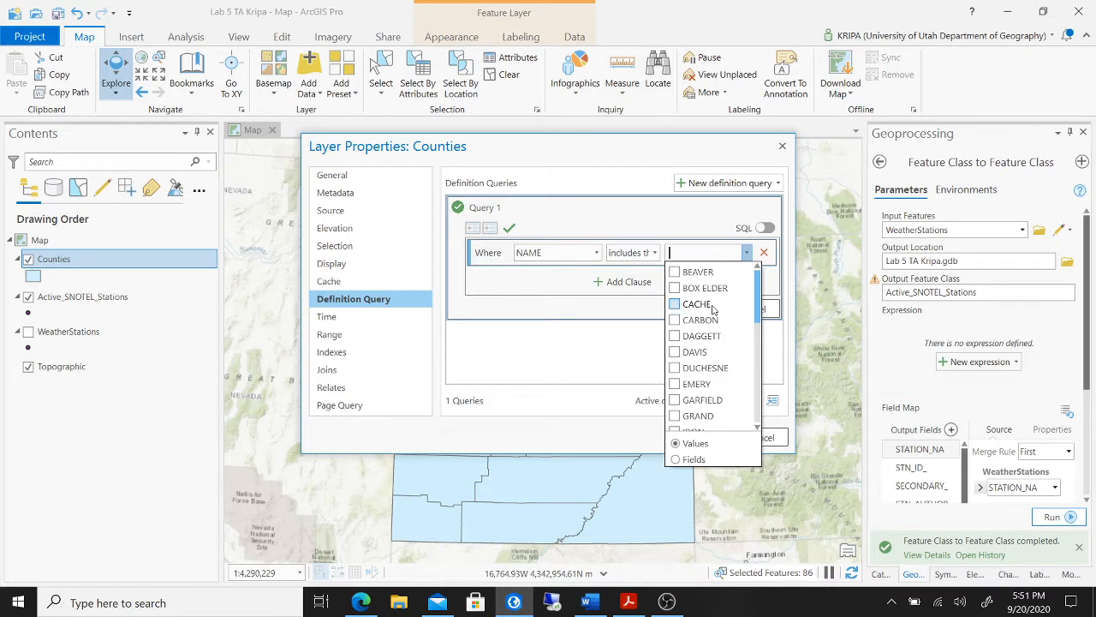
scroll(676, 351, down, 6)
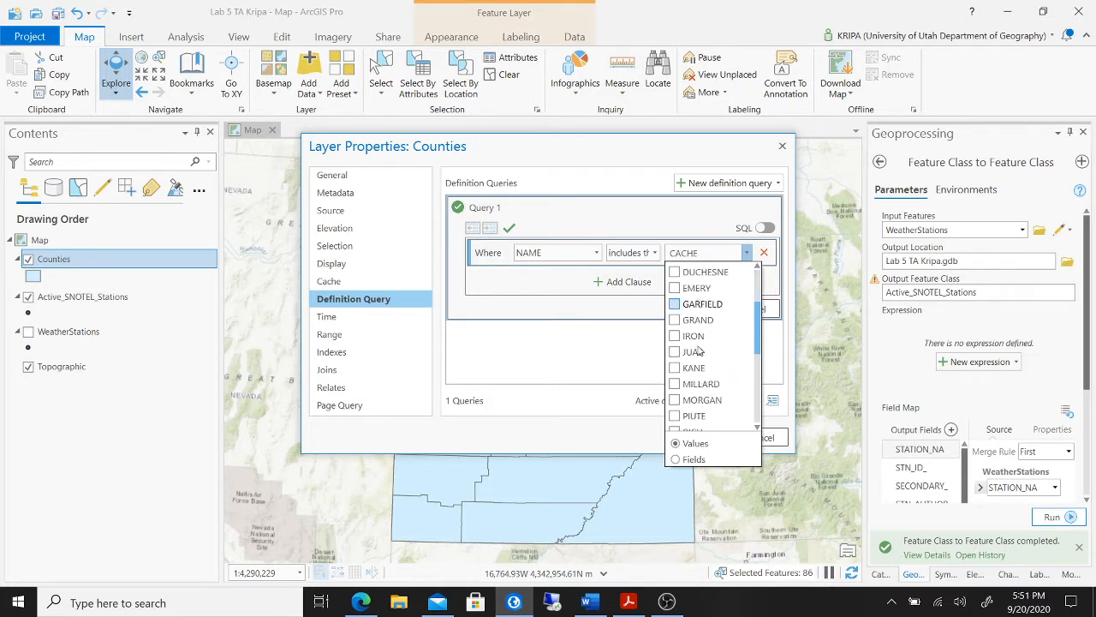
scroll(685, 304, up, 1)
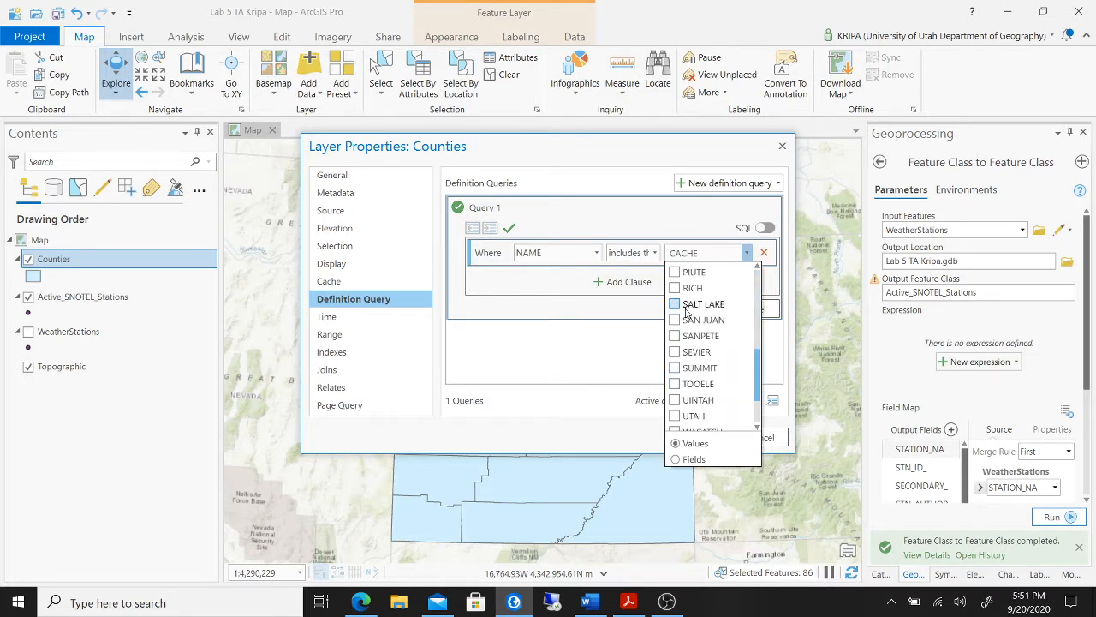
click(690, 288)
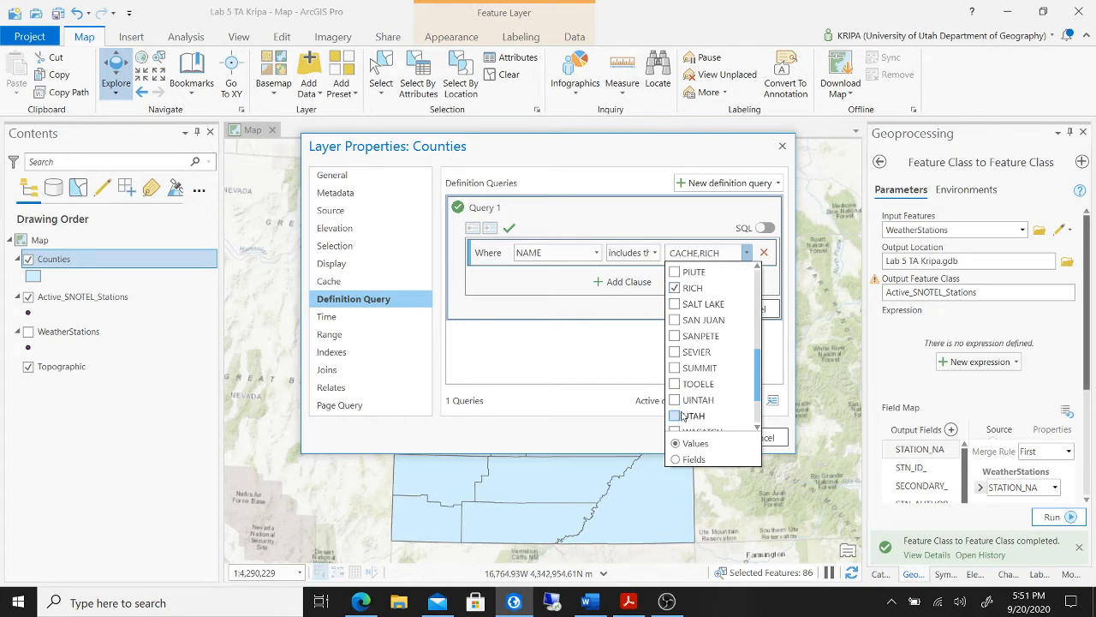
scroll(683, 417, down, 2)
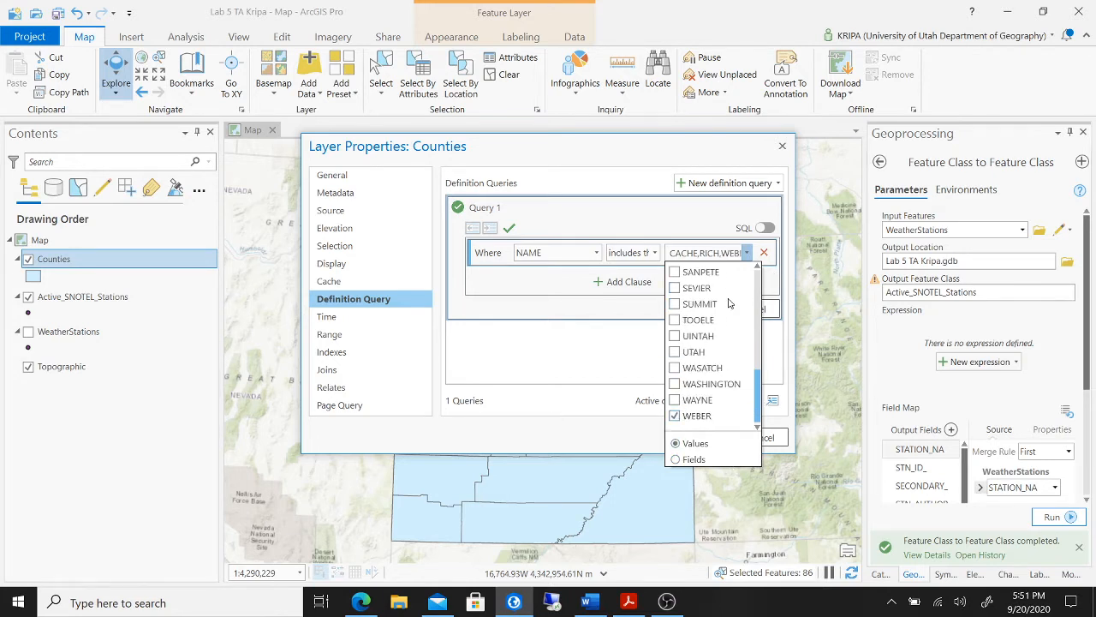
click(604, 376)
click(704, 310)
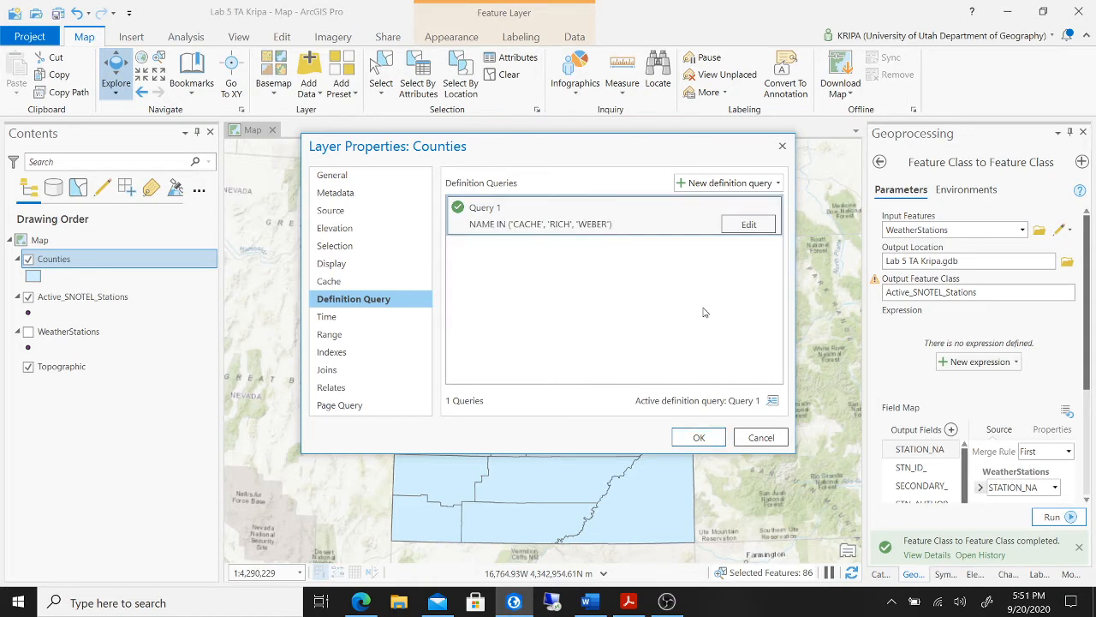
click(701, 437)
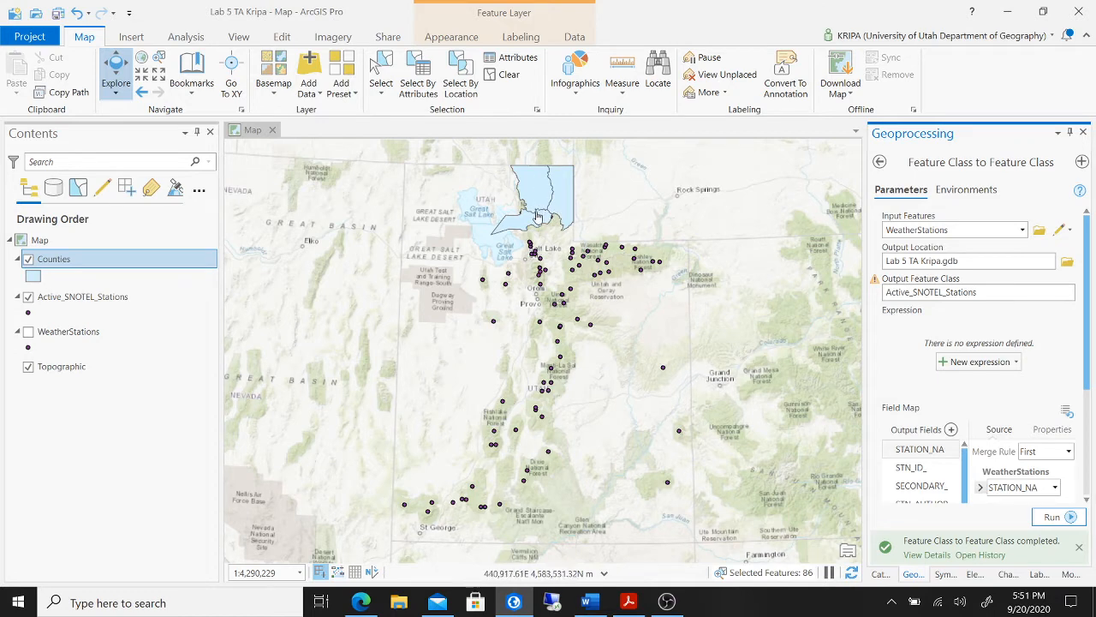
Step: Save the project and read instruction 6 of the lab handout in Word
click(57, 14)
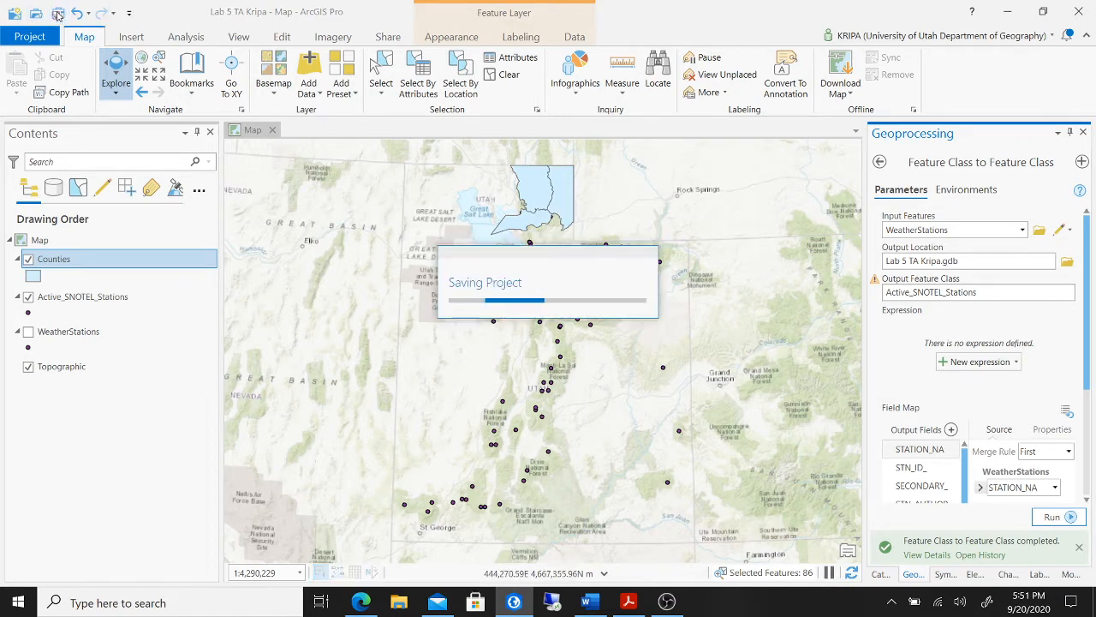
click(586, 602)
scroll(627, 413, down, 3)
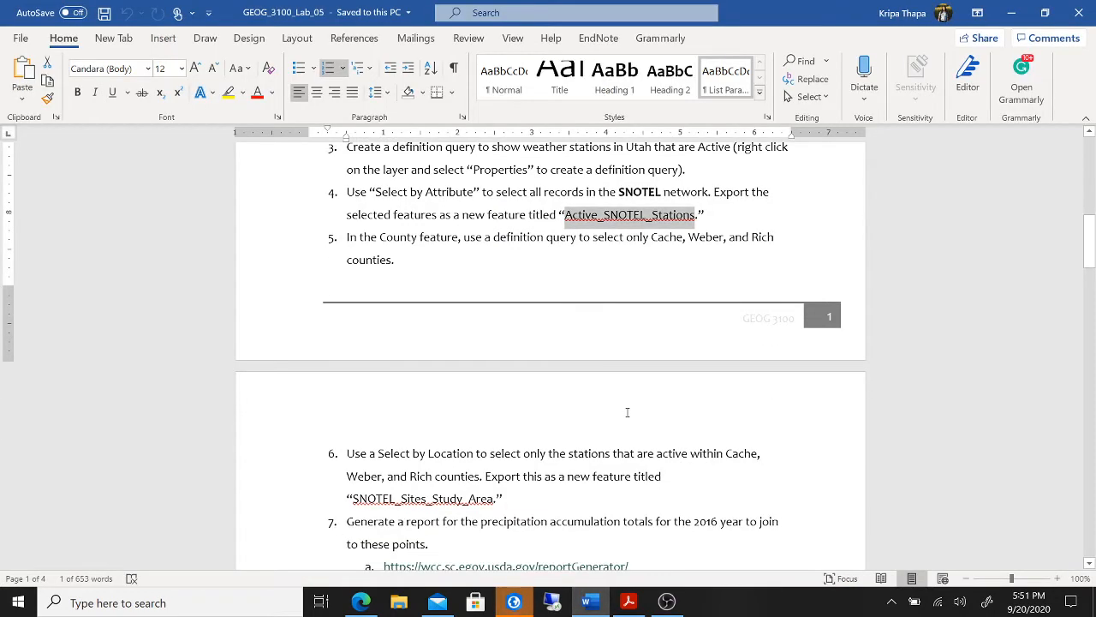
scroll(627, 413, down, 3)
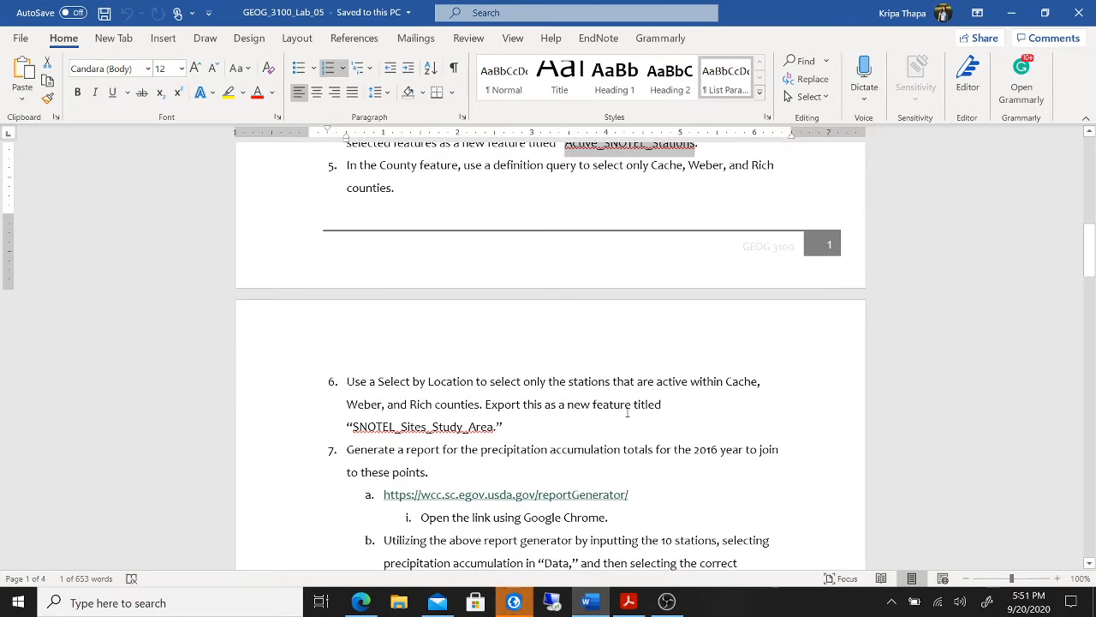
Step: In ArcGIS Pro, run Select Layer By Location to make a new selection of Active_SNOTEL_Stations features that intersect Counties
click(514, 602)
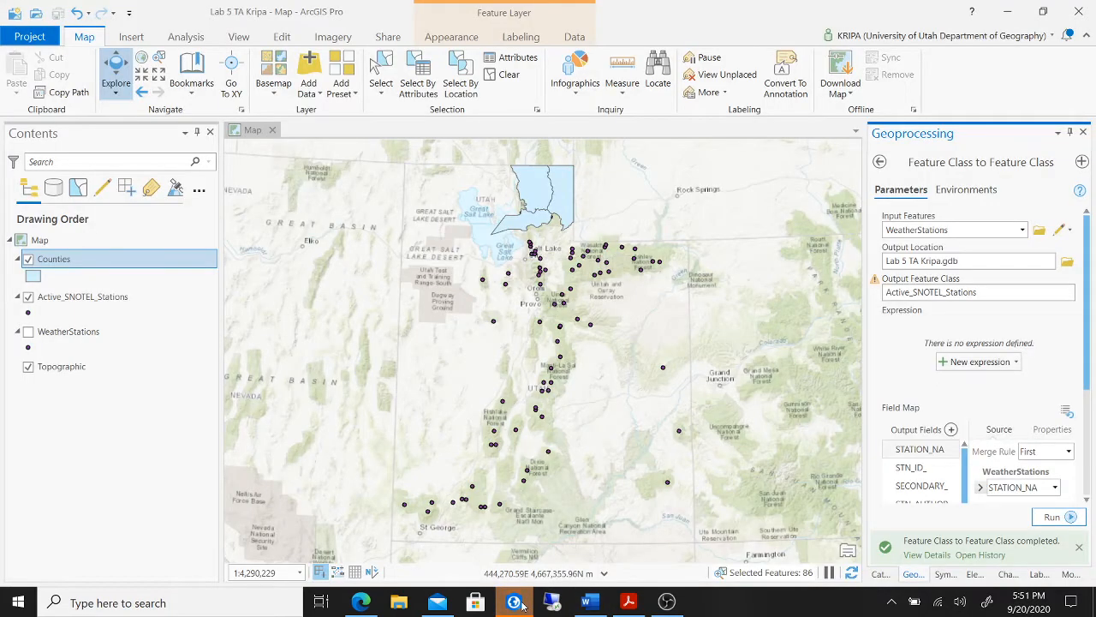
click(461, 82)
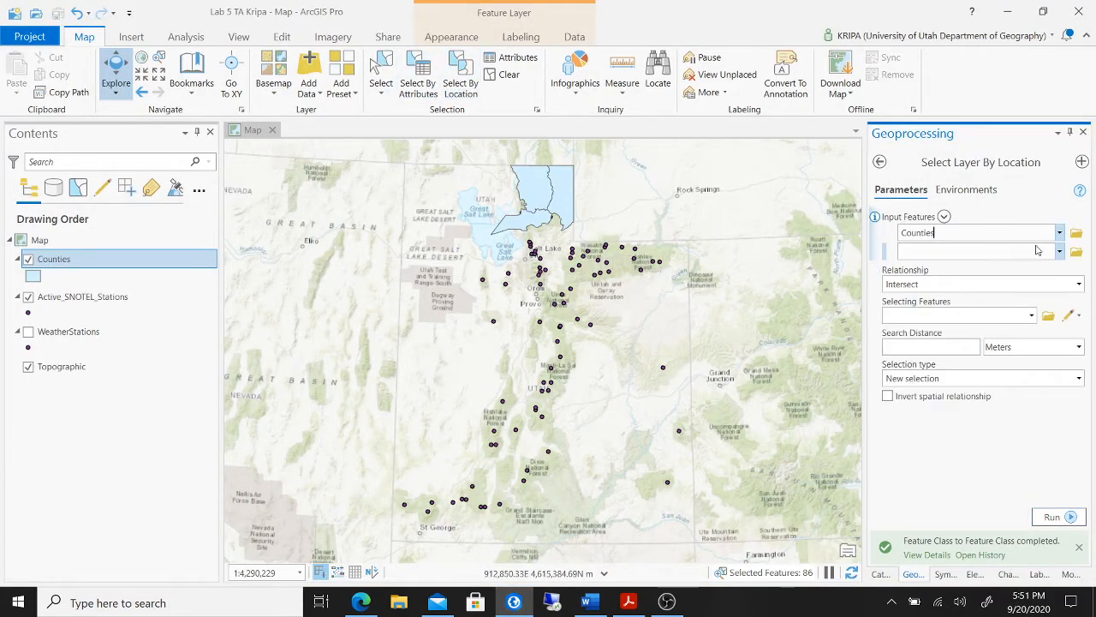
click(1059, 234)
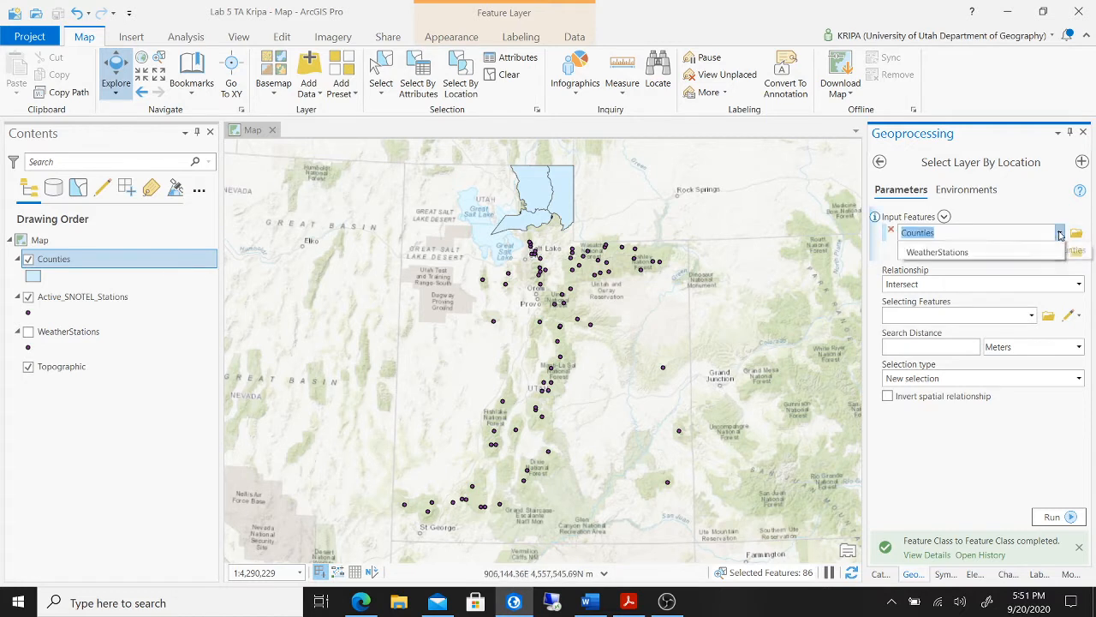
click(1017, 261)
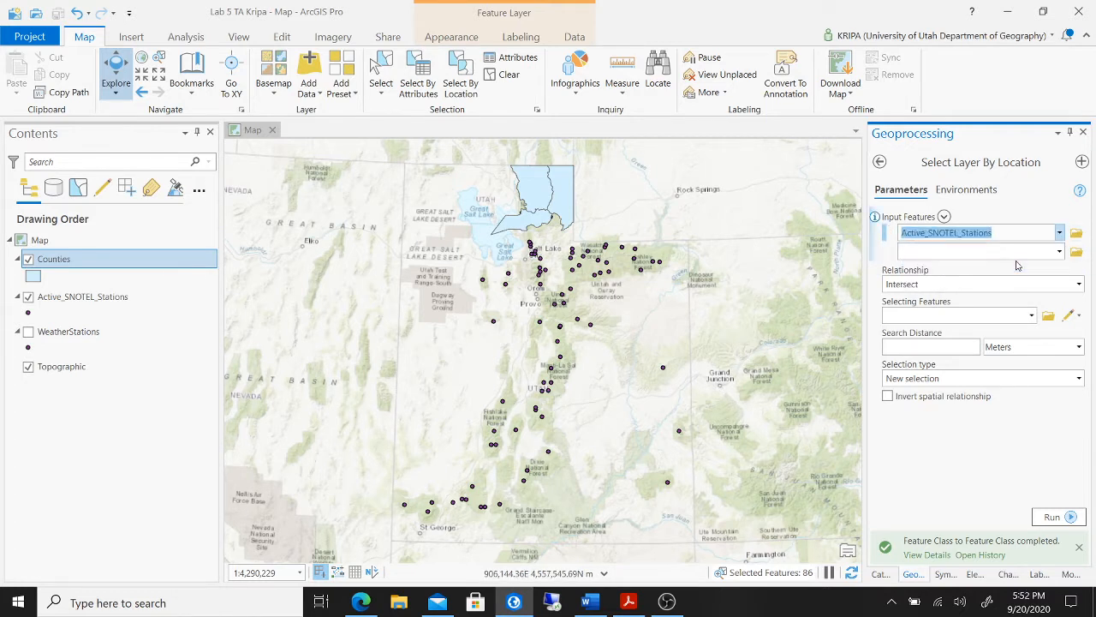
click(1078, 285)
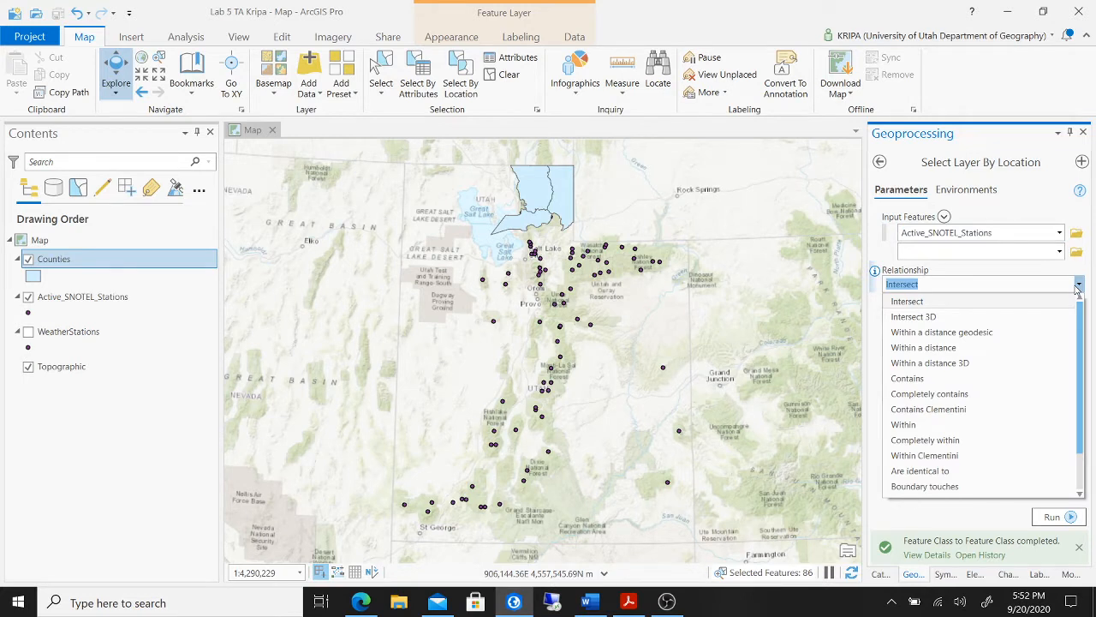
click(1079, 286)
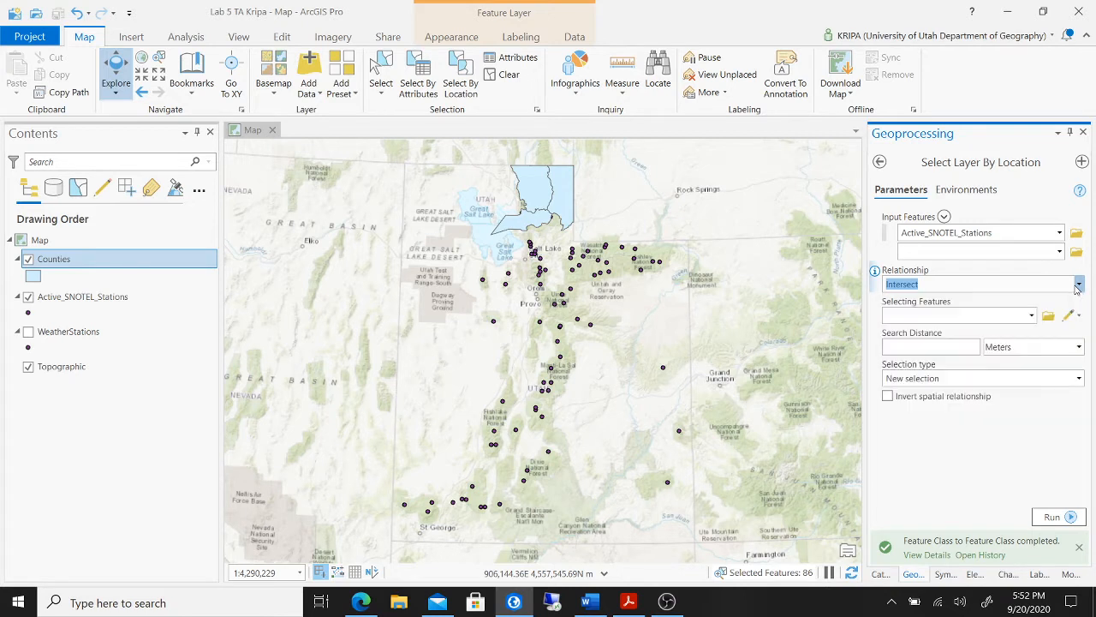
click(1032, 316)
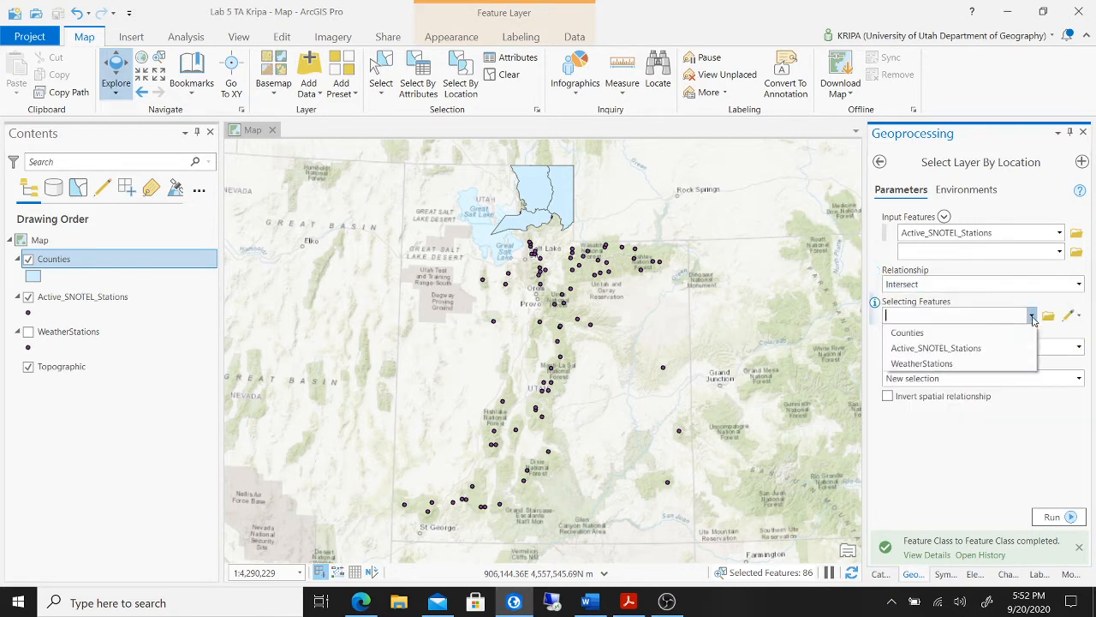
click(958, 333)
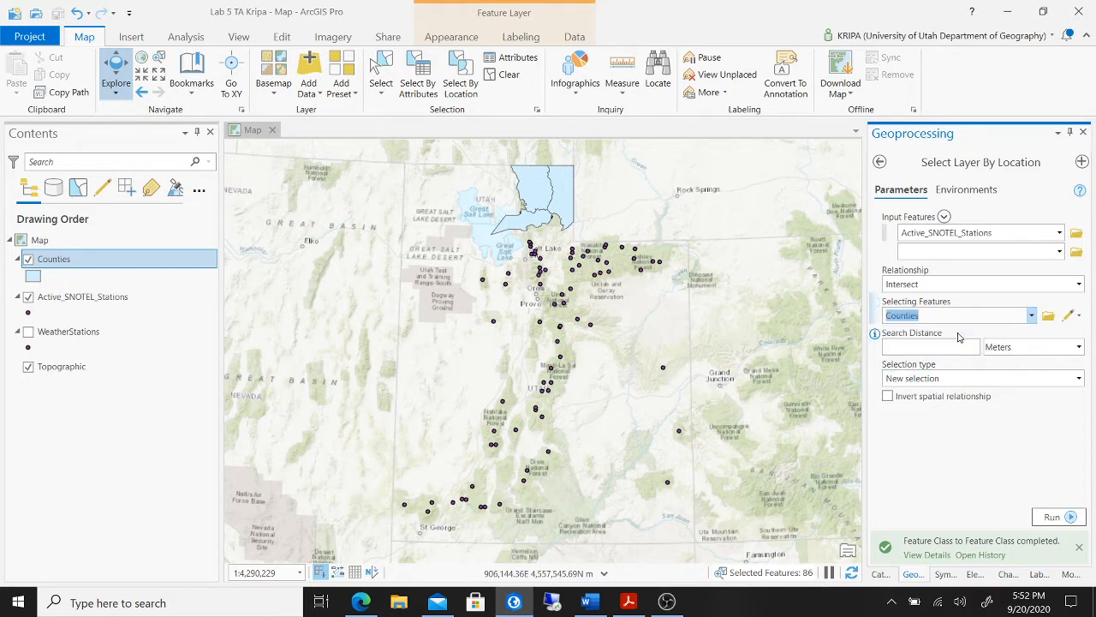
click(1054, 518)
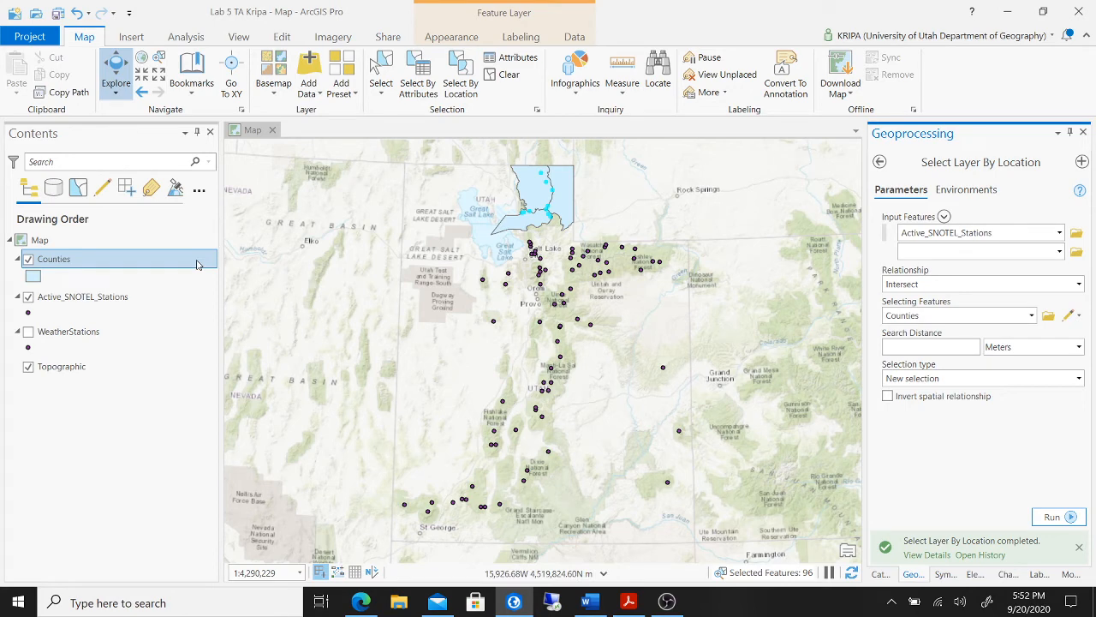
Step: Start a Feature Class to Feature Class export of the Counties layer into Lab 5 TA Kripa.gdb
click(165, 296)
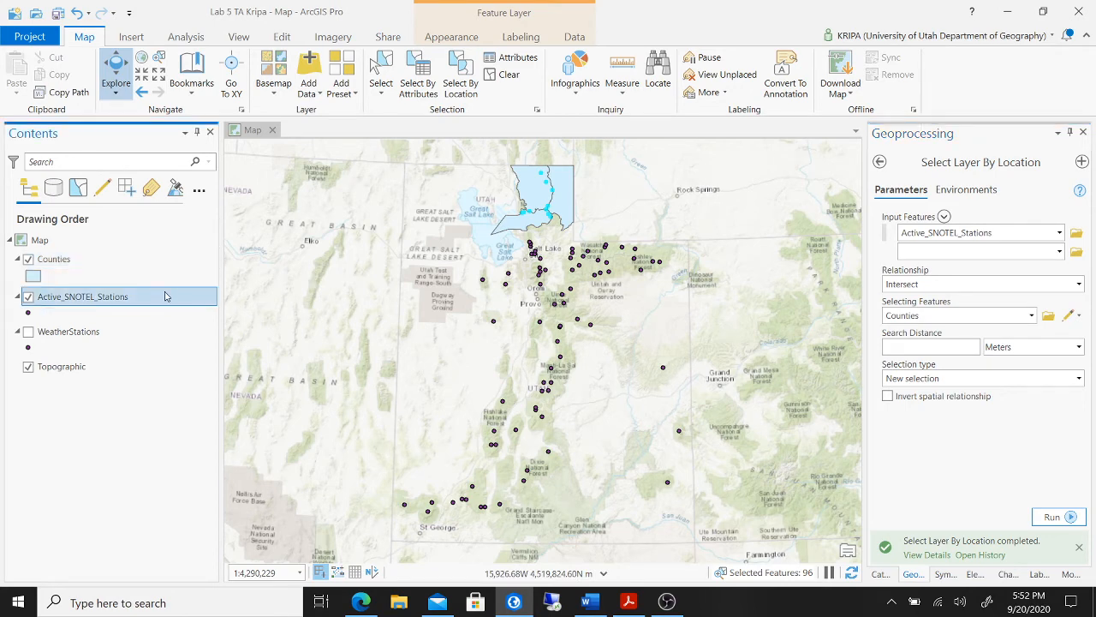
right_click(165, 296)
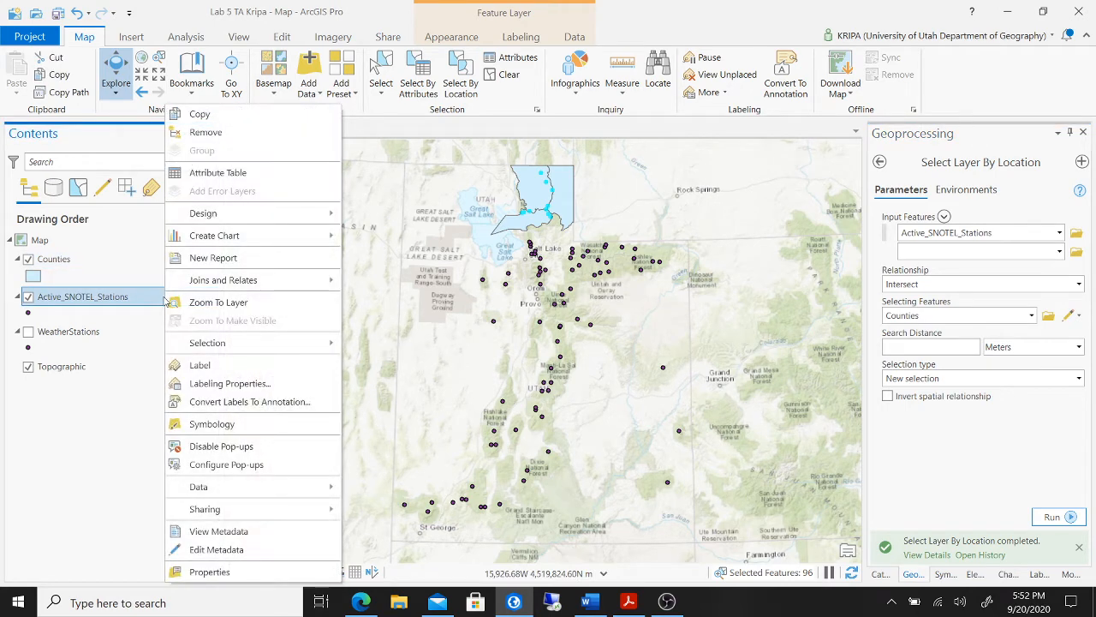
click(132, 261)
right_click(132, 262)
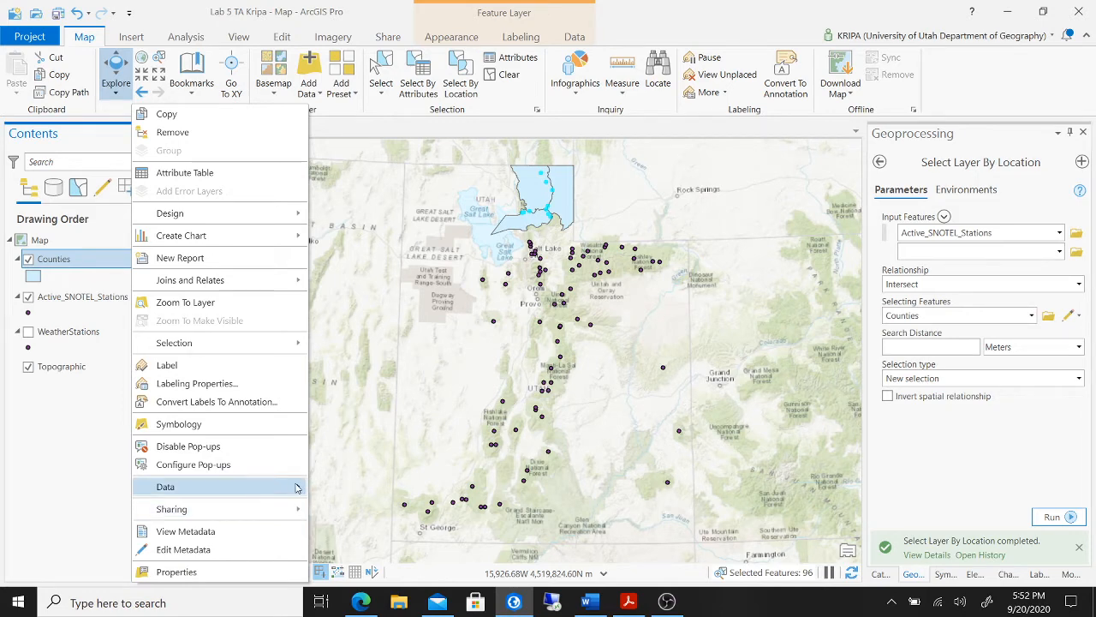
mouse_move(295, 486)
click(344, 486)
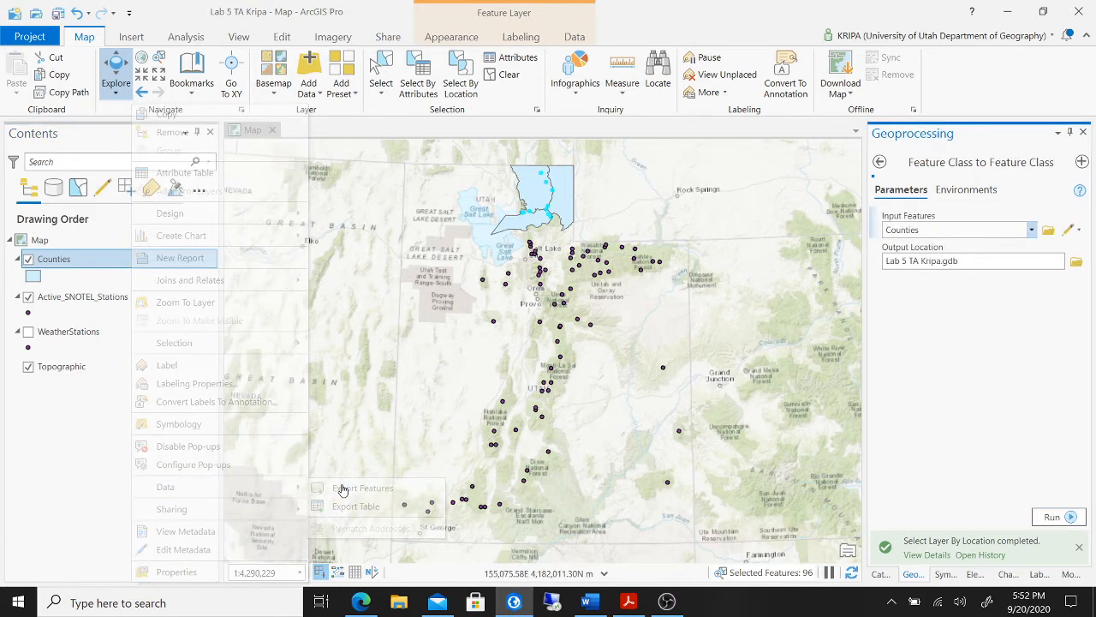
click(988, 235)
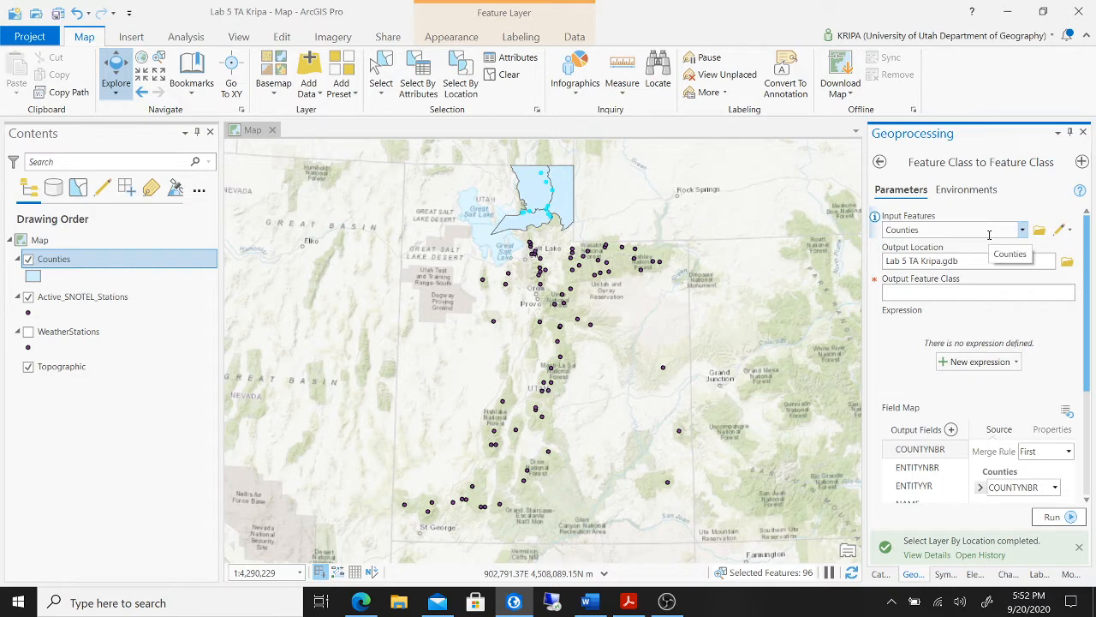
Step: Switch to the lab handout in Word and copy the feature name SNOTEL_Sites_Study_Area from instruction 6
click(599, 602)
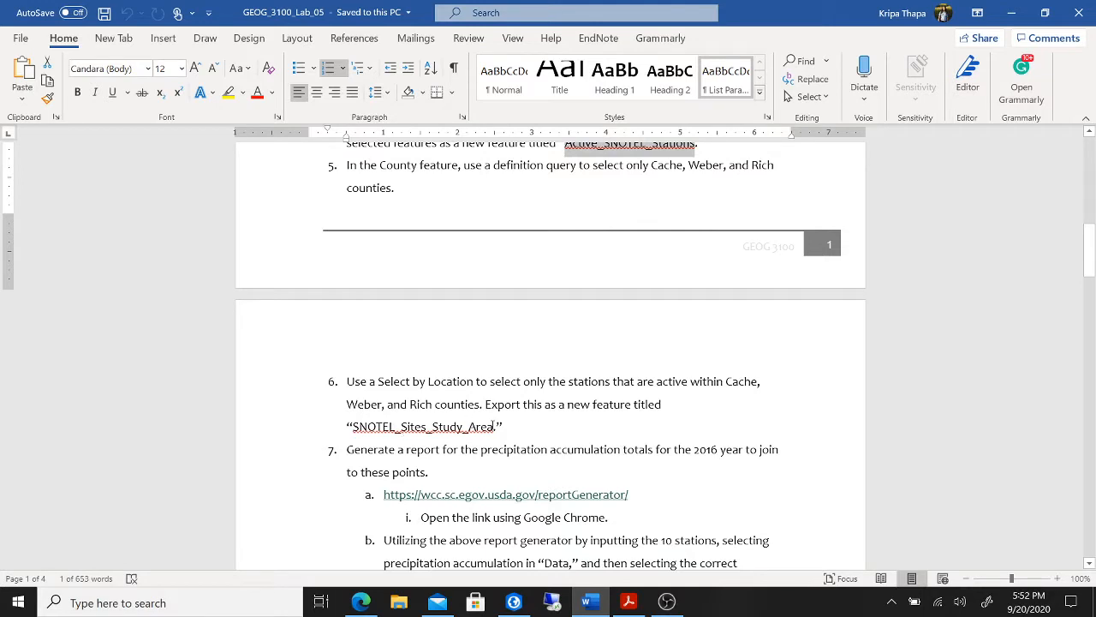
drag(495, 426, 352, 426)
right_click(387, 434)
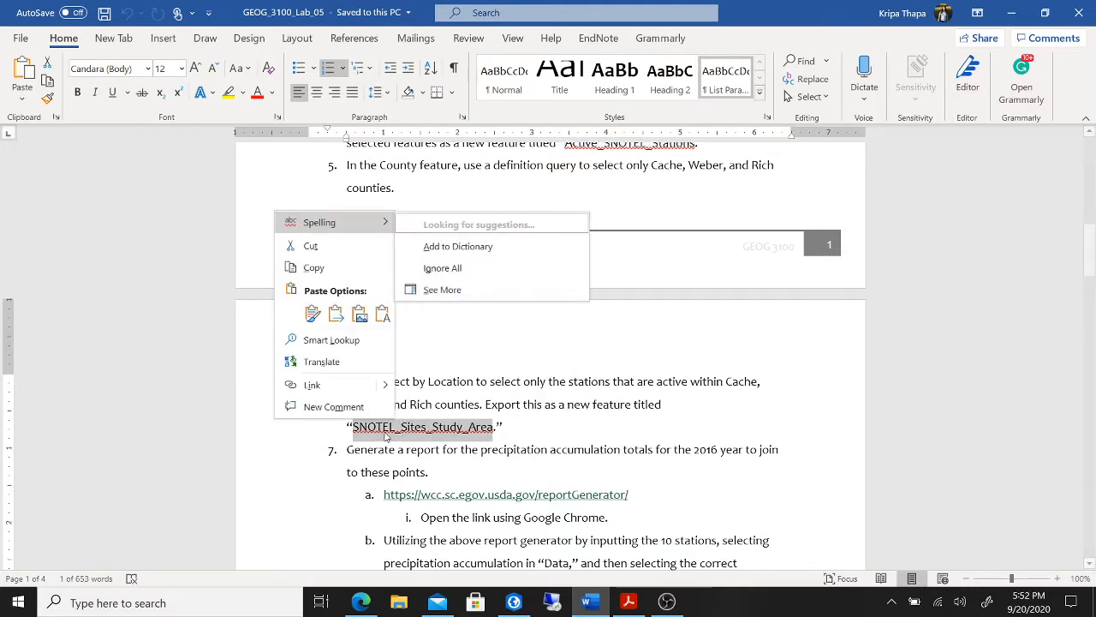
click(354, 267)
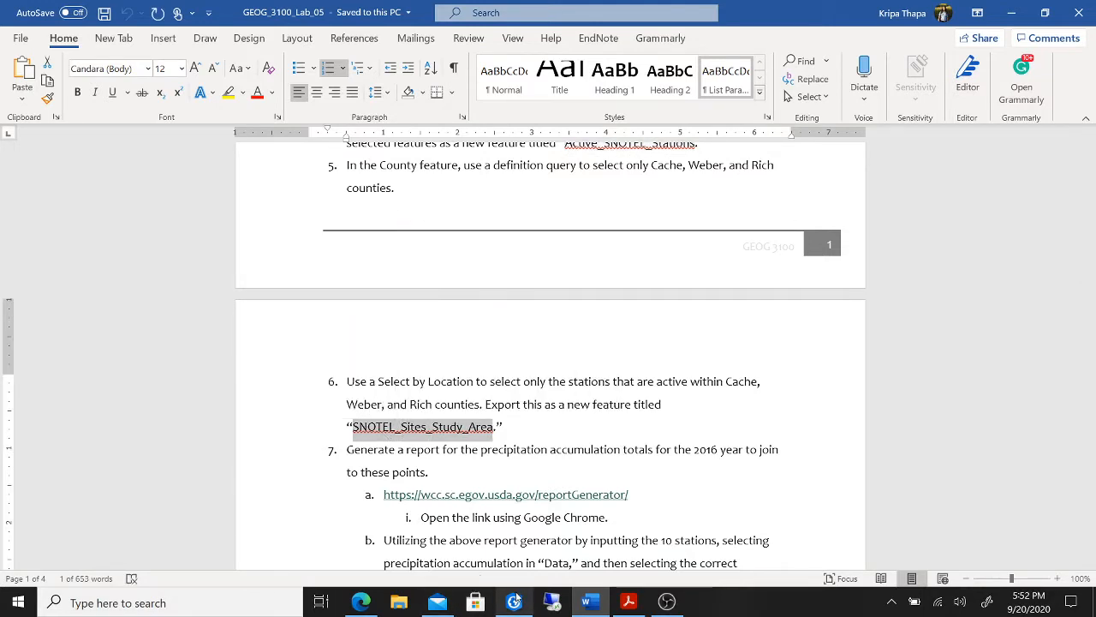
Step: Back in ArcGIS Pro, paste SNOTEL_Sites_Study_Area as the output feature class name and run the Counties export
click(513, 601)
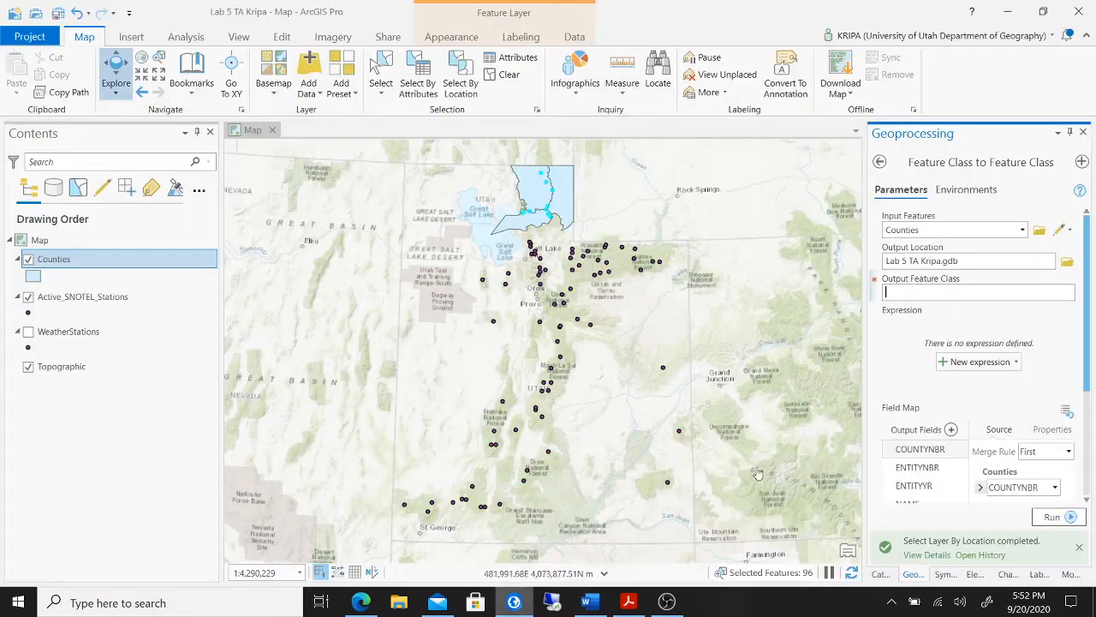
click(971, 289)
key(ctrl+v)
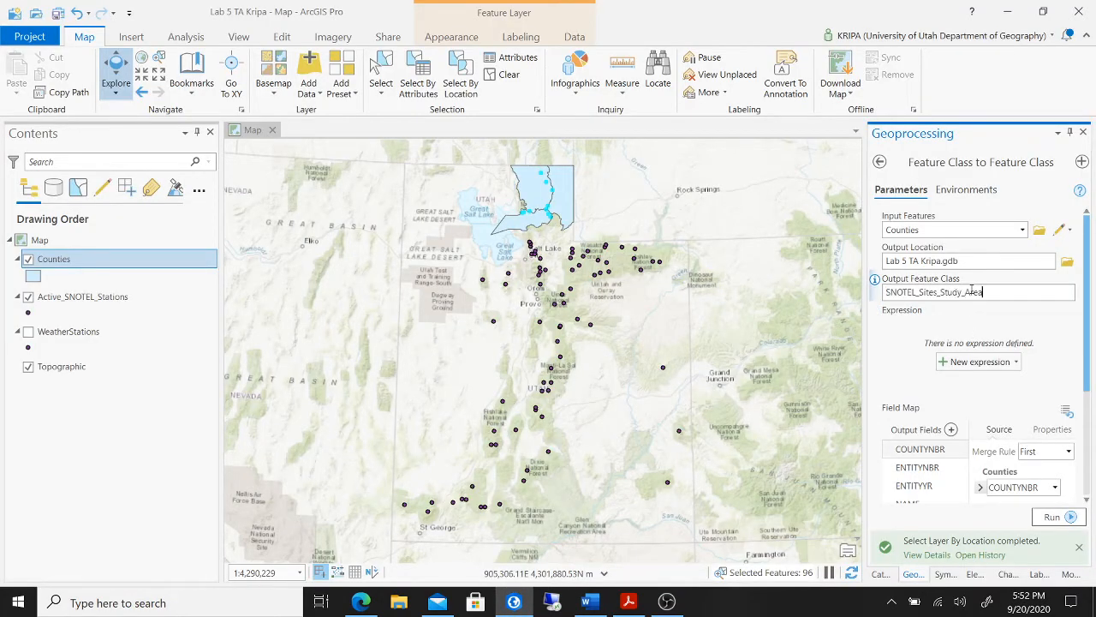
click(1052, 516)
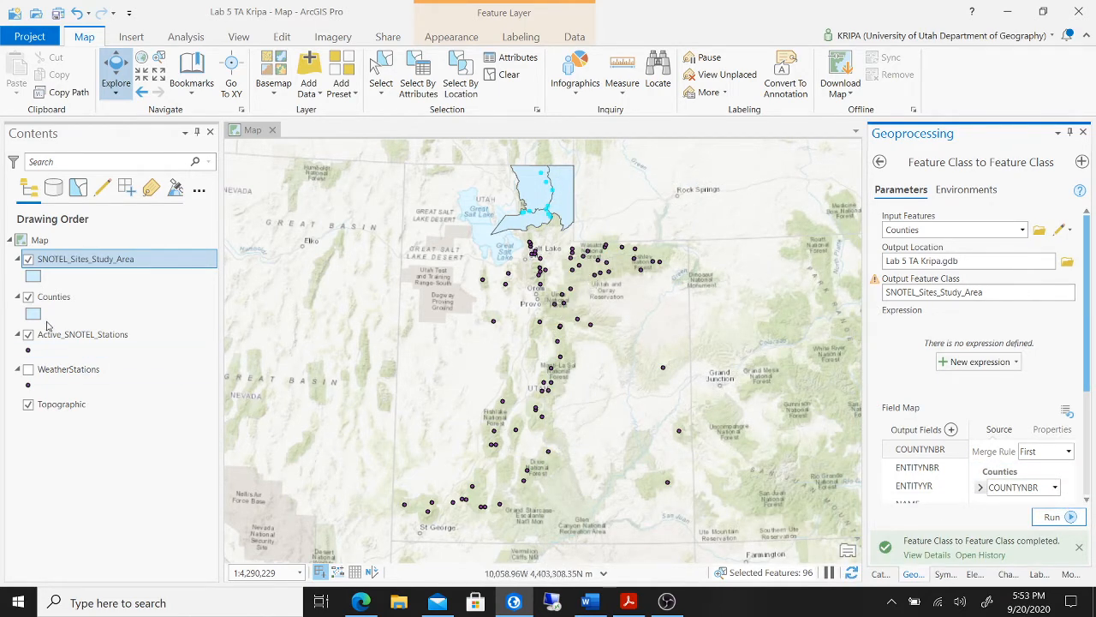
Step: Hide the Counties layer and clear the current feature selection in the map
click(28, 297)
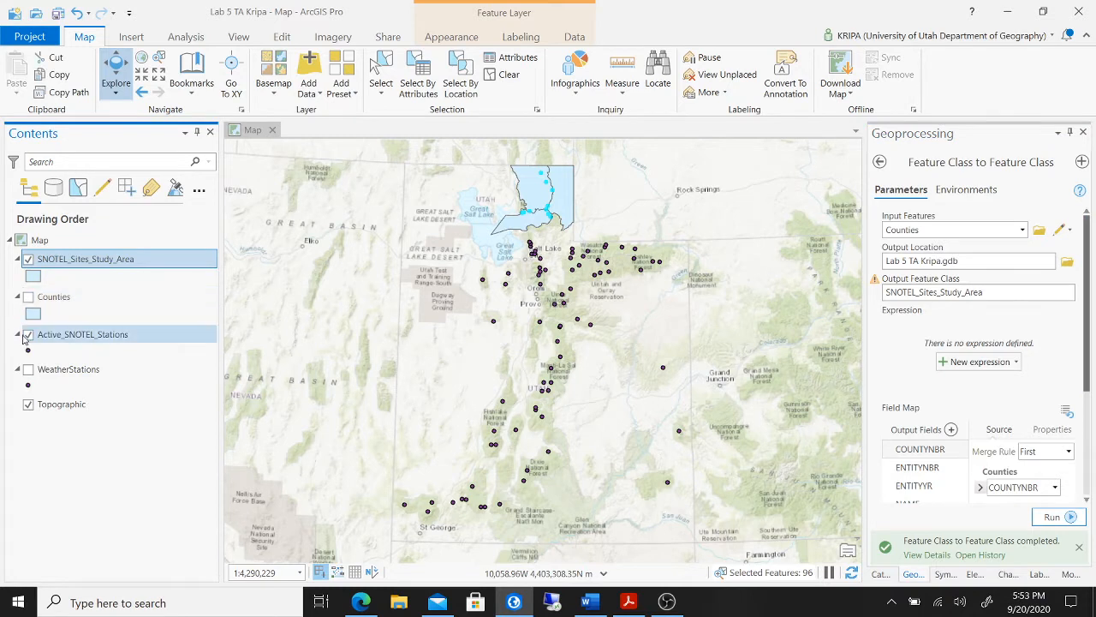
click(25, 338)
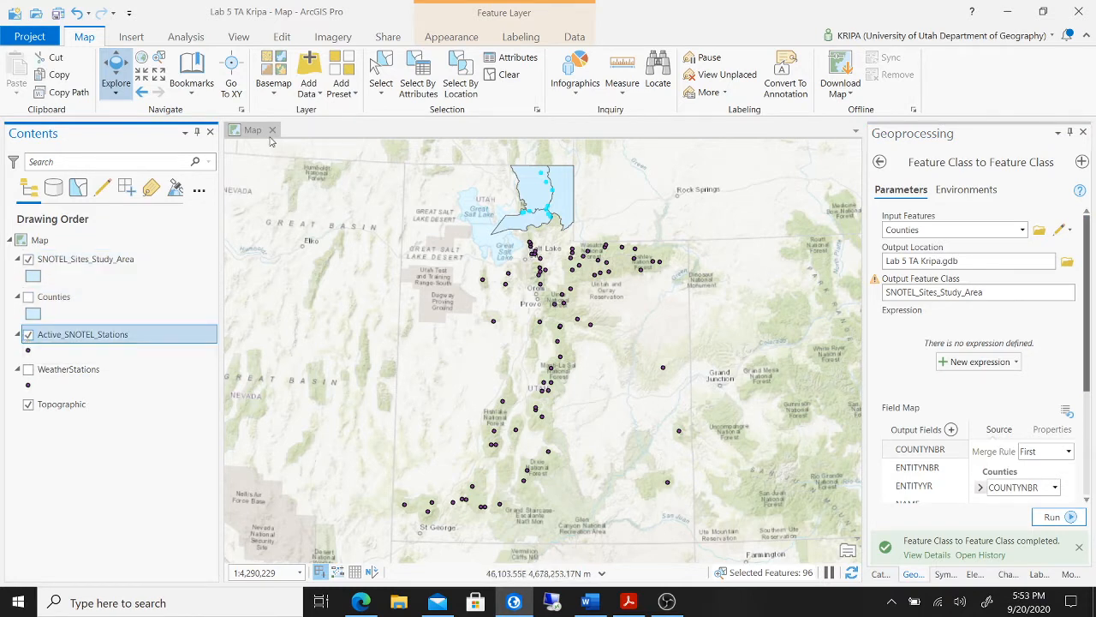
click(506, 78)
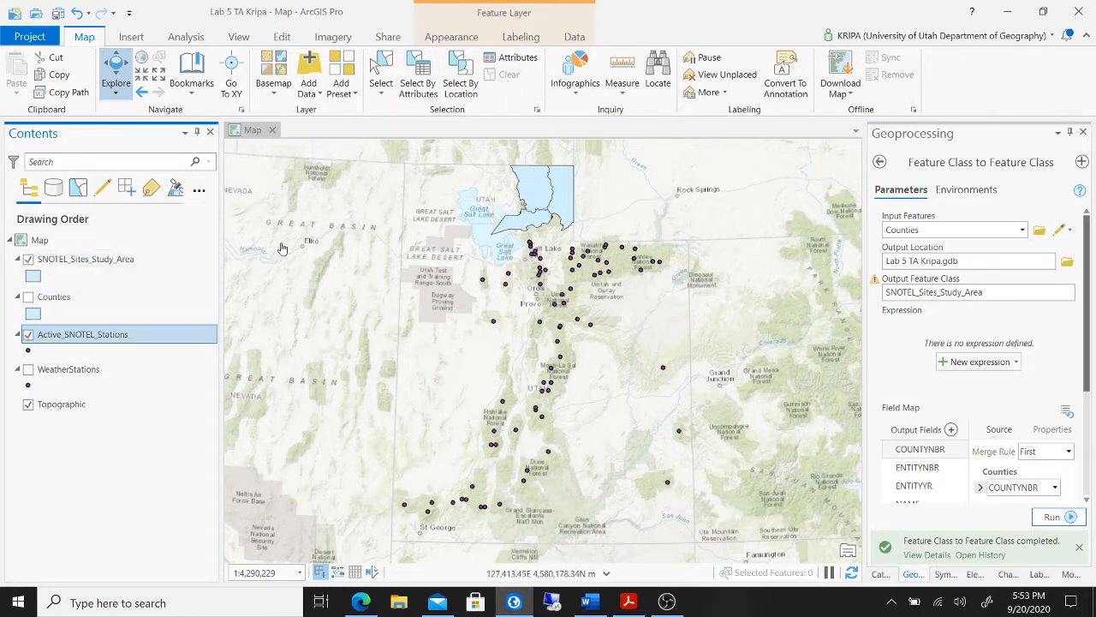
Step: Move Active_SNOTEL_Stations to the top of the drawing order and toggle its visibility to compare it with SNOTEL_Sites_Study_Area
drag(133, 337, 149, 265)
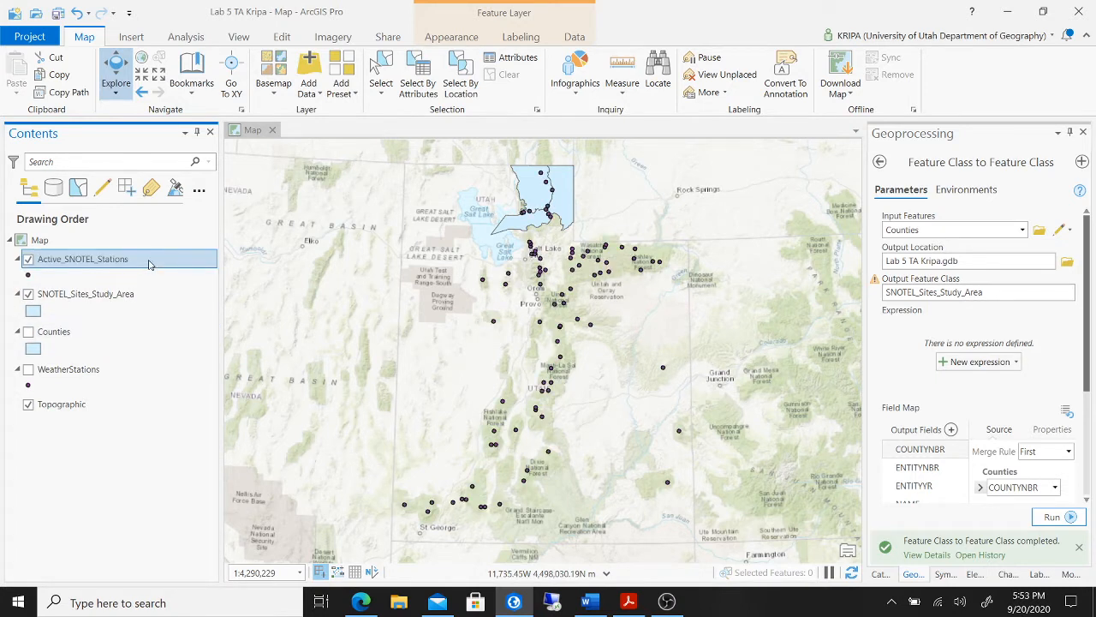
click(28, 259)
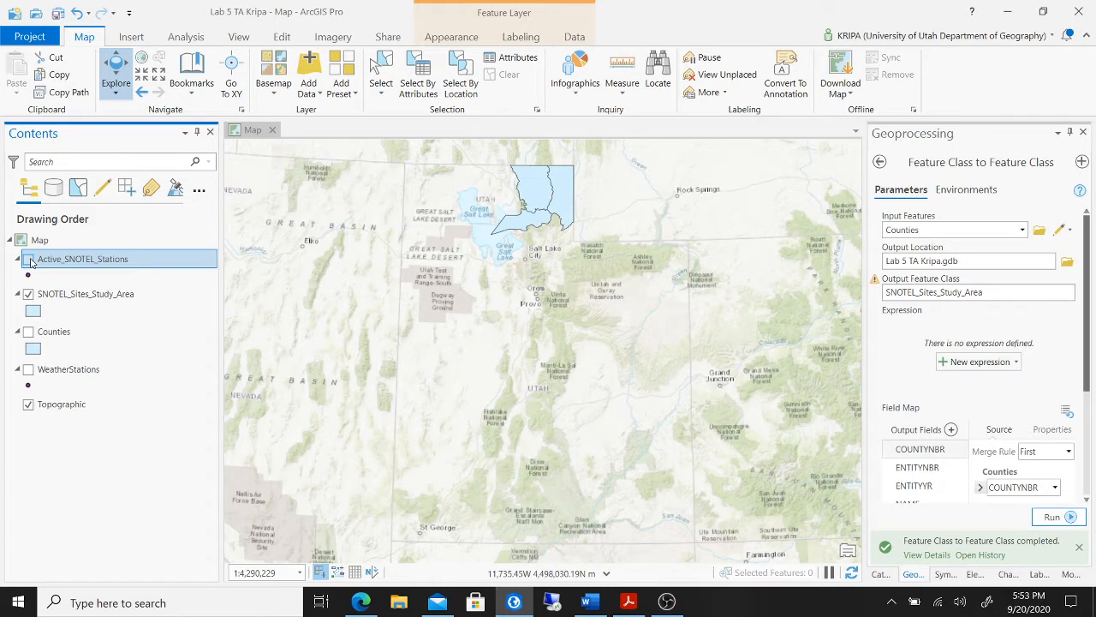
click(29, 259)
click(28, 258)
click(29, 259)
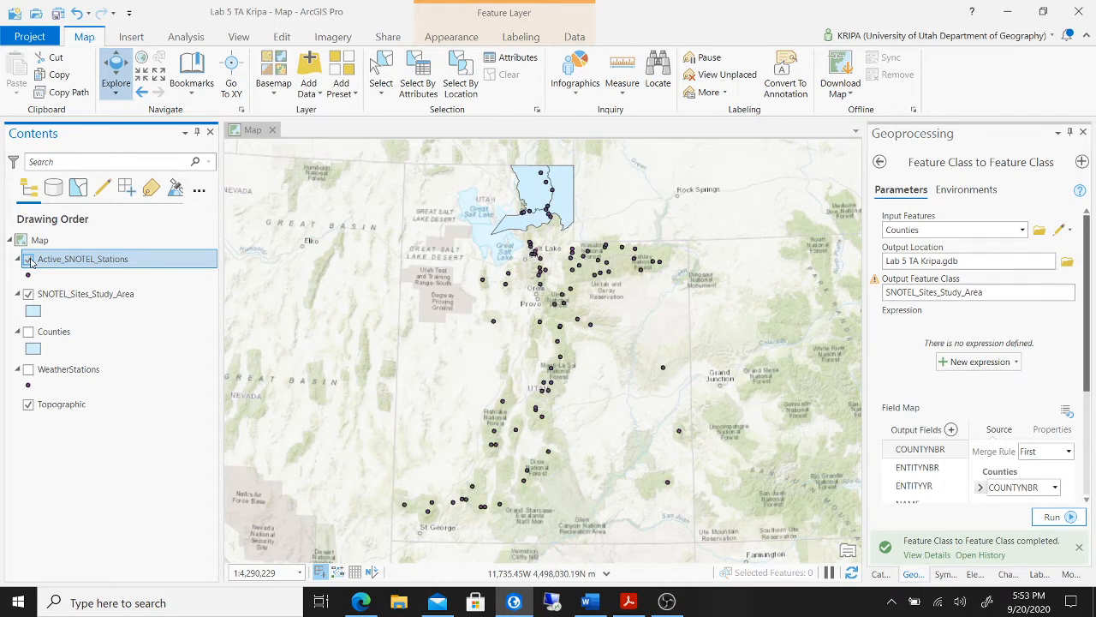
click(30, 259)
click(30, 260)
click(30, 259)
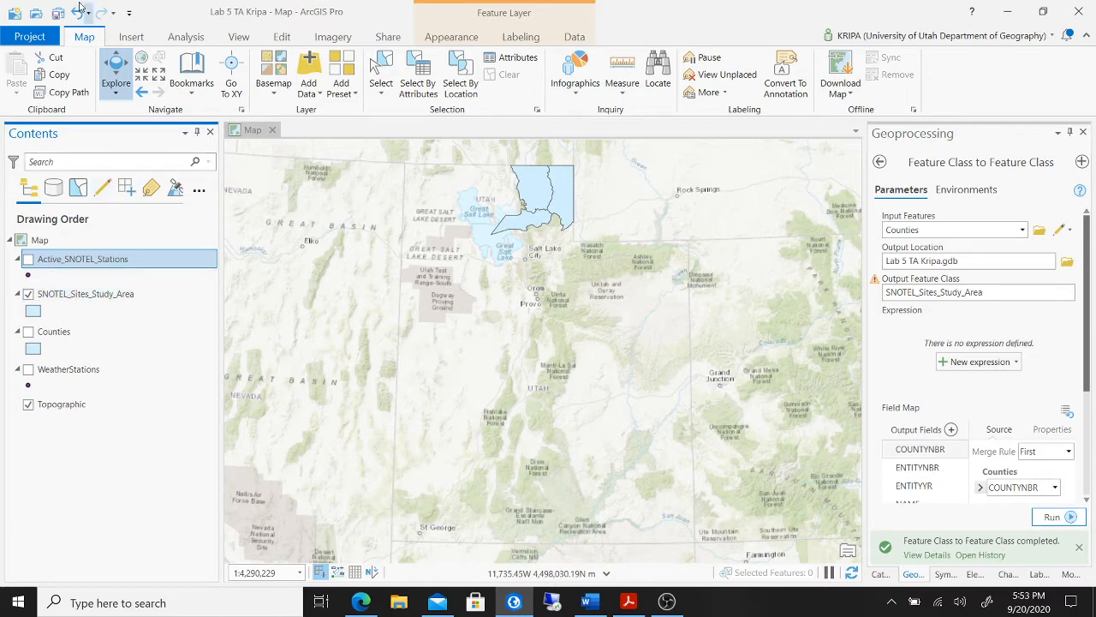
Step: Remove the SNOTEL_Sites_Study_Area polygon layer from the map and turn the Active_SNOTEL_Stations and Counties layers back on
right_click(133, 264)
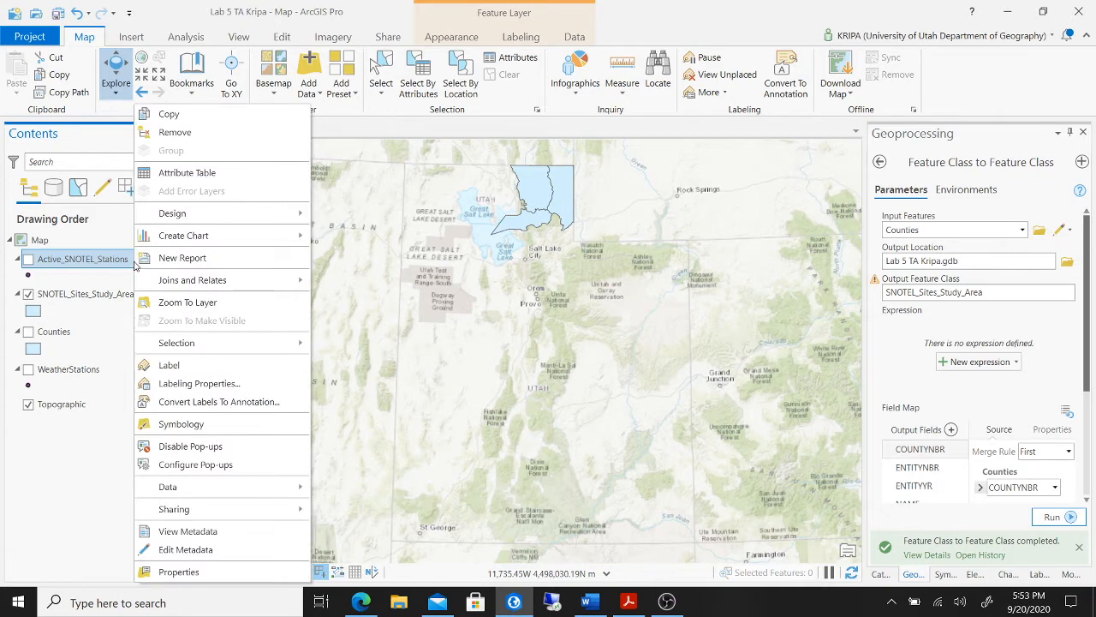
click(28, 261)
mouse_move(80, 266)
mouse_down()
mouse_move(105, 274)
mouse_move(99, 319)
mouse_move(121, 300)
mouse_up()
click(150, 261)
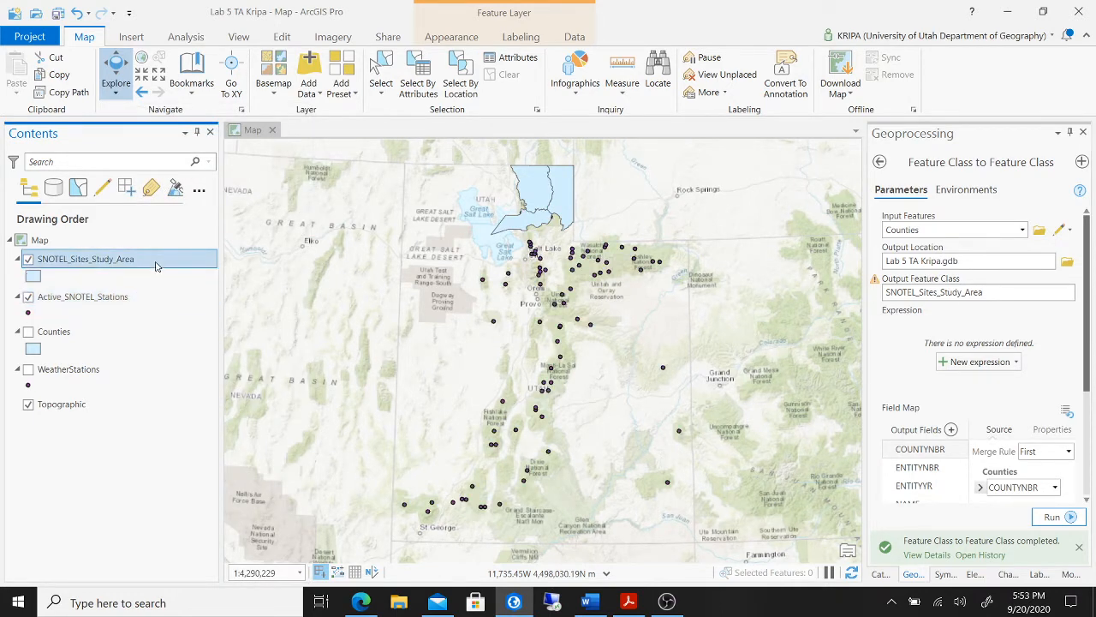
right_click(157, 260)
click(273, 129)
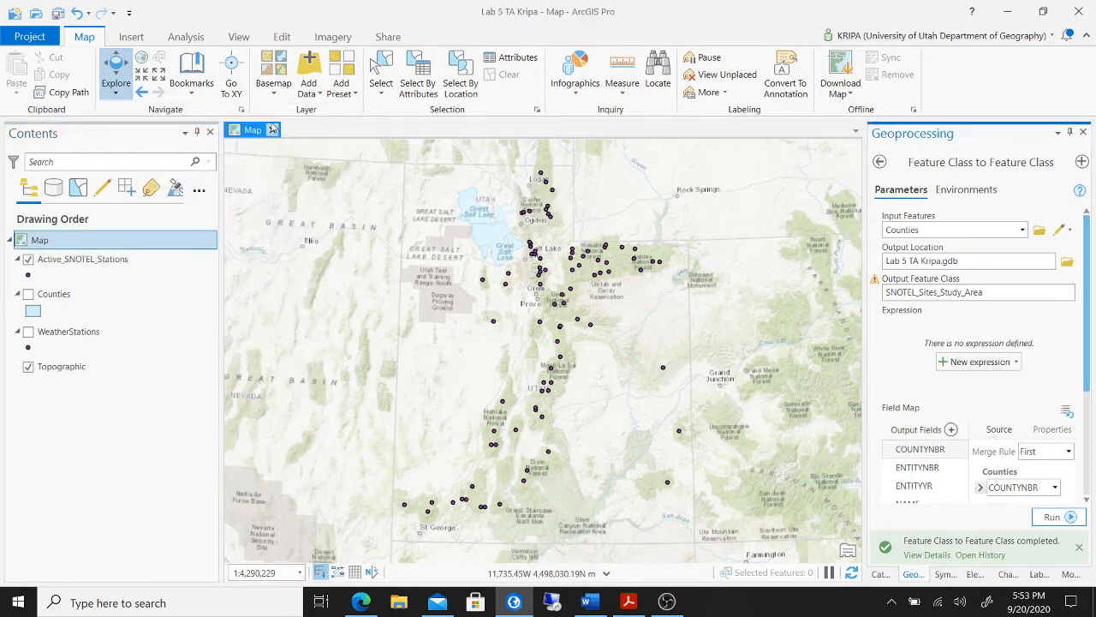
click(29, 294)
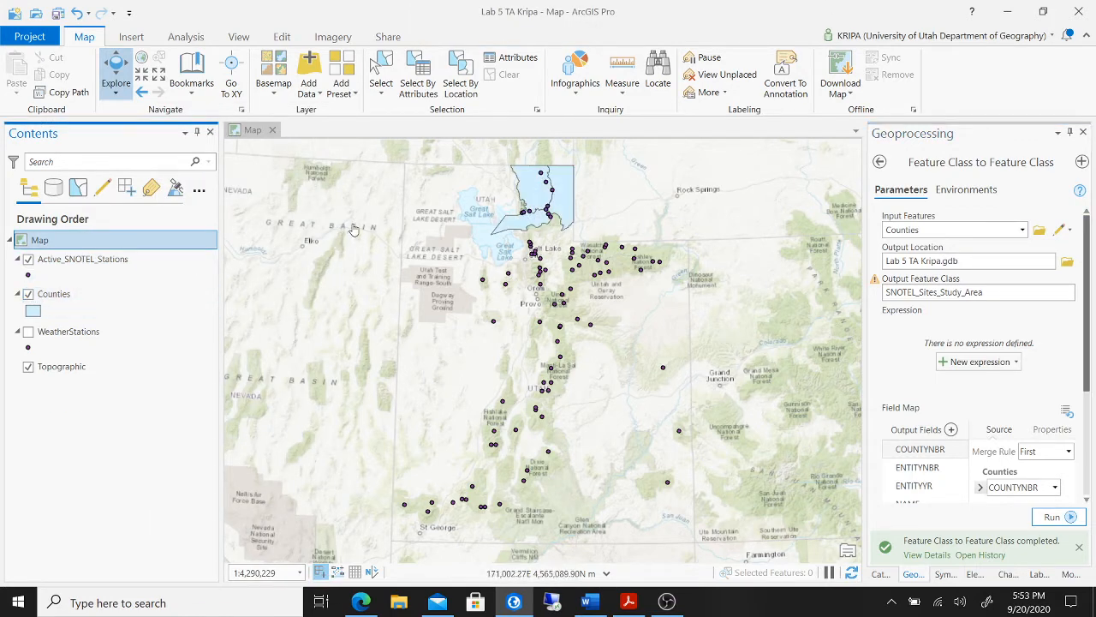
Step: Run Select Layer By Location again to select the Active_SNOTEL_Stations features that intersect Counties as a new selection
click(151, 262)
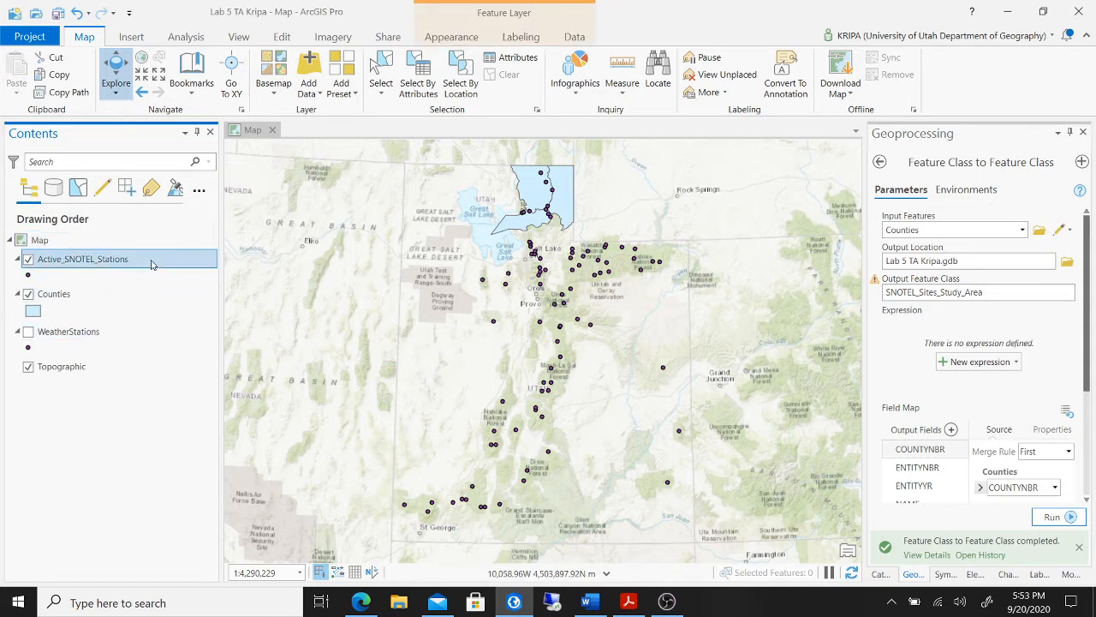
click(880, 162)
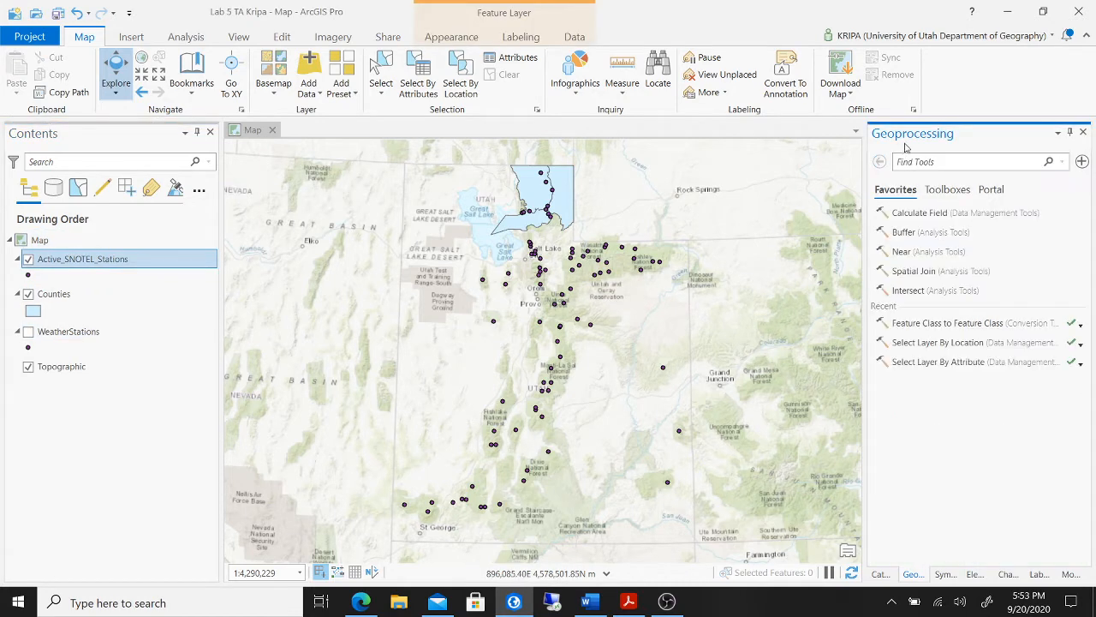
click(463, 86)
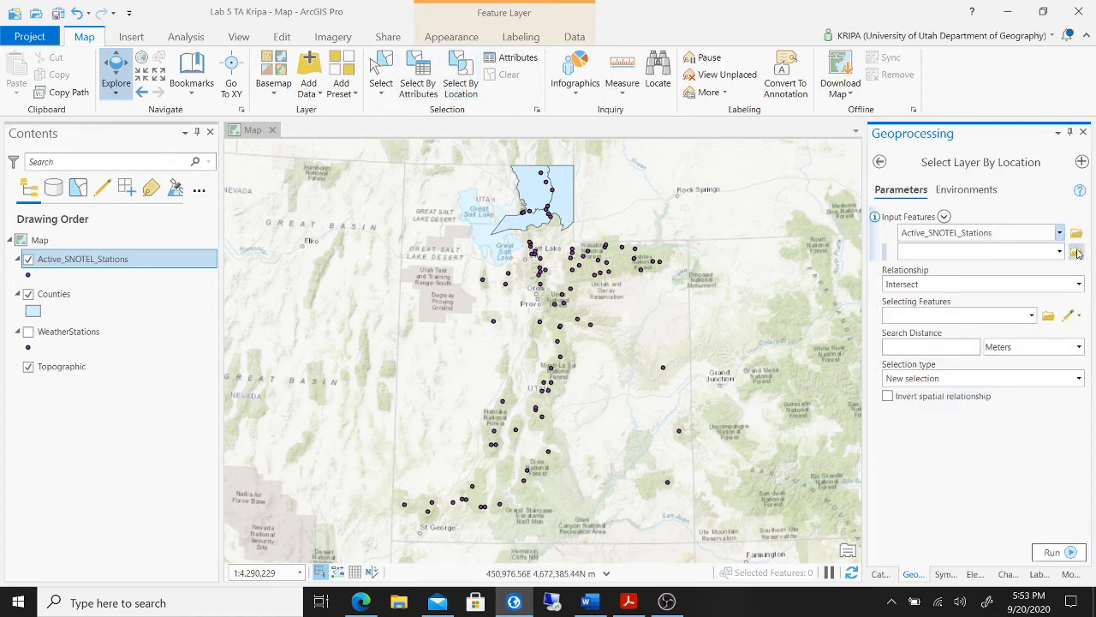
click(1032, 316)
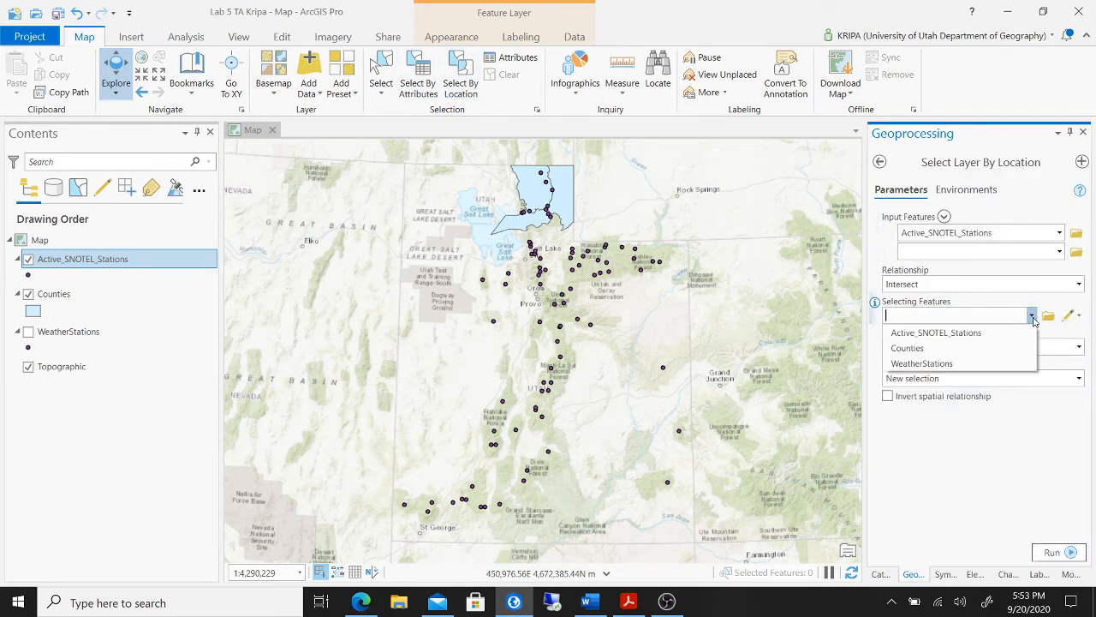
click(984, 348)
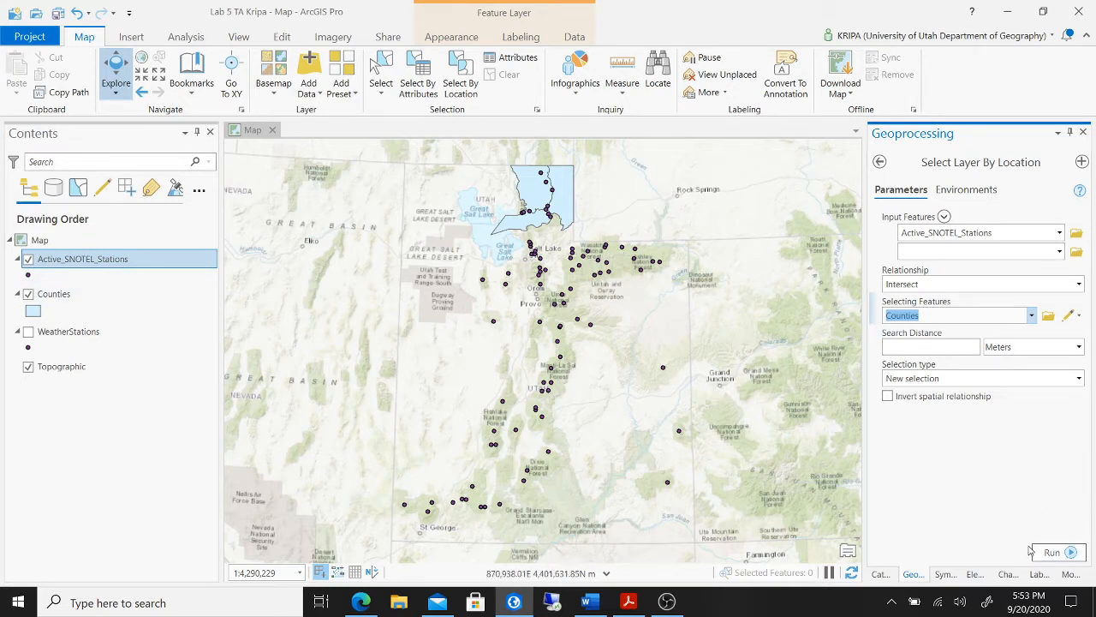
click(1055, 549)
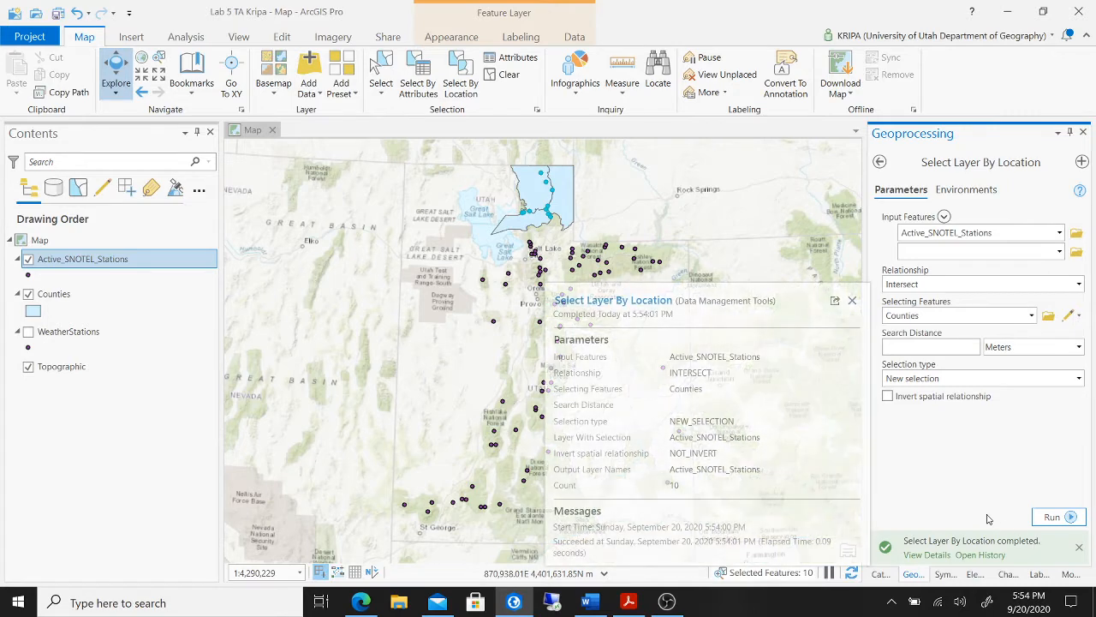
Step: Export the selected Active_SNOTEL_Stations features to Lab 5 TA Kripa.gdb as SNOTEL_Sites_Study_Area, and hide the Active_SNOTEL_Stations layer
right_click(137, 261)
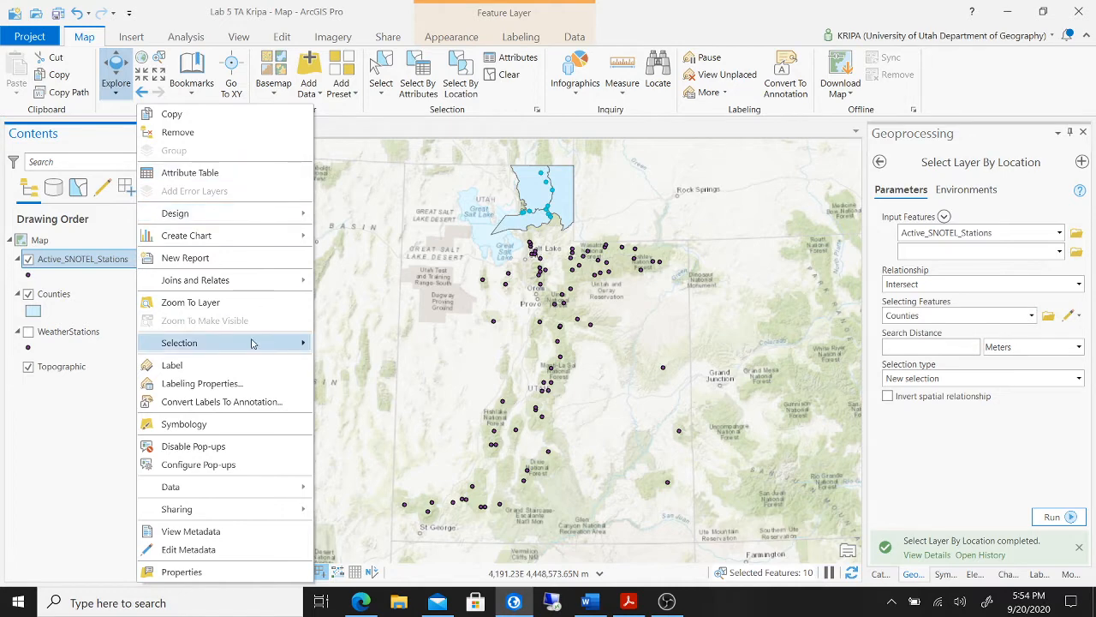
mouse_move(222, 342)
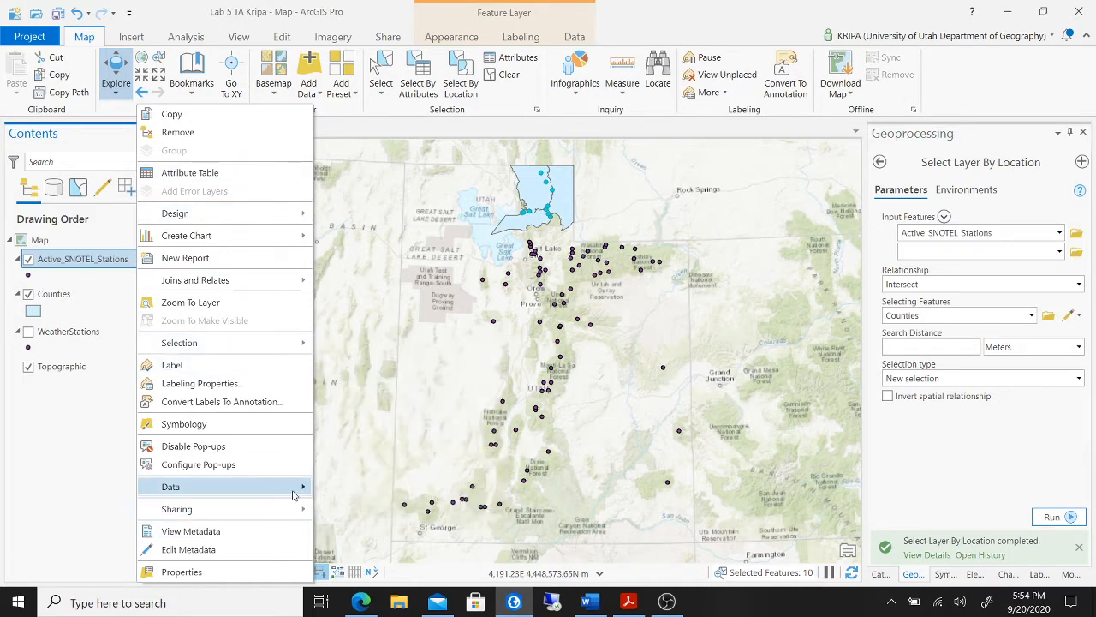
mouse_move(287, 487)
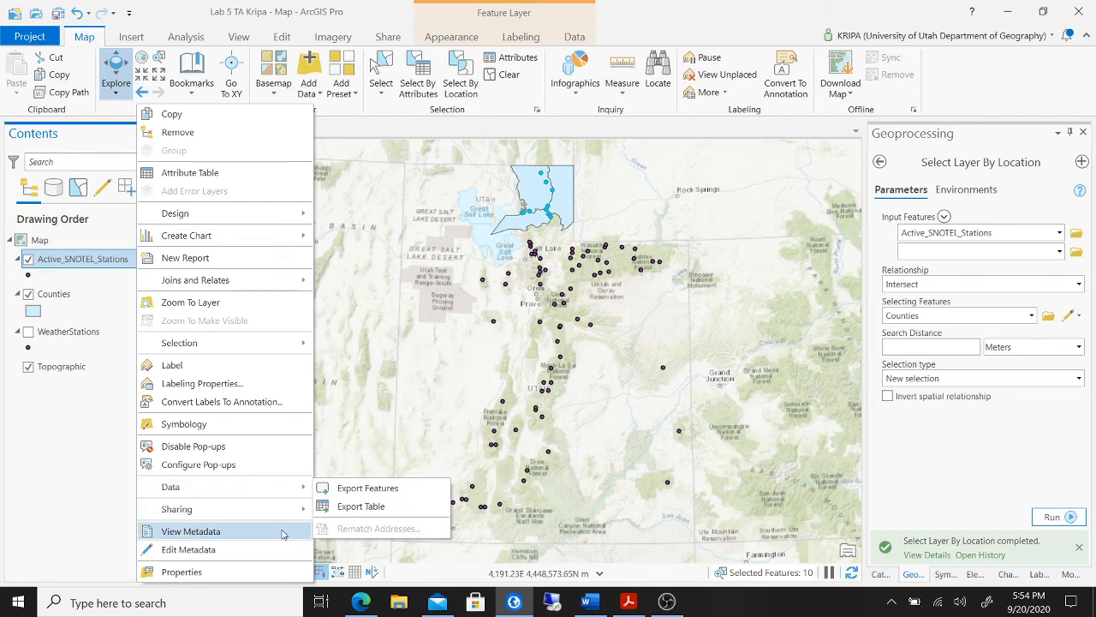
click(345, 488)
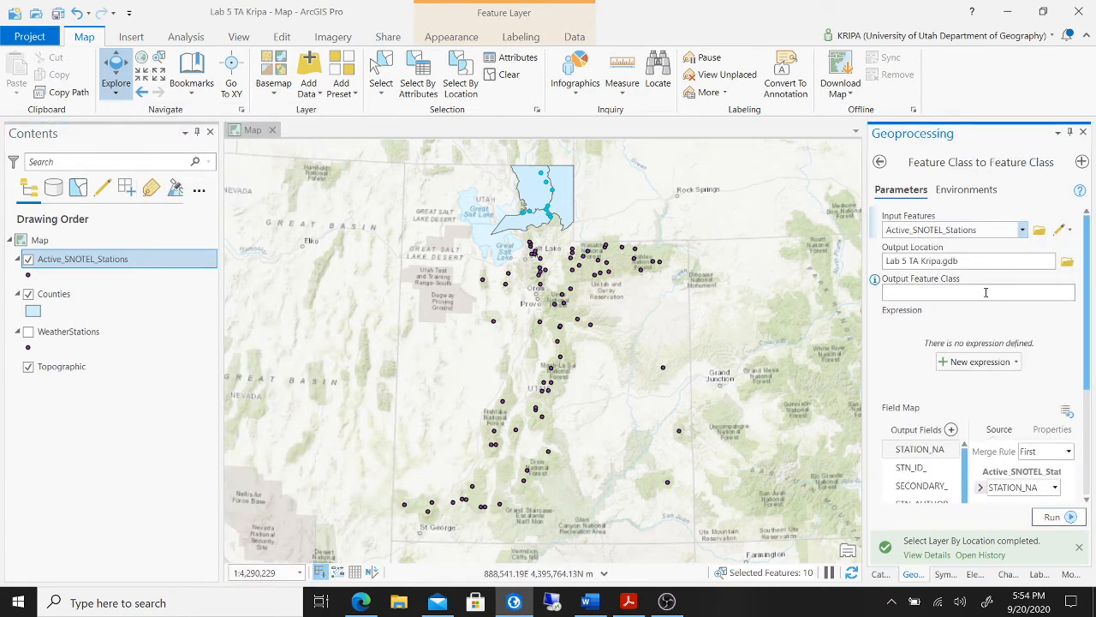
click(986, 292)
right_click(985, 292)
click(1004, 336)
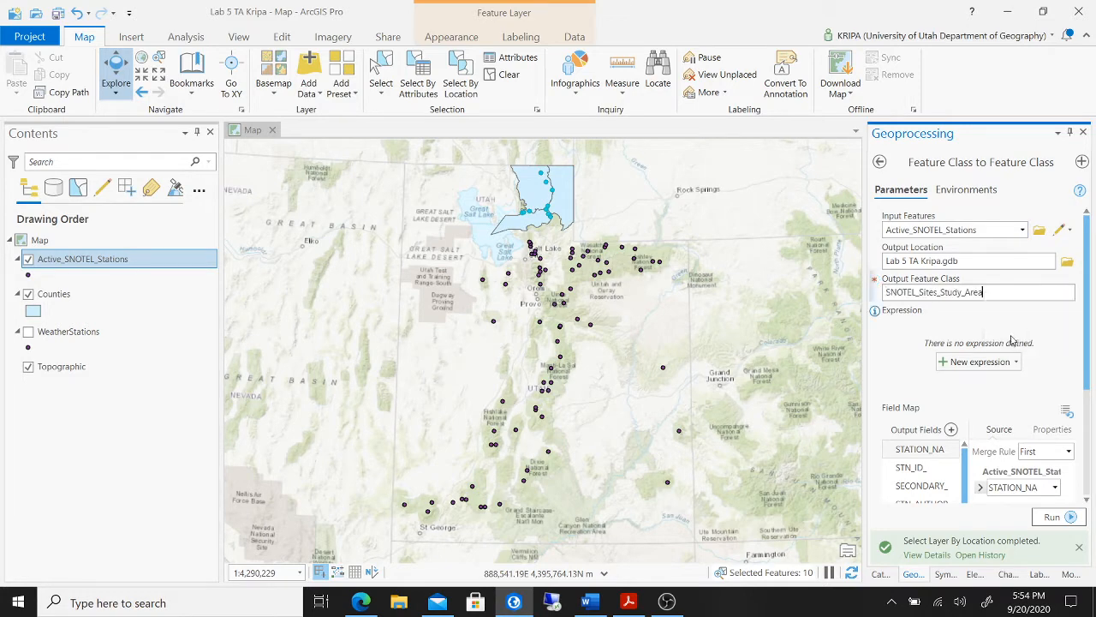
click(1055, 516)
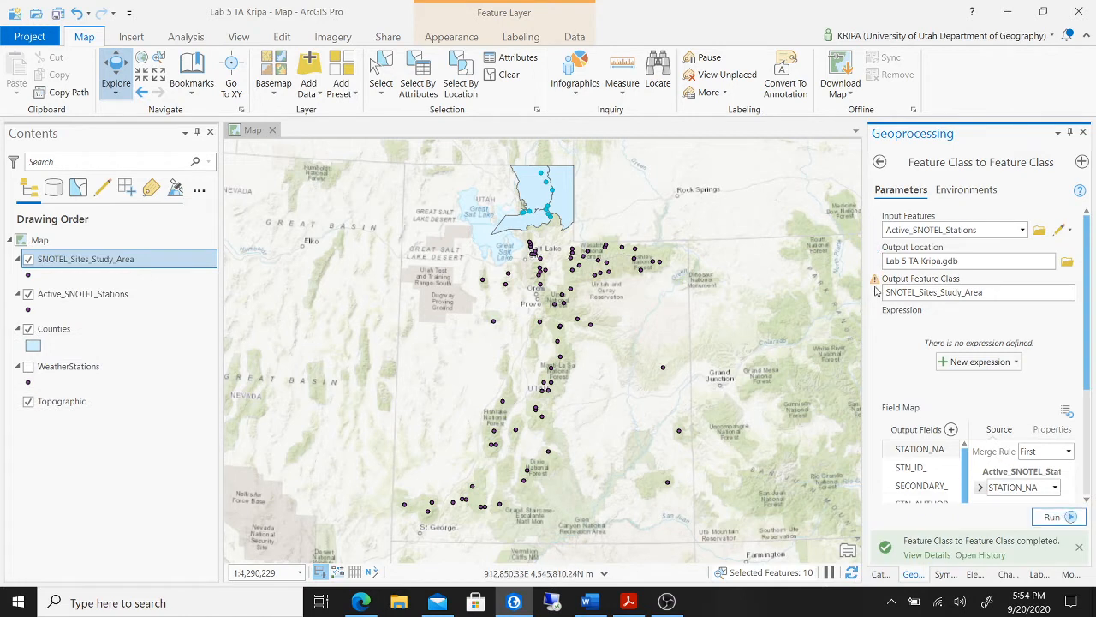
mouse_move(875, 285)
click(31, 294)
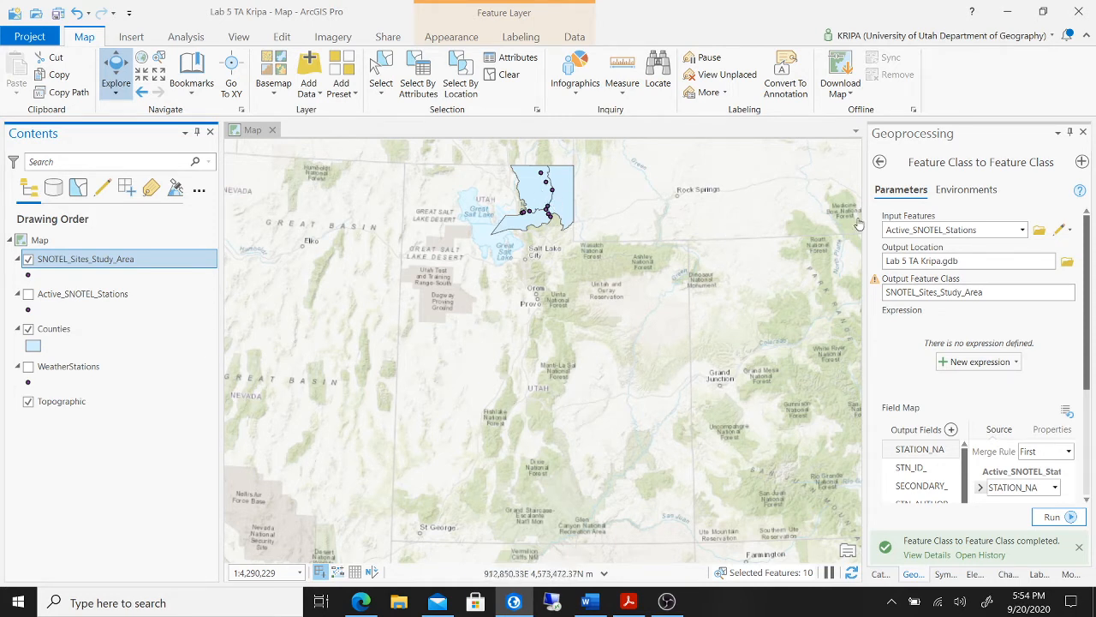
Step: Save the project, switch to the GEOG_3100_Lab_05 Word document, and open its wcc.sc.egov.usda.gov/reportGenerator link in the browser
click(58, 14)
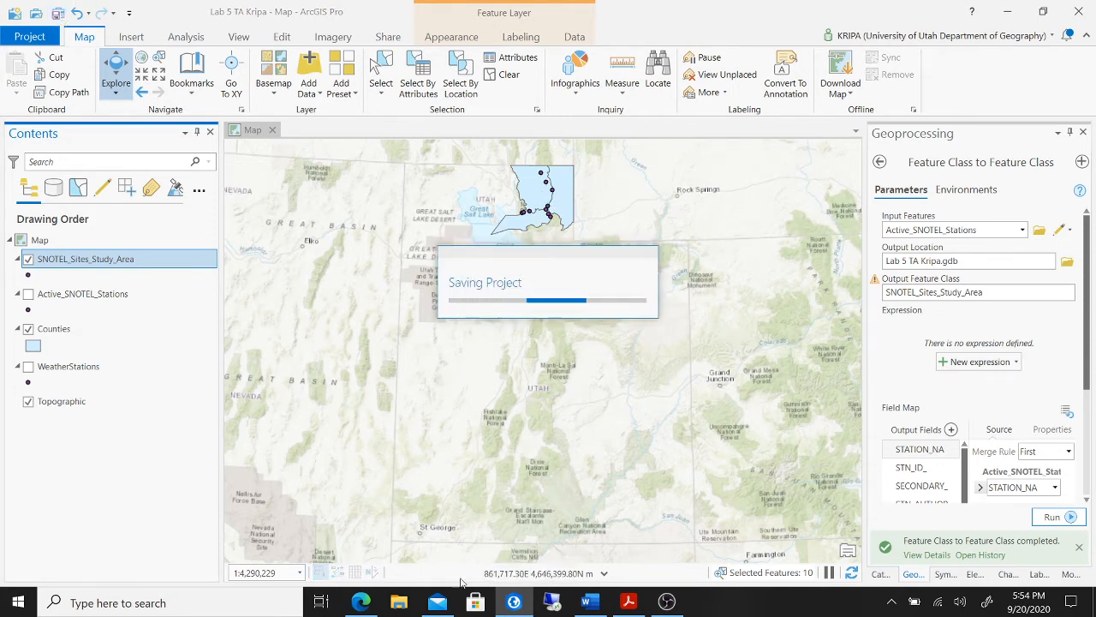
click(591, 606)
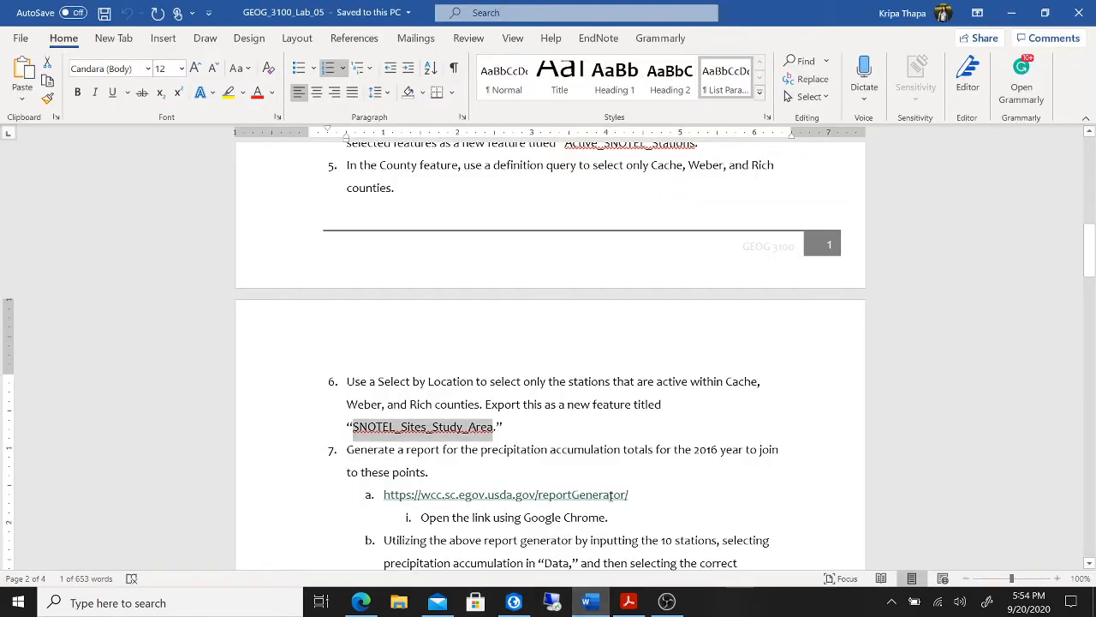
click(626, 473)
click(599, 494)
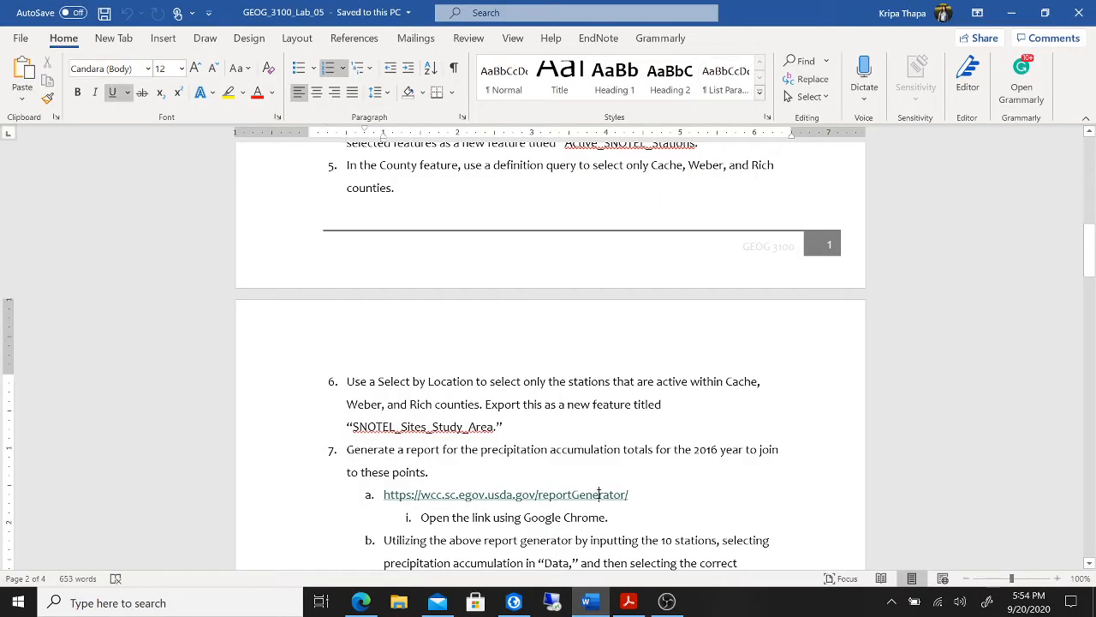
ctrl+click(598, 494)
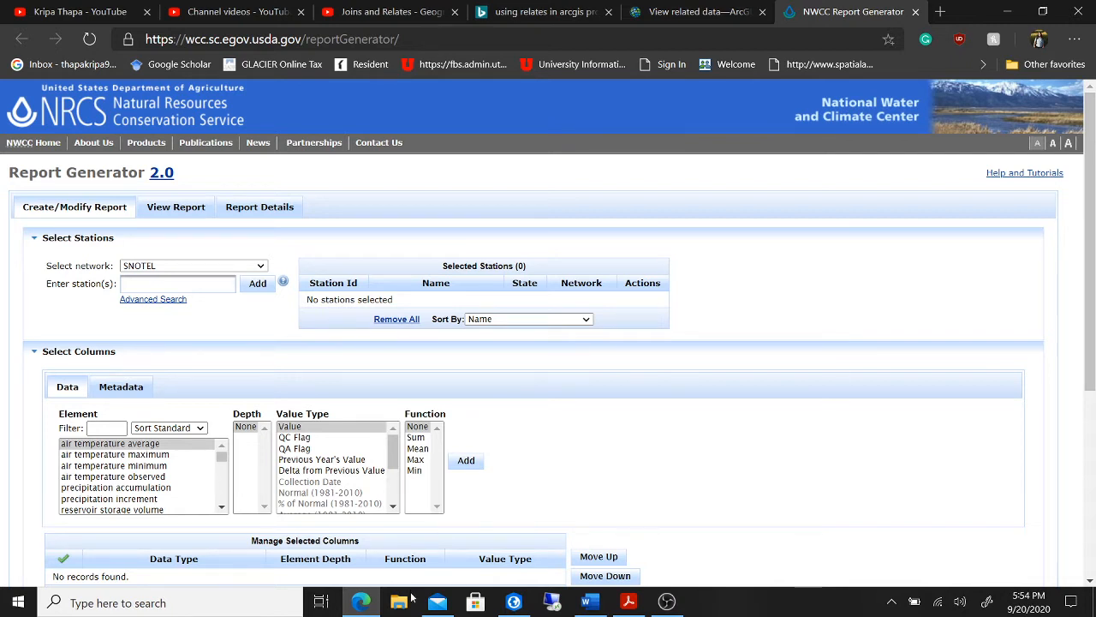
Step: Switch back to ArcGIS Pro, open the attribute table of SNOTEL_Sites_Study_Area, and look through its station names
click(514, 602)
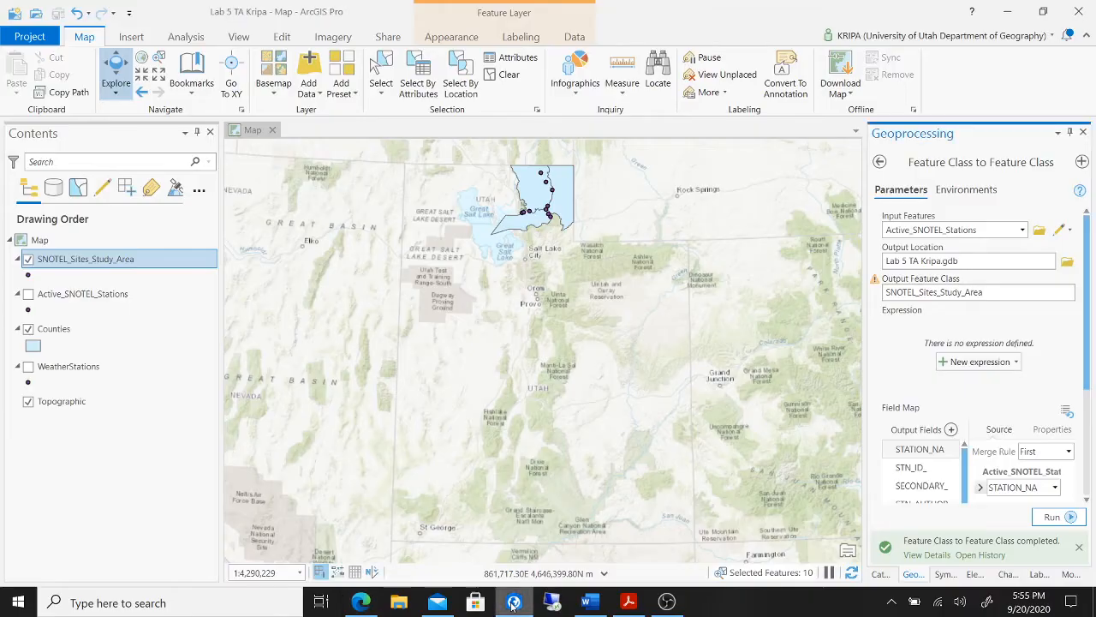
right_click(169, 263)
click(227, 172)
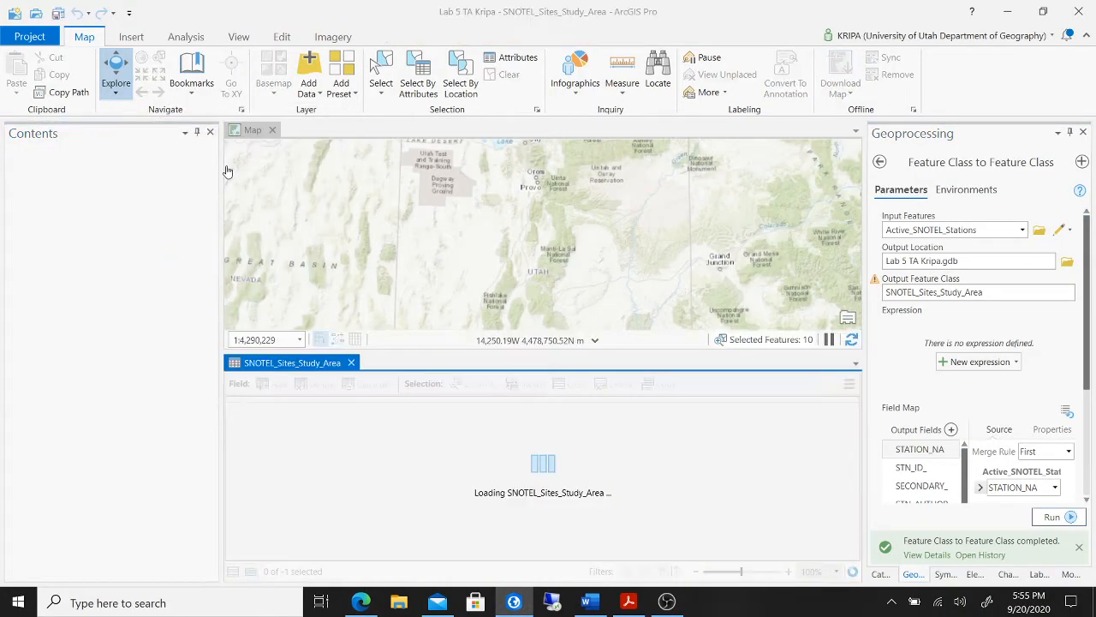
scroll(387, 454, down, 1)
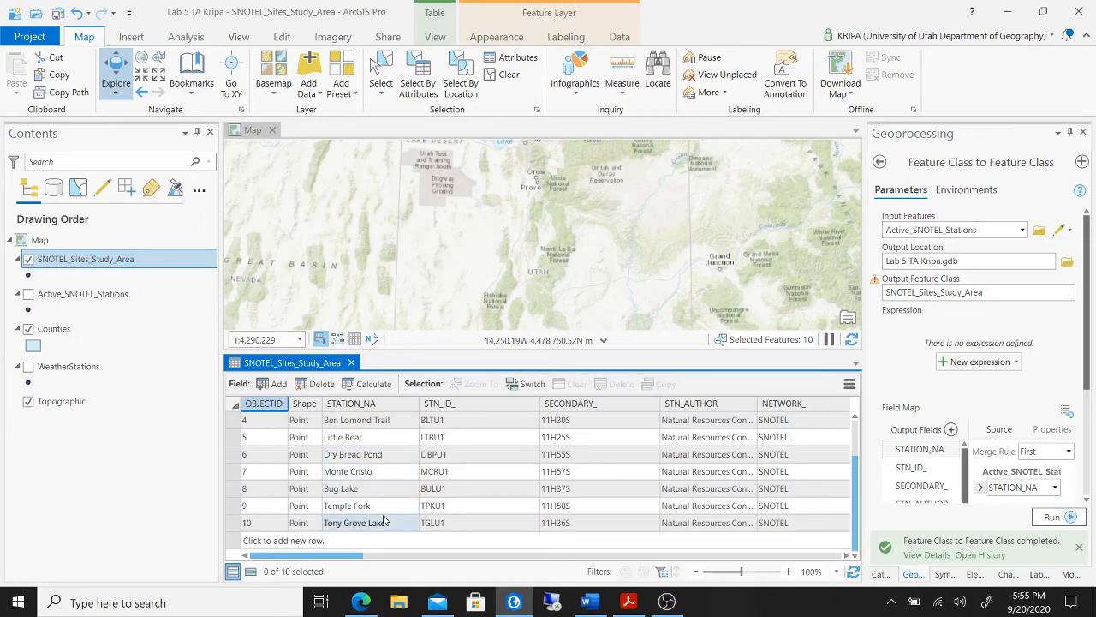
scroll(379, 426, up, 1)
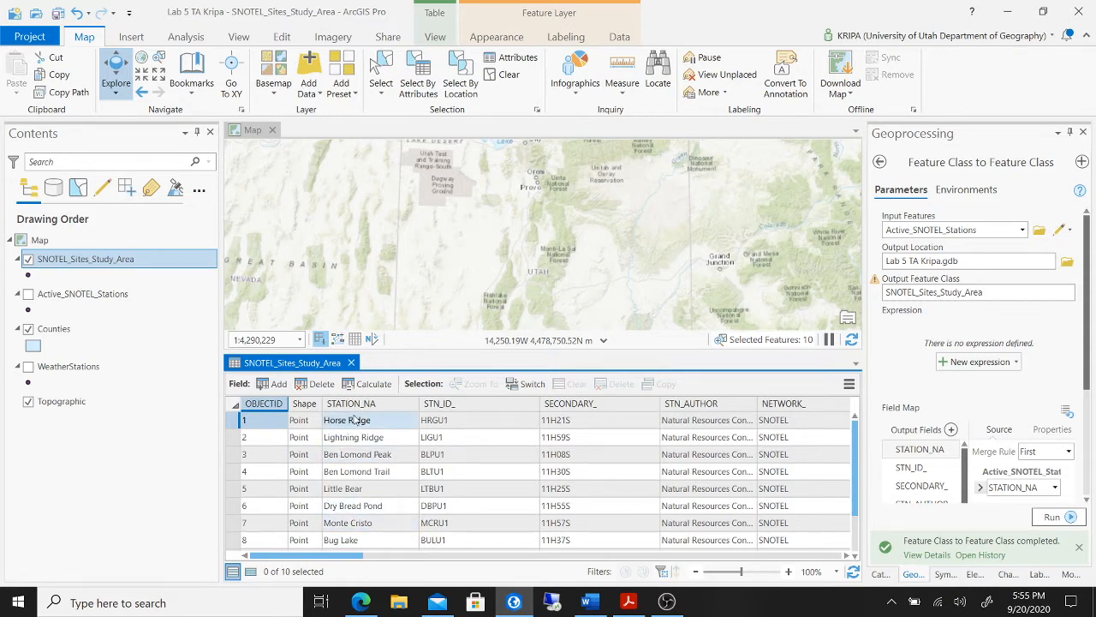
Step: Copy the station name Horse Ridge from the attribute table and add station 533 Horse Ridge to the browser's NWCC Report Generator
click(397, 422)
click(396, 419)
key(ctrl+c)
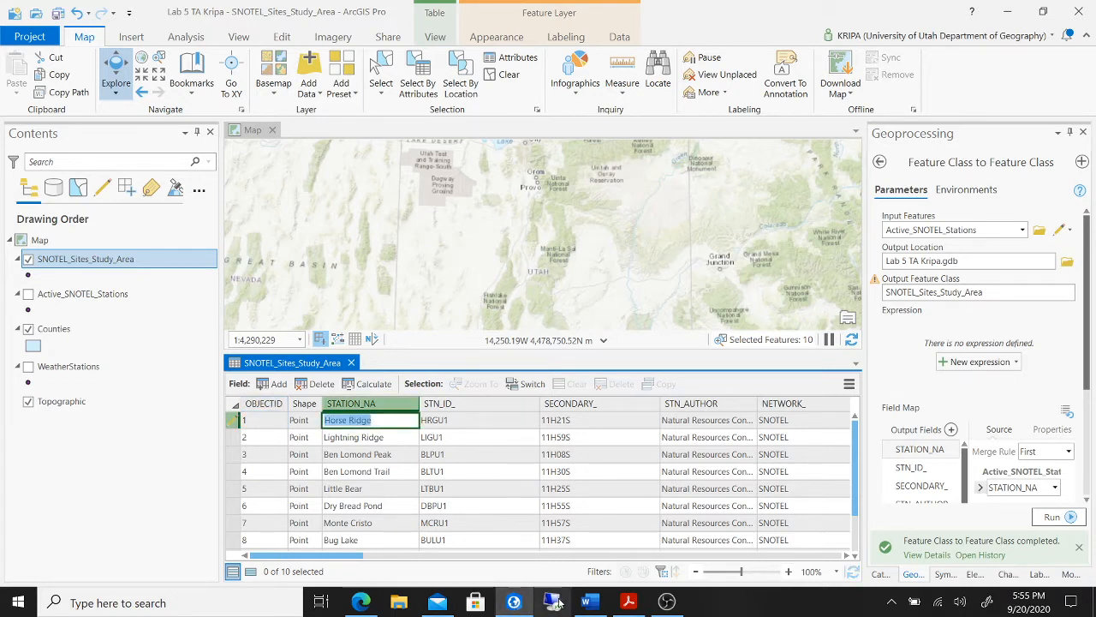
click(360, 602)
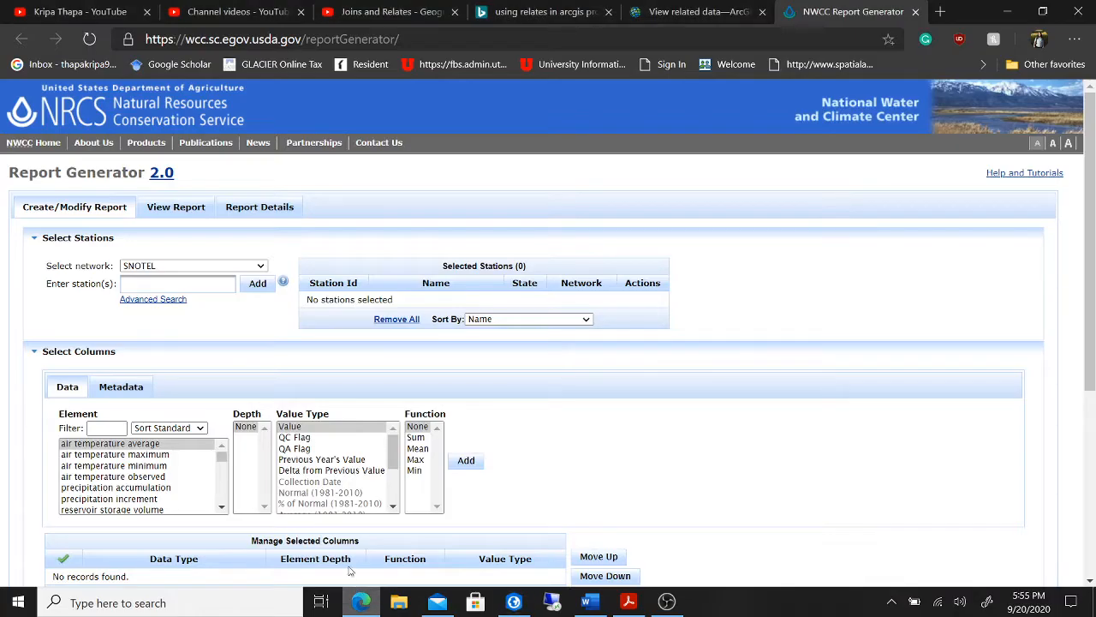
click(197, 283)
key(ctrl+v)
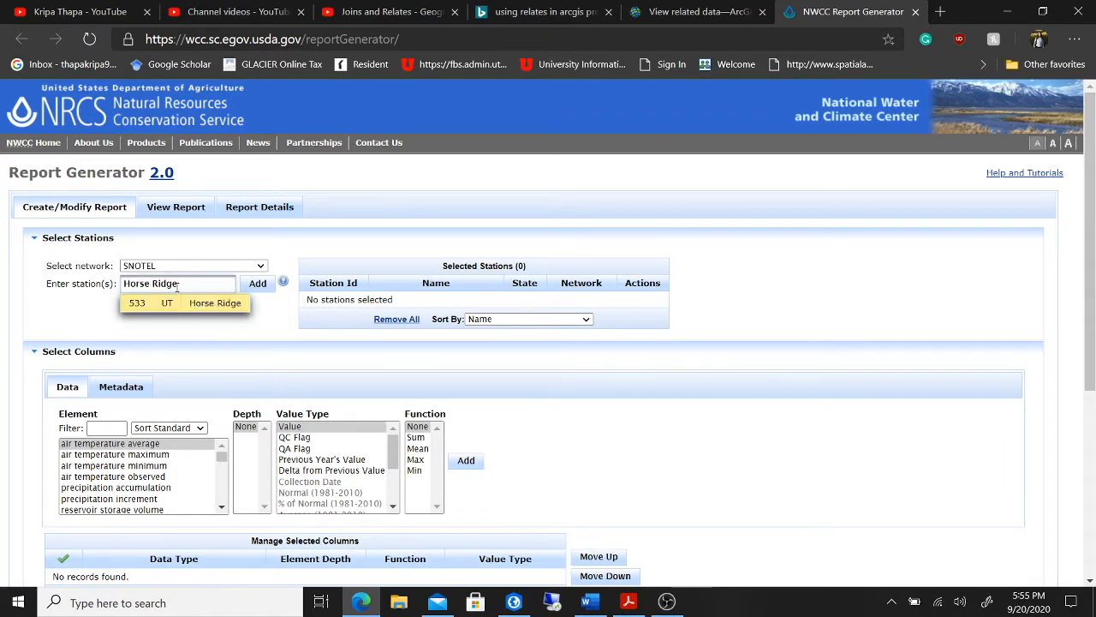
click(199, 303)
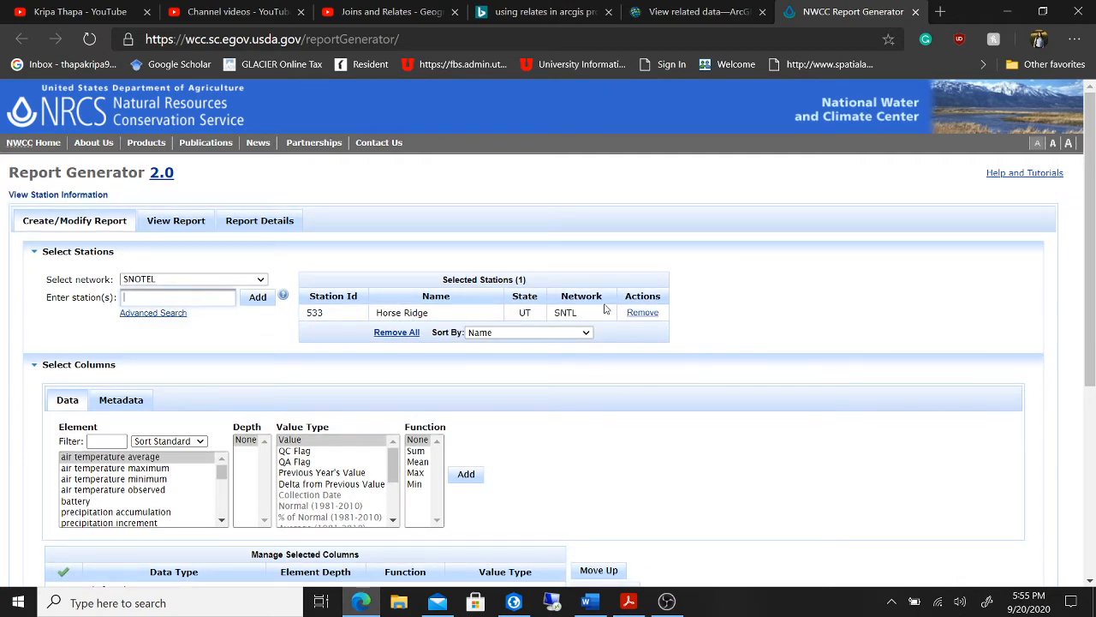
Step: Copy the station name Lightning Ridge from the ArcGIS Pro attribute table and add that station to the browser's report generator
click(370, 597)
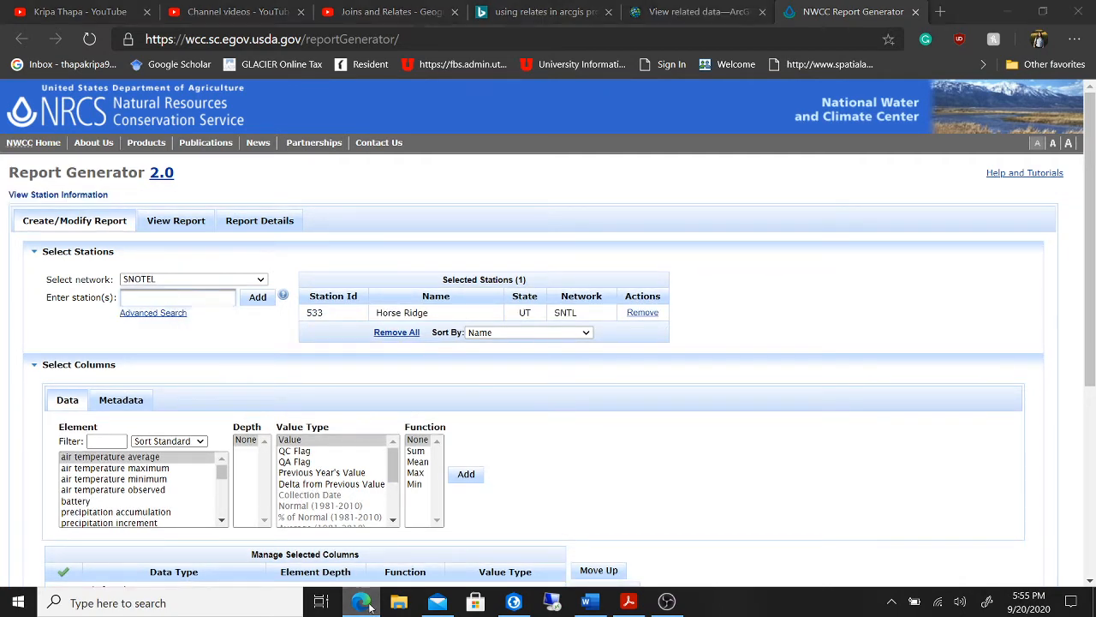
click(386, 443)
click(386, 440)
key(ctrl+c)
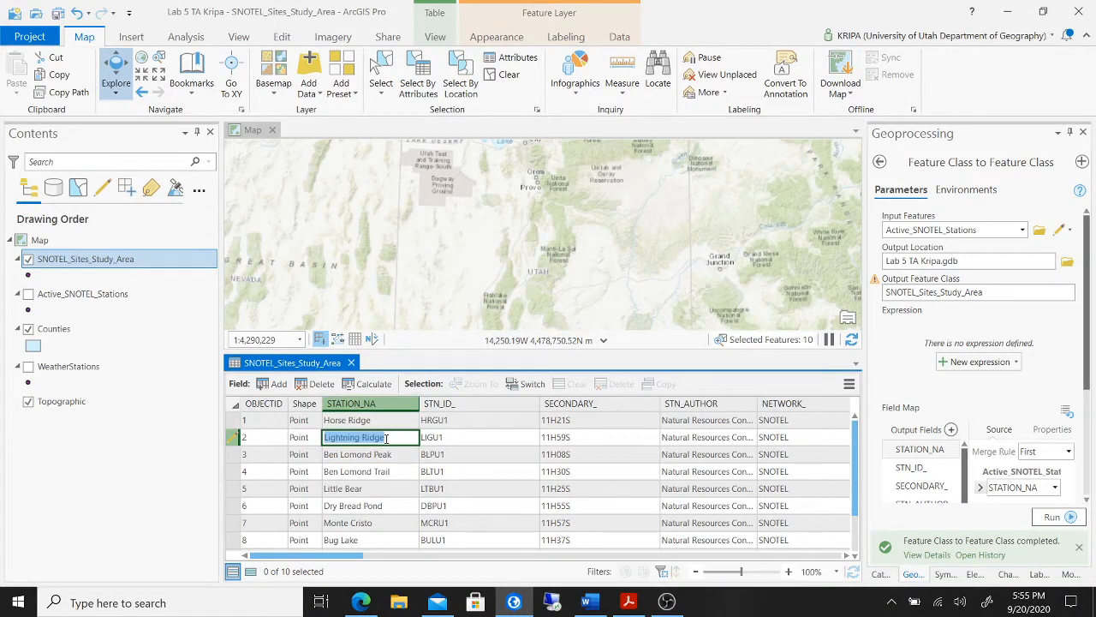
click(360, 602)
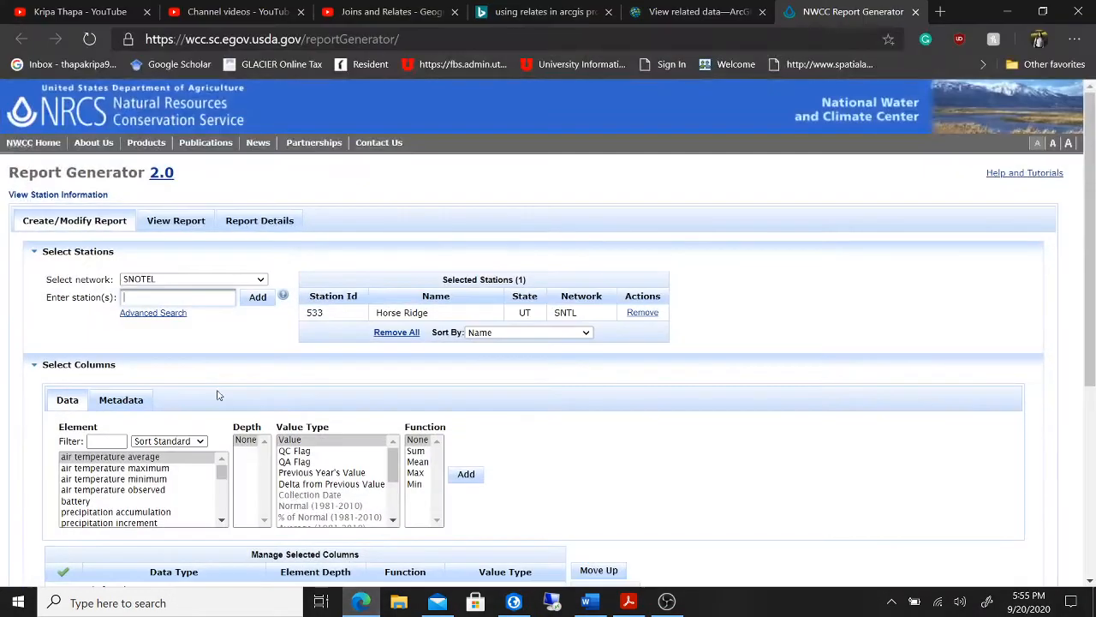
click(208, 297)
key(ctrl+v)
click(206, 316)
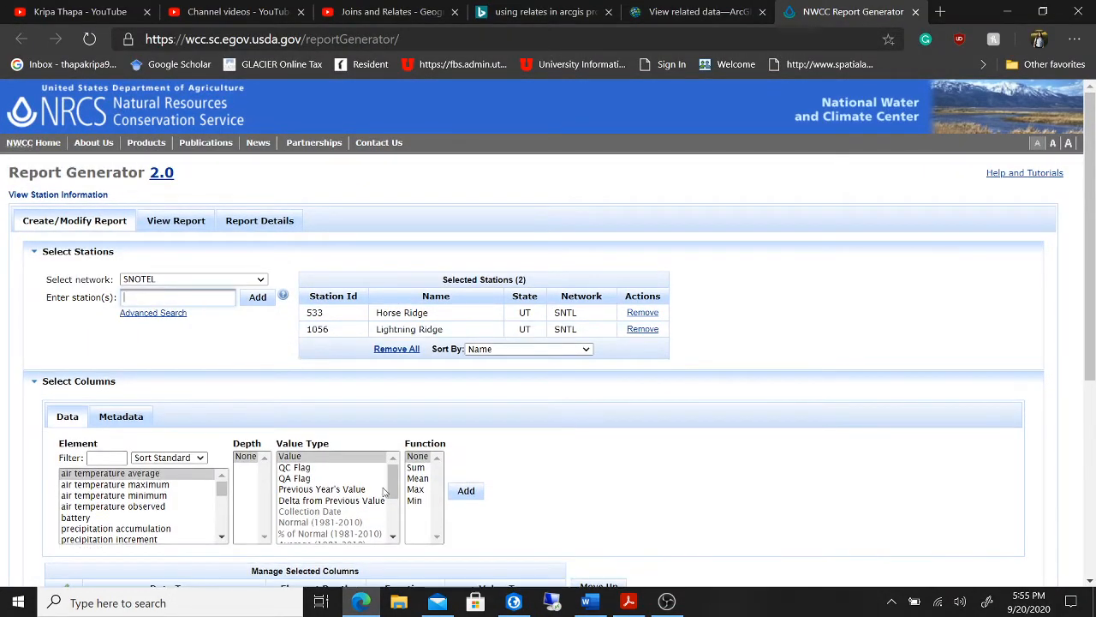
Step: Copy the station name Ben Lomond Peak from the ArcGIS Pro attribute table and add that station to the browser's report generator
click(361, 603)
click(350, 456)
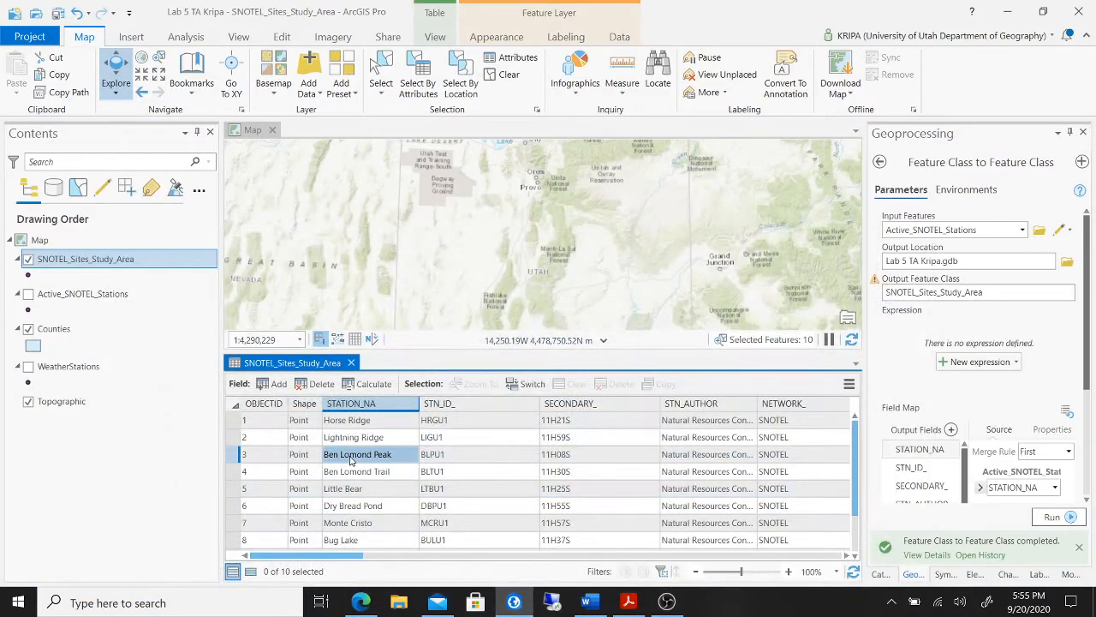
click(350, 456)
key(ctrl+c)
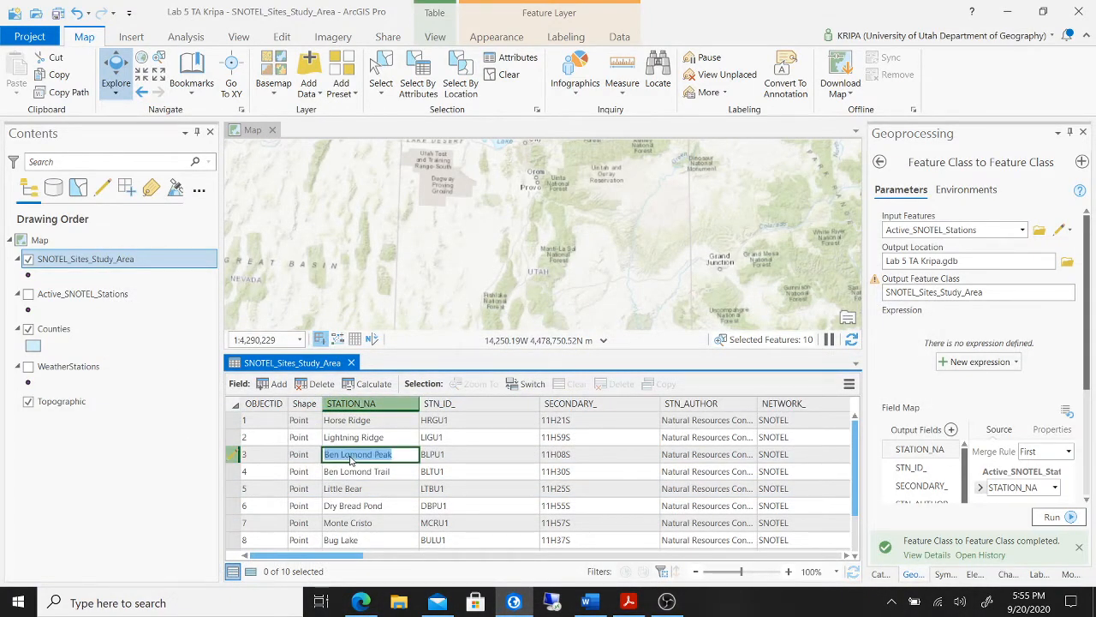
click(361, 602)
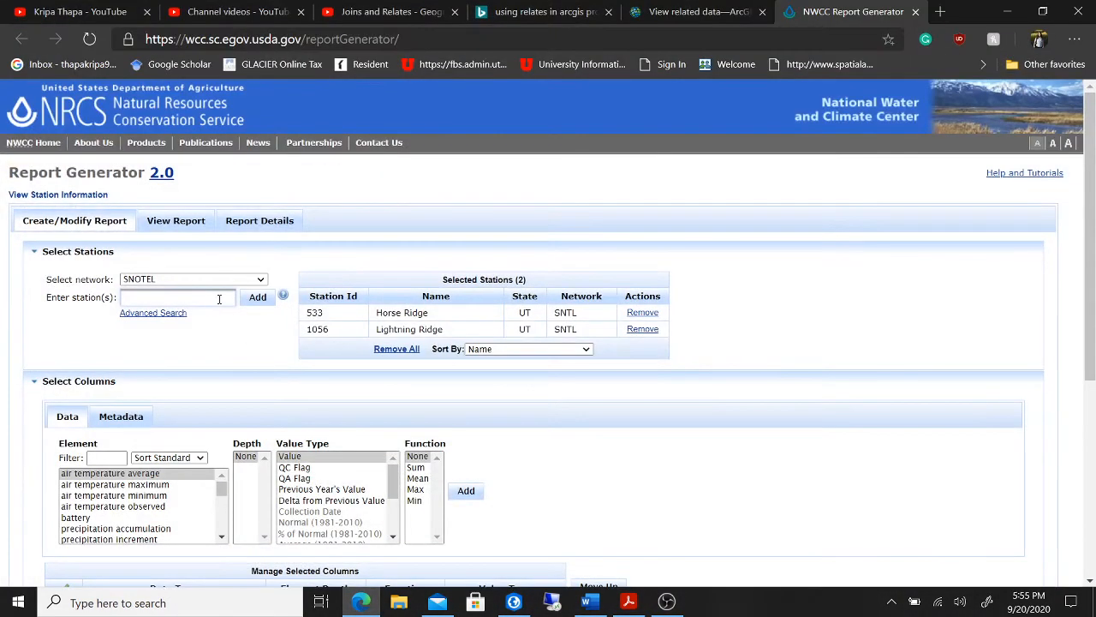
click(220, 299)
key(ctrl+v)
click(228, 318)
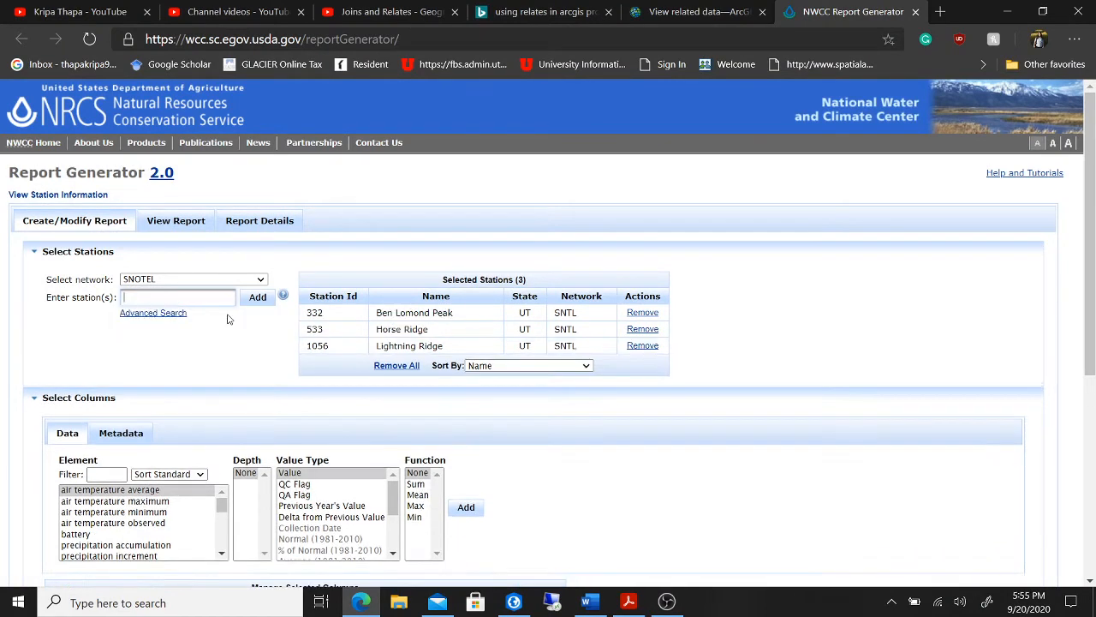
Step: Copy the station name Ben Lomond Trail from the ArcGIS Pro attribute table and add station 333 to the browser's report generator
click(361, 602)
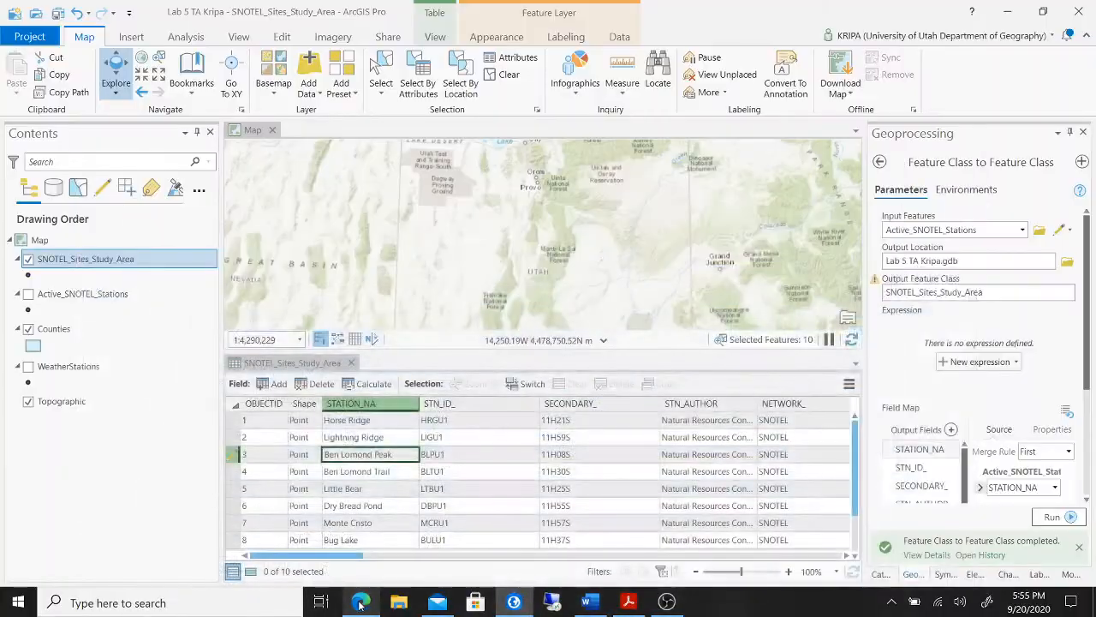
click(363, 480)
click(368, 476)
key(ctrl+c)
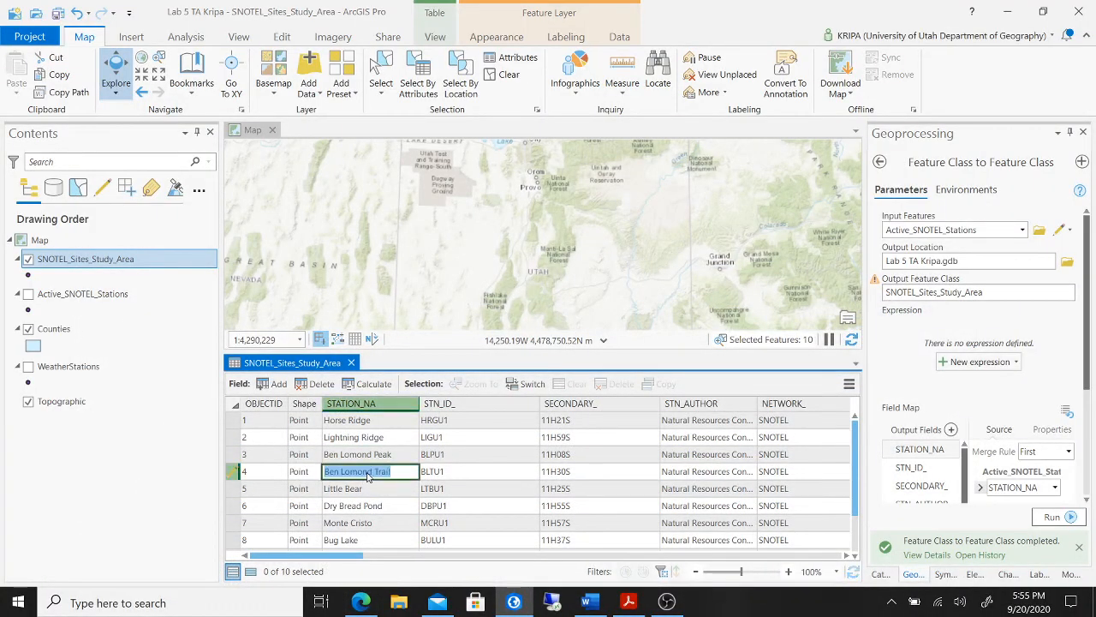
click(361, 602)
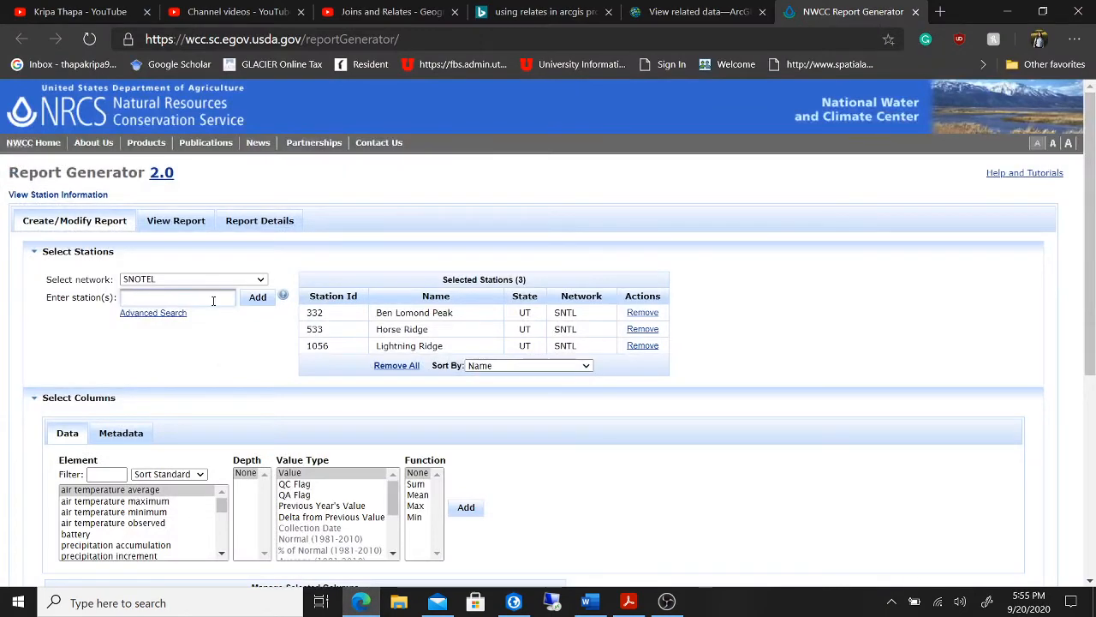
key(ctrl+v)
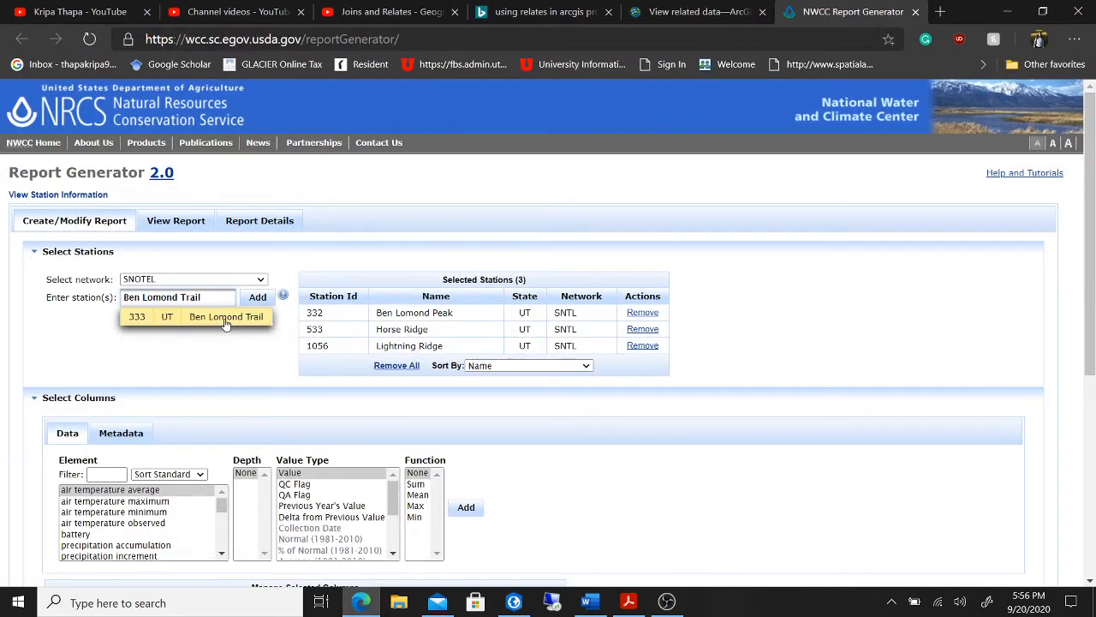
click(224, 319)
Step: Copy the station name Little Bear from the ArcGIS Pro attribute table and add station 582 to the browser's report generator
click(361, 602)
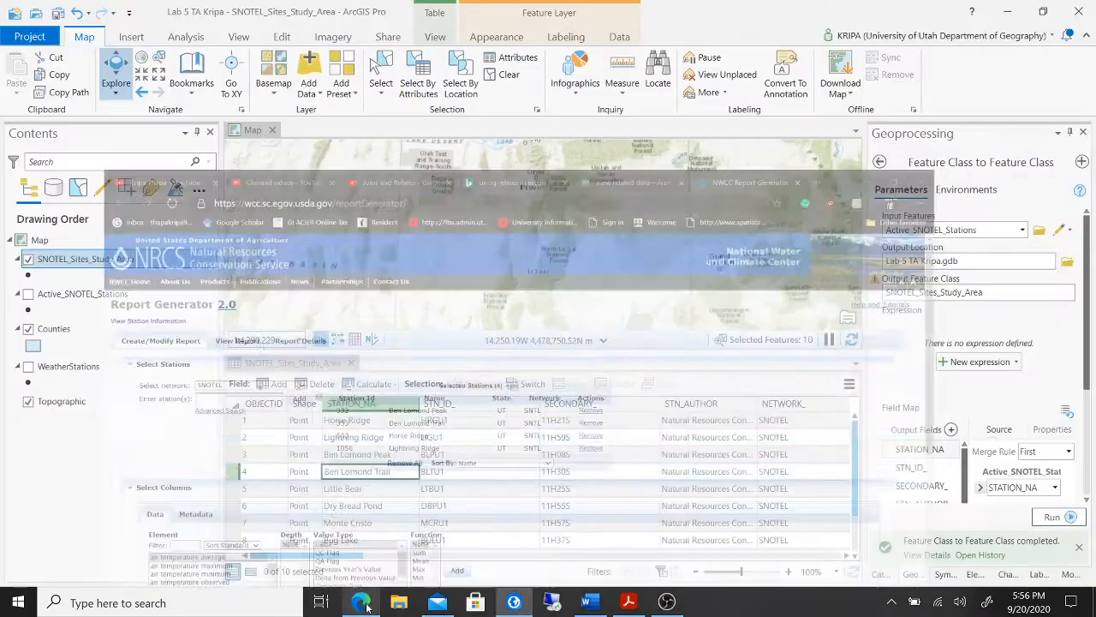
click(360, 492)
click(360, 493)
key(ctrl+c)
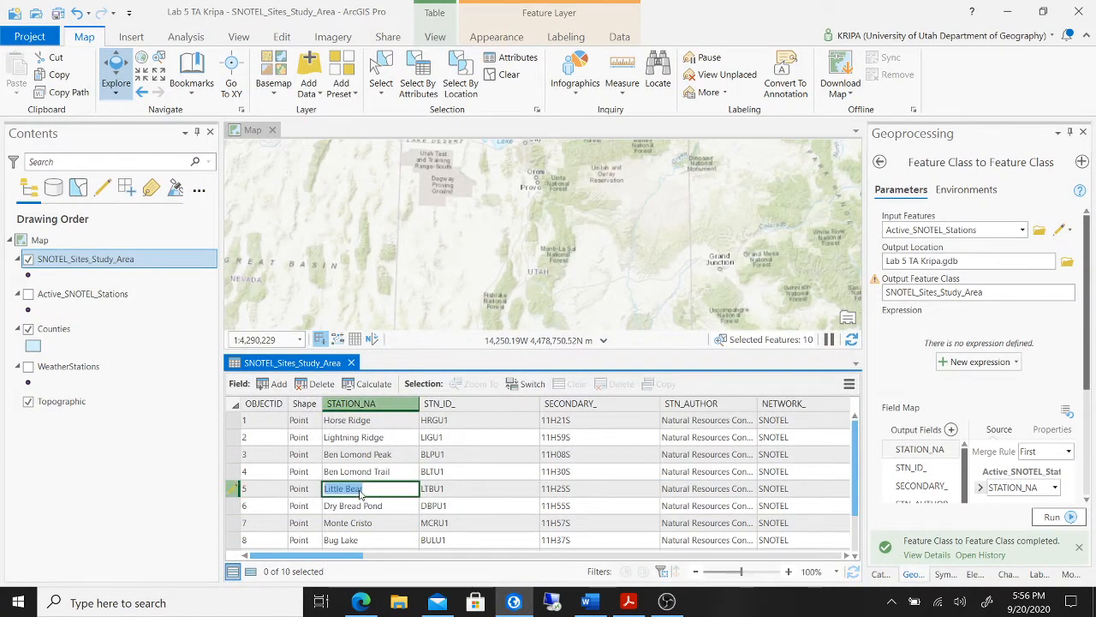
click(360, 602)
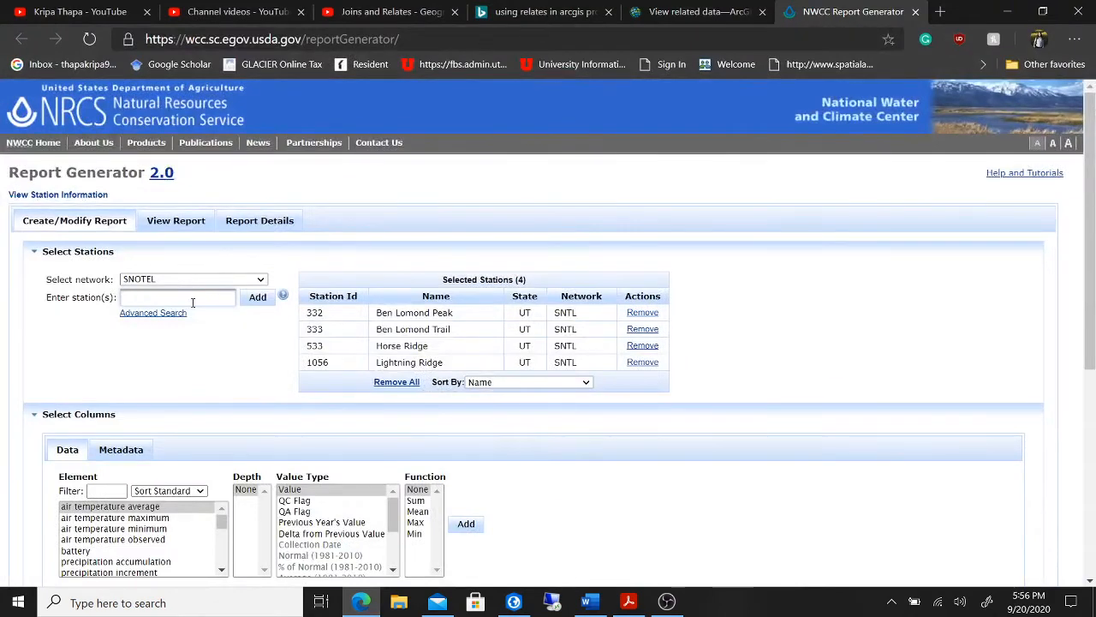
key(ctrl+v)
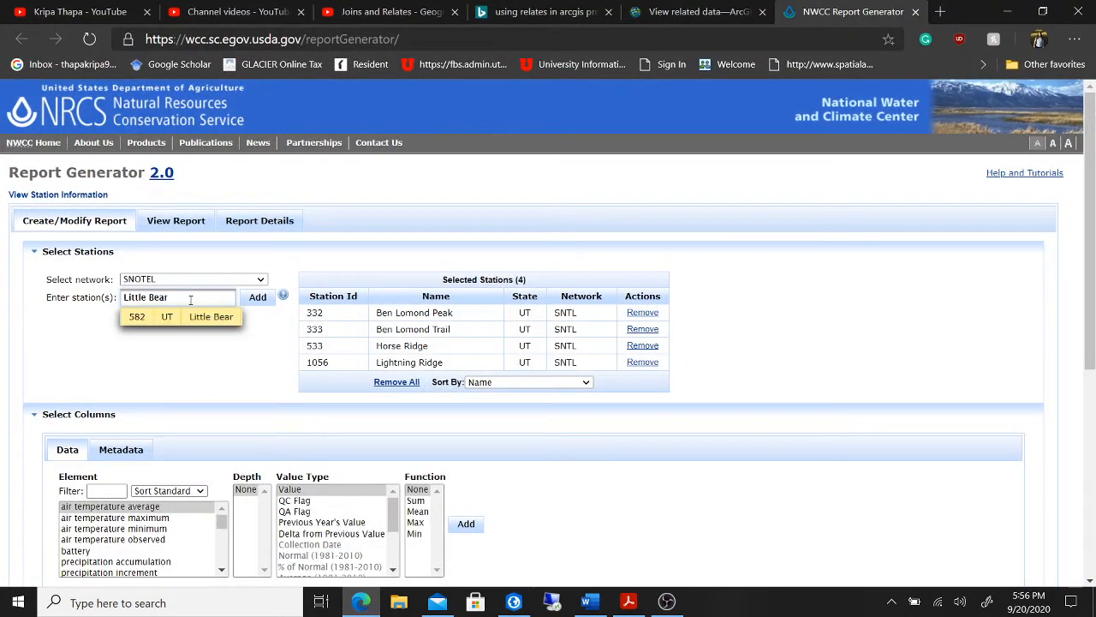
click(199, 318)
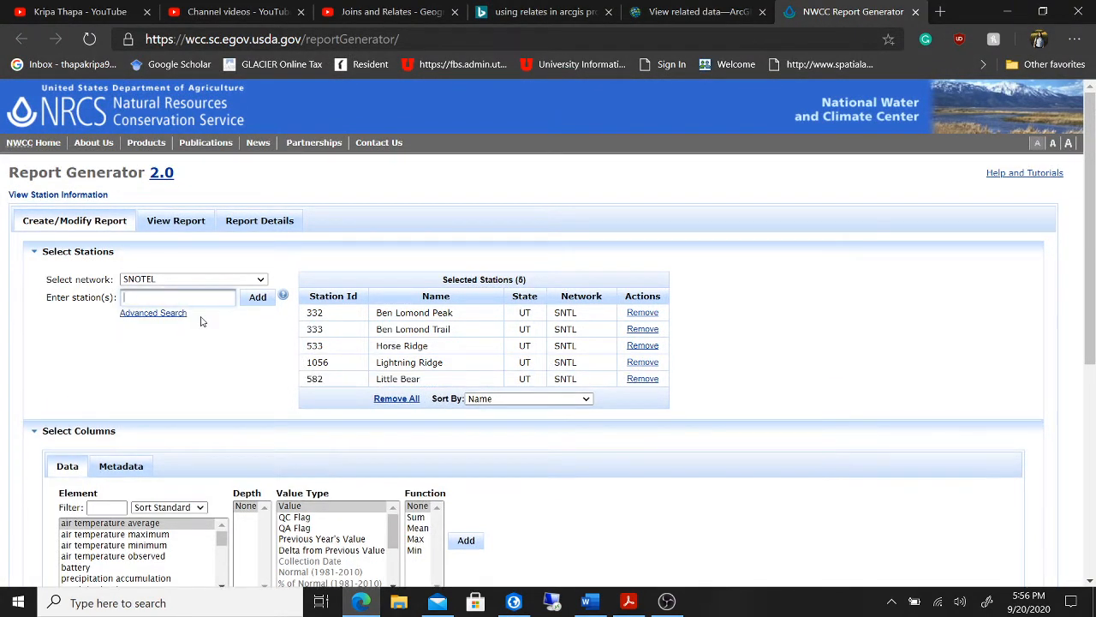
Step: Copy the station name Dry Bread Pond from the ArcGIS Pro attribute table and add station 455 to the browser's report generator
click(360, 602)
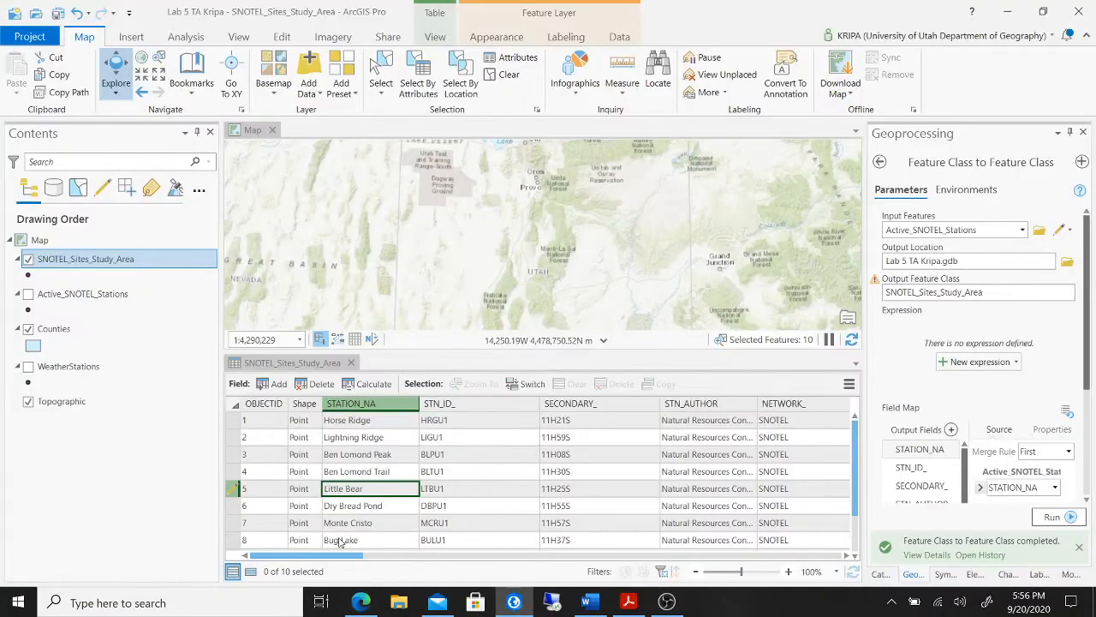
click(354, 505)
click(354, 506)
key(ctrl+c)
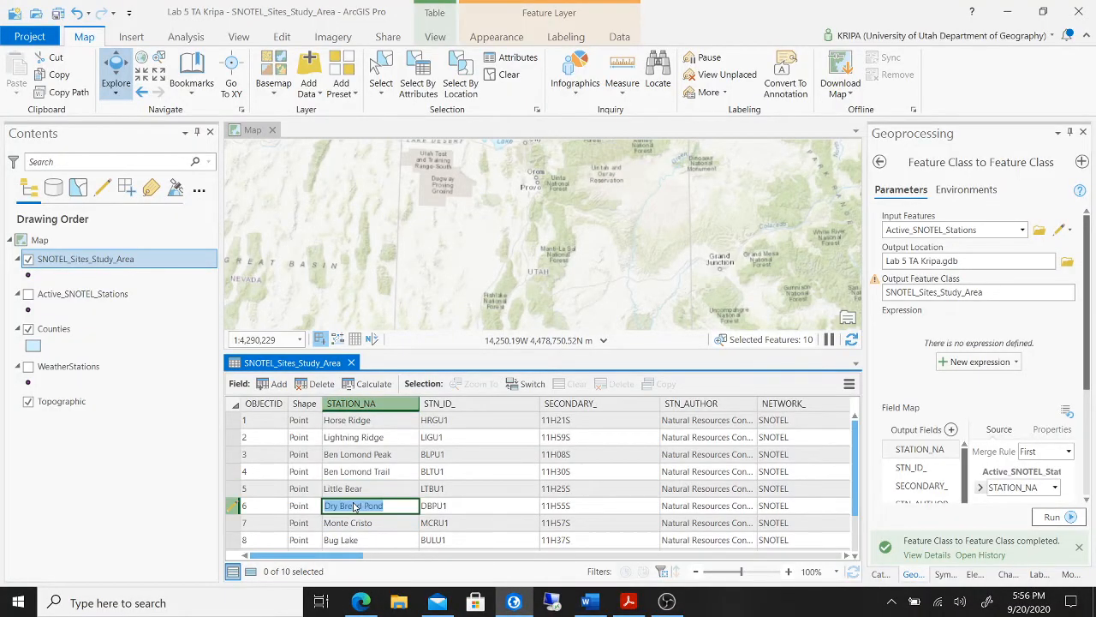
click(370, 606)
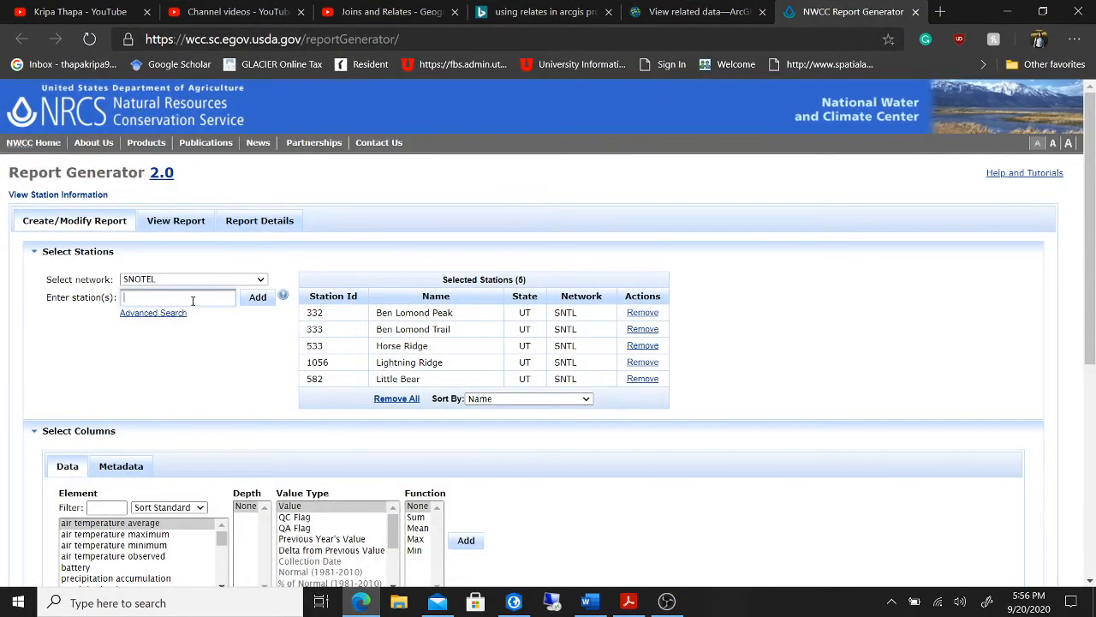
click(194, 299)
key(ctrl+v)
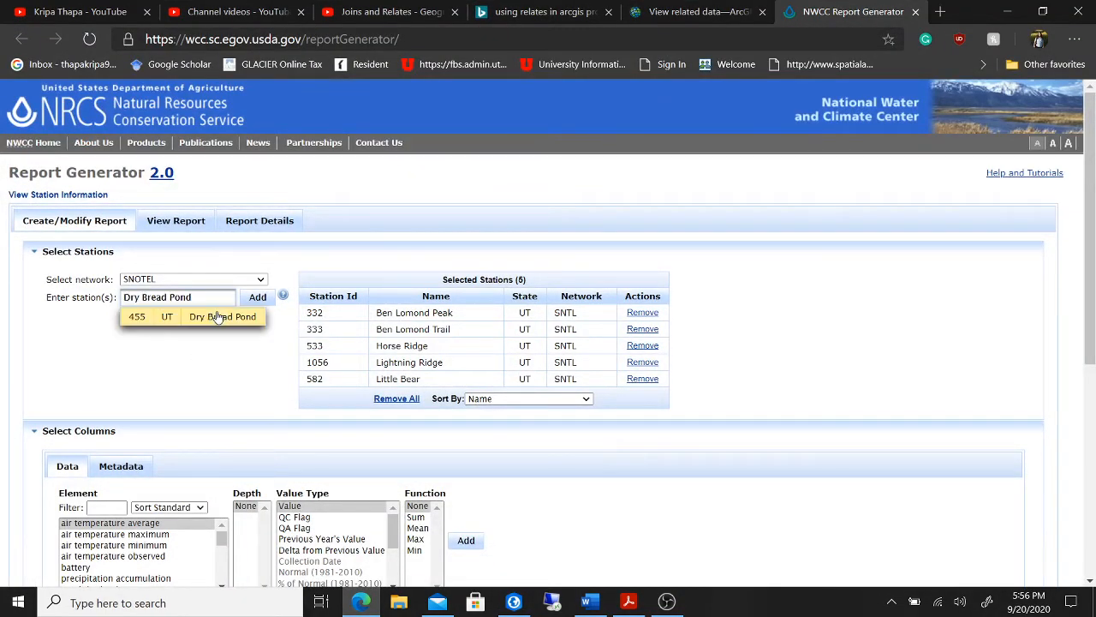
click(216, 317)
key(Return)
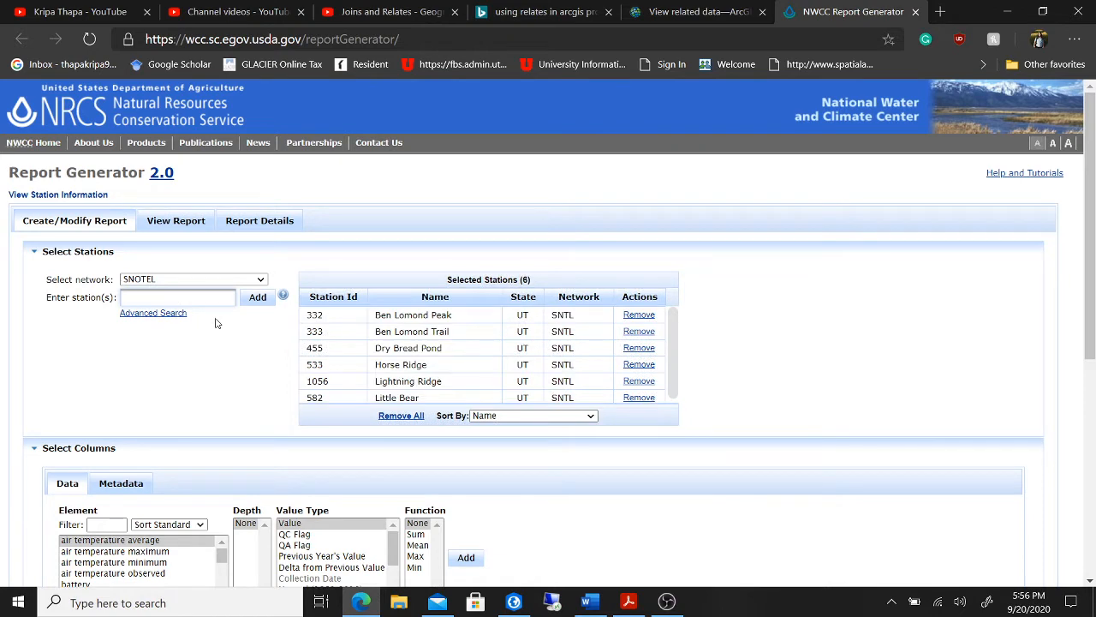
Step: Copy the station name Monte Cristo from the ArcGIS Pro attribute table and add station 634 to the browser's report generator
click(360, 602)
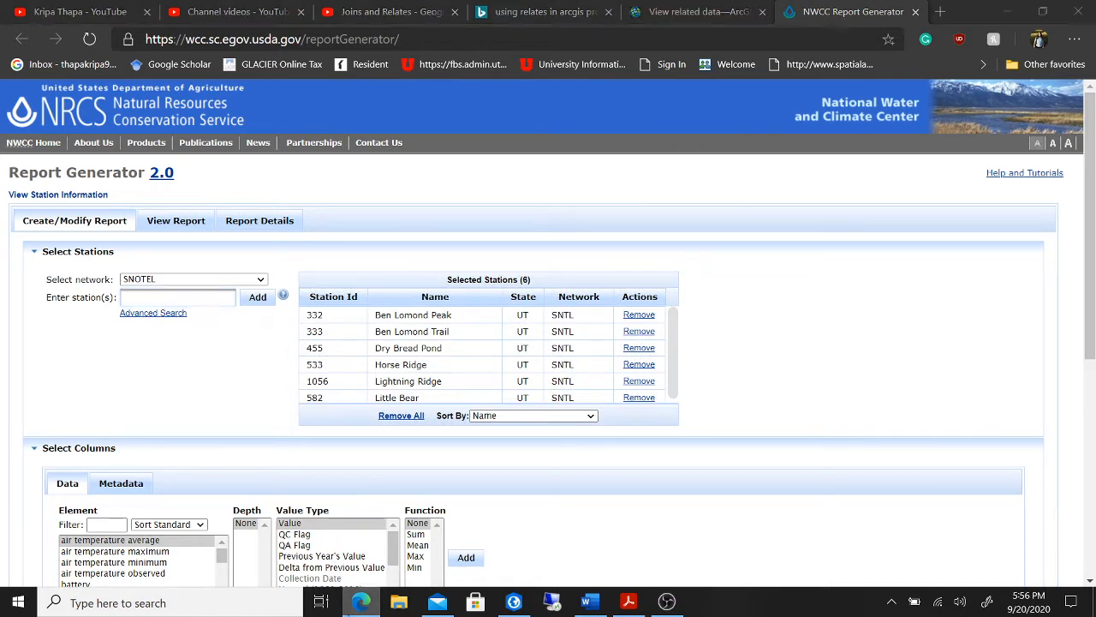
click(344, 523)
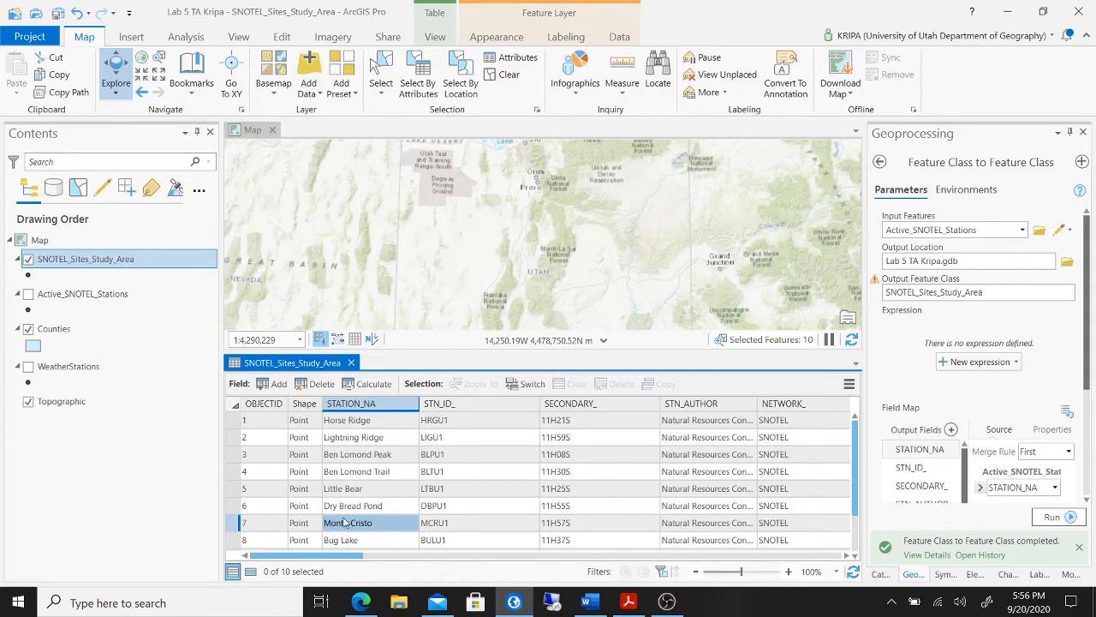
click(349, 526)
key(ctrl+c)
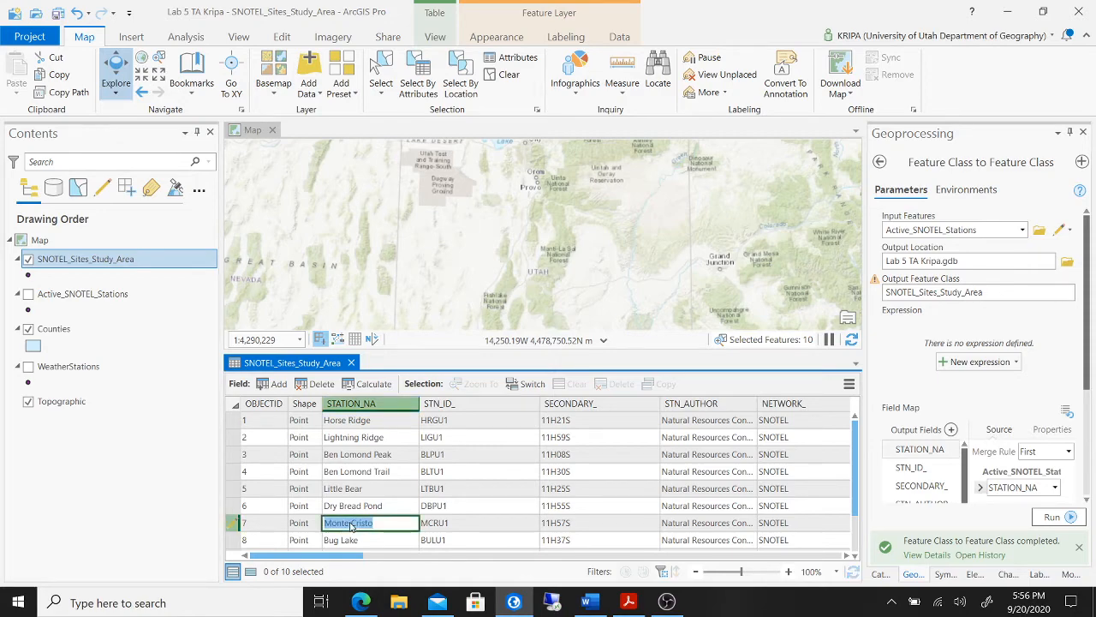
click(359, 602)
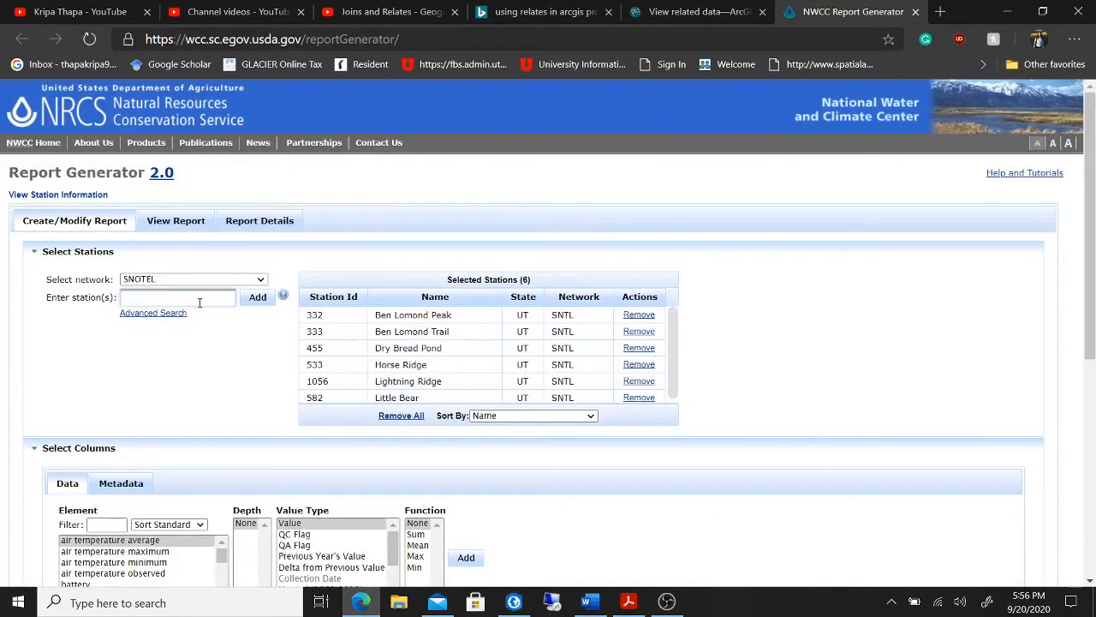
key(ctrl+v)
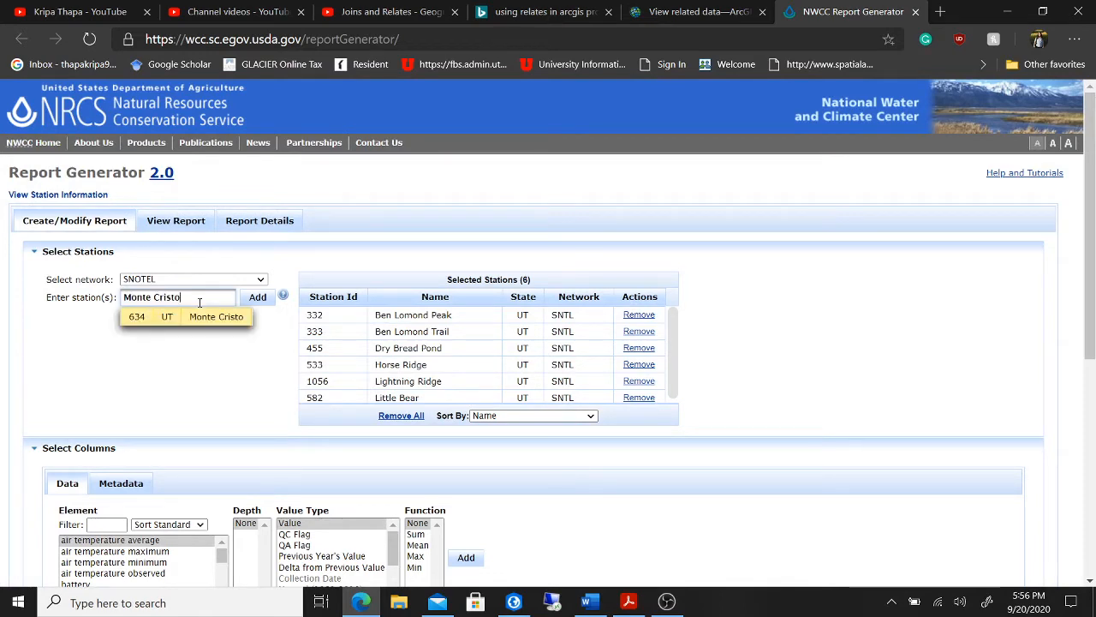
click(210, 318)
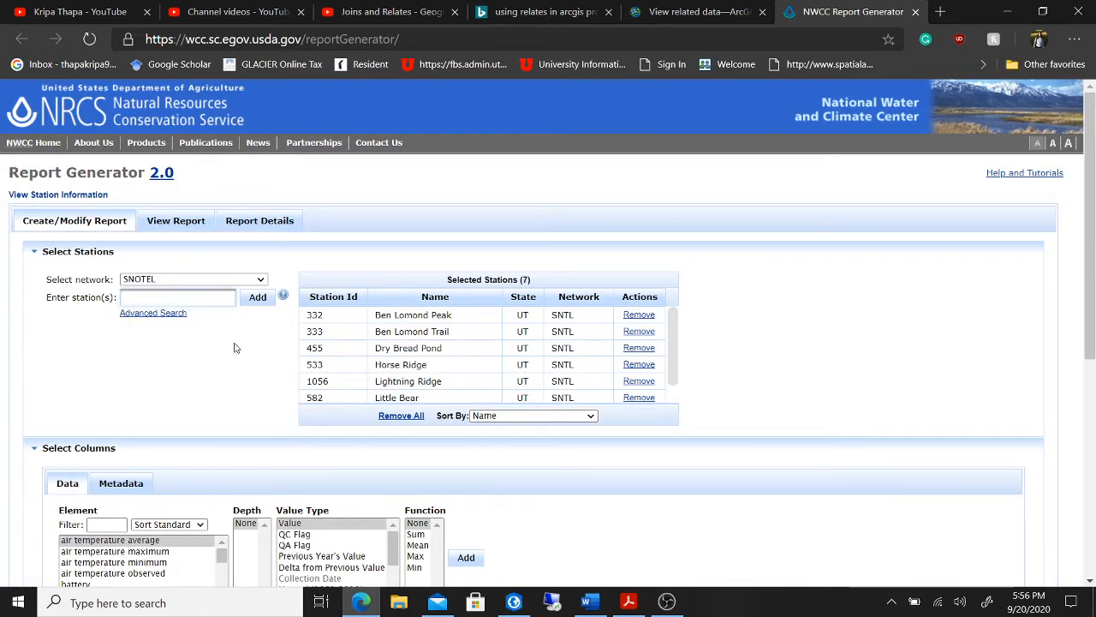
Step: Copy the station name Bug Lake from the ArcGIS Pro attribute table and add station 374 to the browser's report generator
click(363, 603)
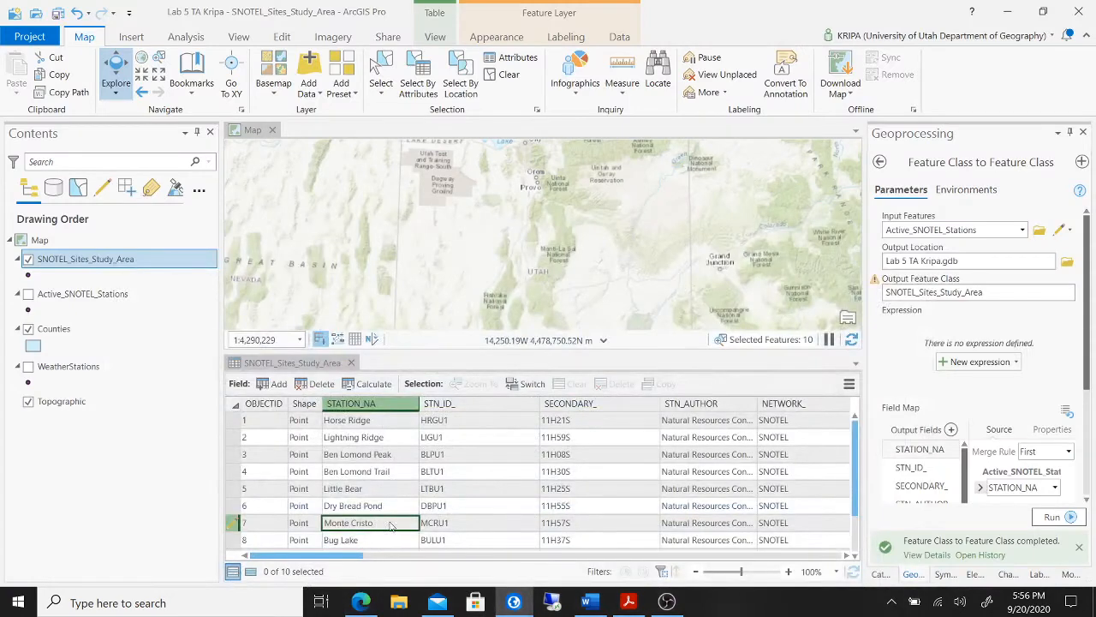
scroll(390, 525, down, 2)
click(379, 488)
click(379, 489)
key(ctrl+c)
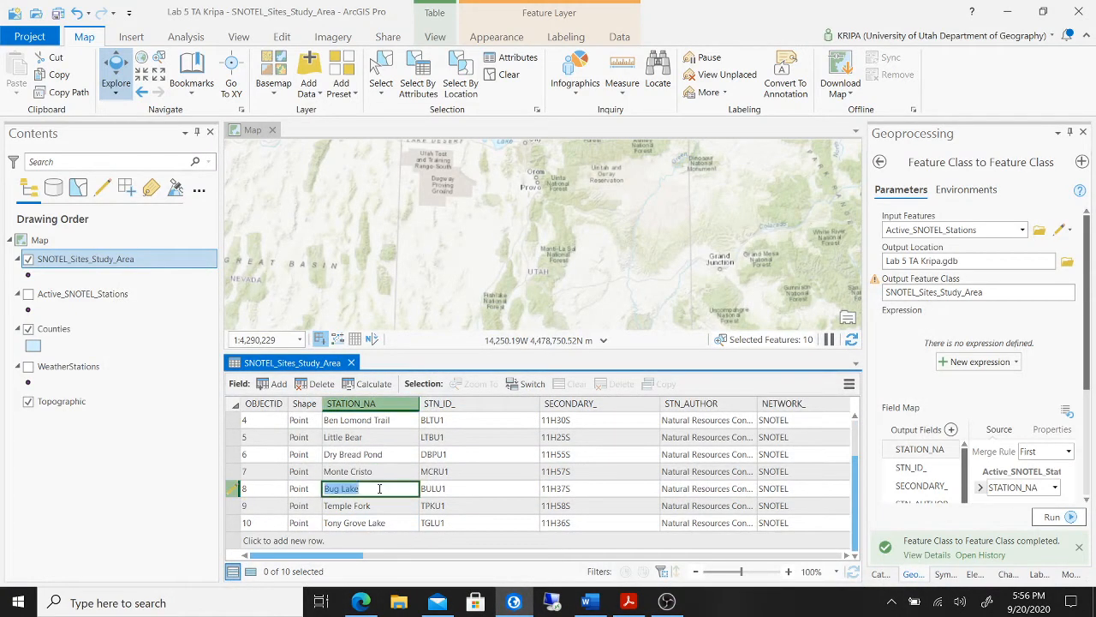
click(361, 603)
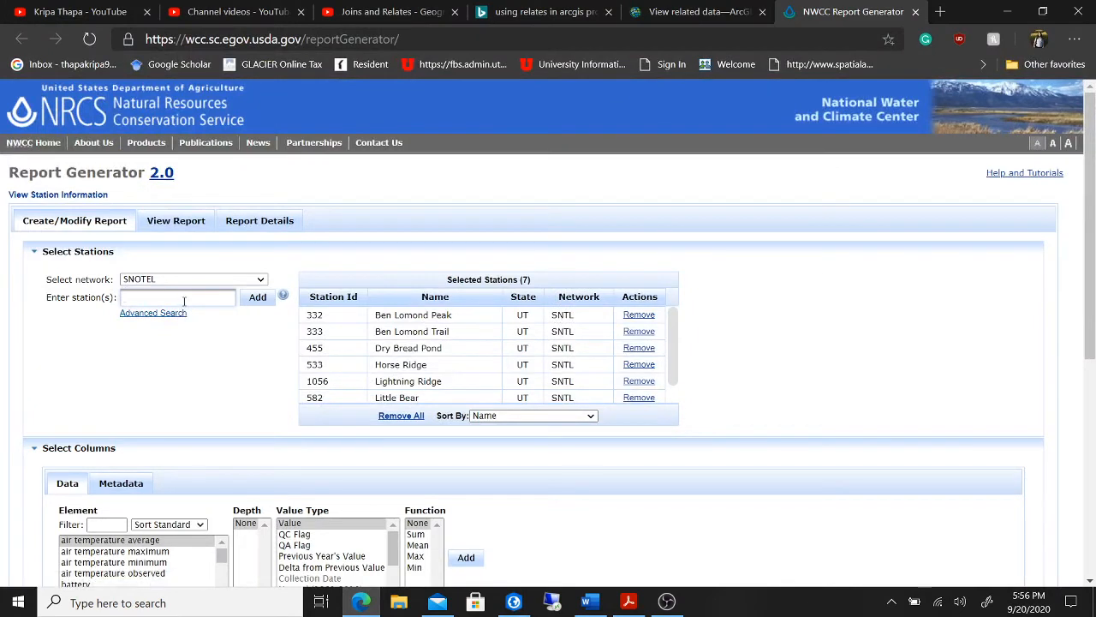
key(ctrl+v)
click(216, 318)
key(Return)
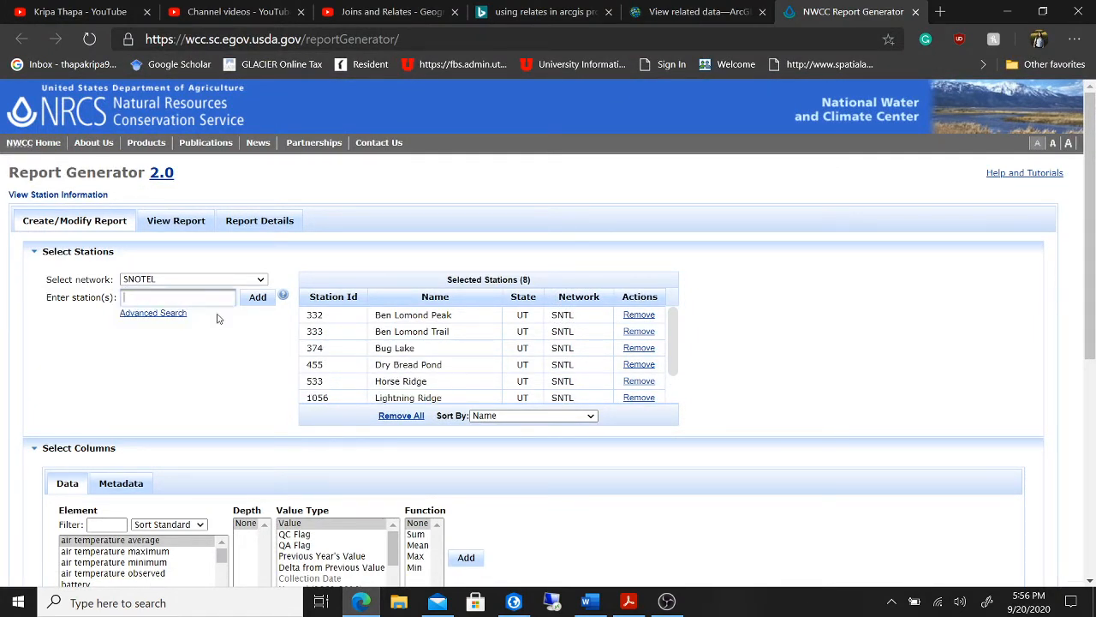
Step: Copy the station name Temple Fork from the ArcGIS Pro attribute table and add that station to the browser's report generator
click(361, 602)
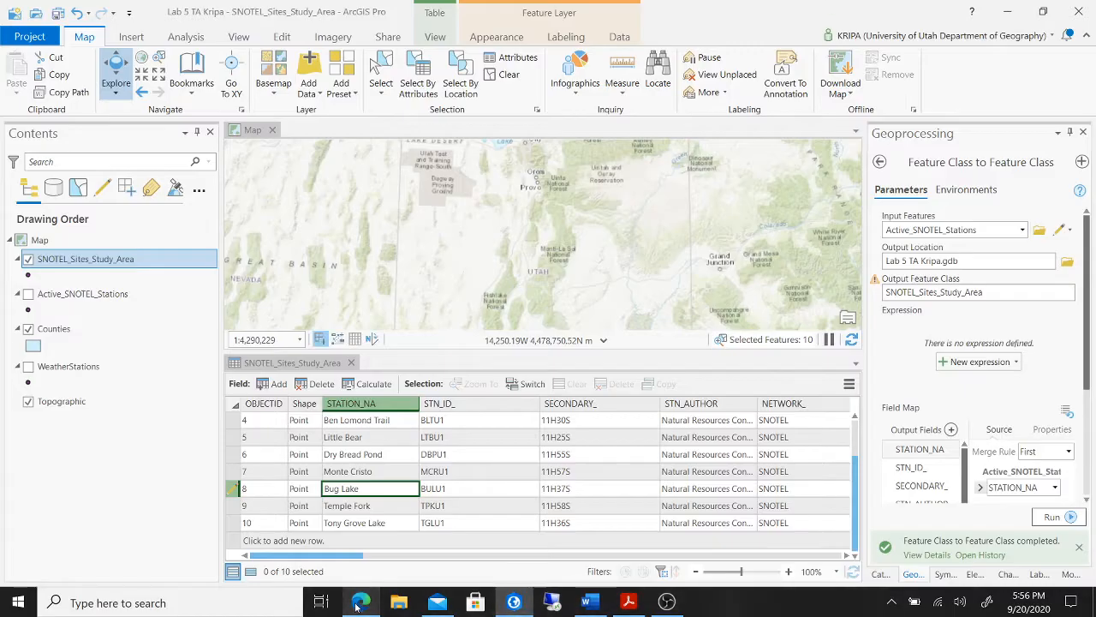
click(367, 507)
click(367, 507)
key(ctrl+c)
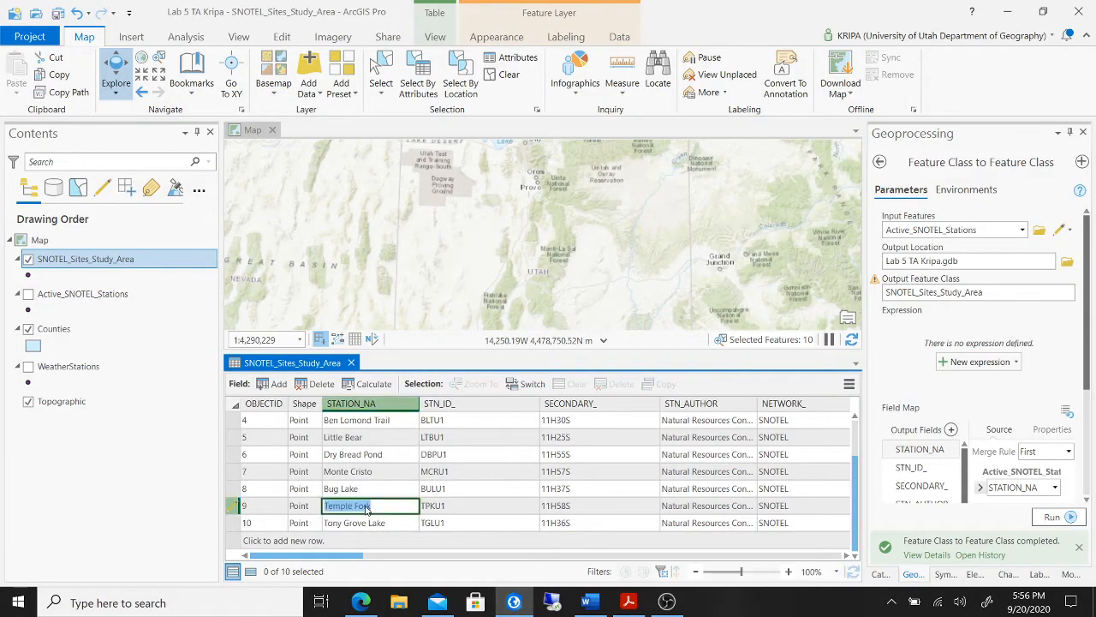
click(362, 602)
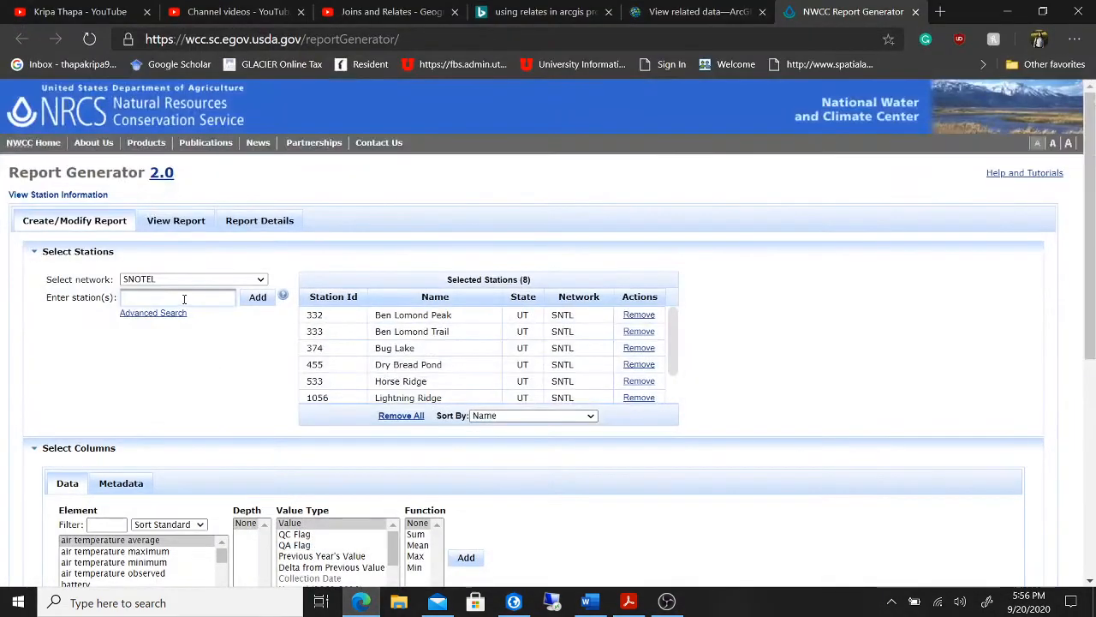
click(194, 299)
key(ctrl+v)
click(214, 319)
key(Return)
Step: Copy the station name Tony Grove Lake from the ArcGIS Pro attribute table and add station 823 to the browser's report generator
click(360, 602)
double_click(390, 522)
key(ctrl+c)
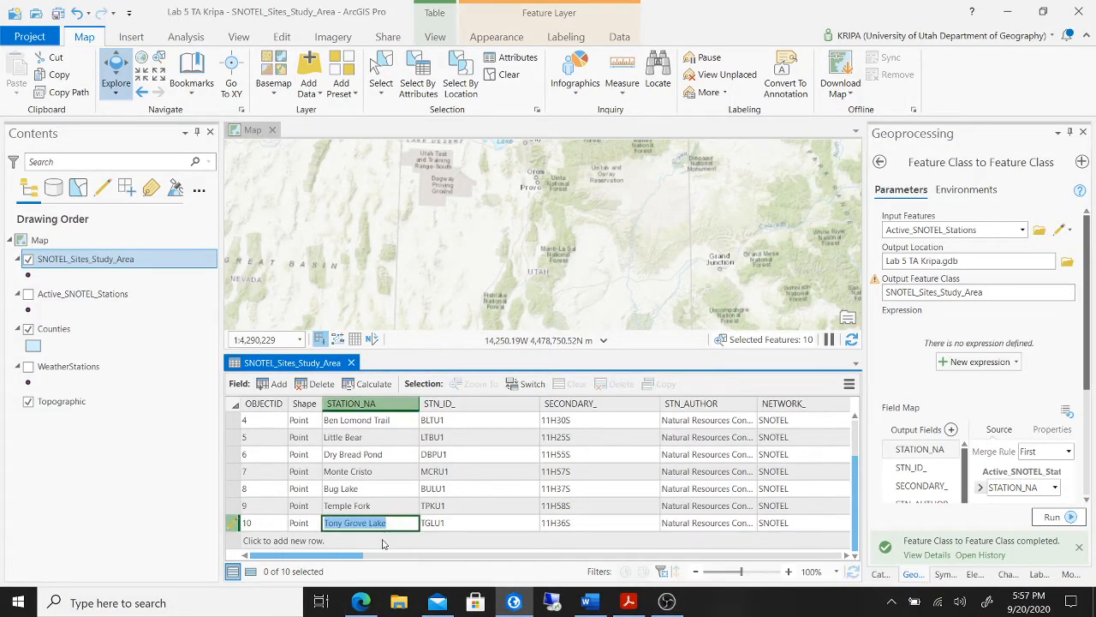
click(361, 602)
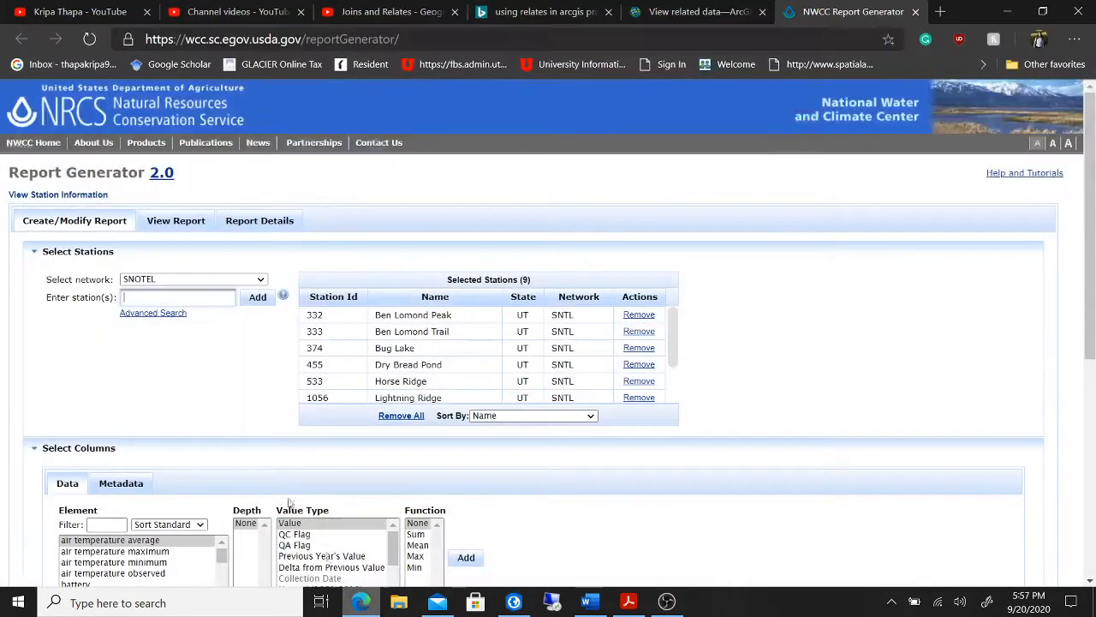
click(210, 296)
key(ctrl+v)
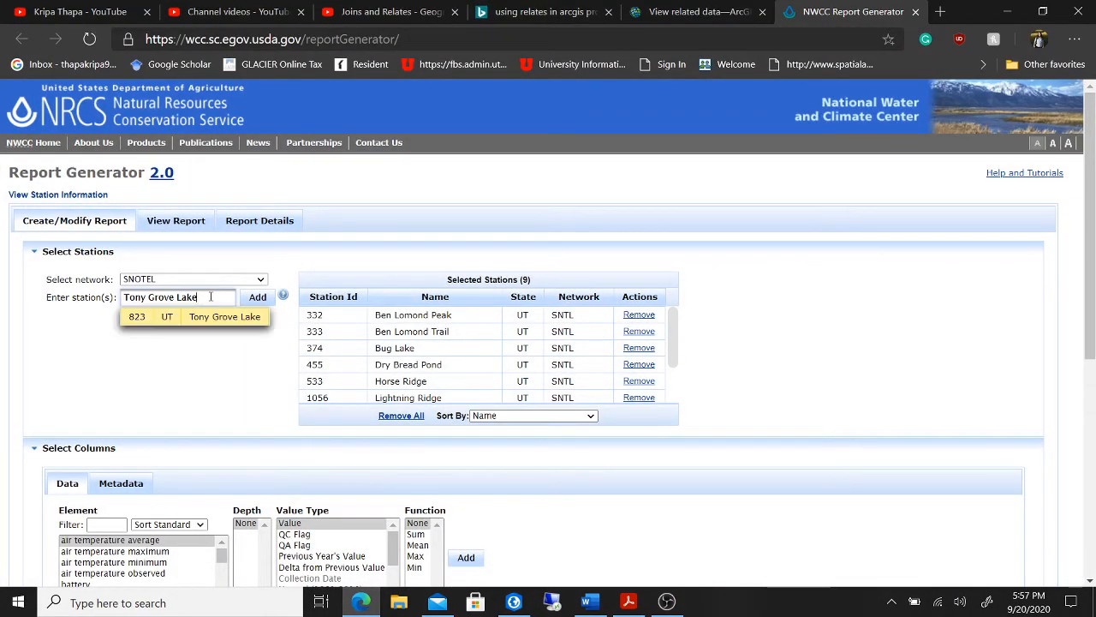
click(221, 319)
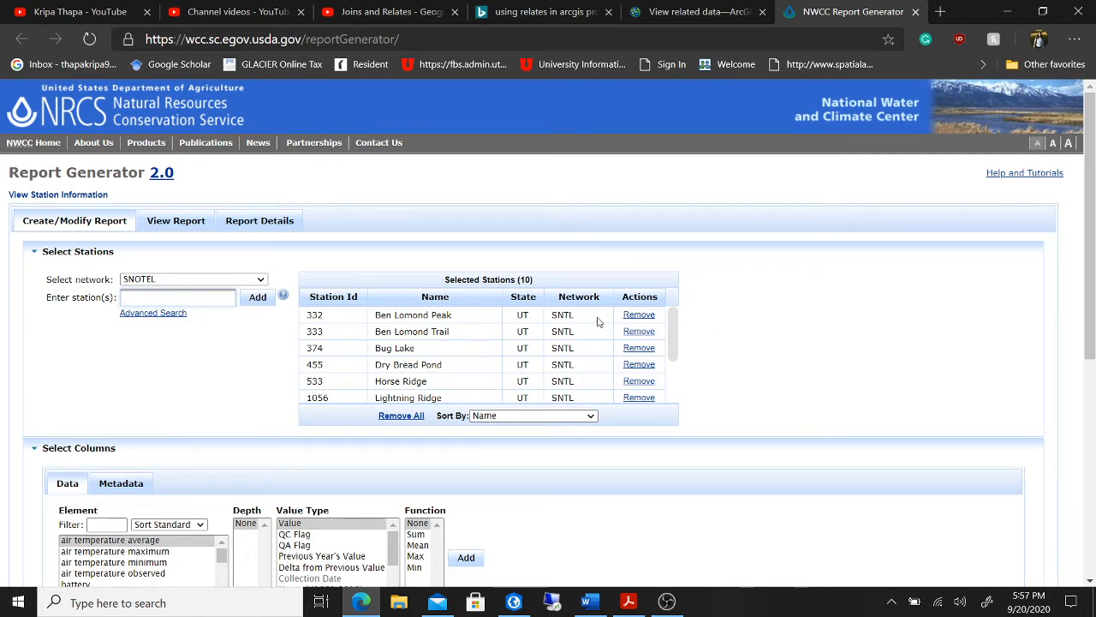
Step: Add precipitation accumulation with value type Value as a report column and tick it among the selected columns
scroll(559, 347, down, 3)
scroll(559, 346, up, 3)
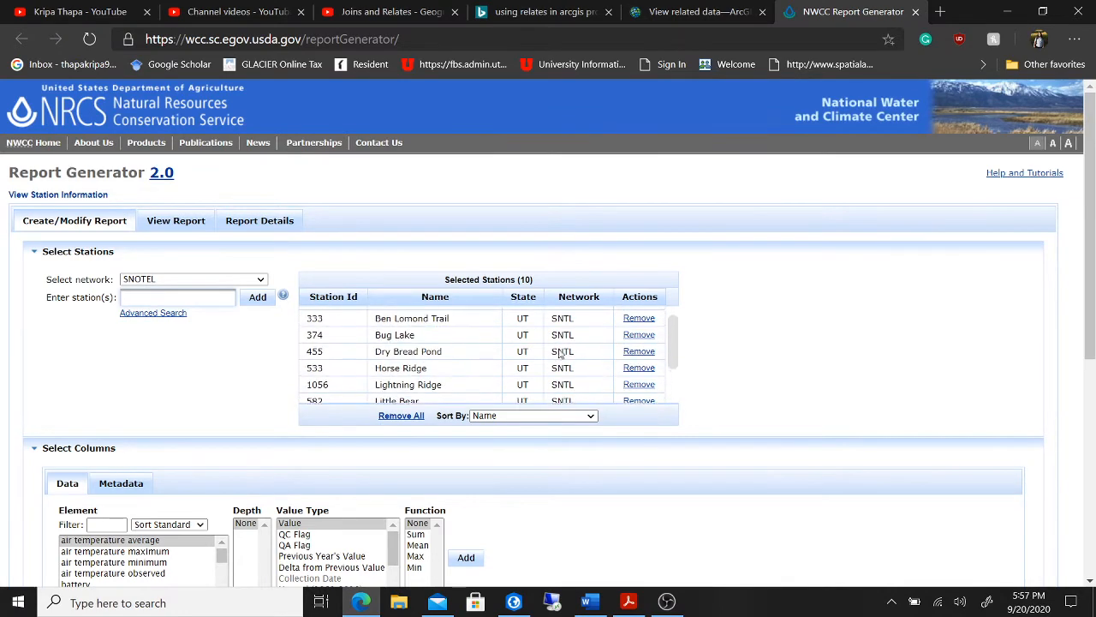
scroll(650, 440, down, 3)
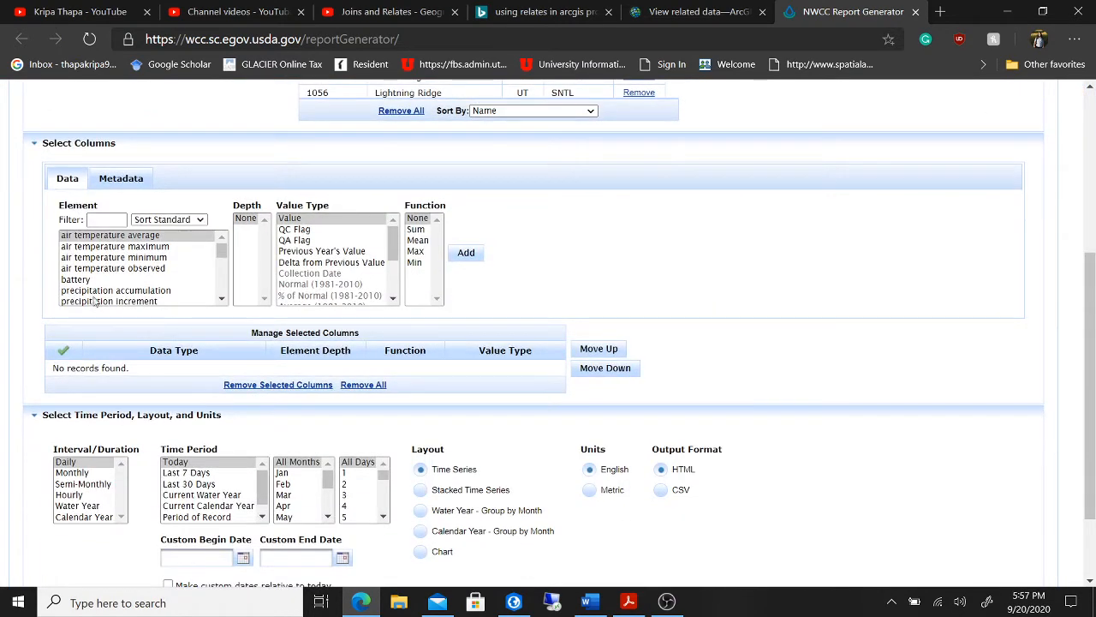
click(124, 292)
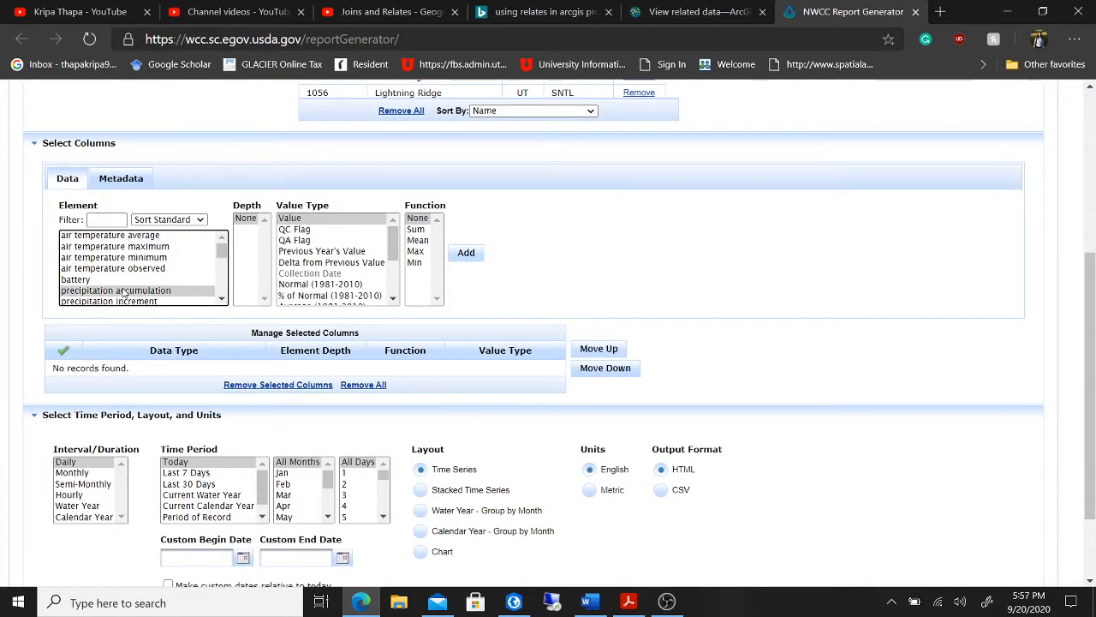
click(463, 257)
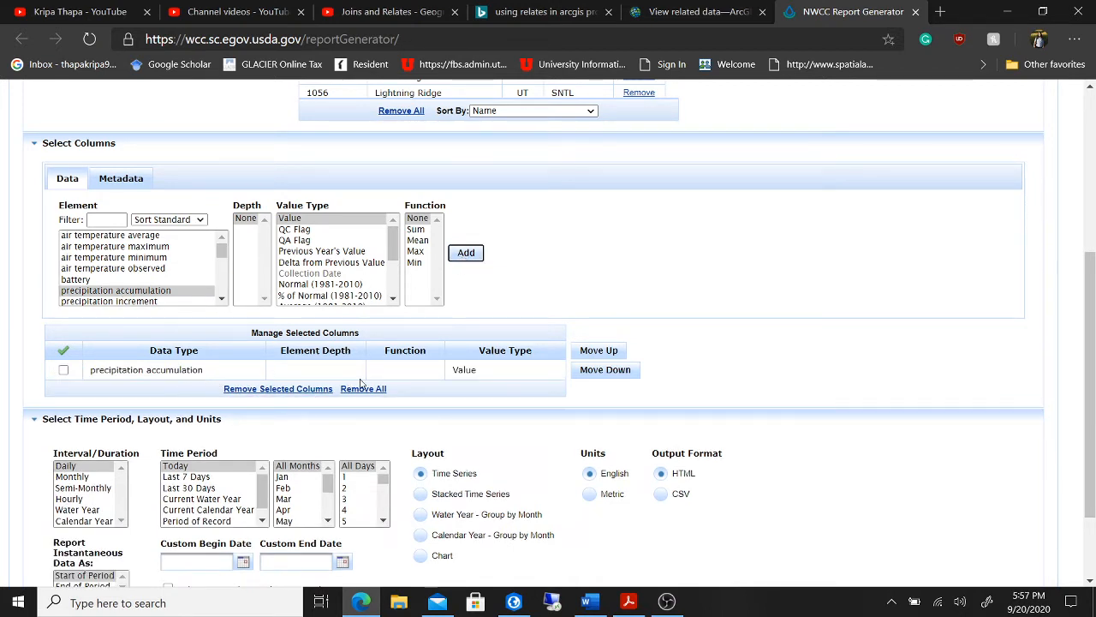
click(63, 370)
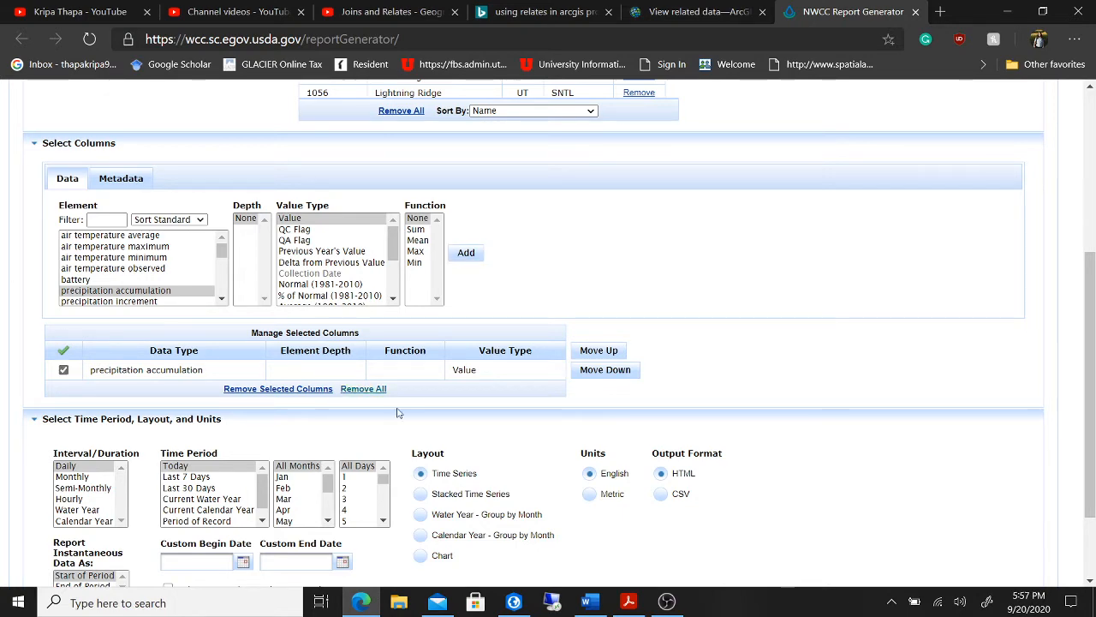
Step: Following the Word lab instructions, set the browser report to Water Year interval, Custom period, Water Year - Group by Month layout, Metric units and CSV output
scroll(561, 448, down, 2)
click(586, 602)
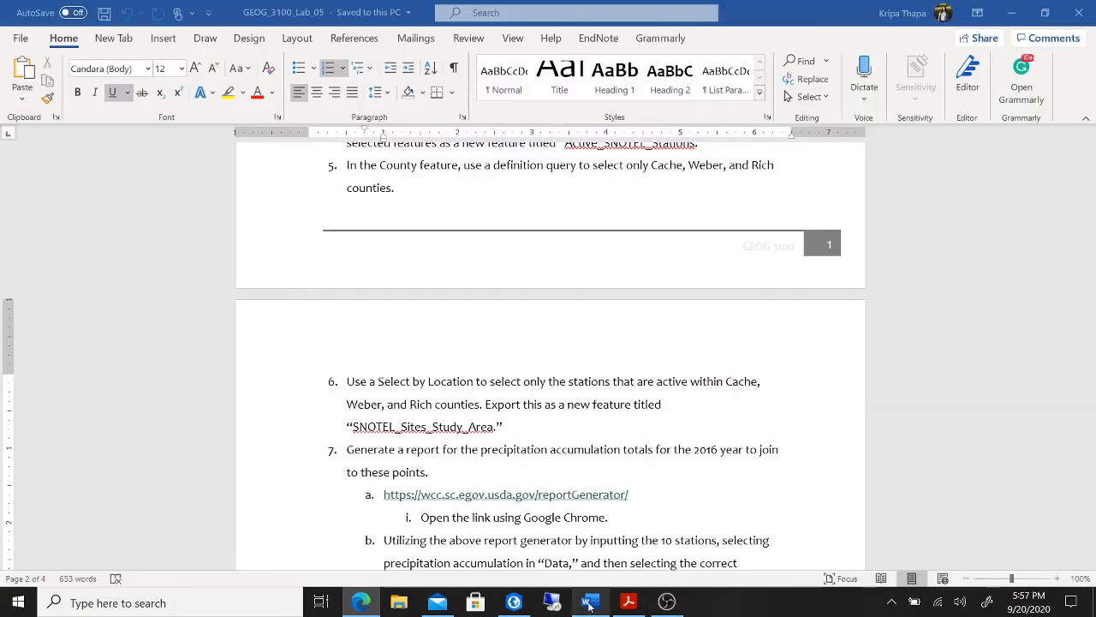
scroll(623, 474, down, 4)
scroll(623, 474, down, 1)
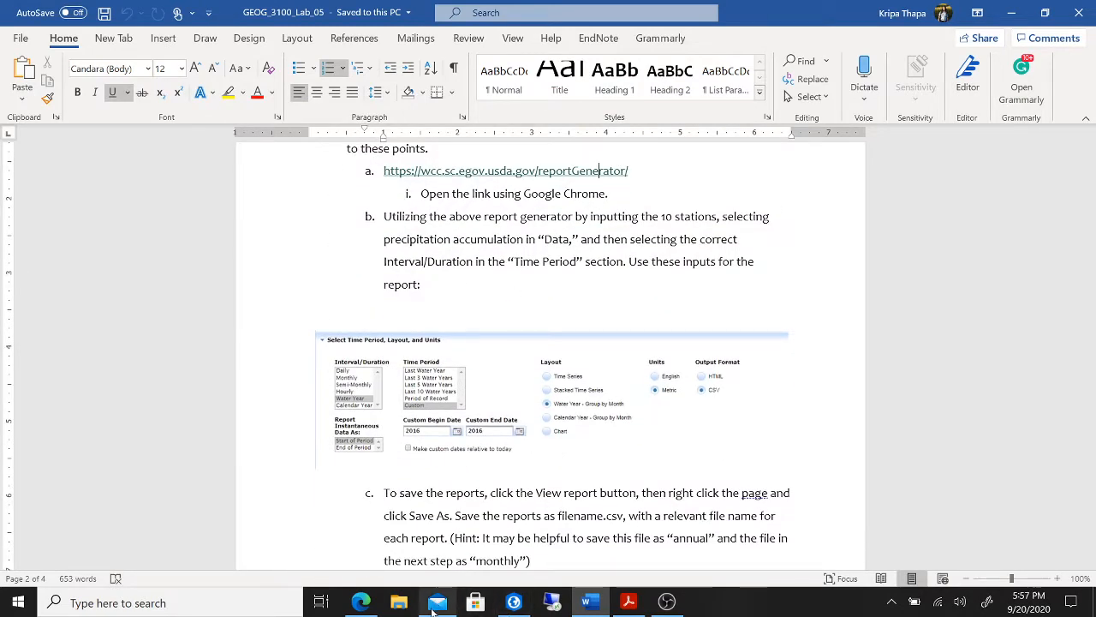
click(518, 603)
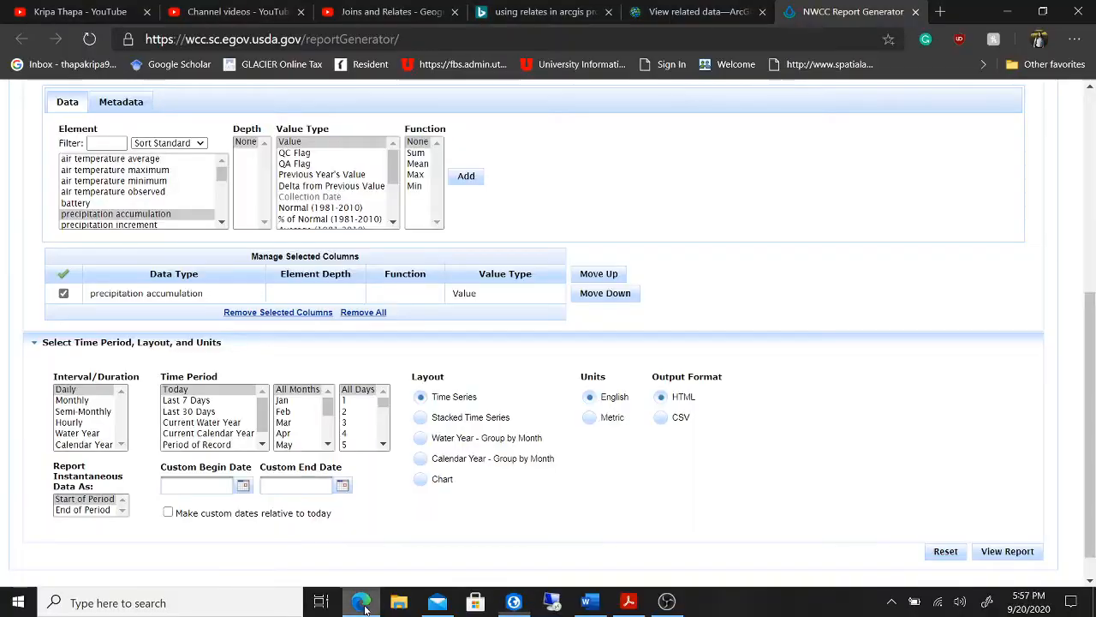
click(361, 602)
click(78, 433)
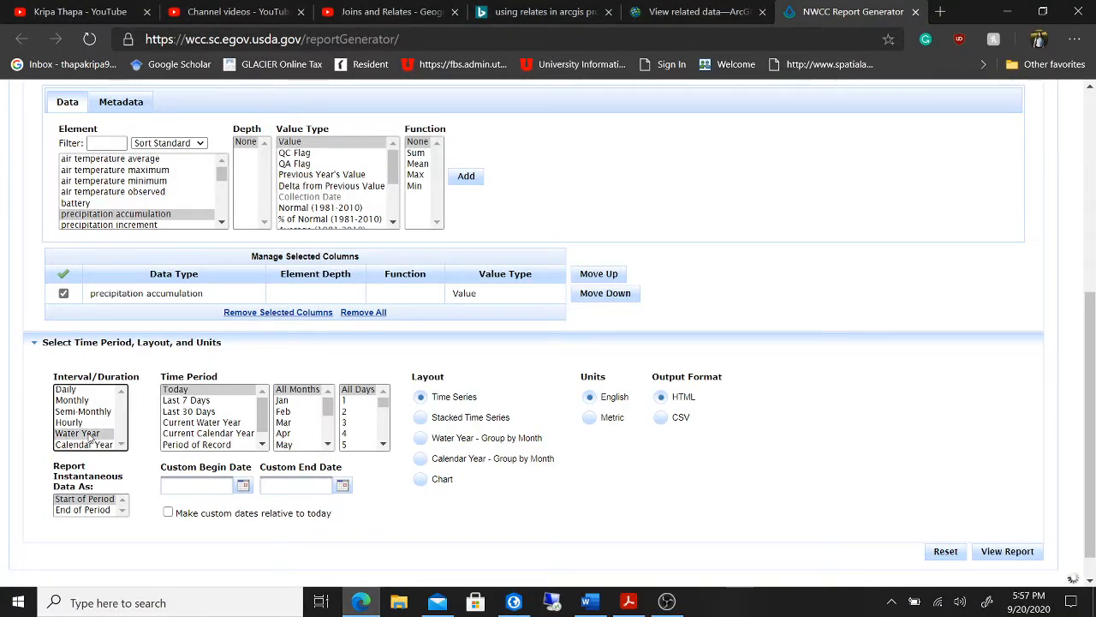
click(196, 445)
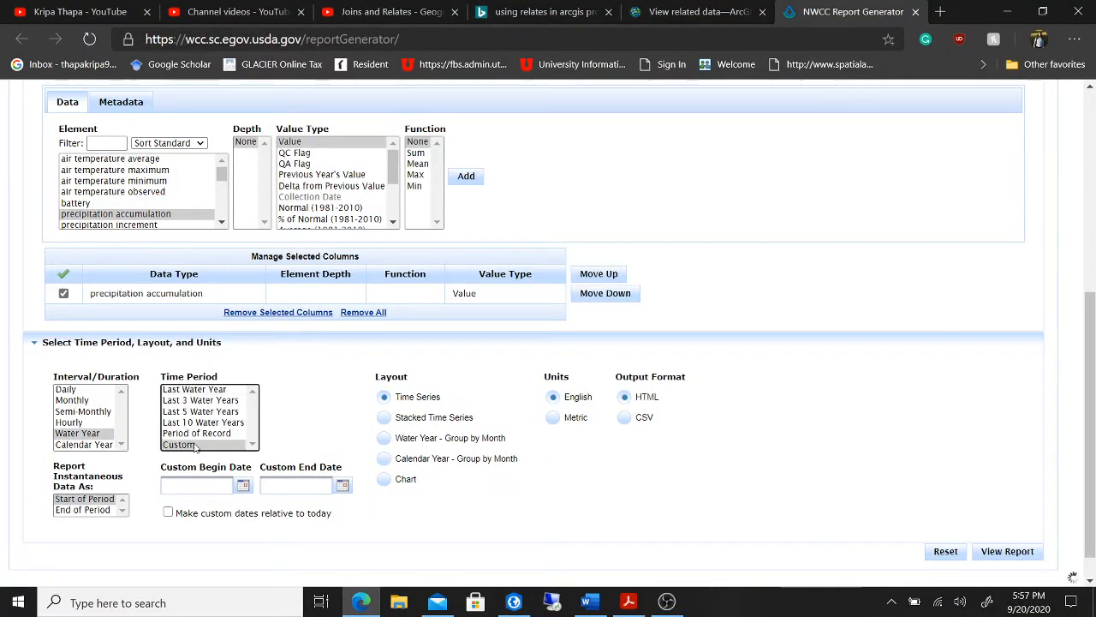
click(384, 438)
click(553, 418)
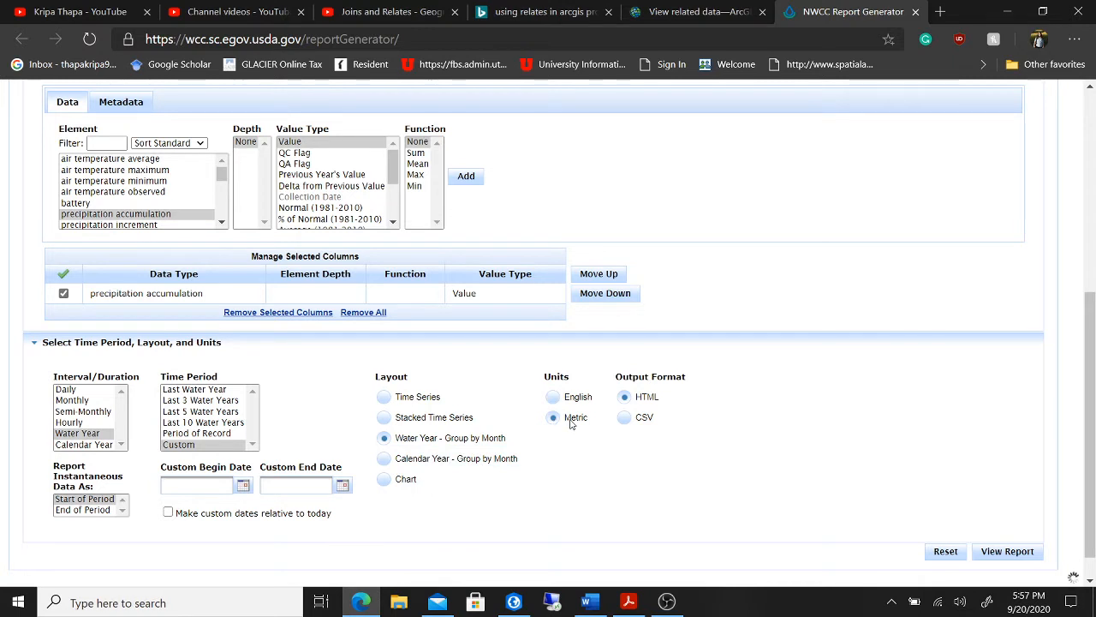
click(625, 417)
Step: Set the report's custom begin date to 2016 by picking January 1, 2016 in the calendar
click(243, 484)
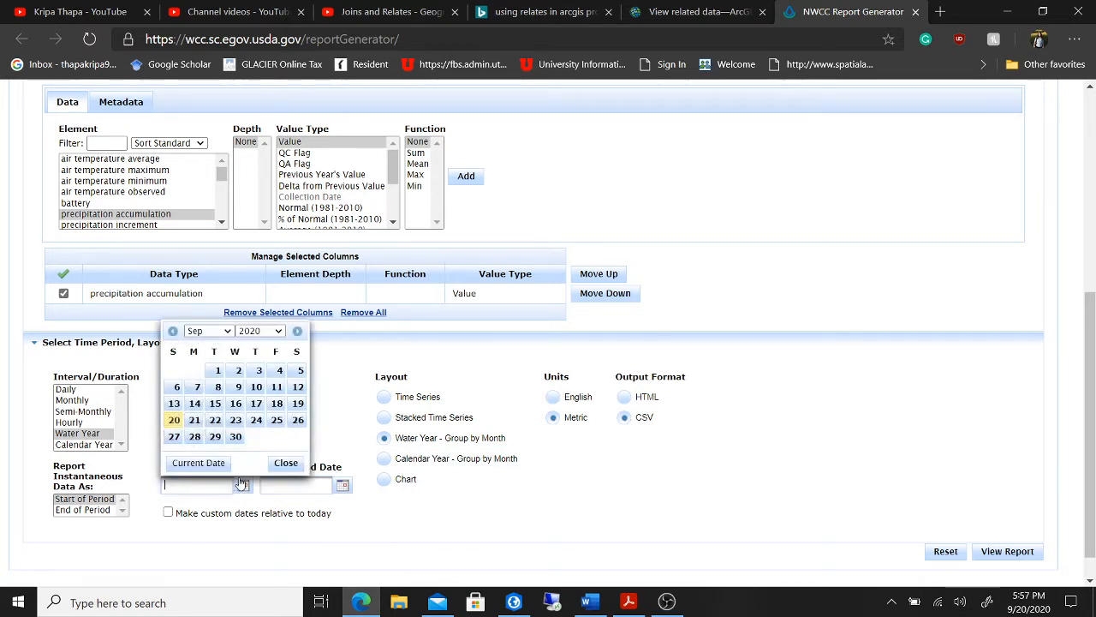
click(226, 332)
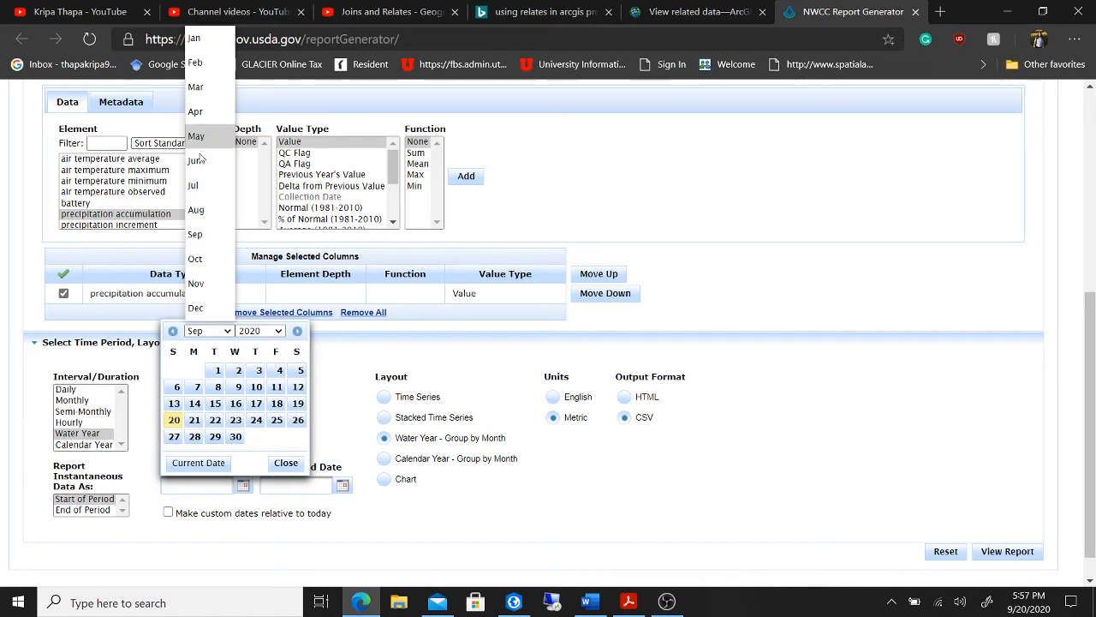
click(277, 331)
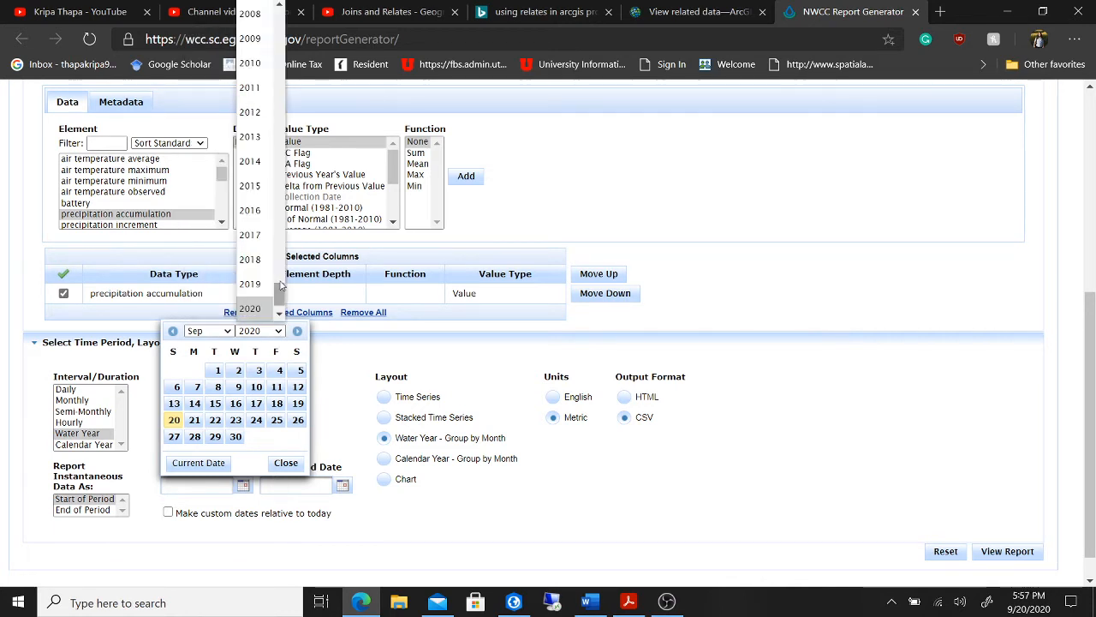
click(253, 210)
click(227, 332)
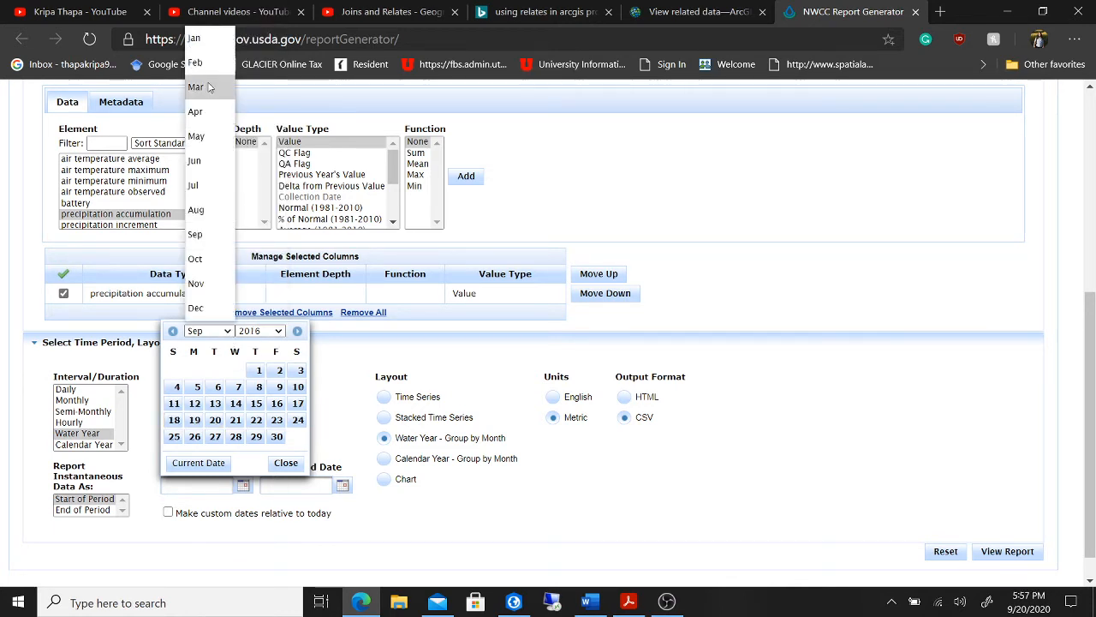
click(207, 38)
click(277, 370)
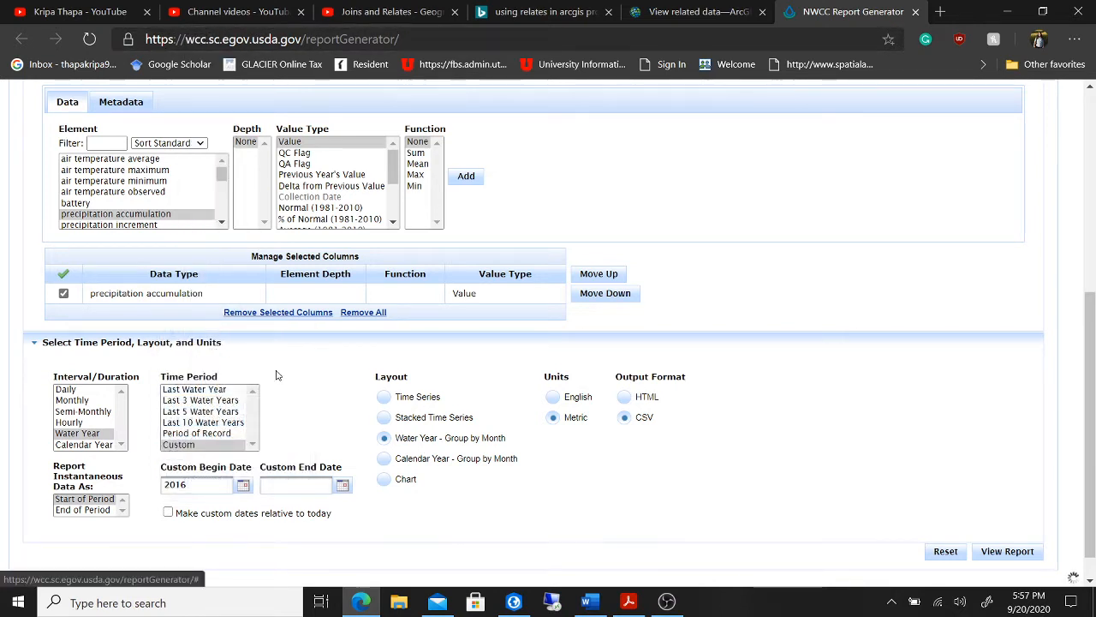
Step: Set the report's custom end date to 2016 by picking December 31, 2016 in the calendar, and generate the CSV report
click(342, 485)
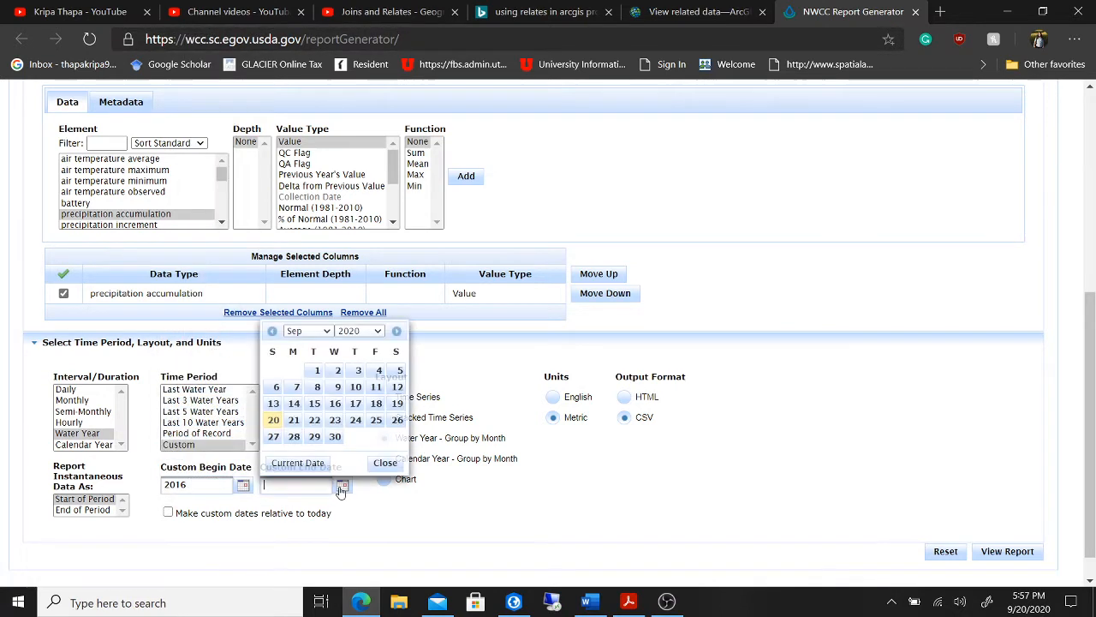
click(364, 331)
click(363, 222)
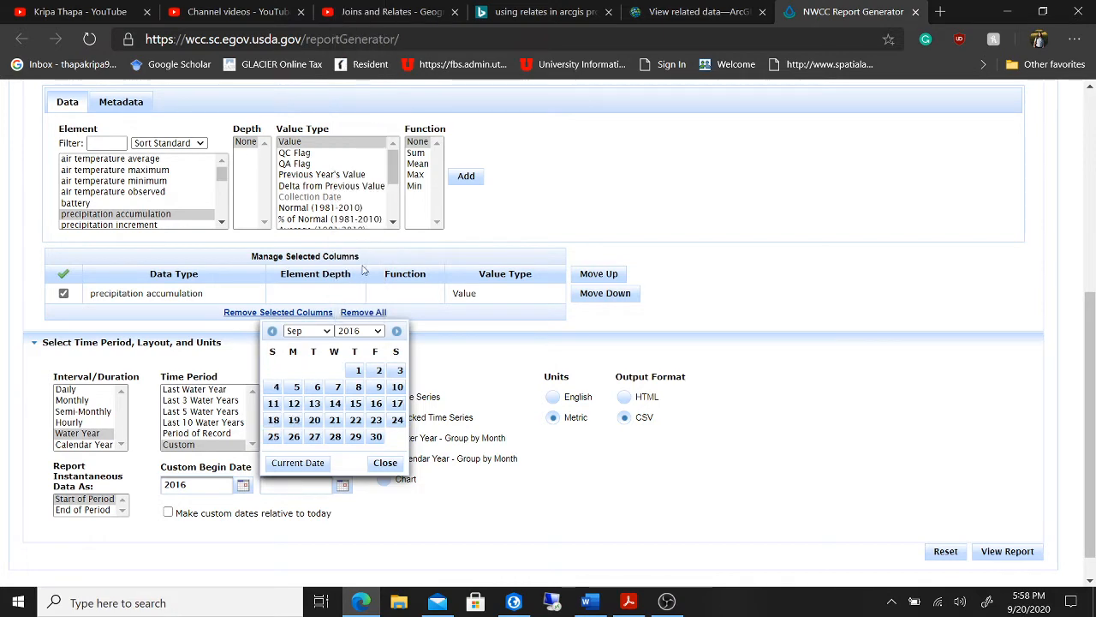
click(325, 332)
click(320, 307)
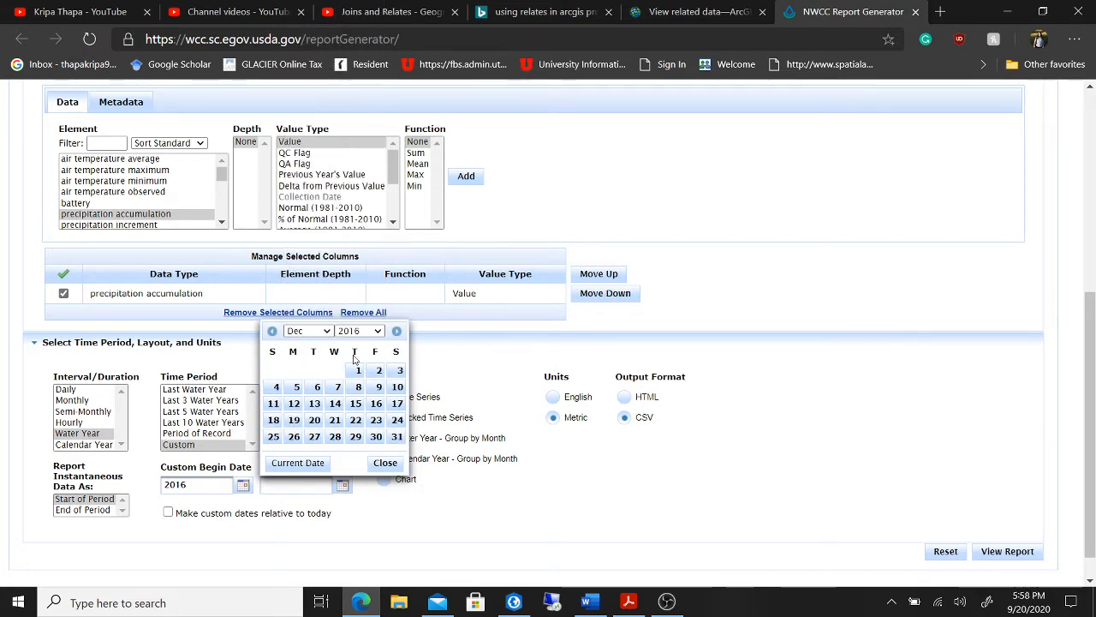
click(397, 437)
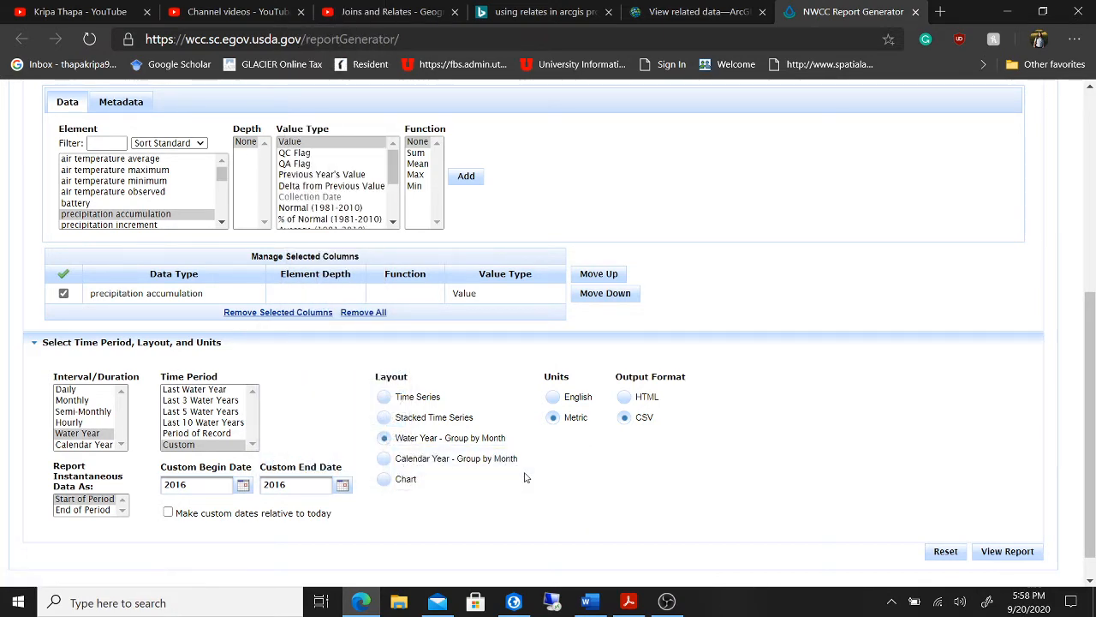
scroll(521, 466, down, 1)
click(998, 520)
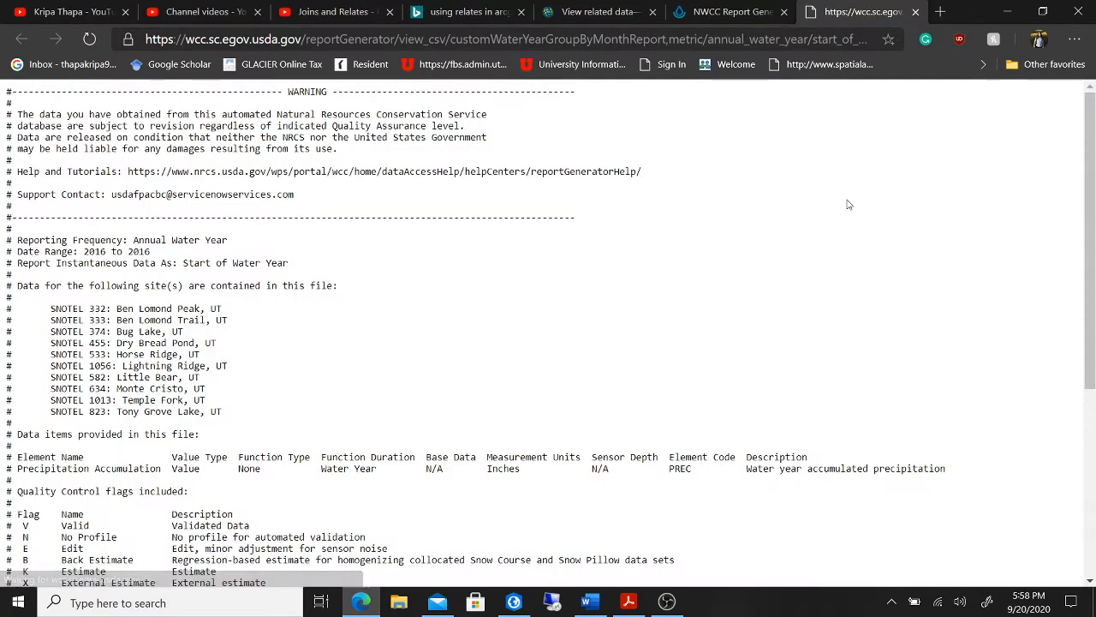
Step: Close the unneeded browser pages, keeping only the NWCC Report Generator and the generated CSV report open
click(521, 12)
click(521, 12)
click(504, 12)
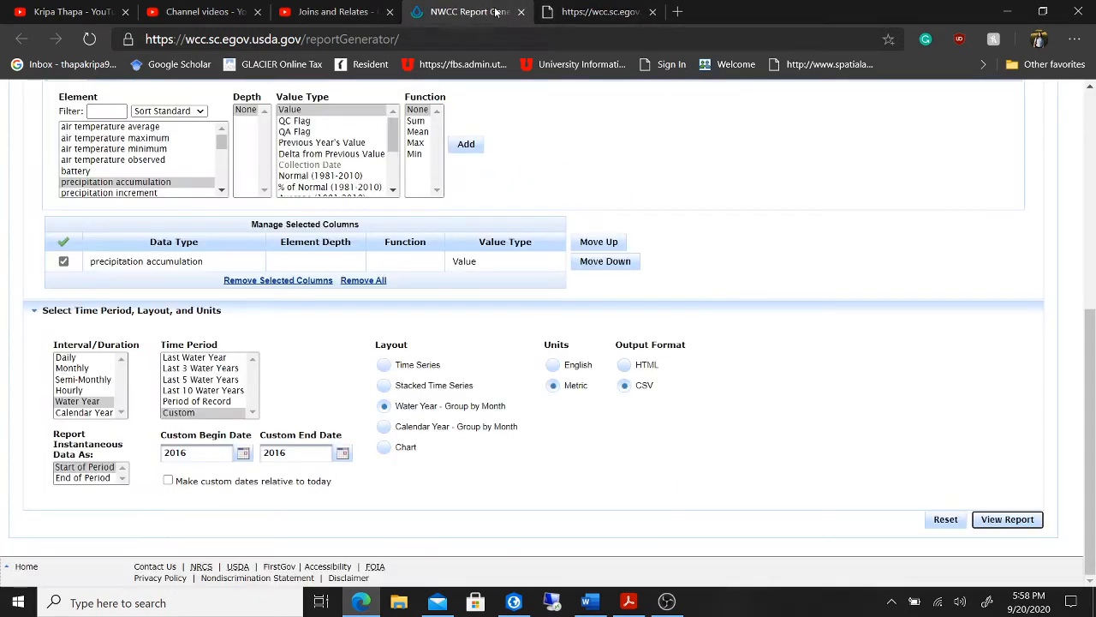
click(582, 12)
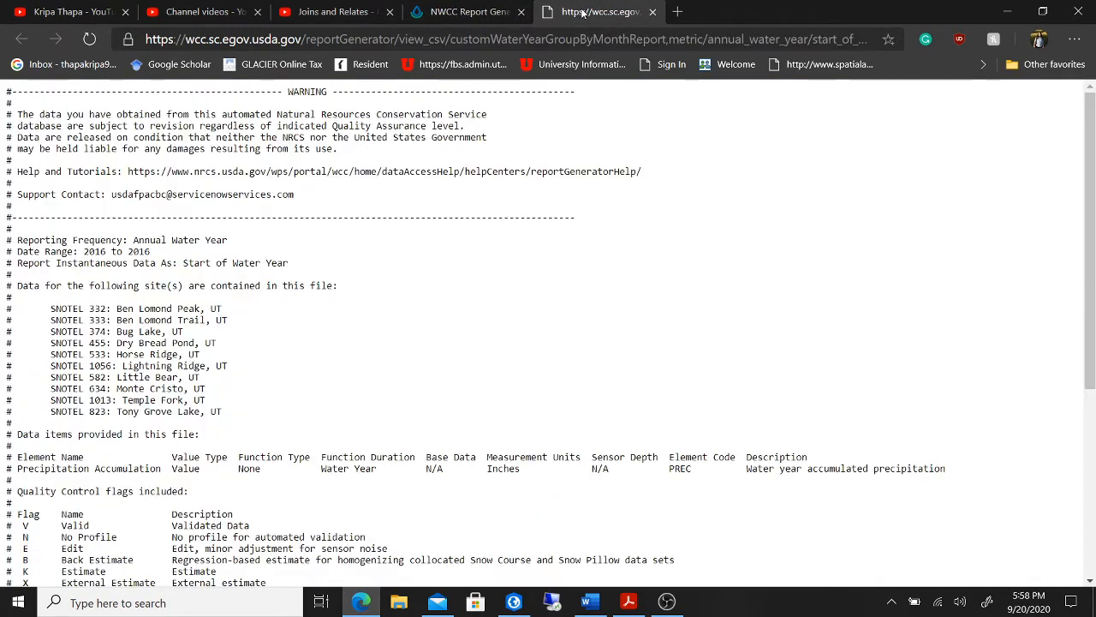
click(389, 12)
click(257, 12)
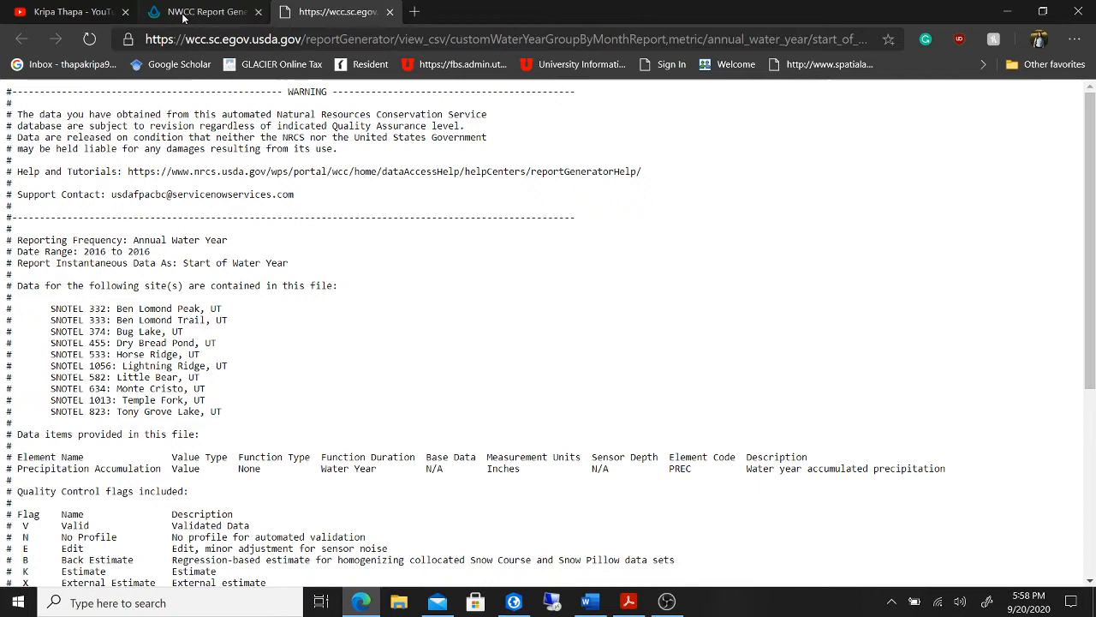
click(125, 12)
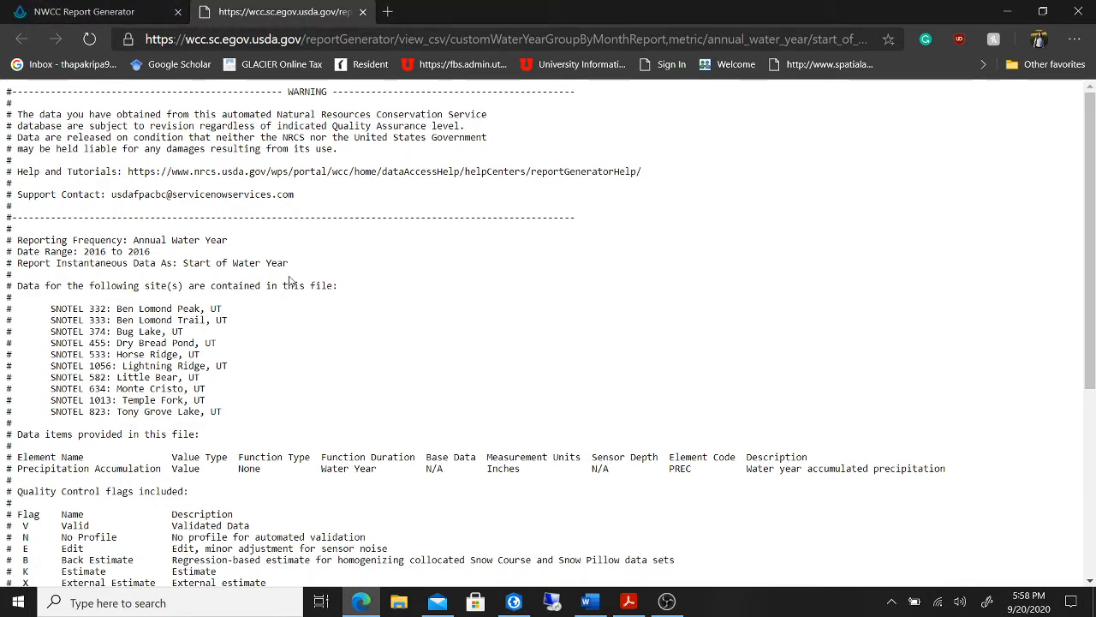
Step: Save the generated water-year report as annual.csv in the Lab 5 folder
right_click(390, 262)
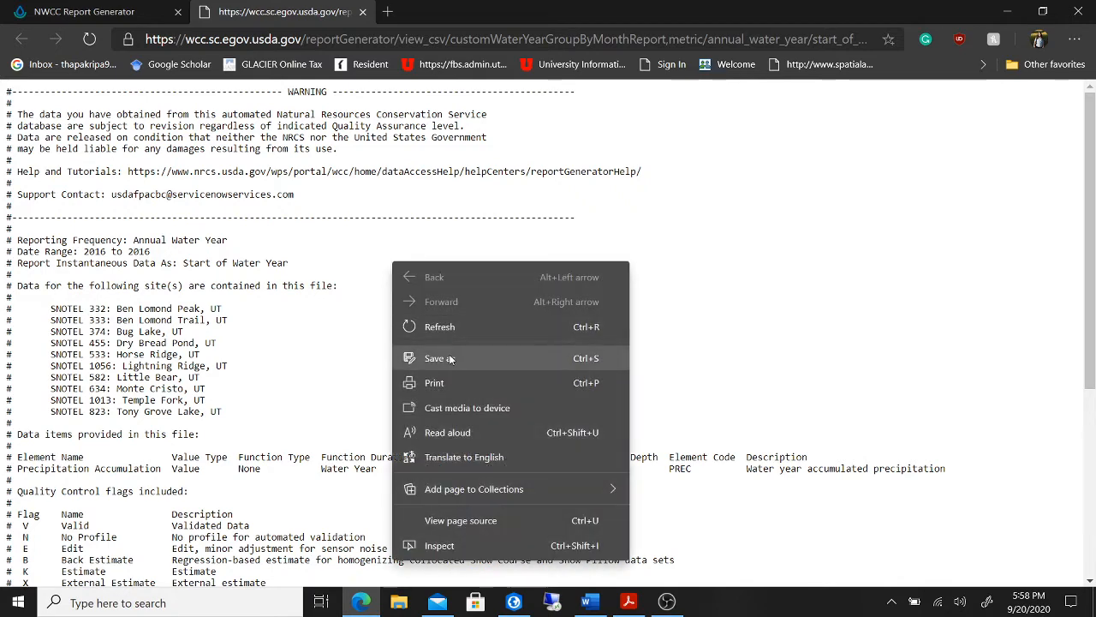
click(419, 358)
text(ann)
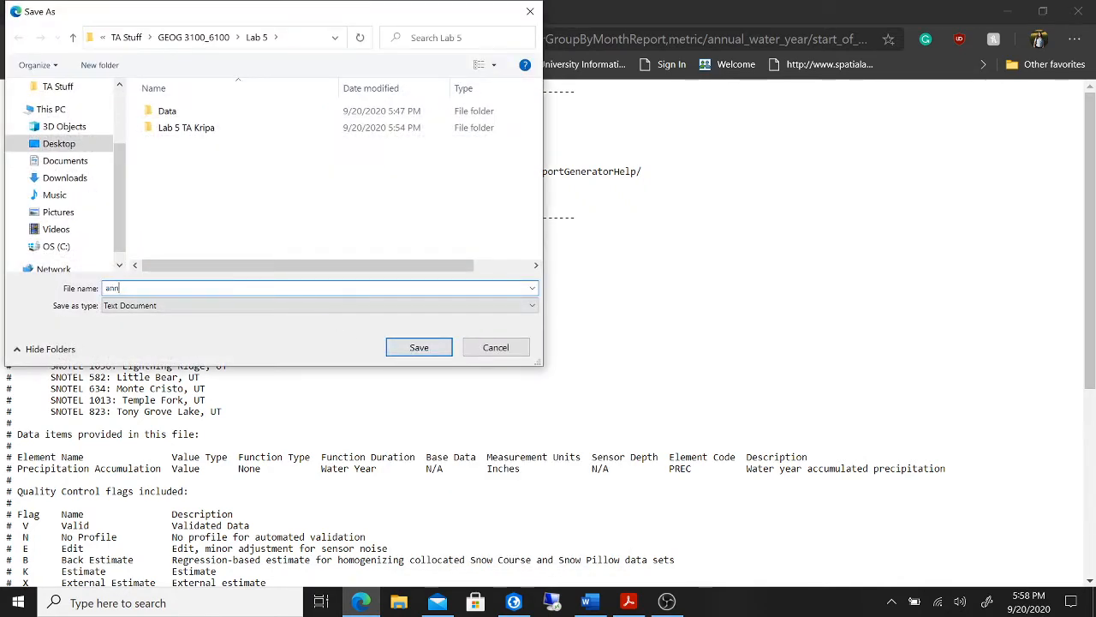
text(ual.csv)
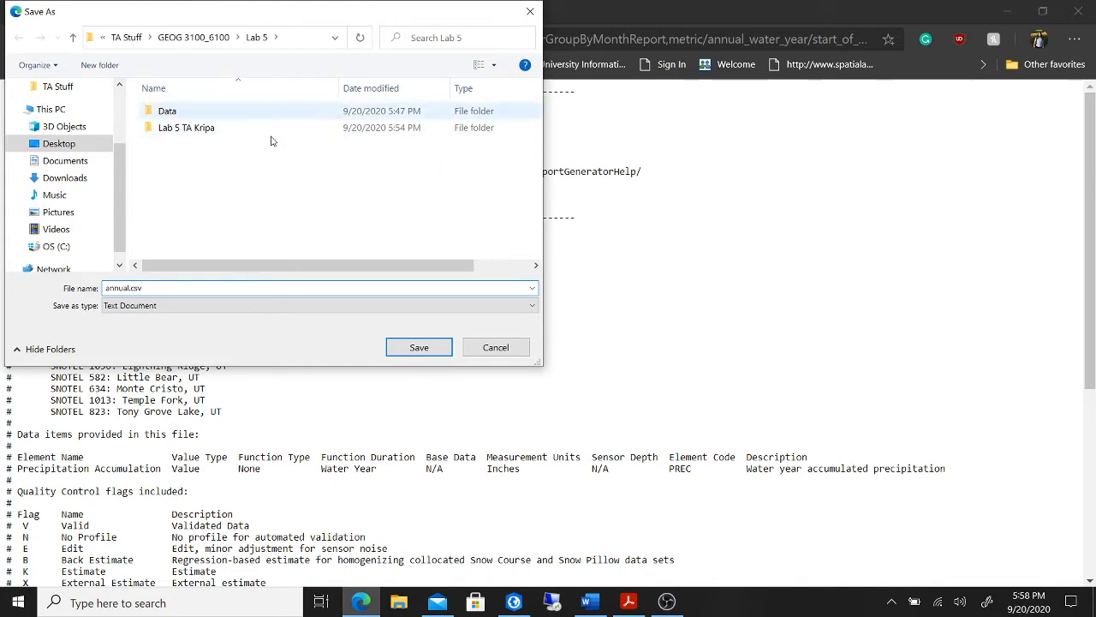
click(440, 347)
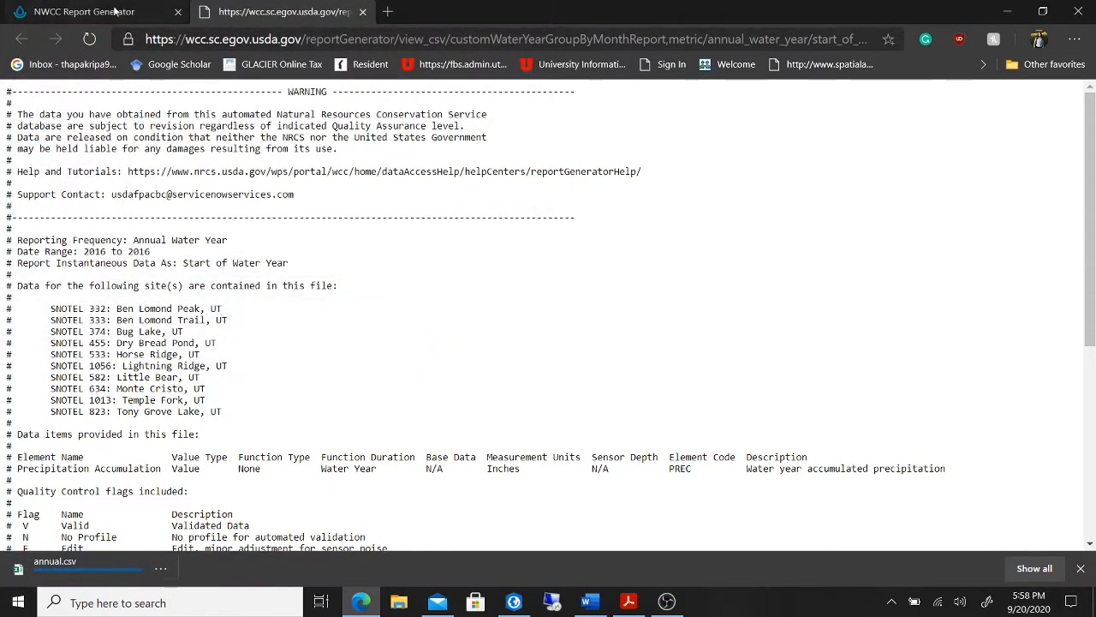
Step: In the NWCC Report Generator, change the interval to Monthly and set the custom begin date to 2015-10-01
click(82, 10)
click(101, 369)
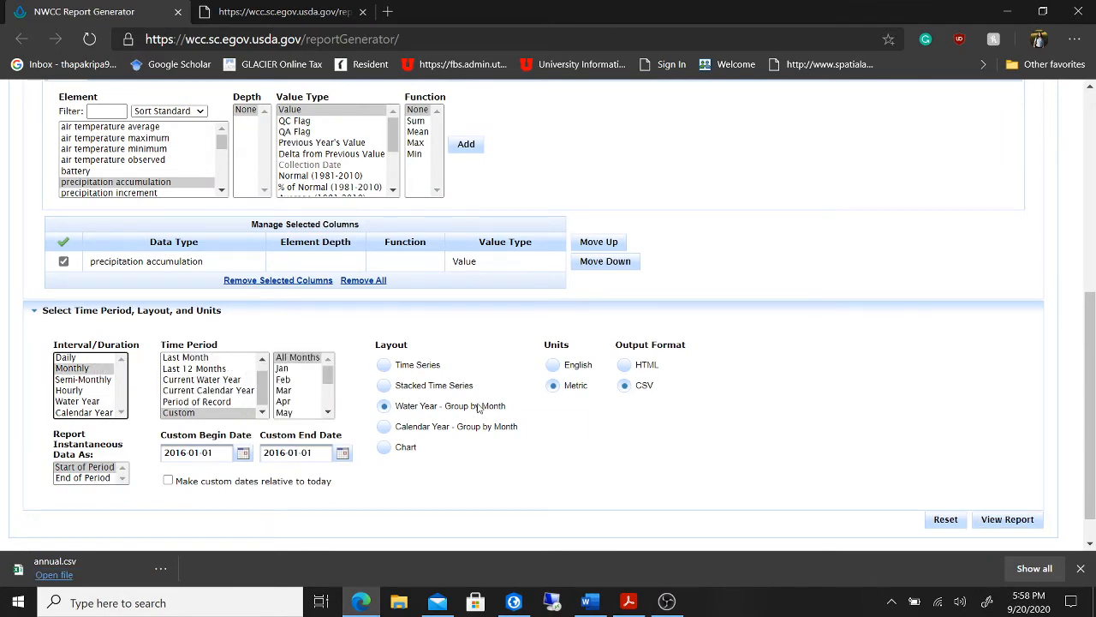
click(244, 453)
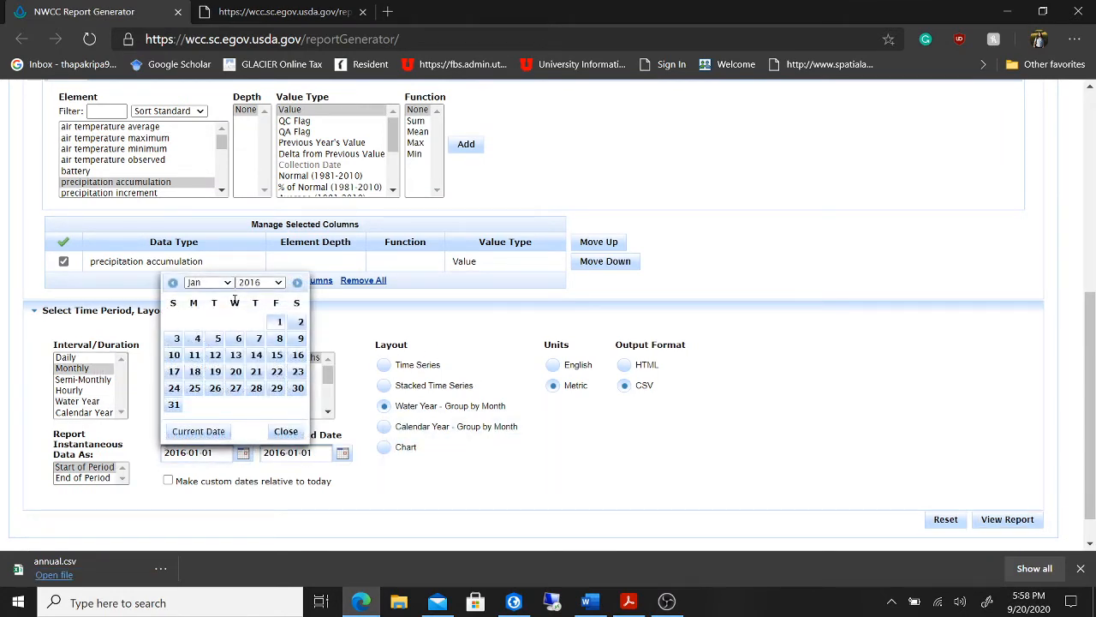
click(274, 285)
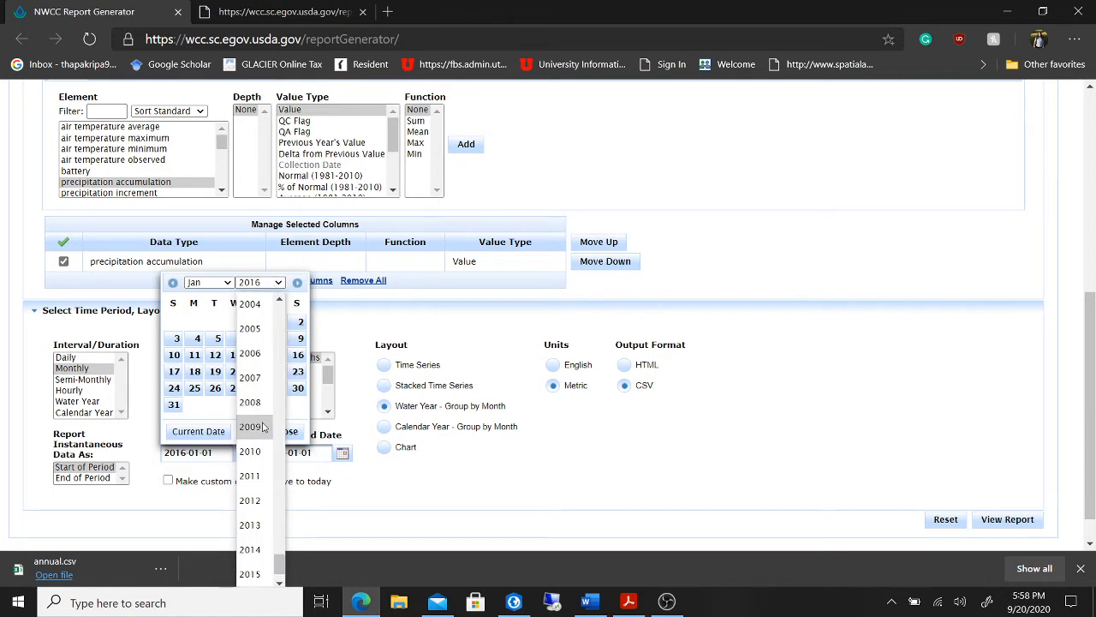
click(257, 574)
click(227, 284)
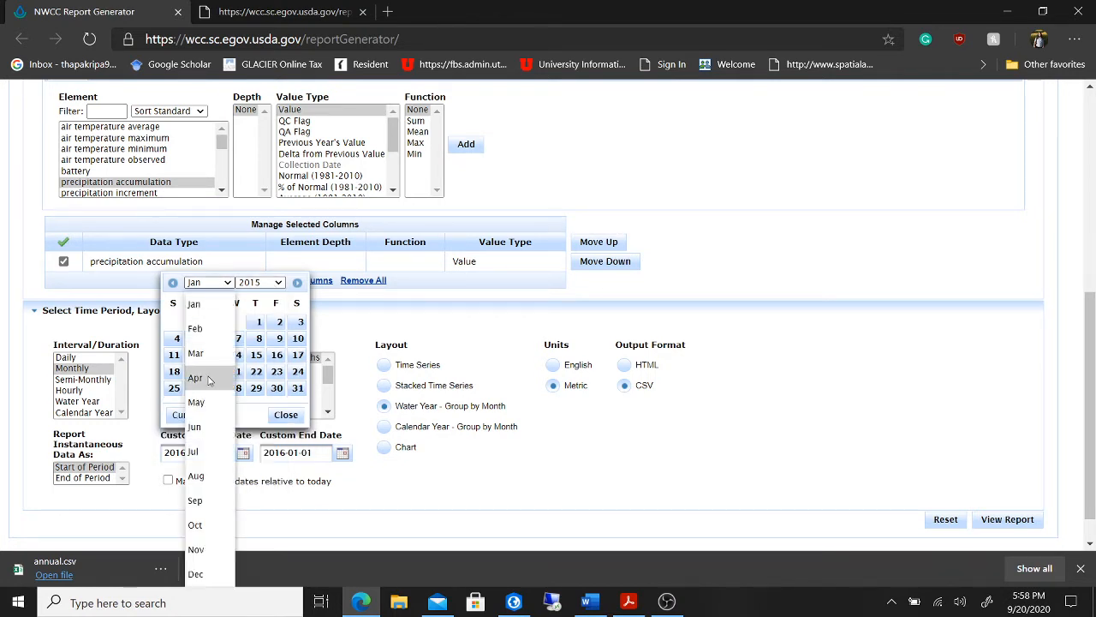
click(196, 524)
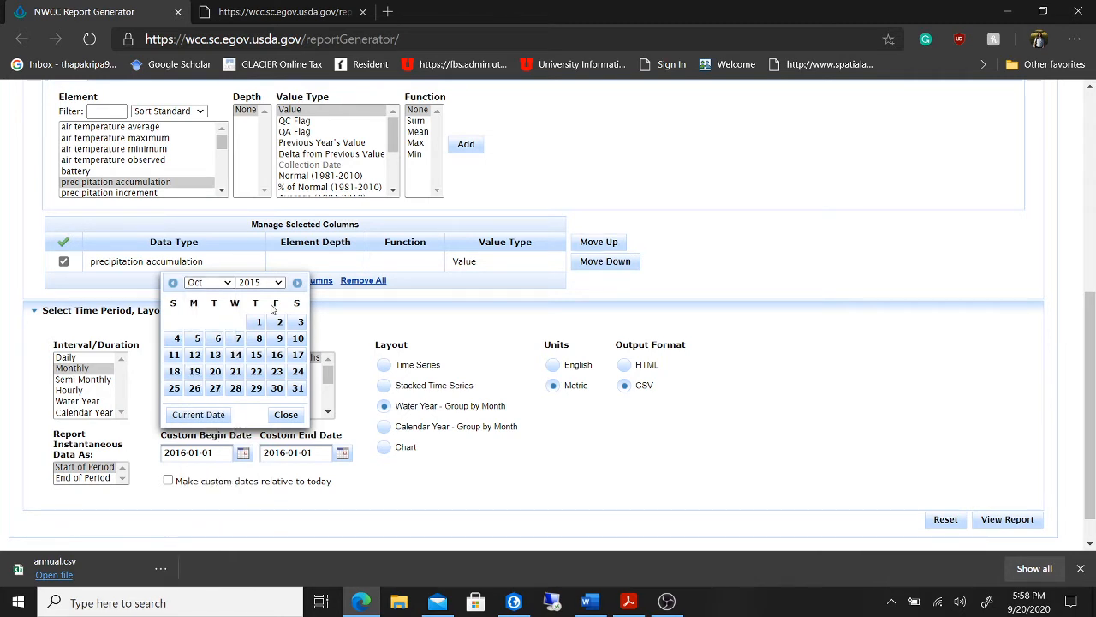
click(257, 323)
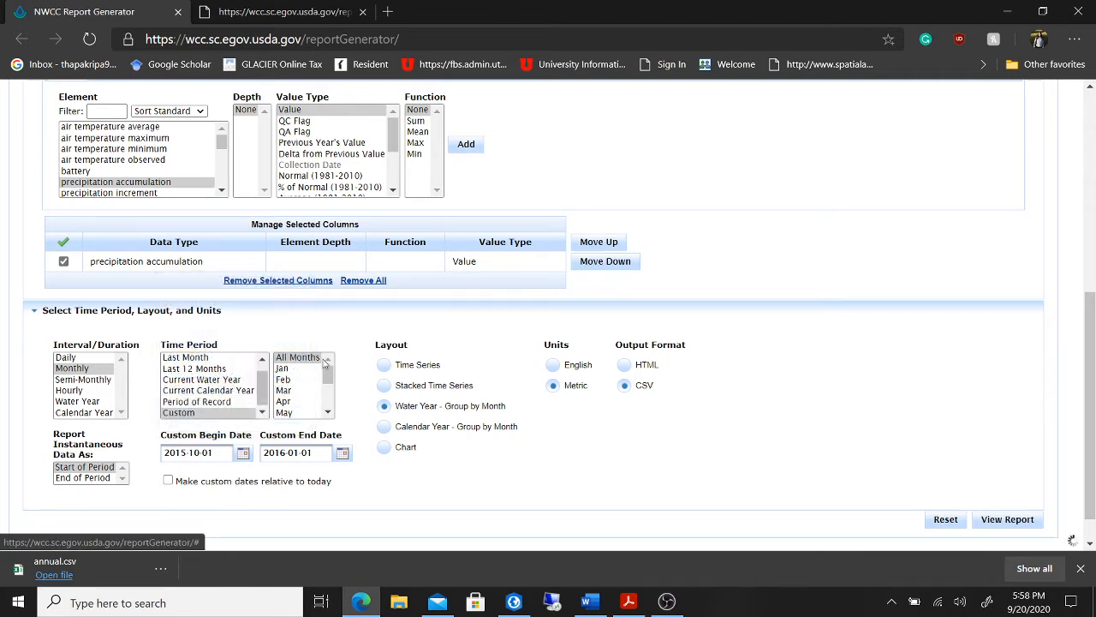
Step: Set the monthly report's custom end date to 2016-09-30
click(342, 454)
click(325, 284)
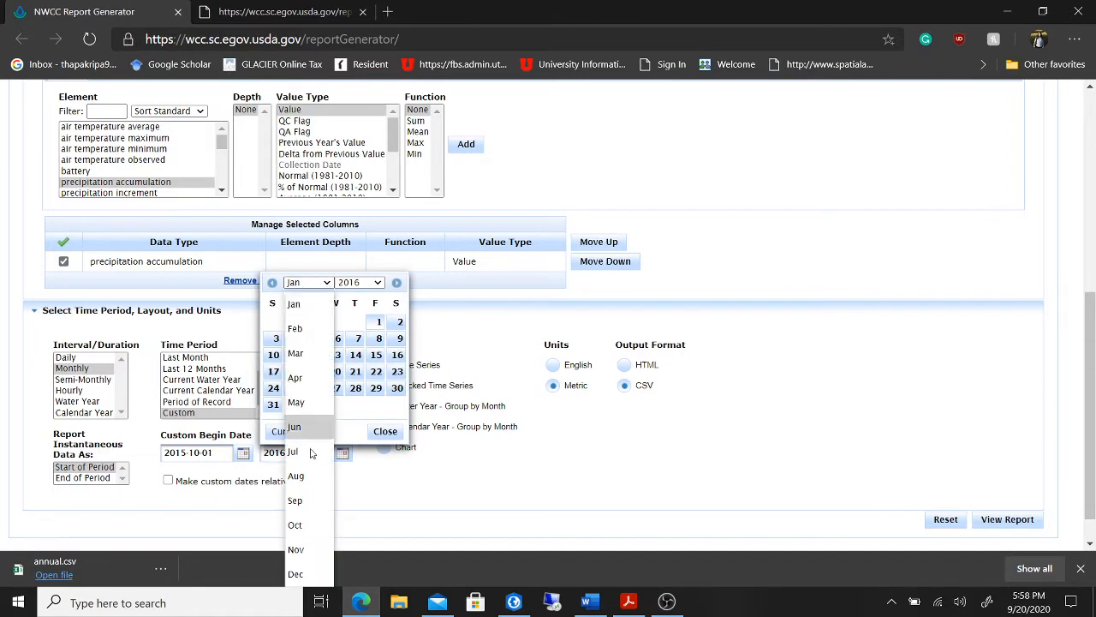
click(313, 503)
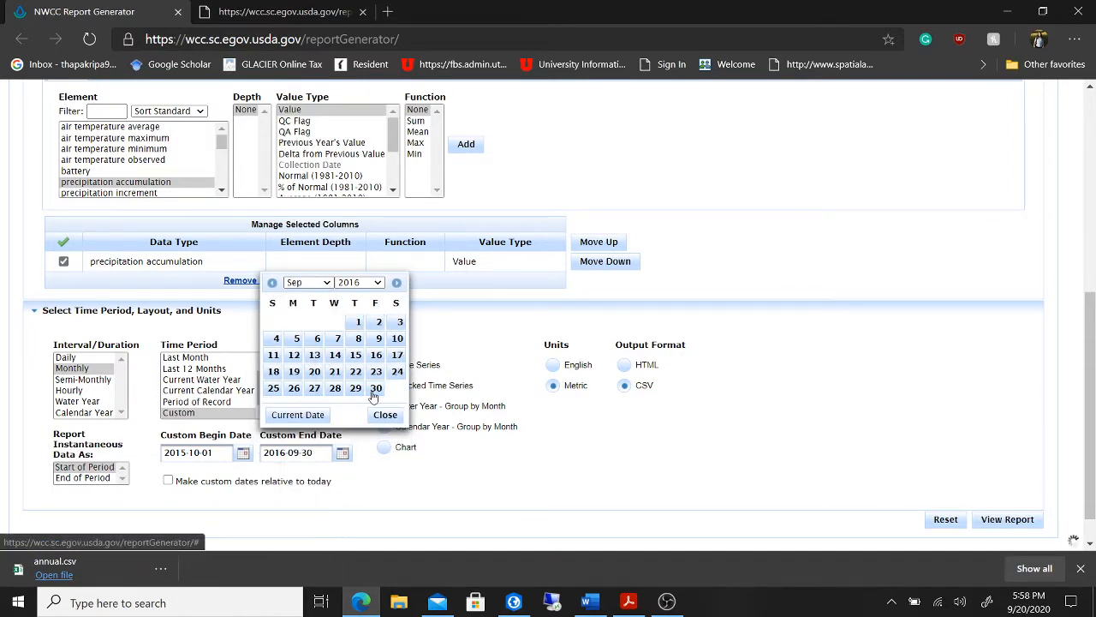
click(375, 389)
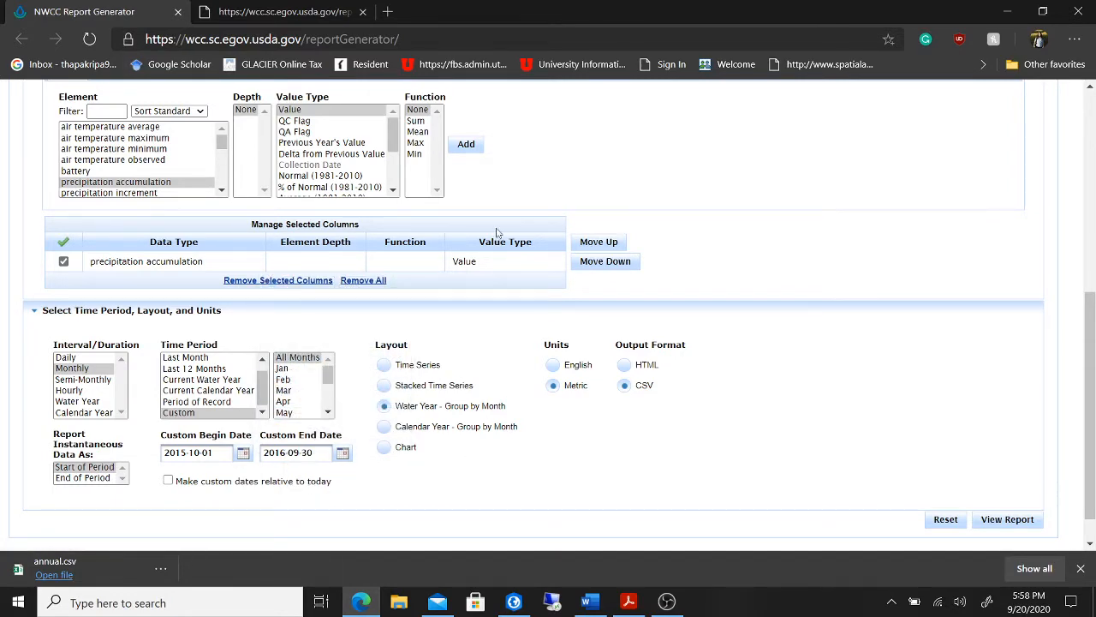
Step: Save the report generator page as monthly.csv in the Lab 5 folder
right_click(540, 185)
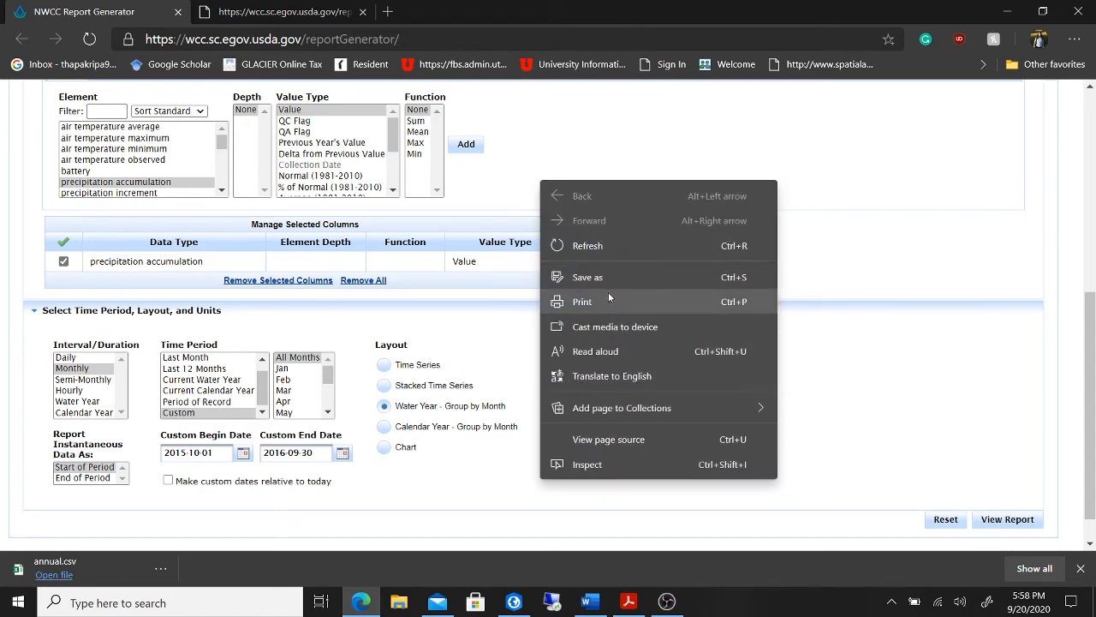
click(639, 279)
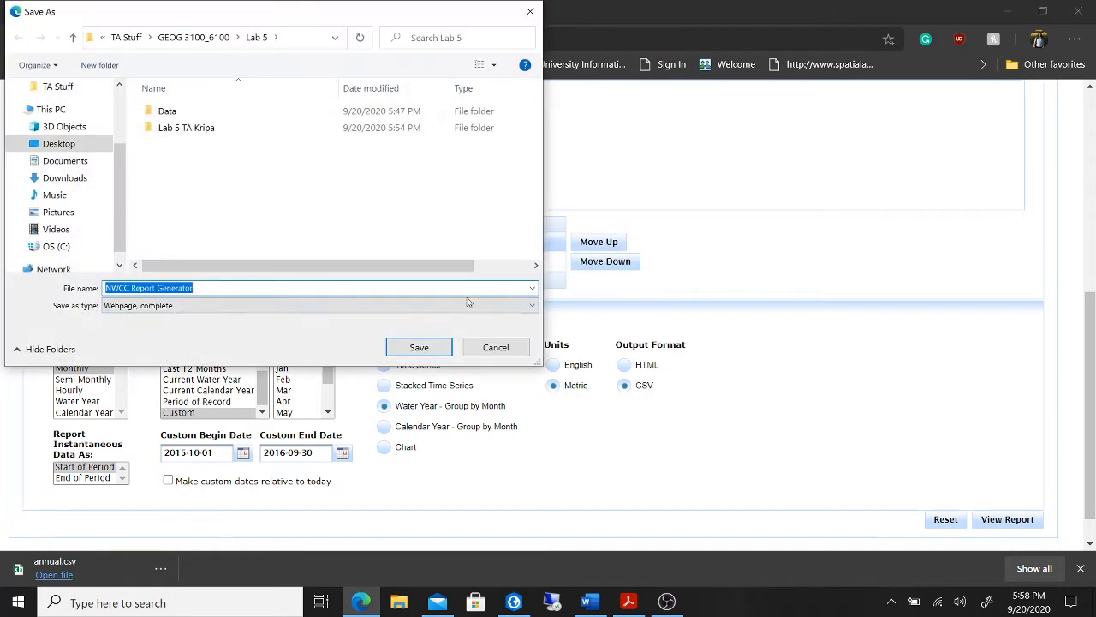
text(monthly.csv)
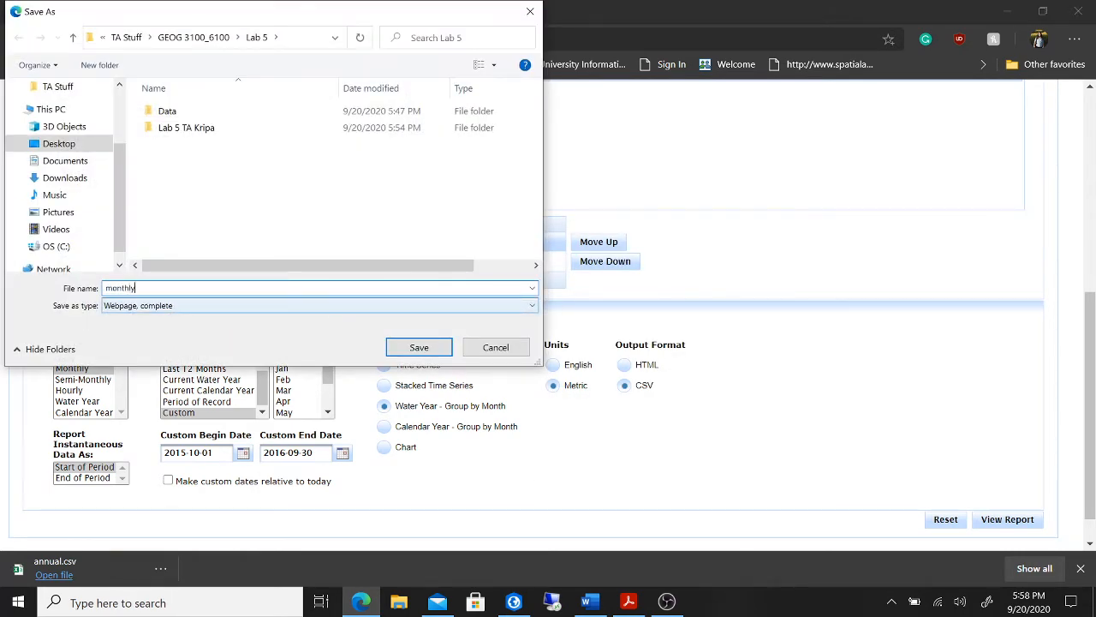
click(409, 349)
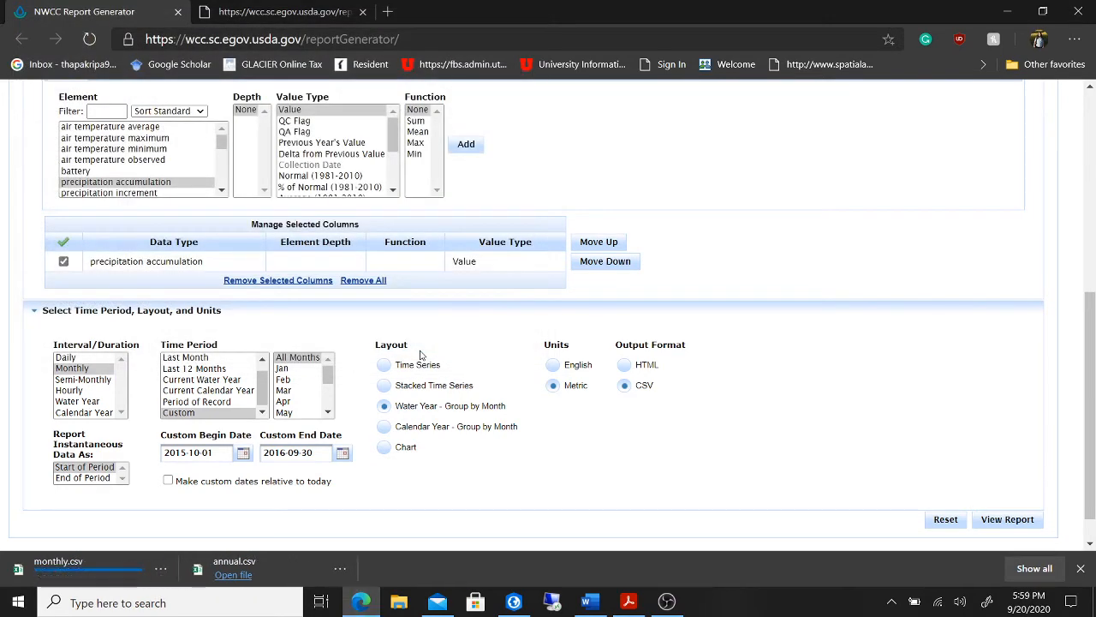
Step: Open the downloaded annual.csv and monthly.csv in Excel and check the contents of the monthly file before closing it
click(278, 558)
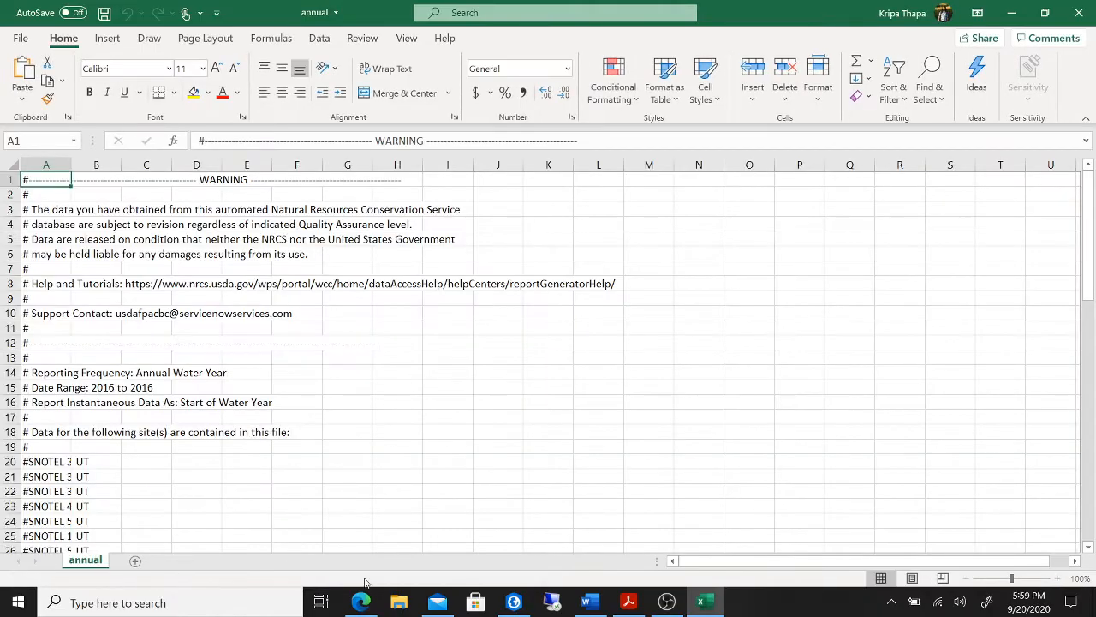
click(361, 601)
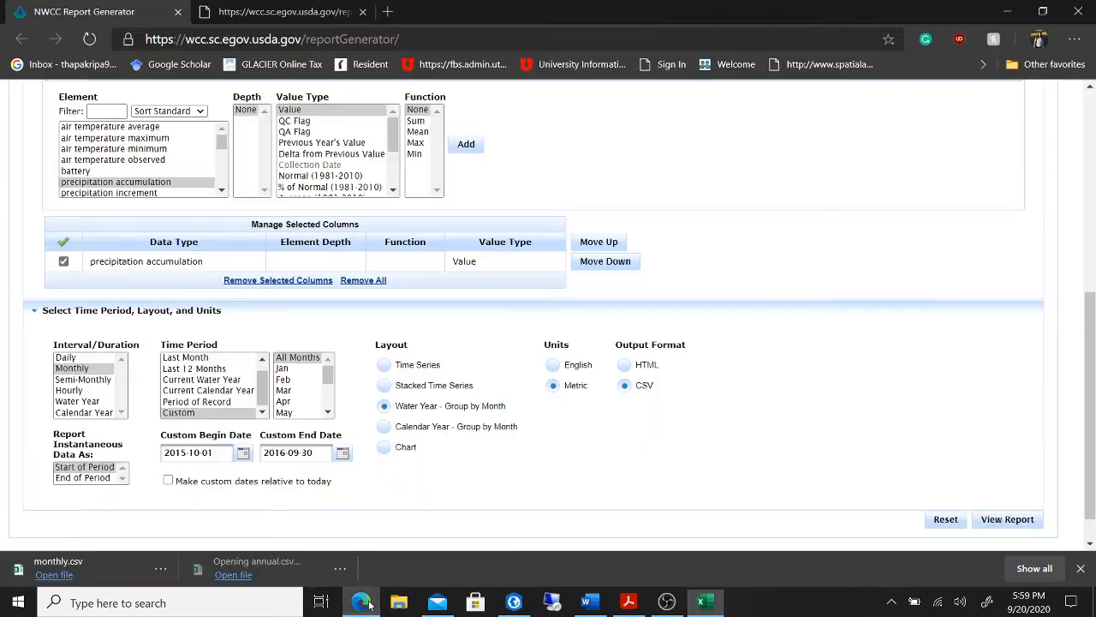
click(60, 570)
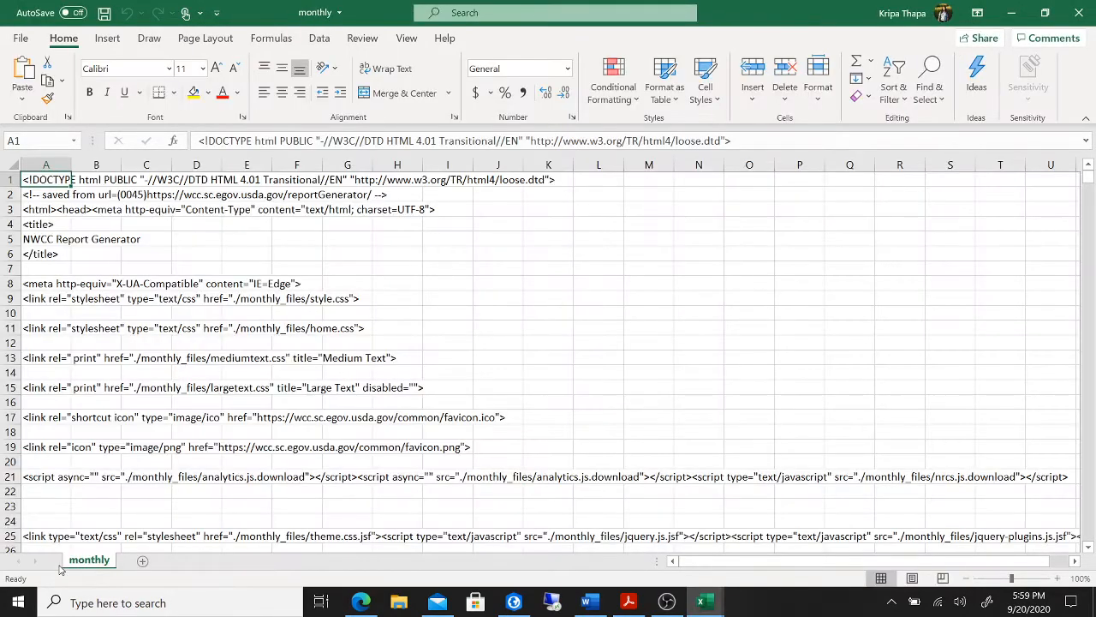
scroll(221, 461, down, 17)
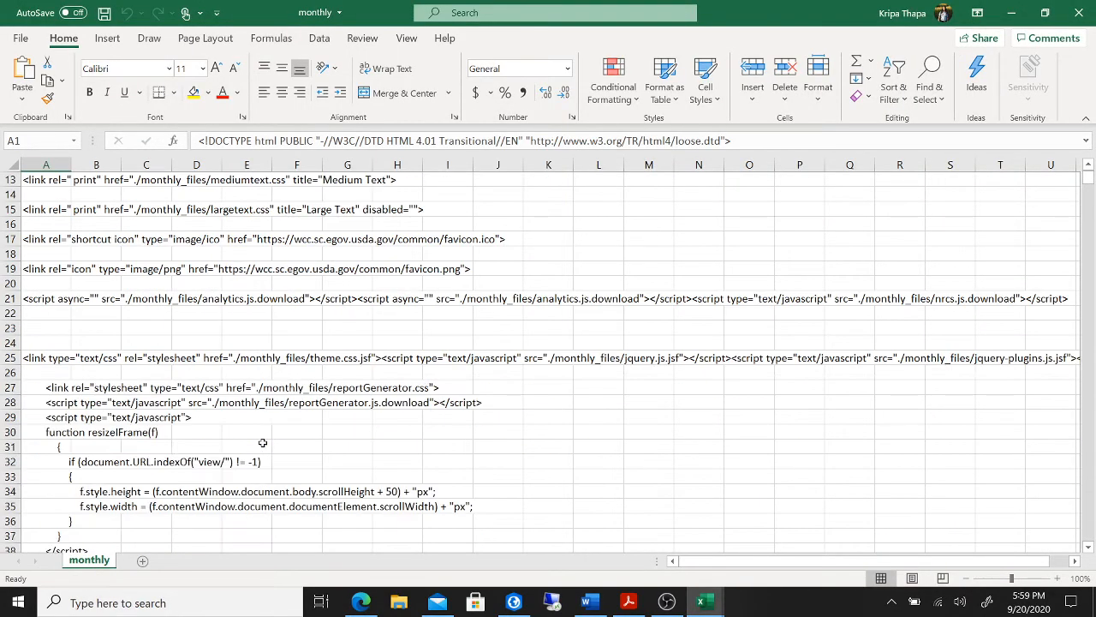
scroll(263, 443, down, 15)
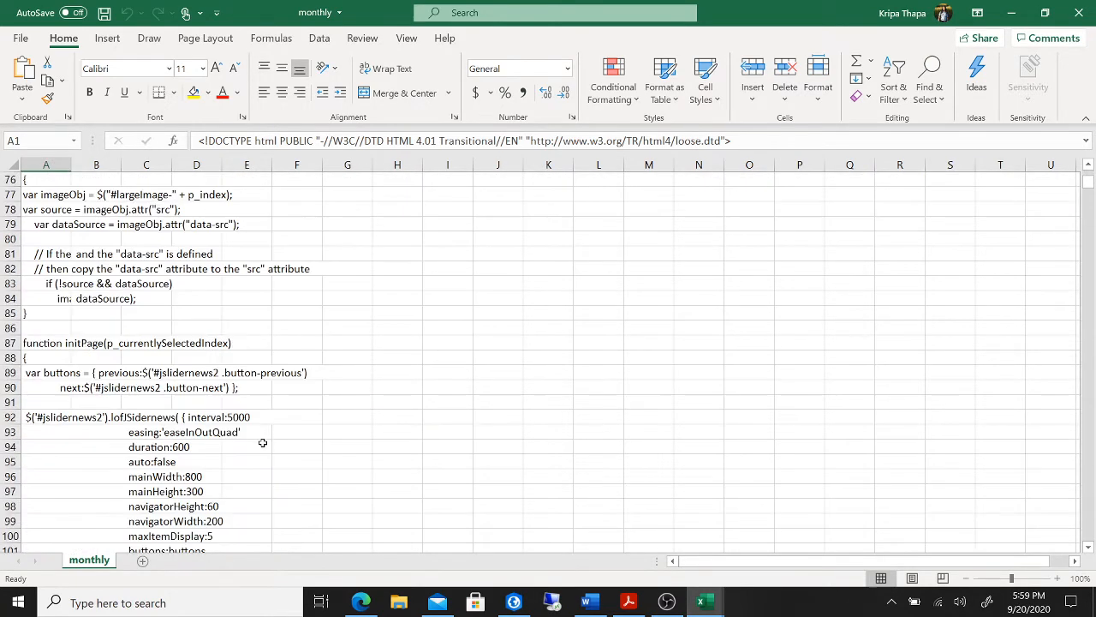
scroll(263, 443, down, 6)
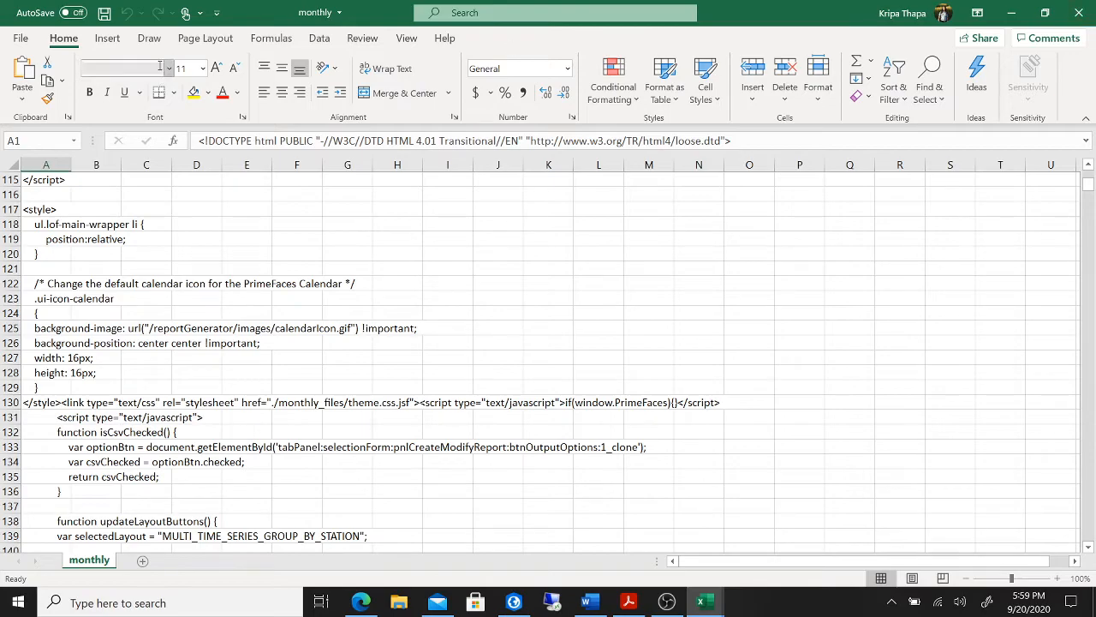
click(20, 37)
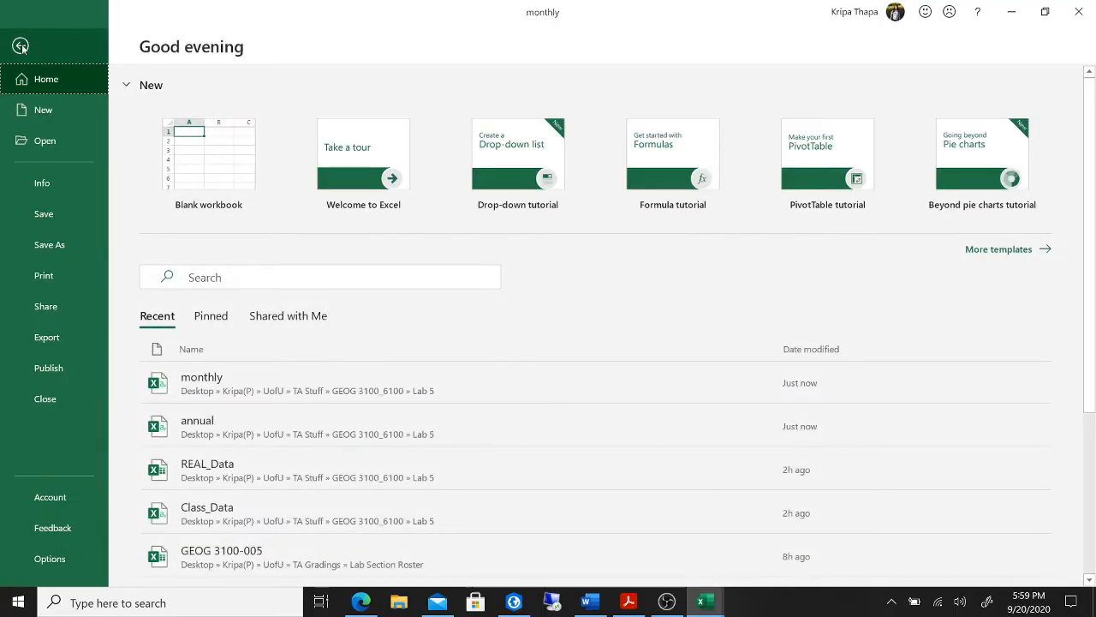
click(1078, 12)
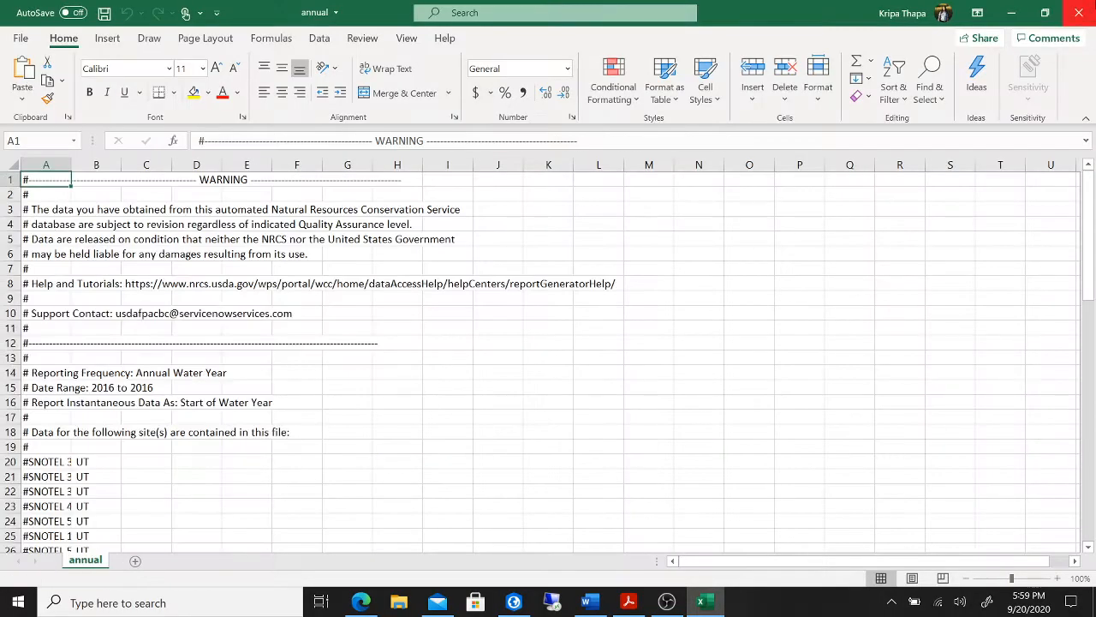
Step: Review the annual report file down to the 2016 precipitation accumulation rows for the SNOTEL stations
scroll(365, 461, down, 7)
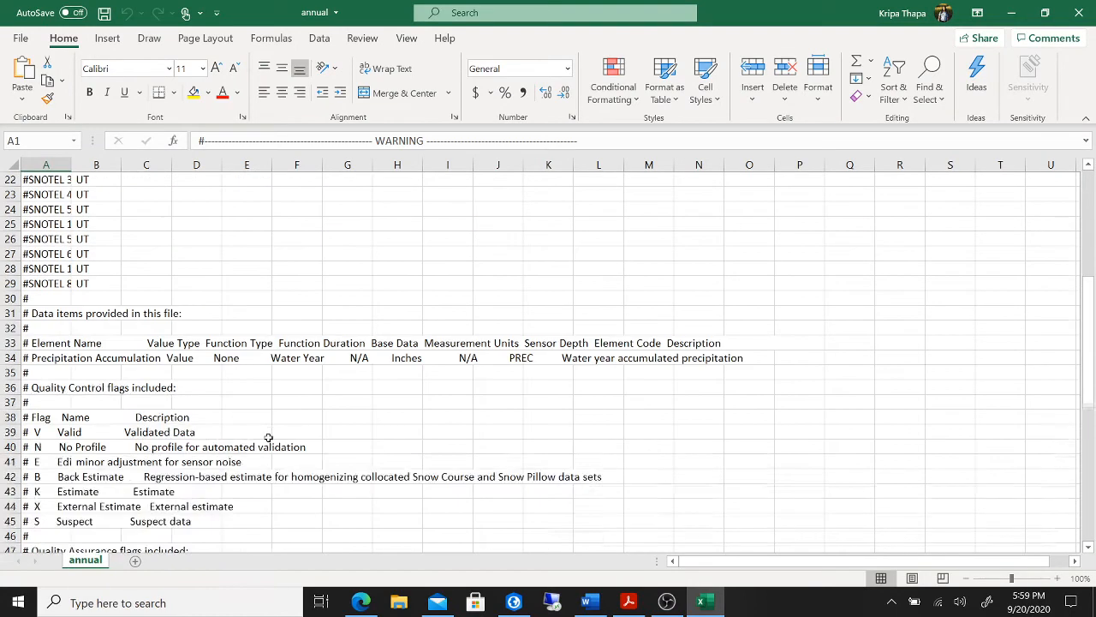
scroll(268, 438, down, 11)
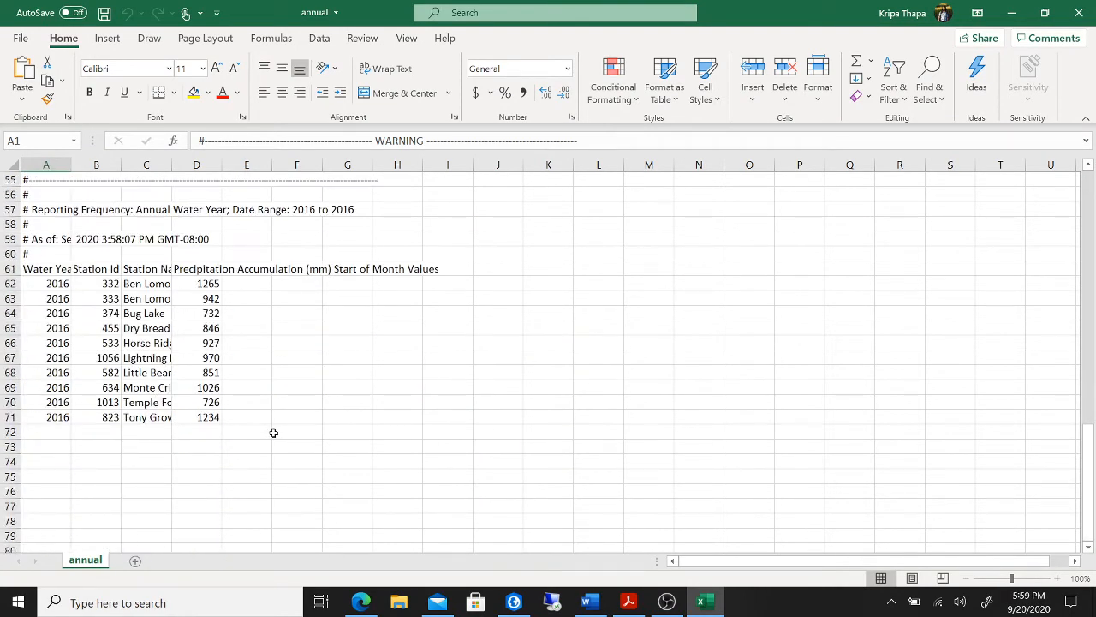
Step: Switch to the GEOG_3100_Lab_05 Word document and read the instructions on the monthly report and cleaning up the CSV data for ArcGIS
click(364, 604)
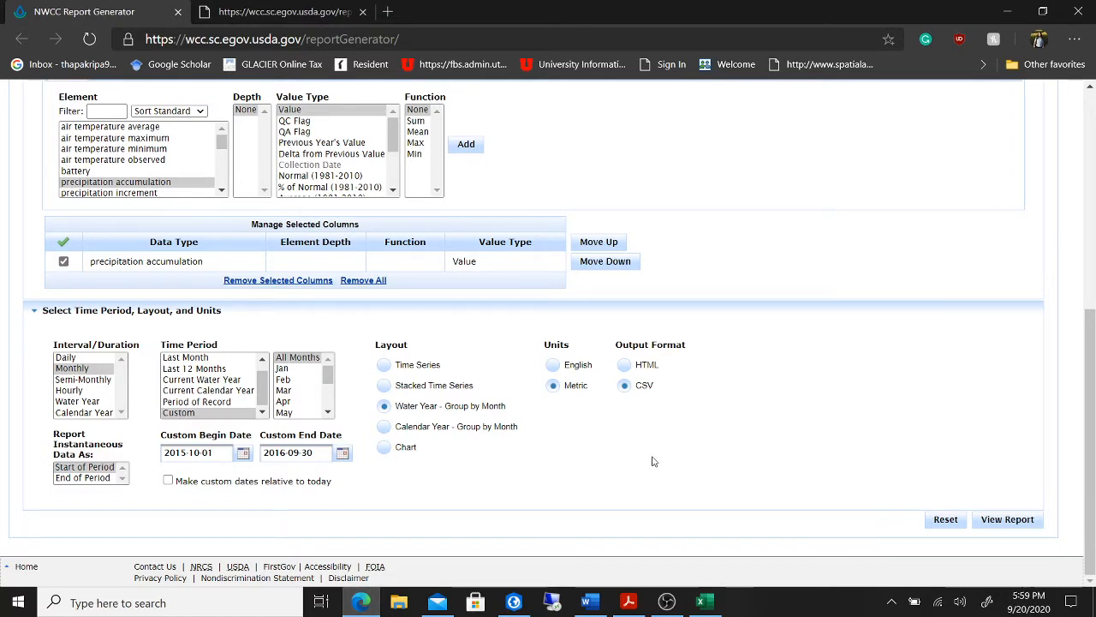
click(705, 603)
click(361, 603)
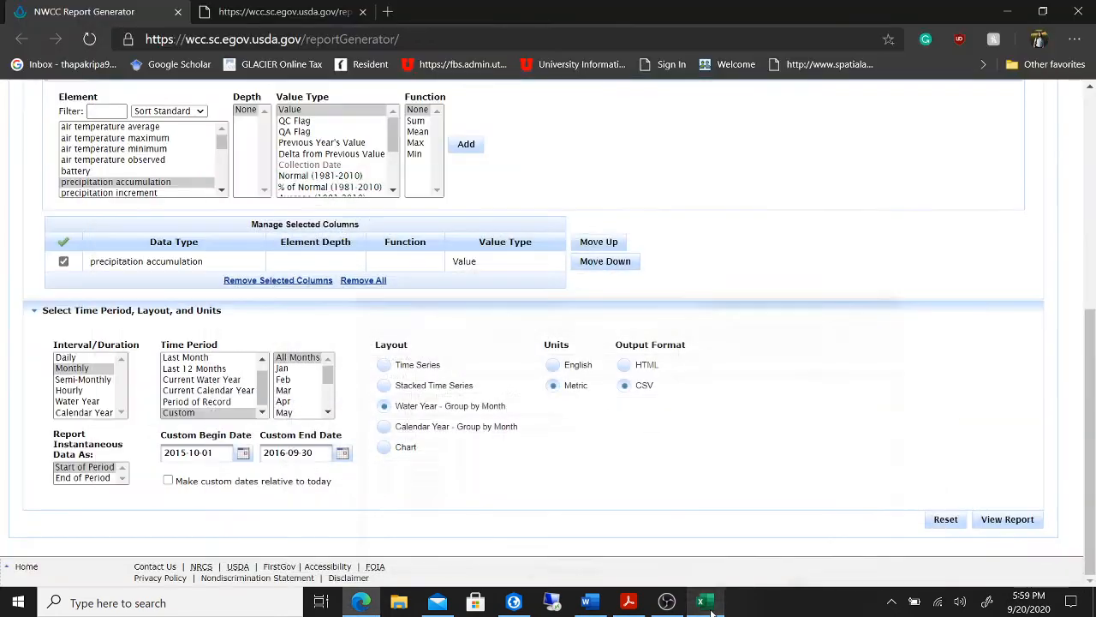
click(584, 603)
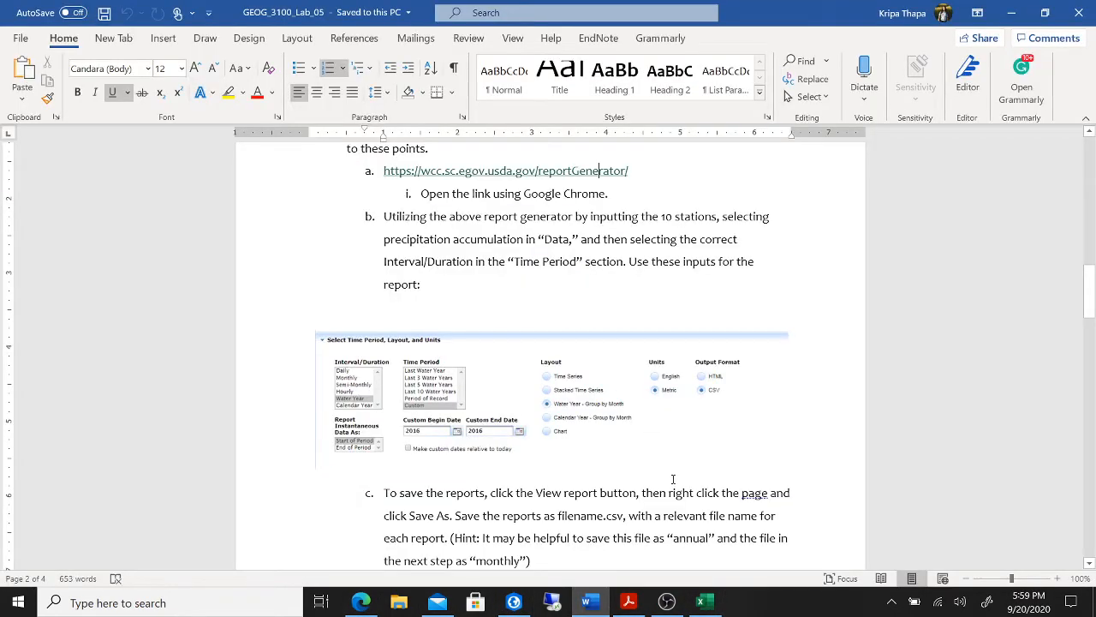
scroll(673, 479, down, 10)
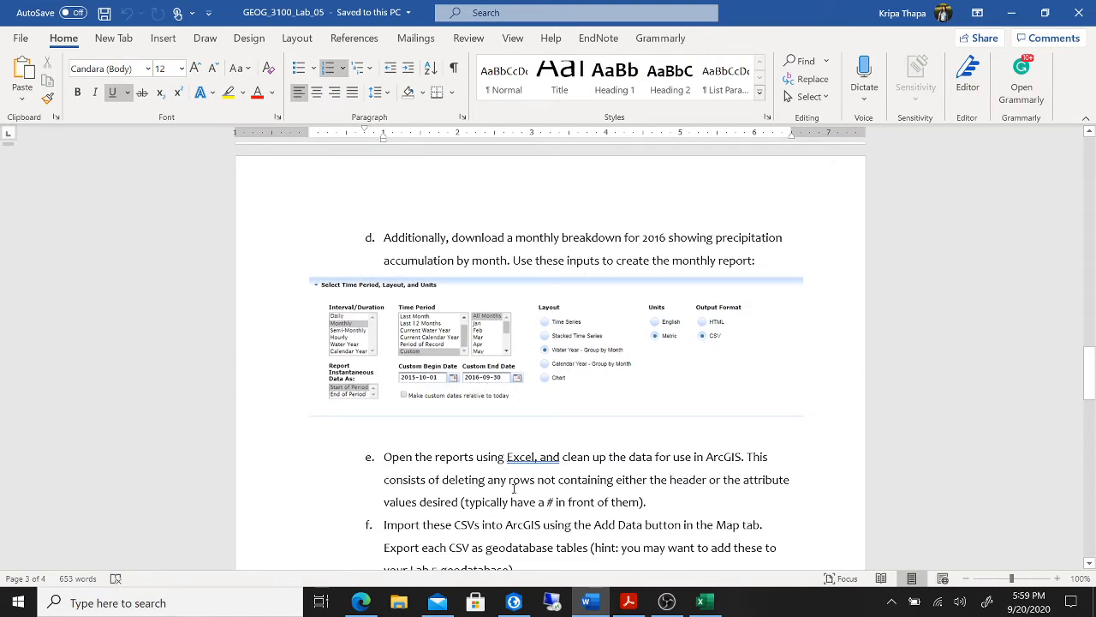
click(379, 611)
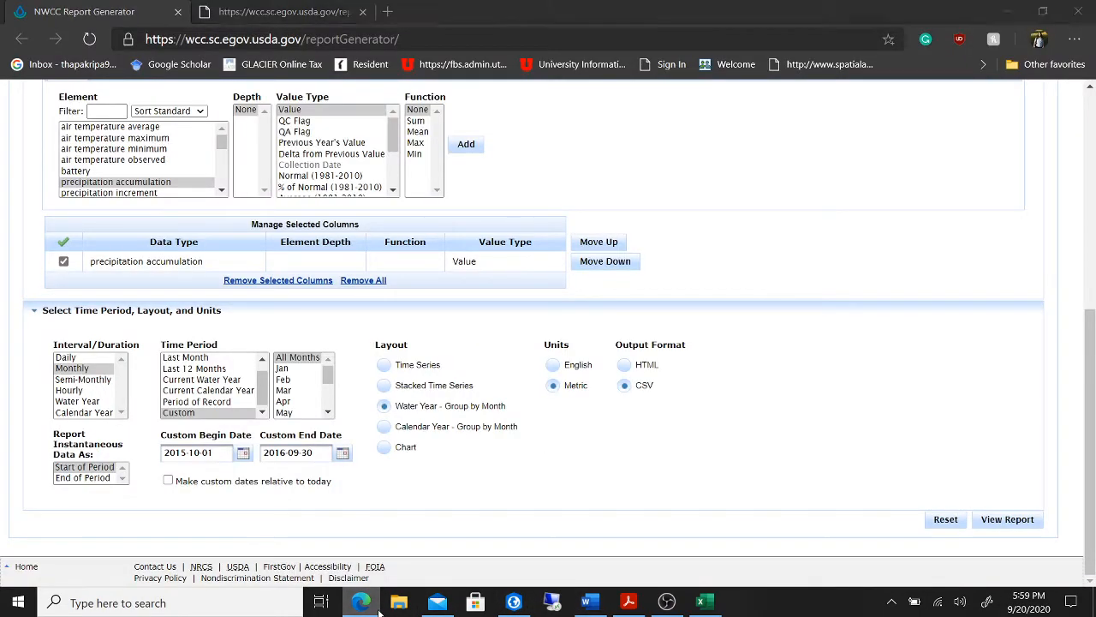
click(379, 610)
click(380, 610)
click(379, 610)
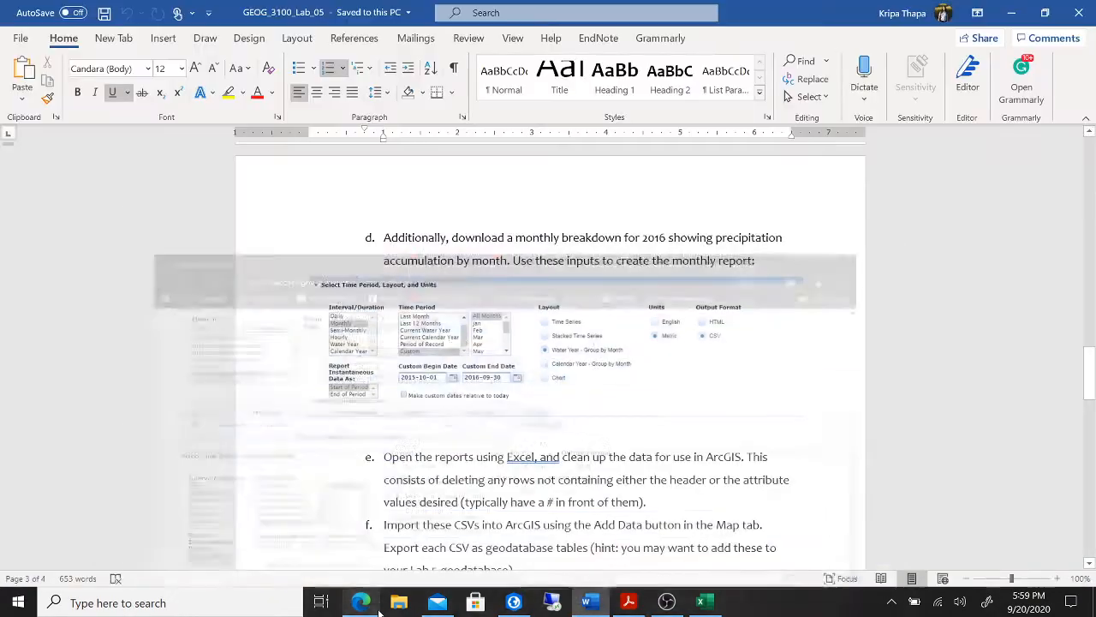
click(379, 609)
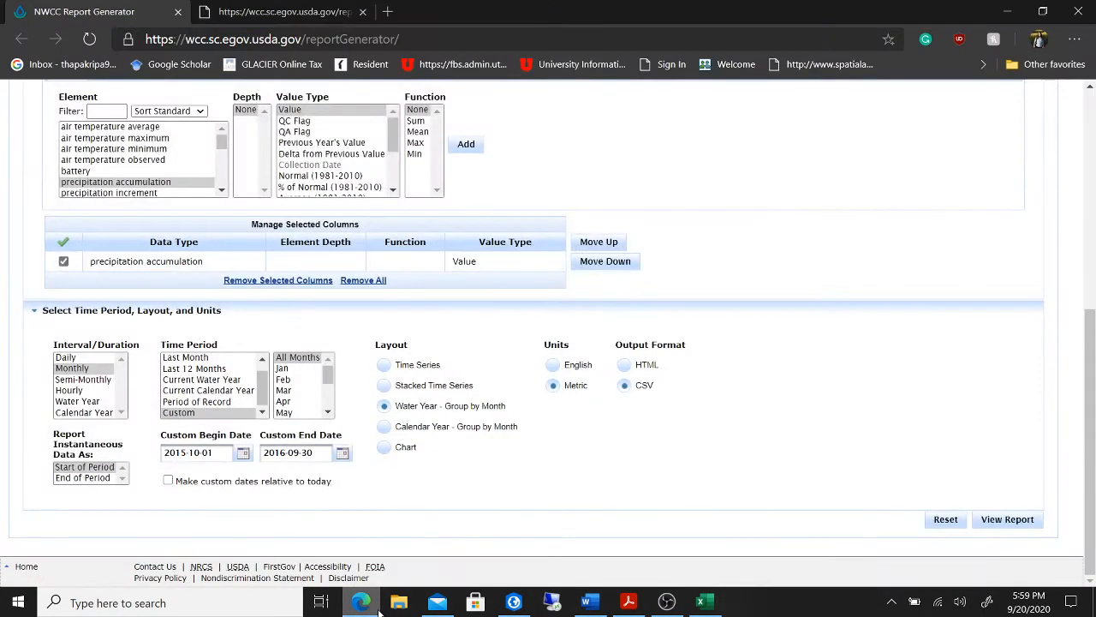
click(380, 610)
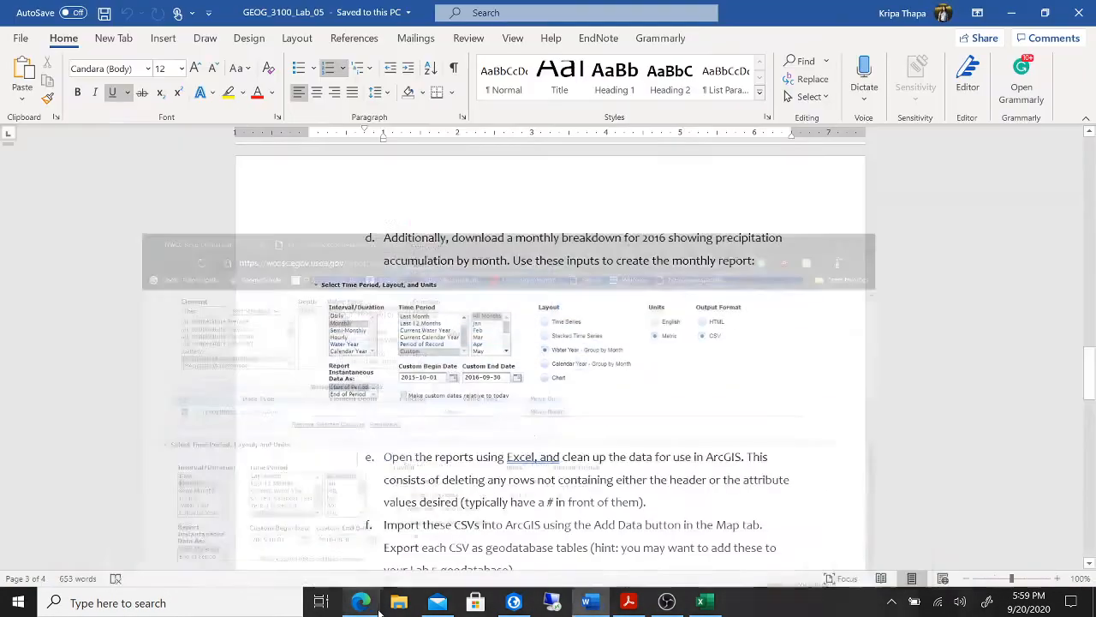
Step: Switch to the NWCC Report Generator in the browser, view the CSV report, and close both open report pages
click(379, 610)
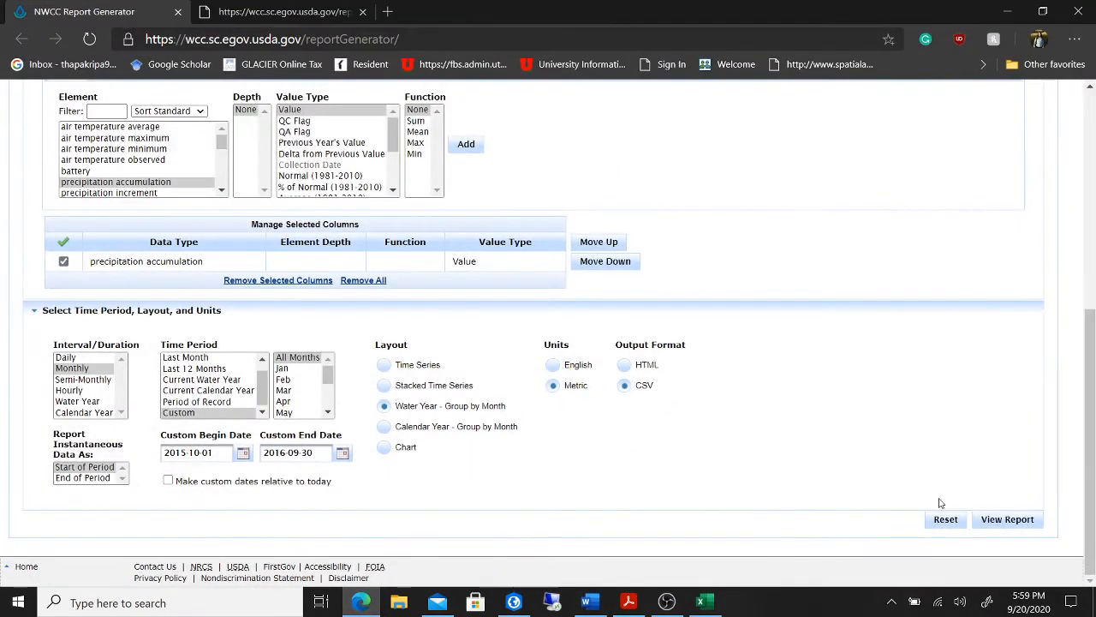
right_click(750, 244)
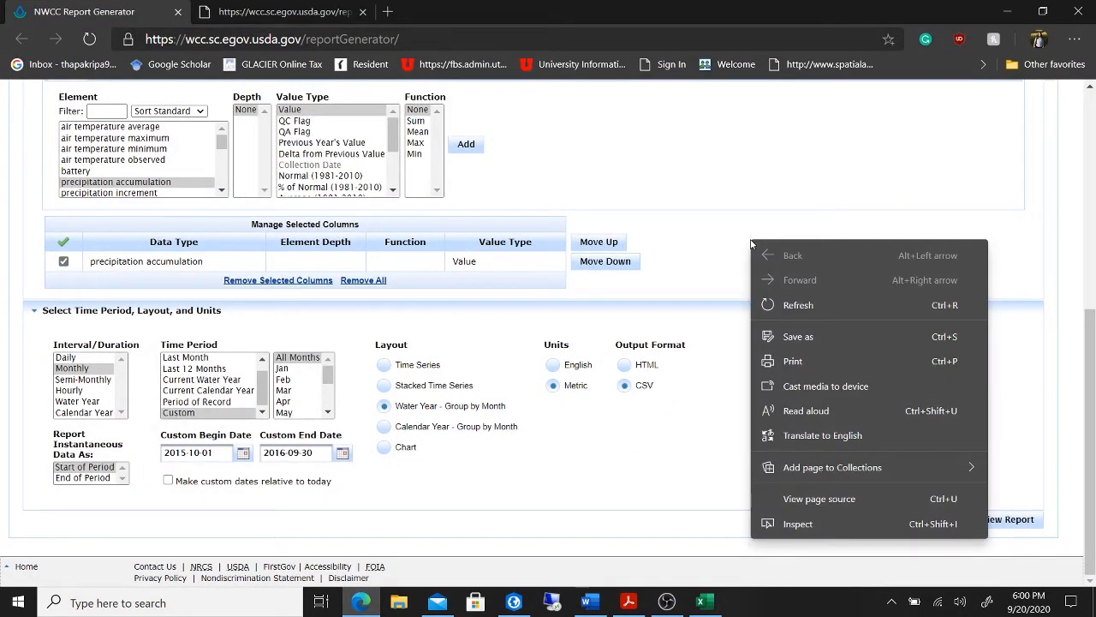
click(748, 245)
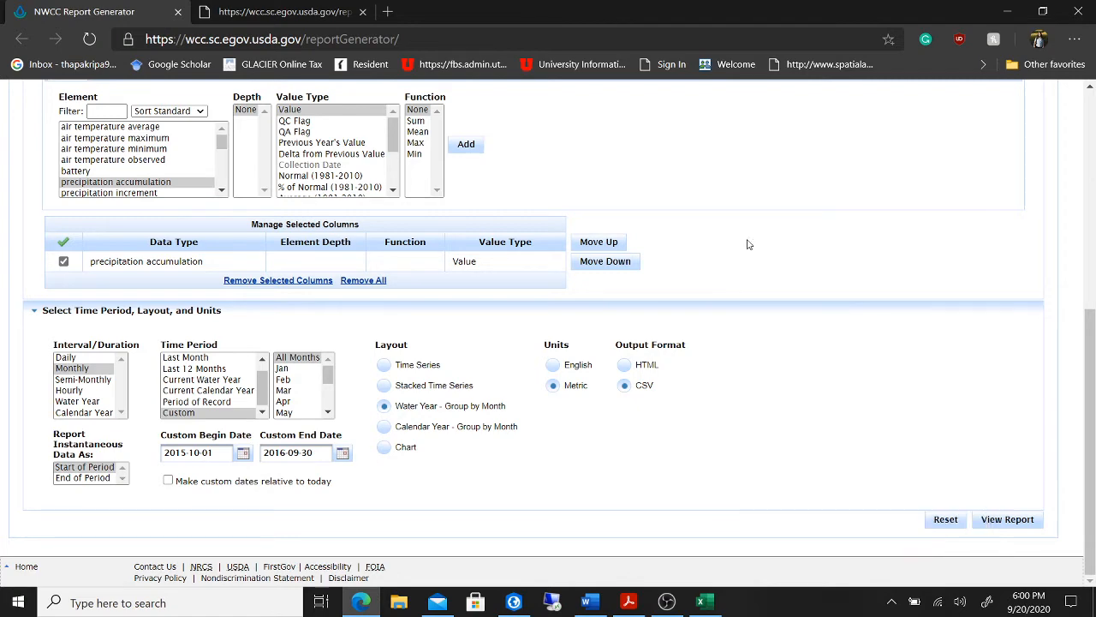
click(1008, 520)
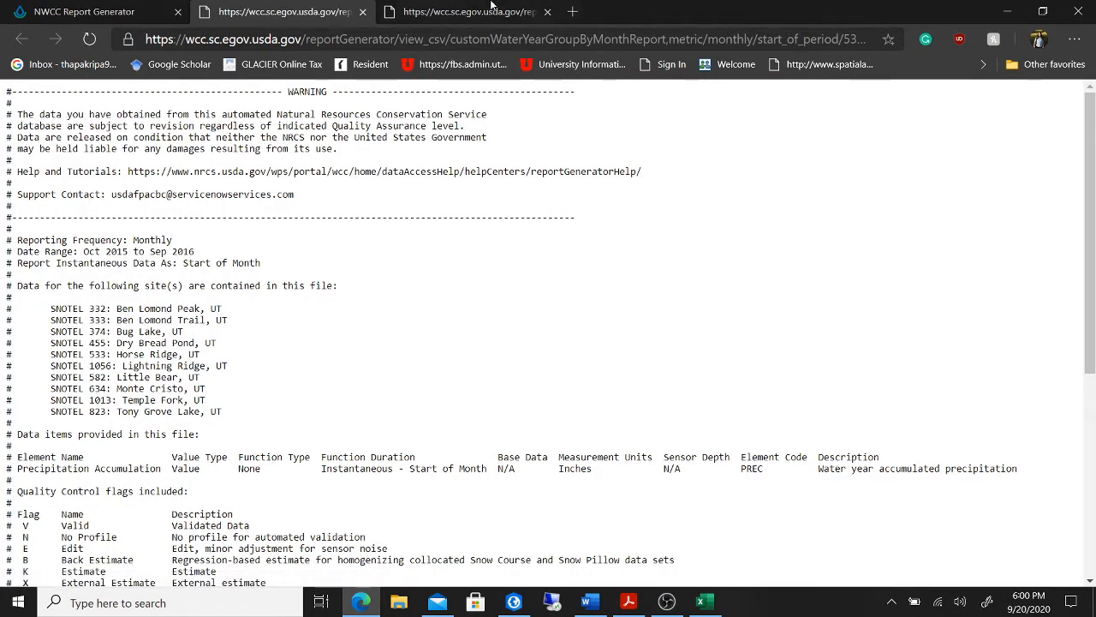
click(486, 8)
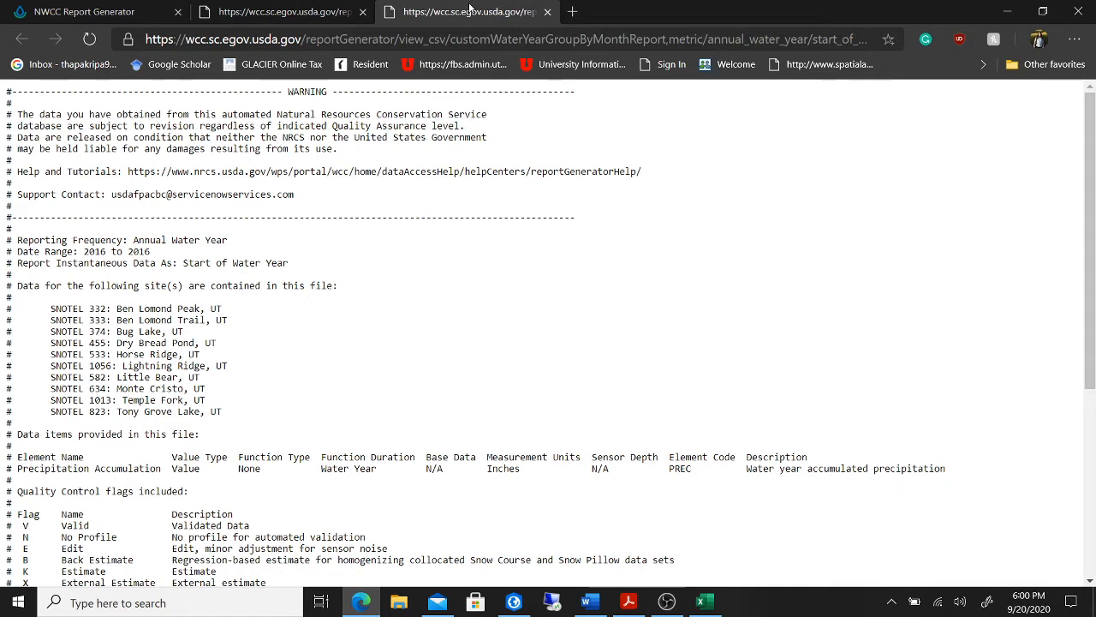
click(364, 12)
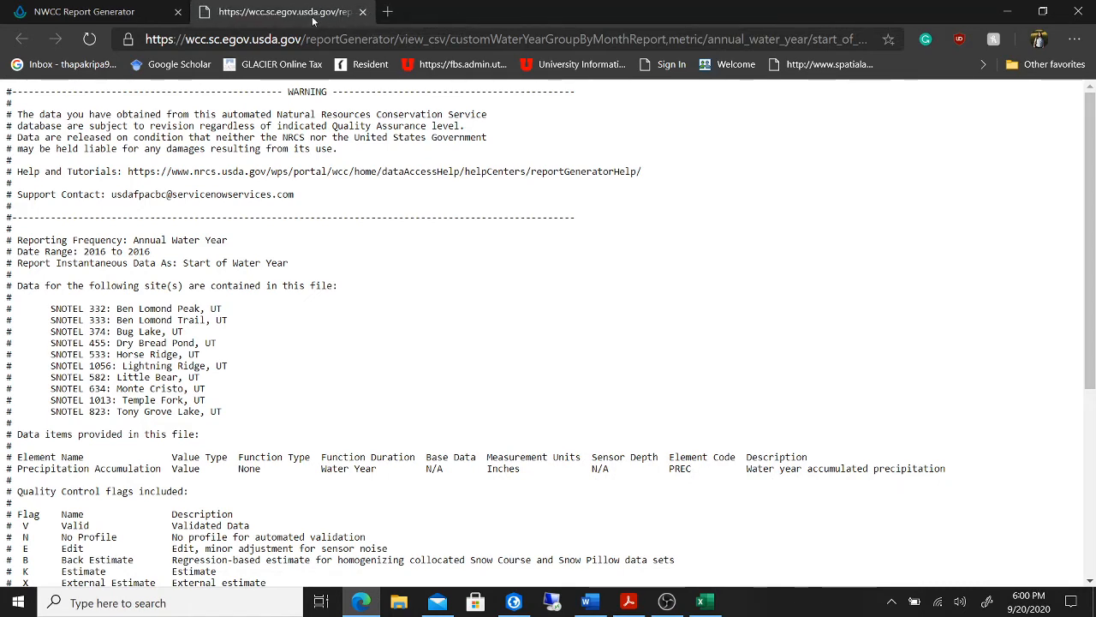
click(363, 11)
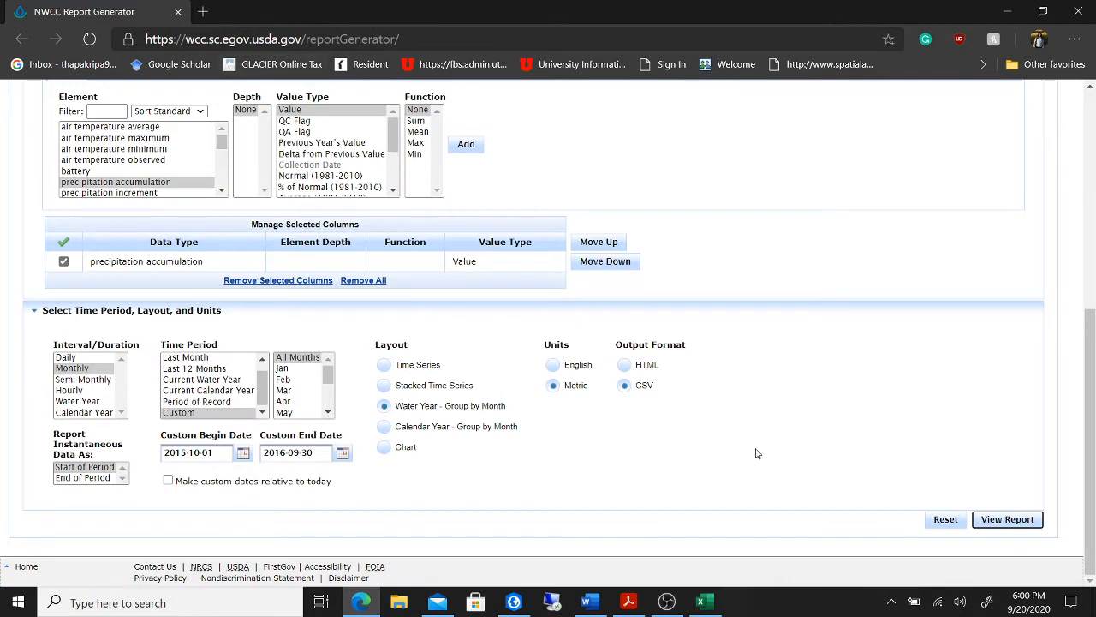
Step: Generate the monthly precipitation accumulation report in CSV format and save it as monthly.csv in the Lab 5 folder
click(79, 369)
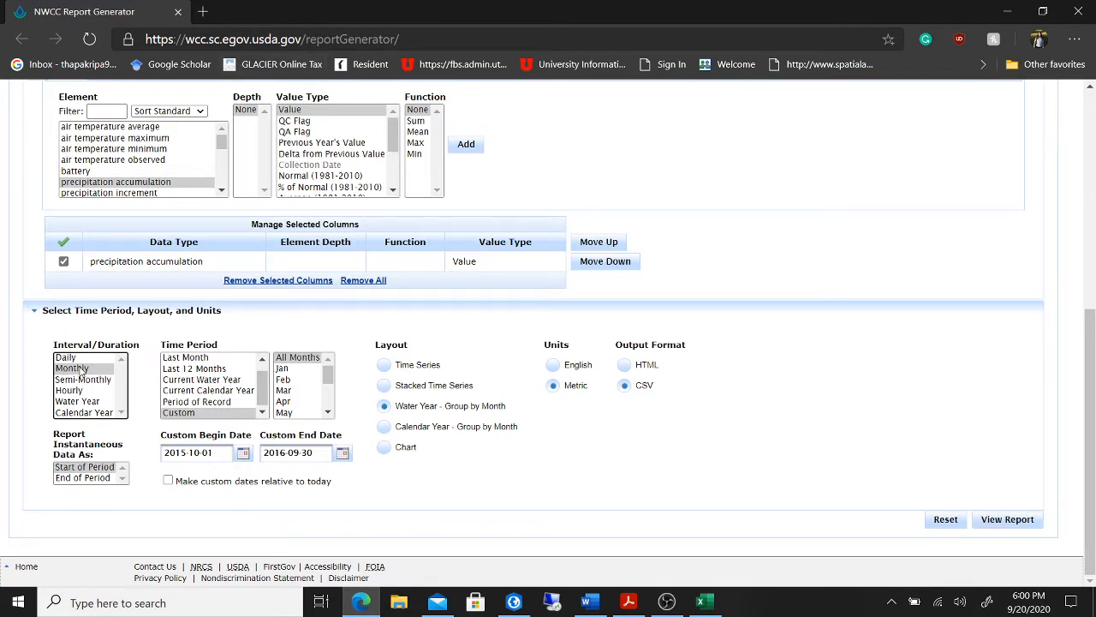
click(1008, 519)
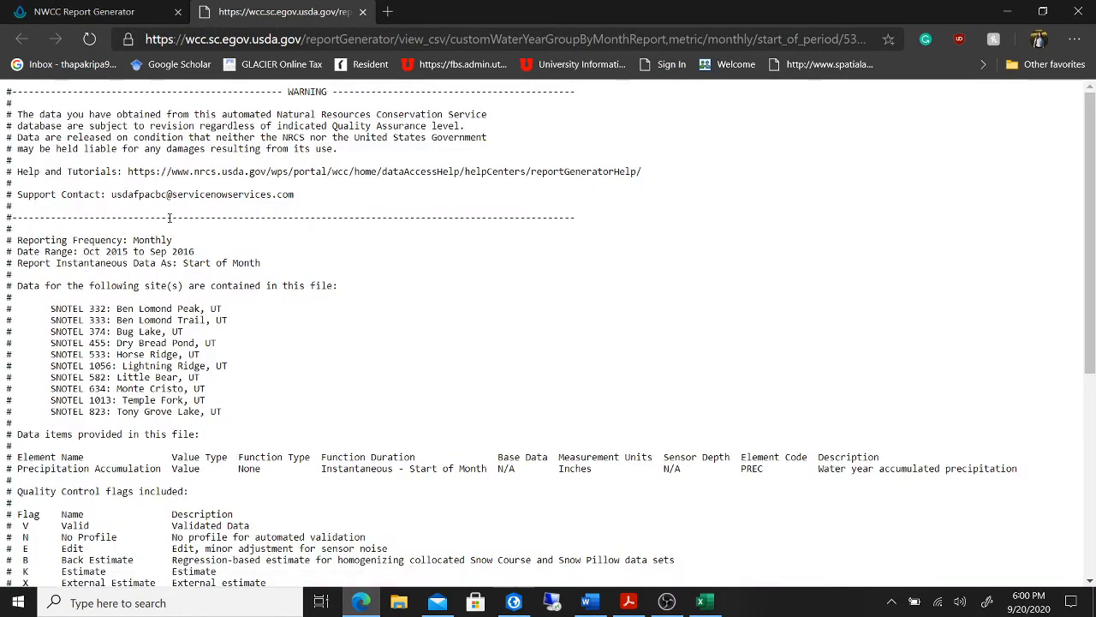
right_click(410, 312)
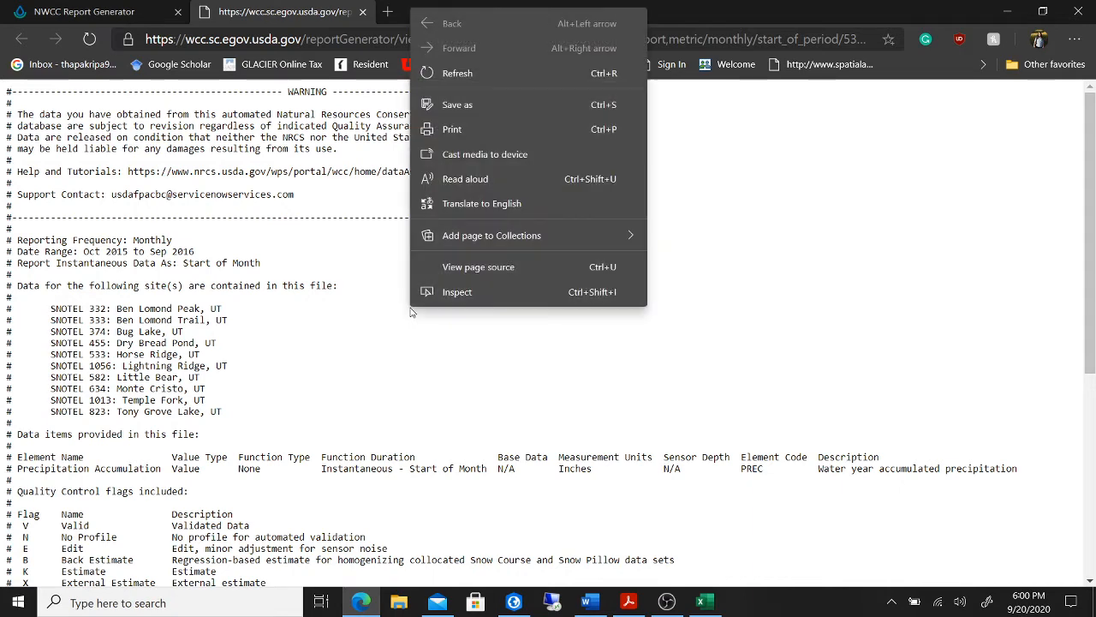
click(526, 104)
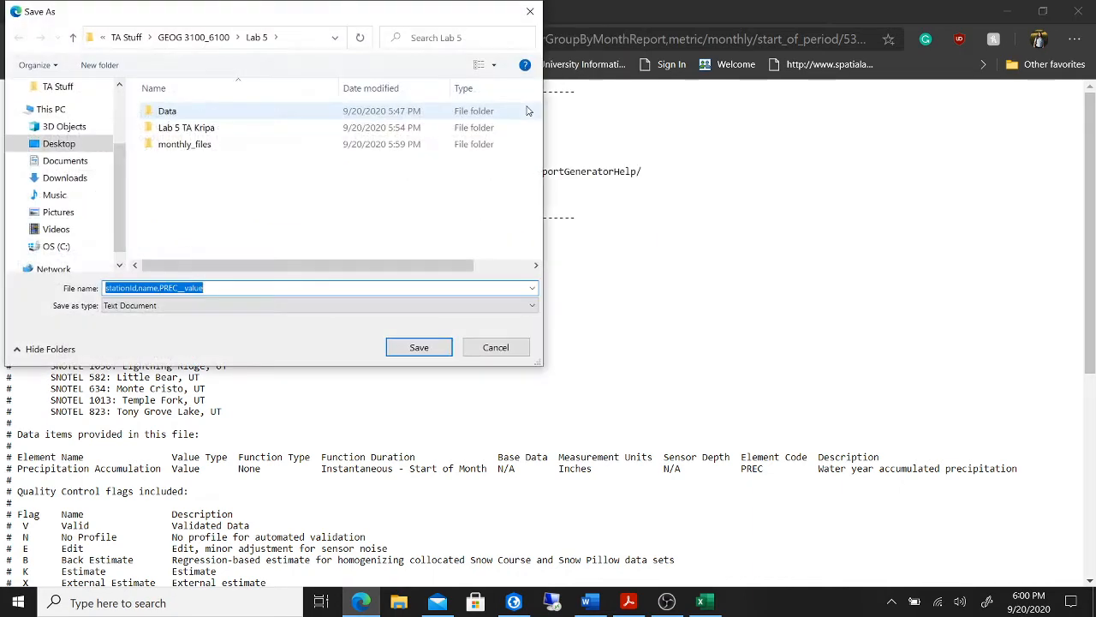
text(monthl)
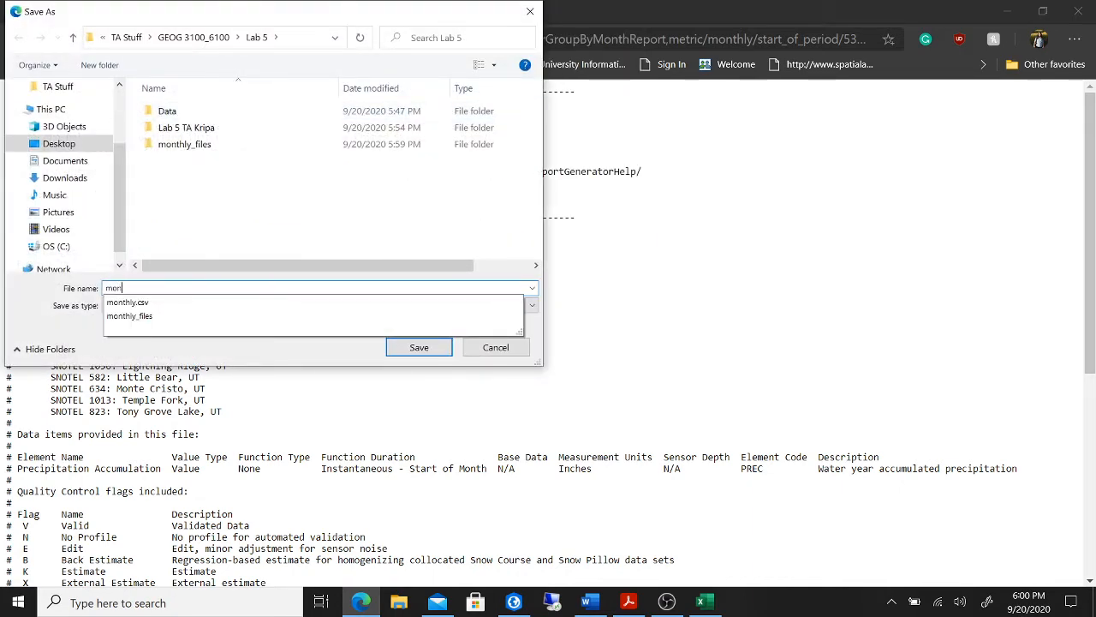
click(206, 304)
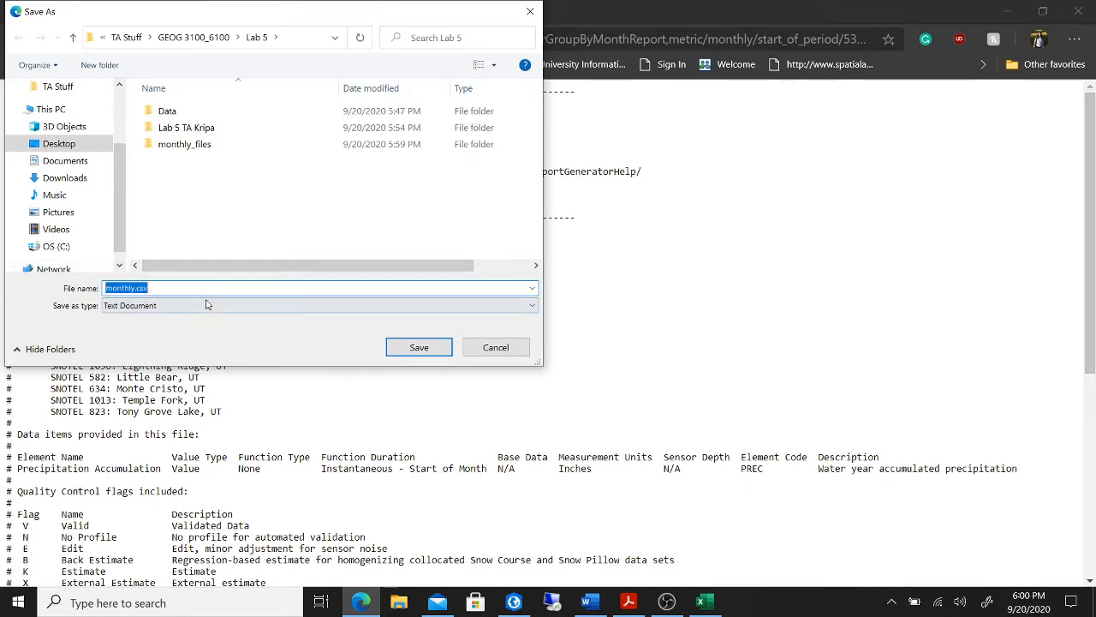
click(413, 346)
click(610, 306)
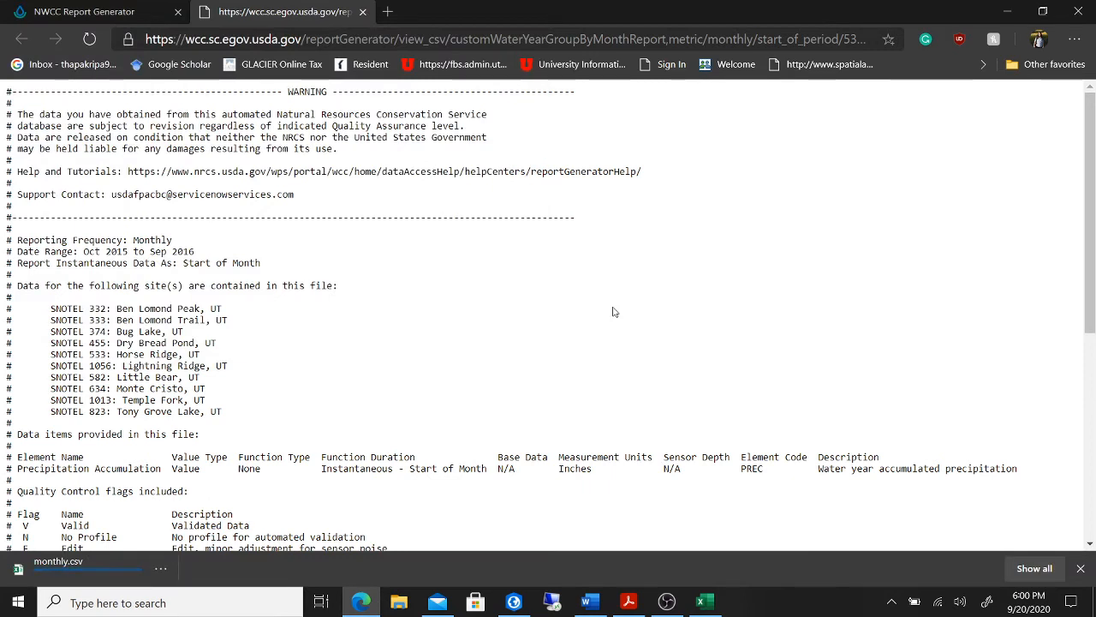
Step: Open monthly.csv in Excel and clear the comment lines in rows 1 to 60 above the station table
click(54, 575)
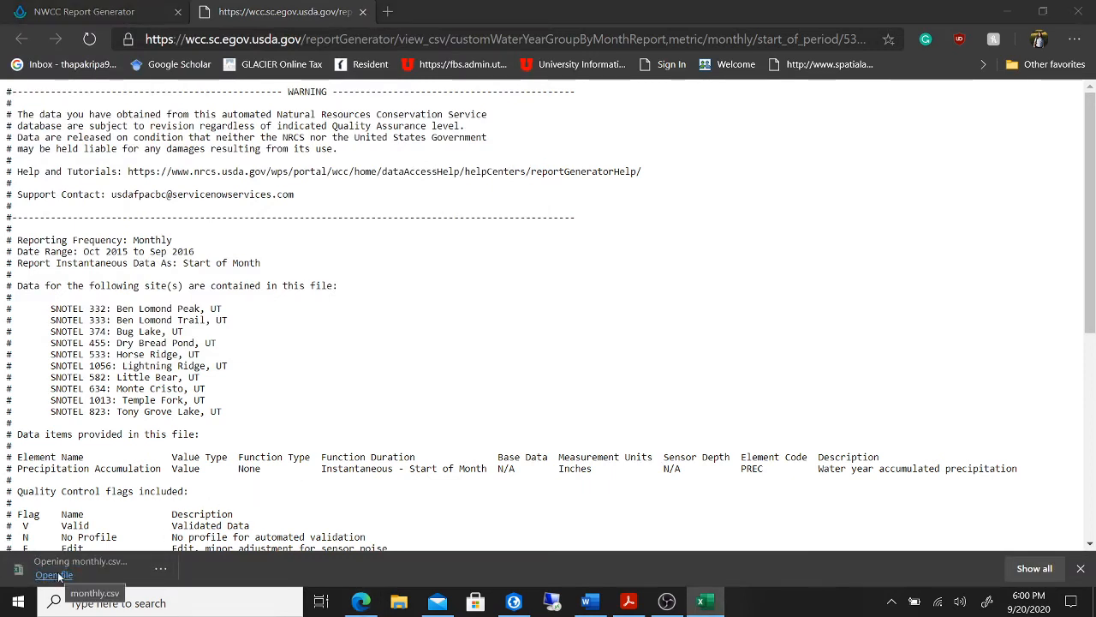
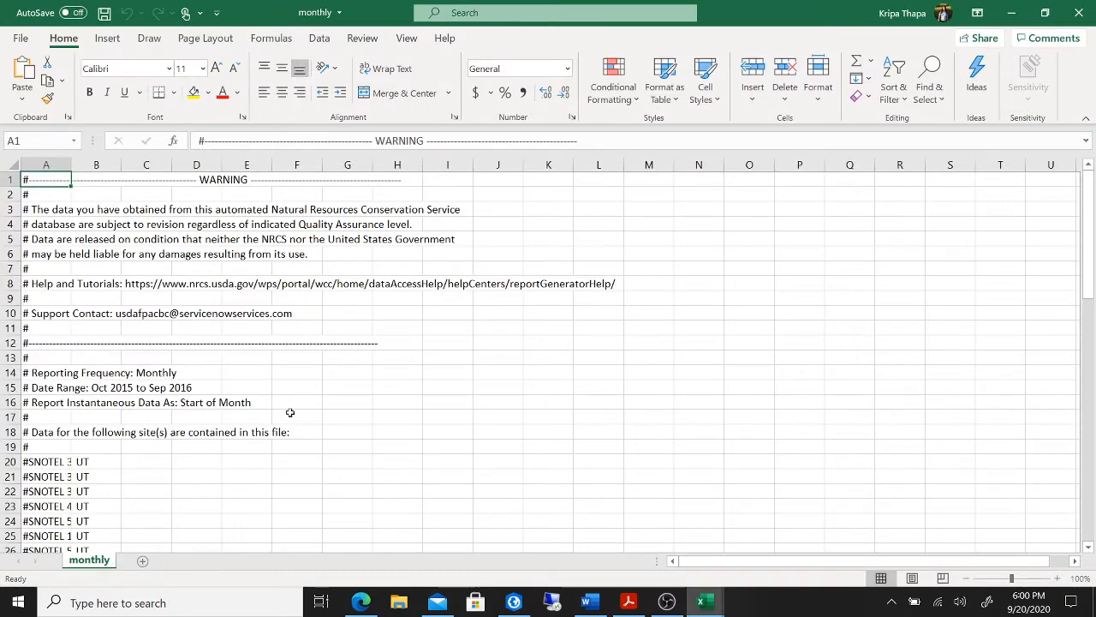
scroll(291, 411, down, 7)
scroll(326, 220, down, 6)
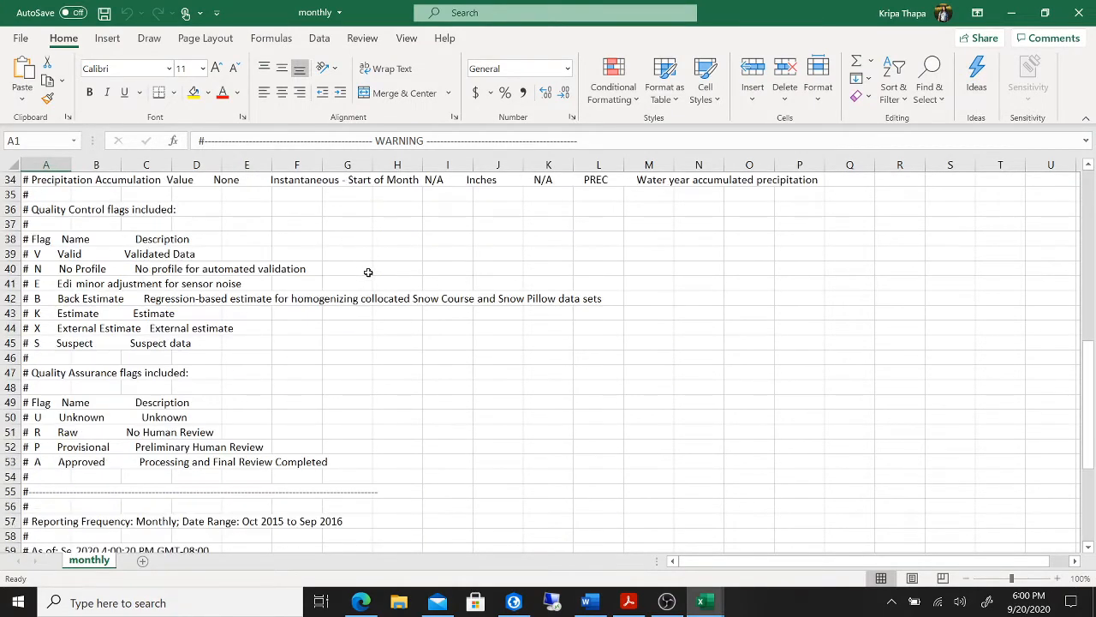
scroll(475, 341, down, 1)
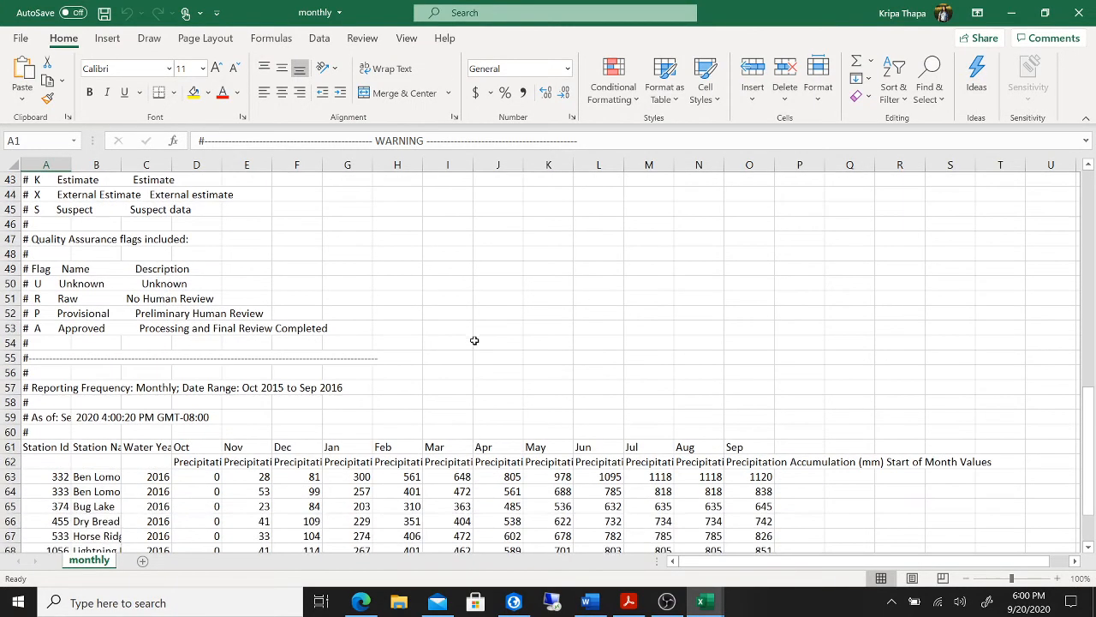
click(27, 433)
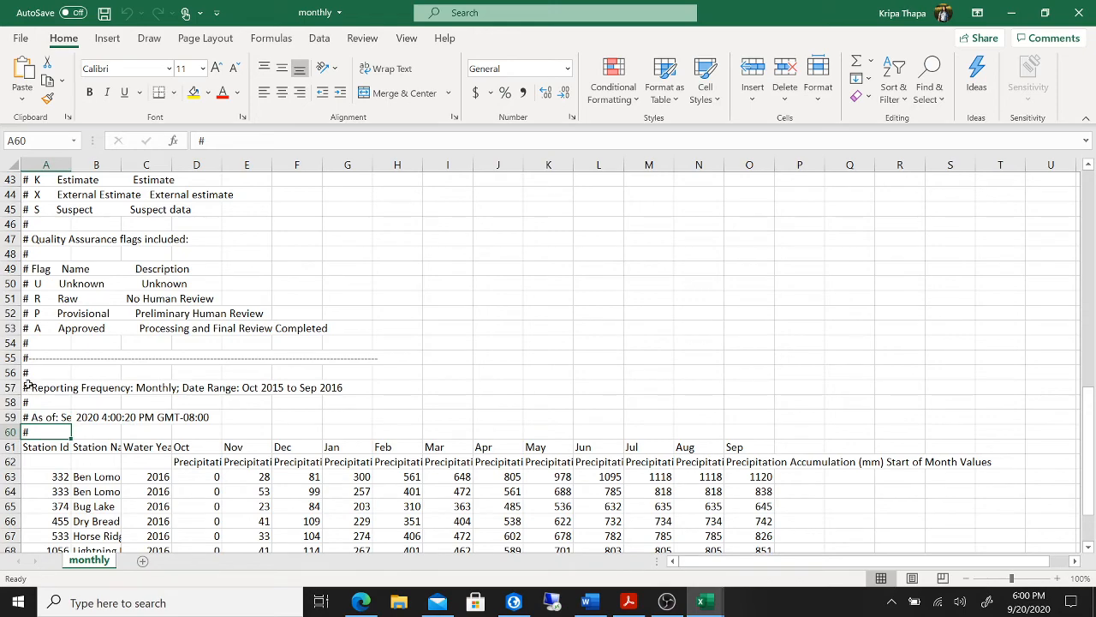
drag(42, 431, 955, 130)
scroll(770, 282, down, 15)
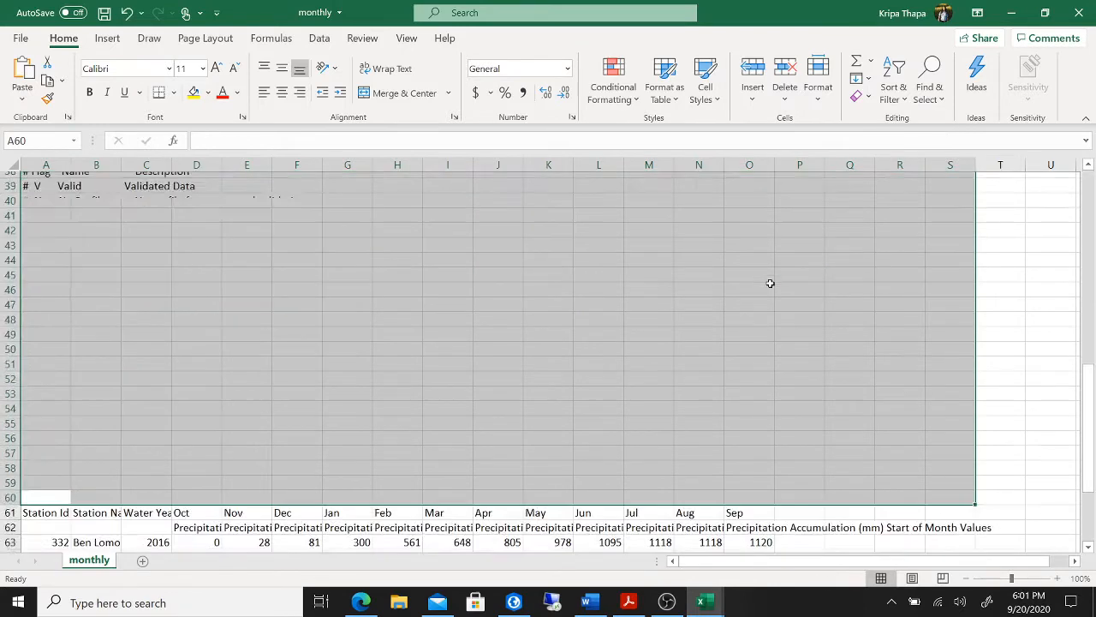
key(Delete)
right_click(280, 274)
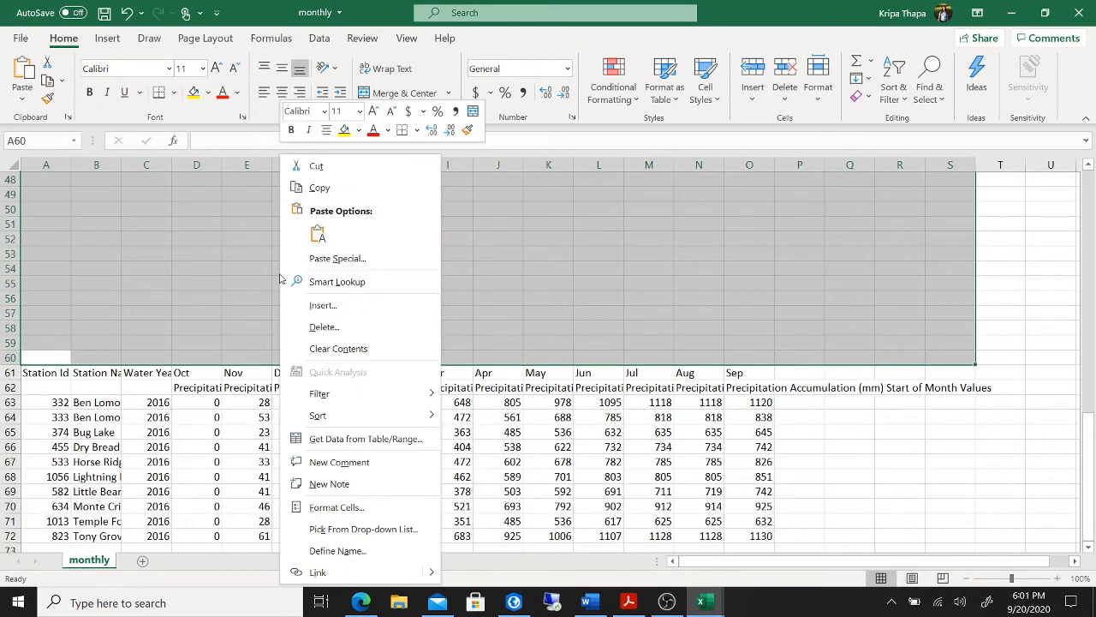
key(Escape)
Step: Move the monthly station table, including its header rows, from row 61 to cell A1
drag(47, 374, 1025, 467)
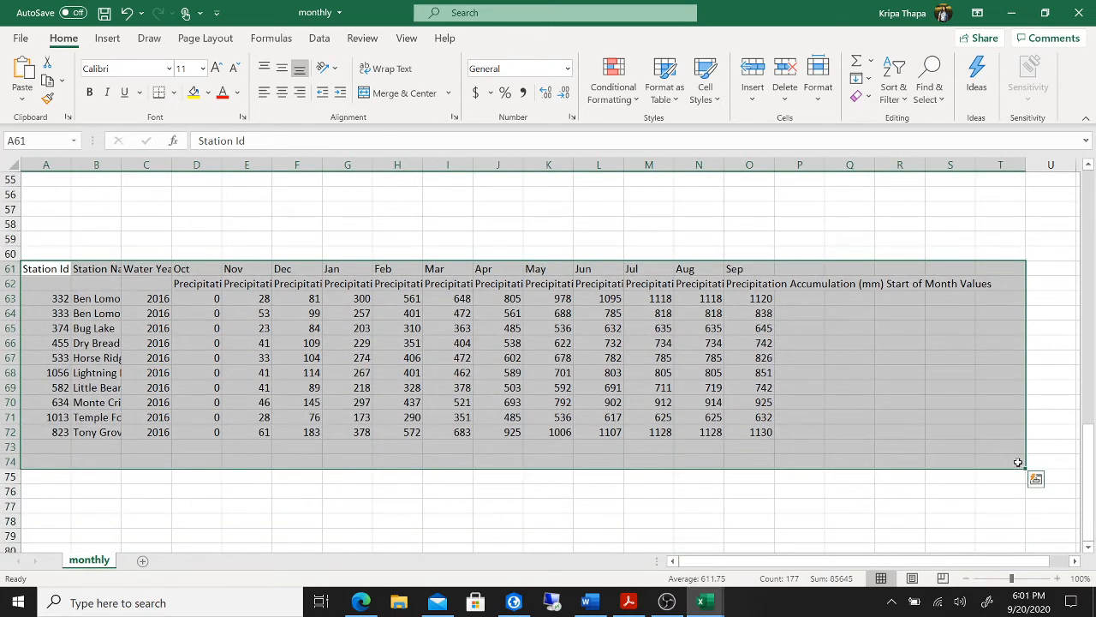
right_click(628, 367)
click(665, 162)
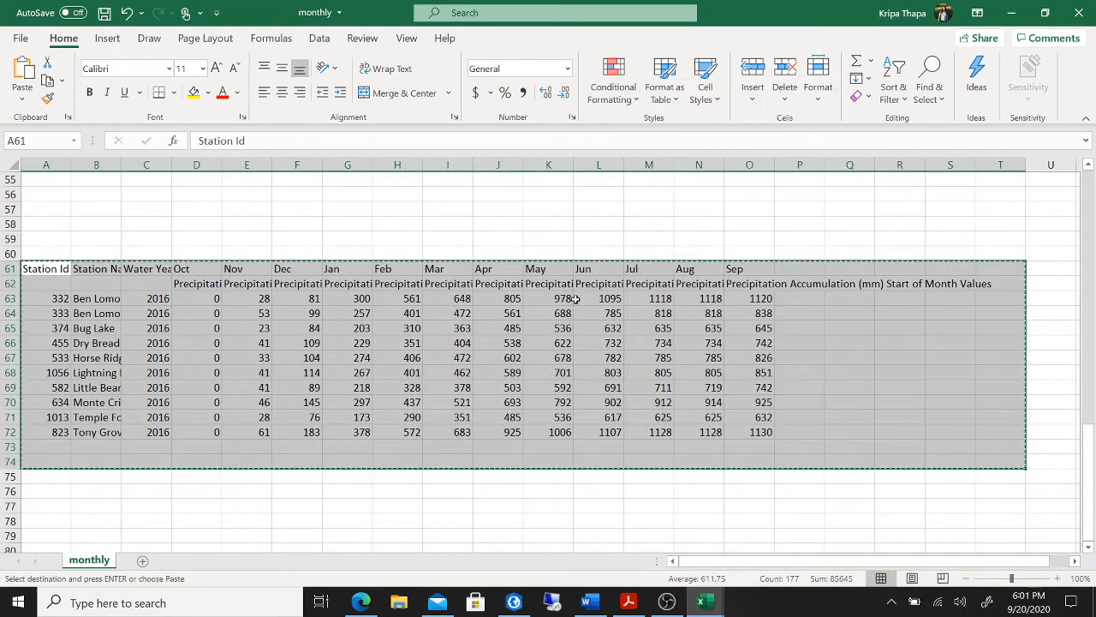
scroll(555, 271, up, 5)
scroll(555, 270, up, 13)
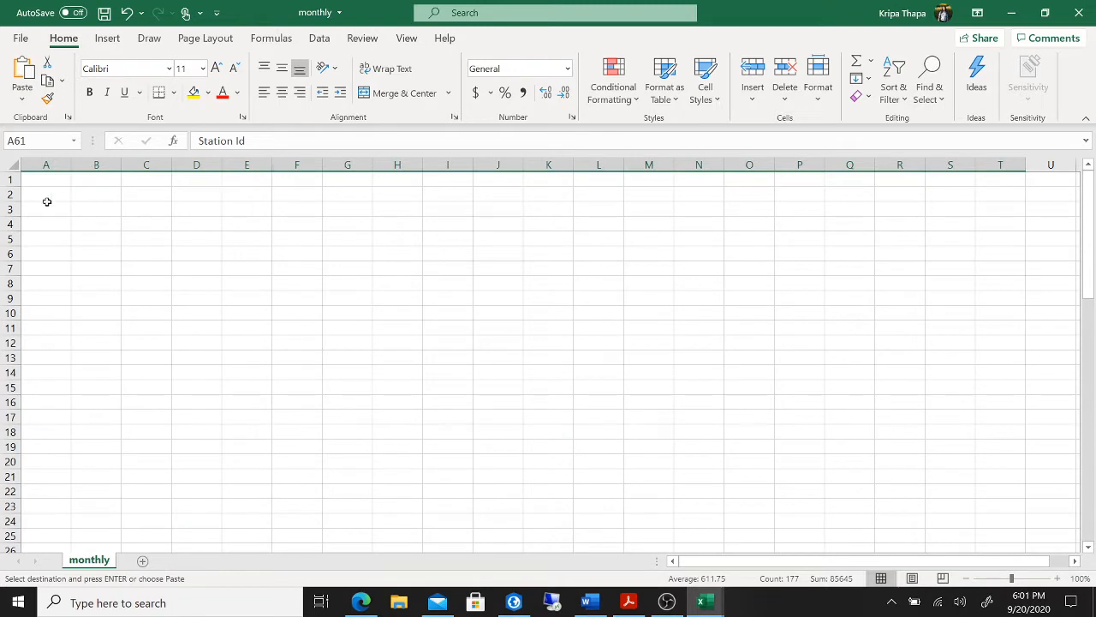
mouse_move(49, 183)
mouse_down()
mouse_move(582, 225)
mouse_move(301, 213)
mouse_move(47, 178)
mouse_up()
right_click(47, 178)
click(75, 233)
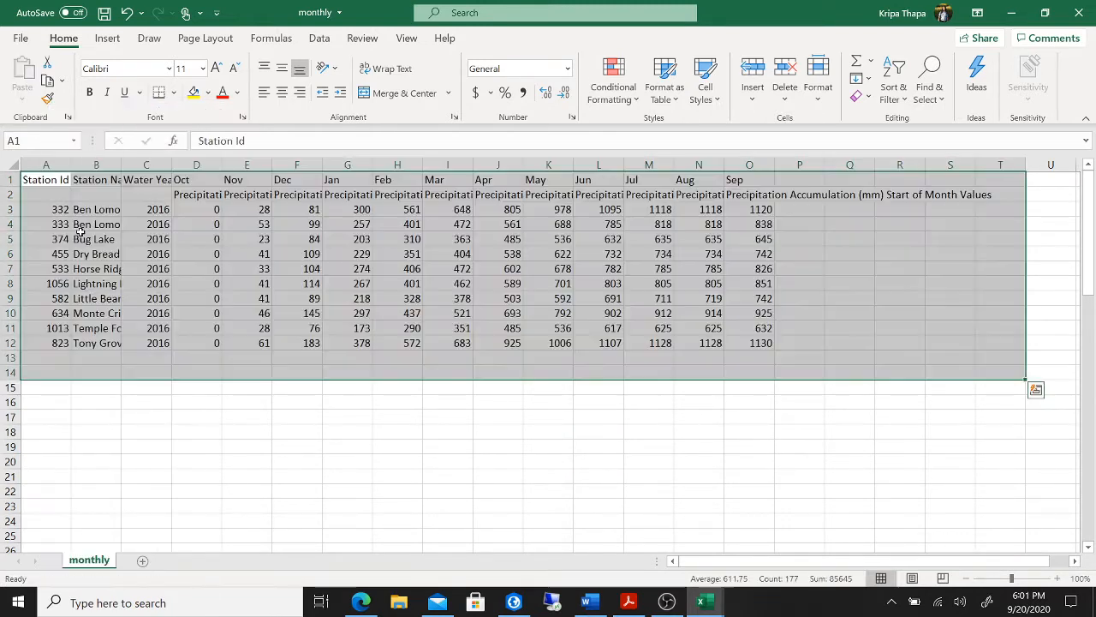
Step: Save the cleaned monthly workbook and close it
click(202, 478)
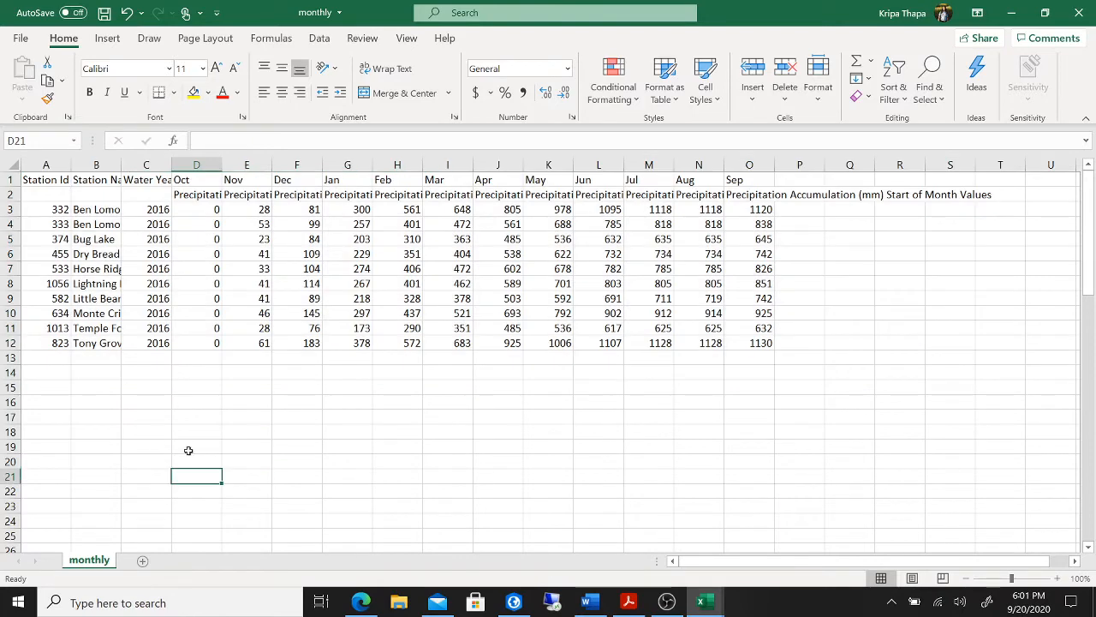
click(104, 14)
click(1079, 12)
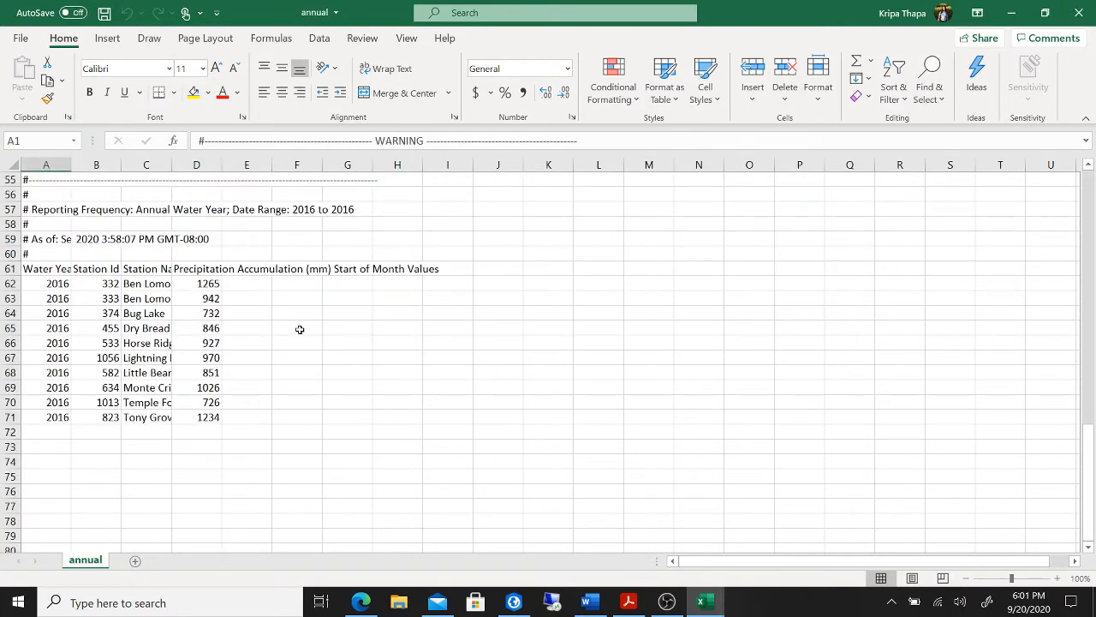
Step: Clear the comment lines in rows 1 to 60 above the station table in the annual workbook
scroll(300, 329, up, 5)
drag(34, 478, 806, 134)
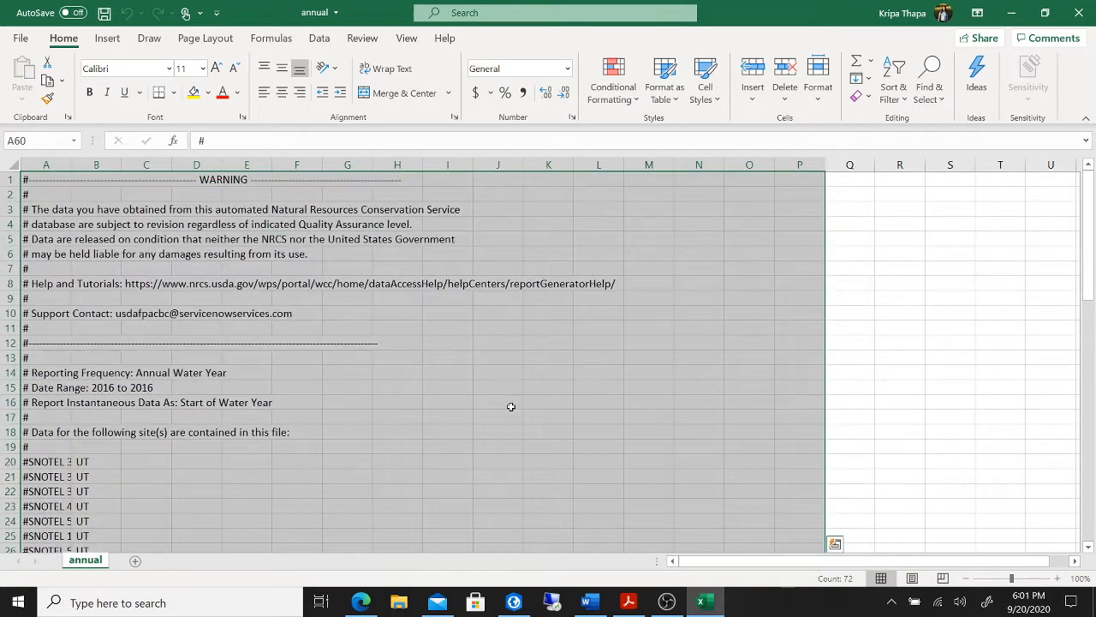
key(Delete)
scroll(510, 406, down, 16)
click(95, 299)
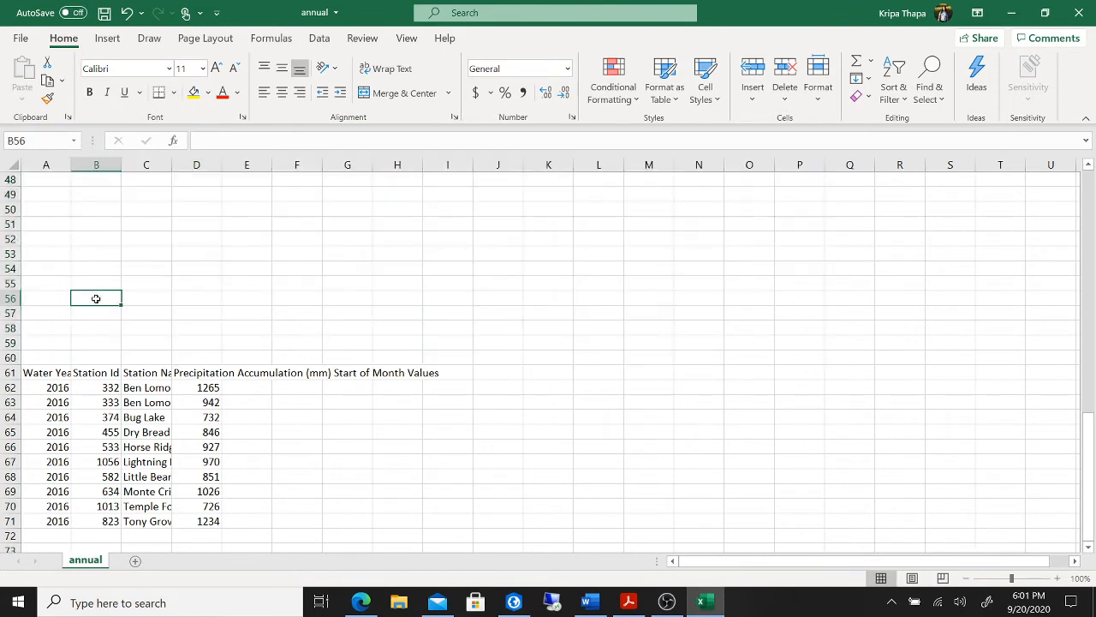
scroll(95, 298, up, 16)
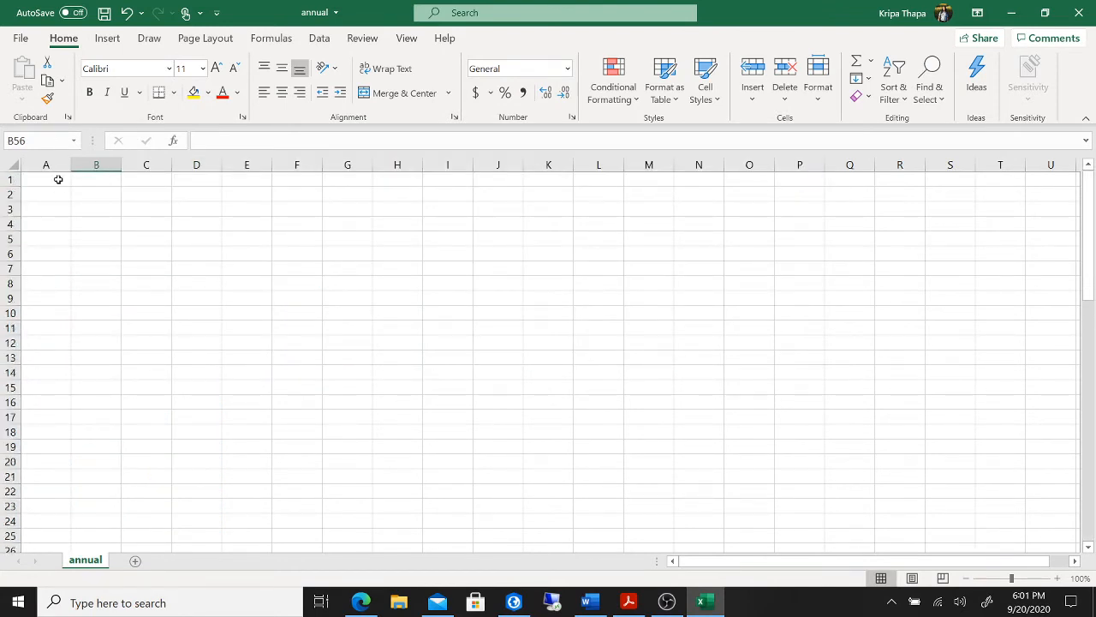
click(58, 179)
right_click(58, 179)
click(52, 232)
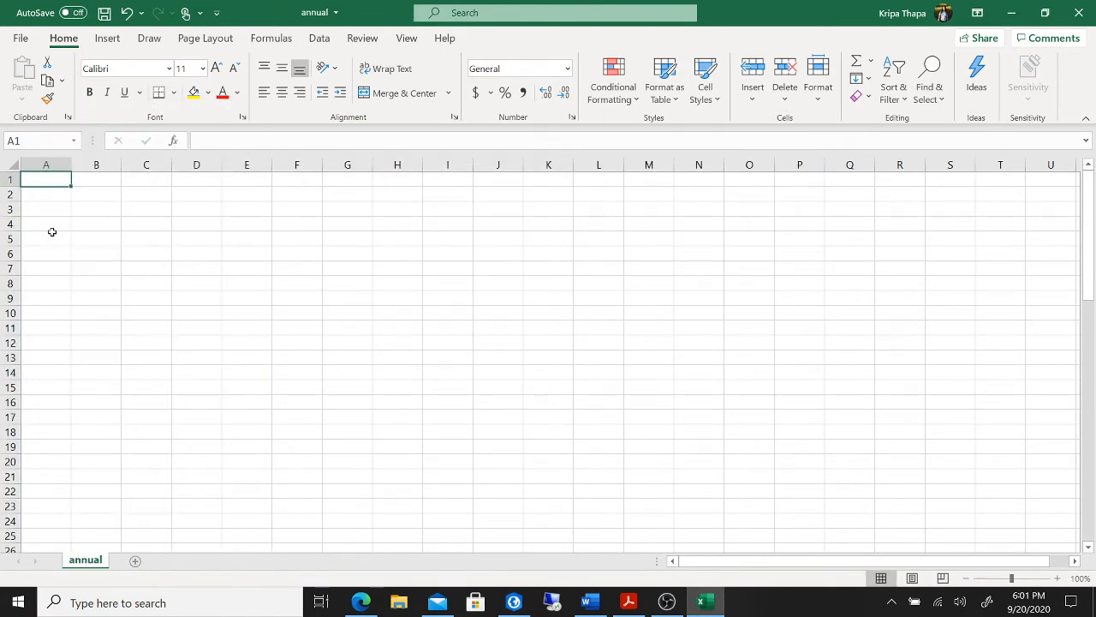
Step: Move the annual station table with its header row from row 61 to cell A1
scroll(235, 348, down, 15)
click(67, 405)
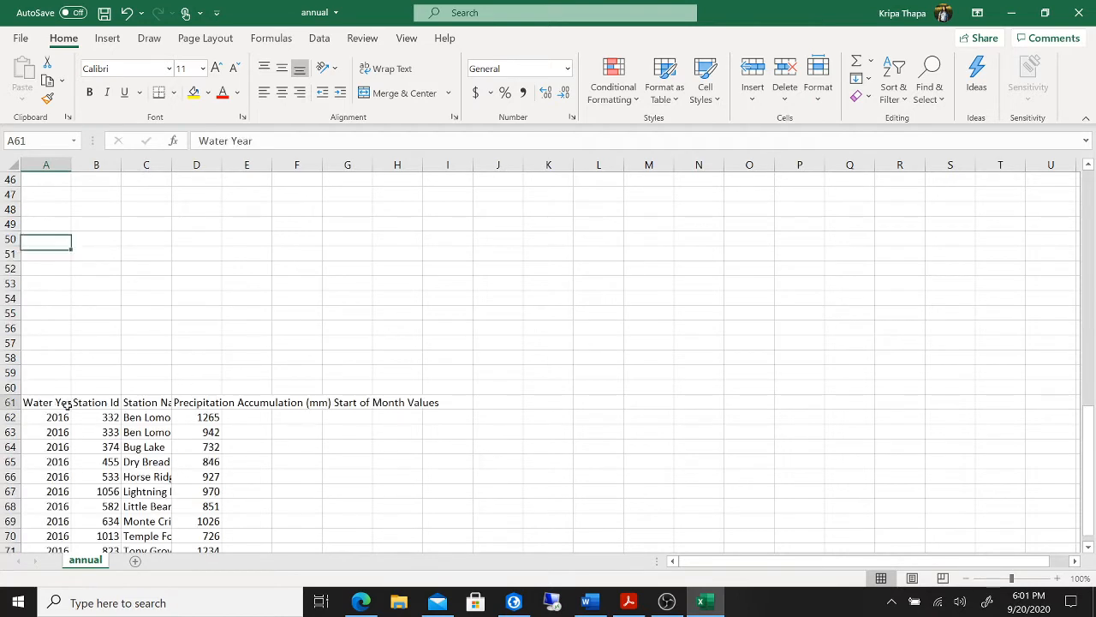
drag(67, 405, 470, 519)
right_click(323, 438)
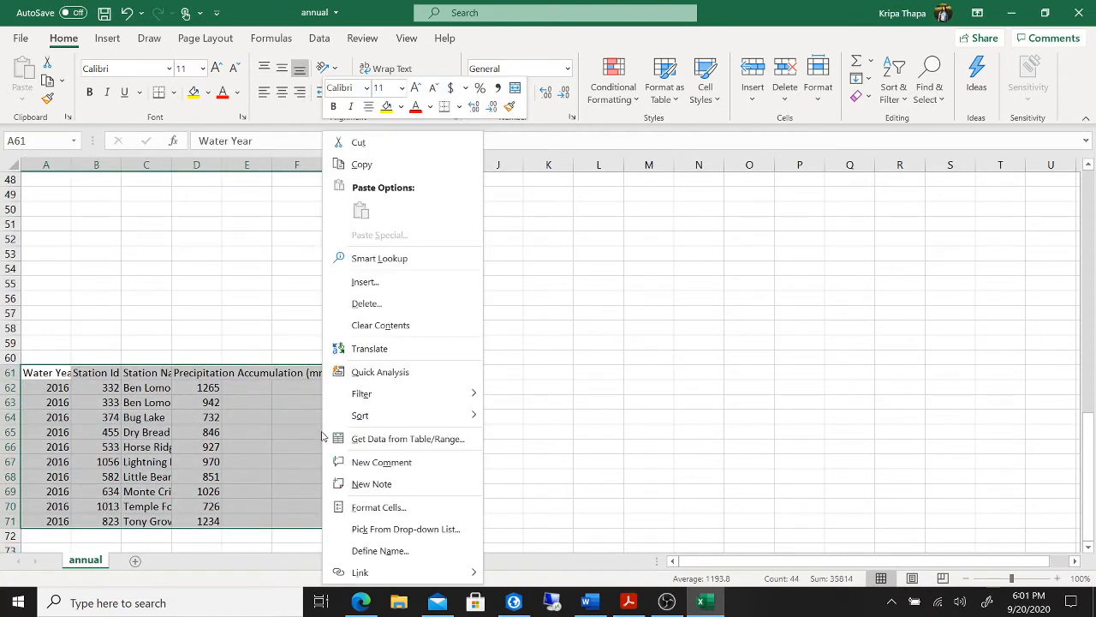
click(407, 146)
scroll(151, 392, up, 15)
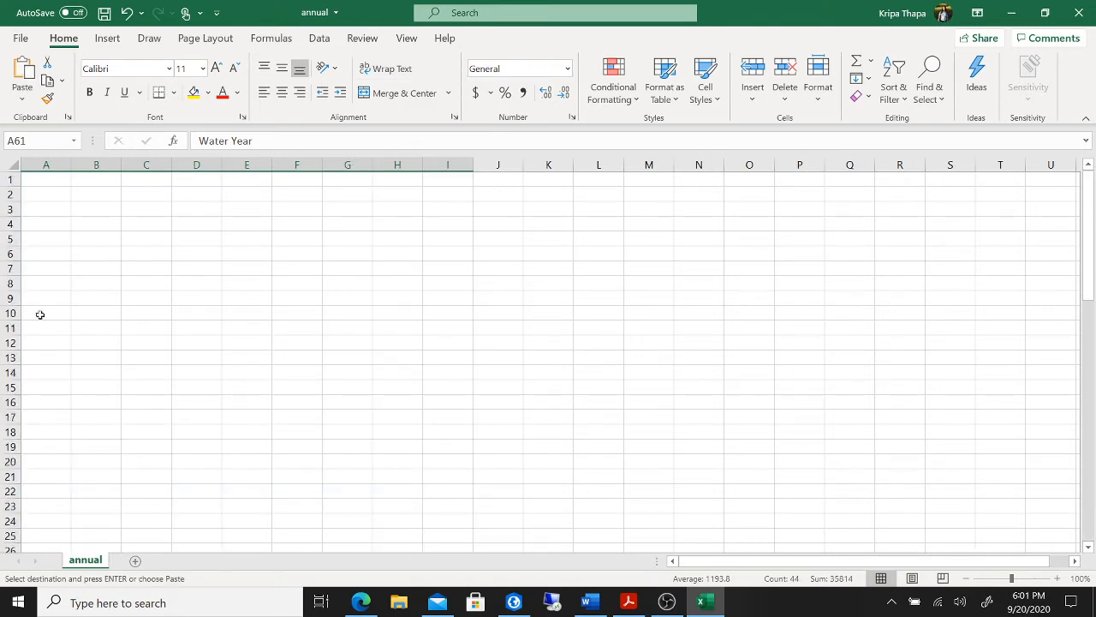
click(47, 183)
right_click(47, 184)
click(88, 234)
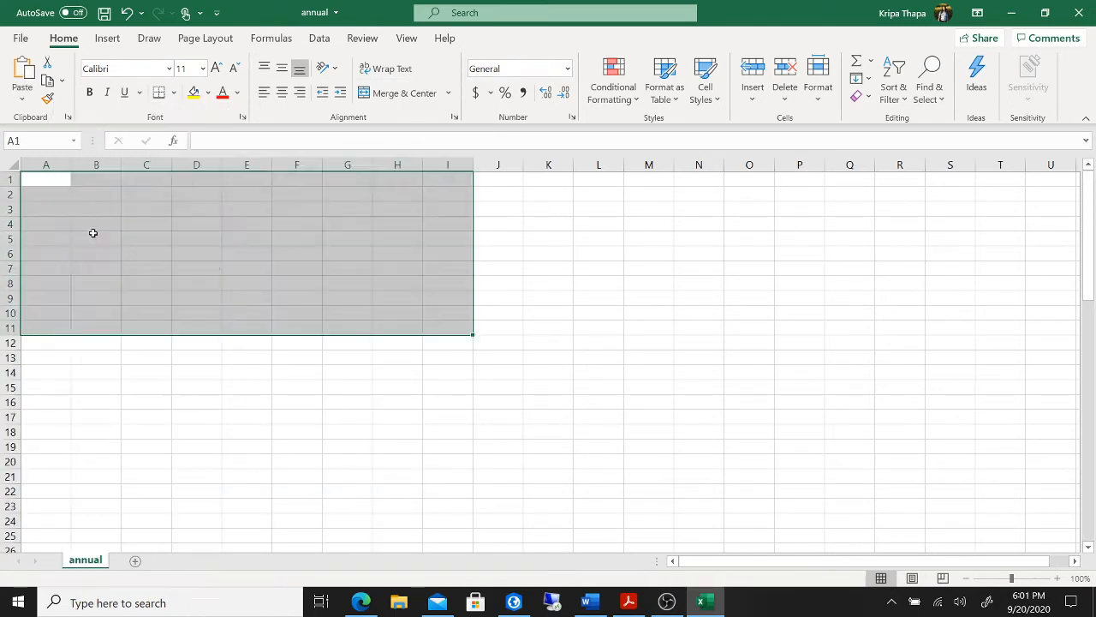
Step: Save and close the annual workbook, and close the browser window with the downloaded report
scroll(529, 465, down, 4)
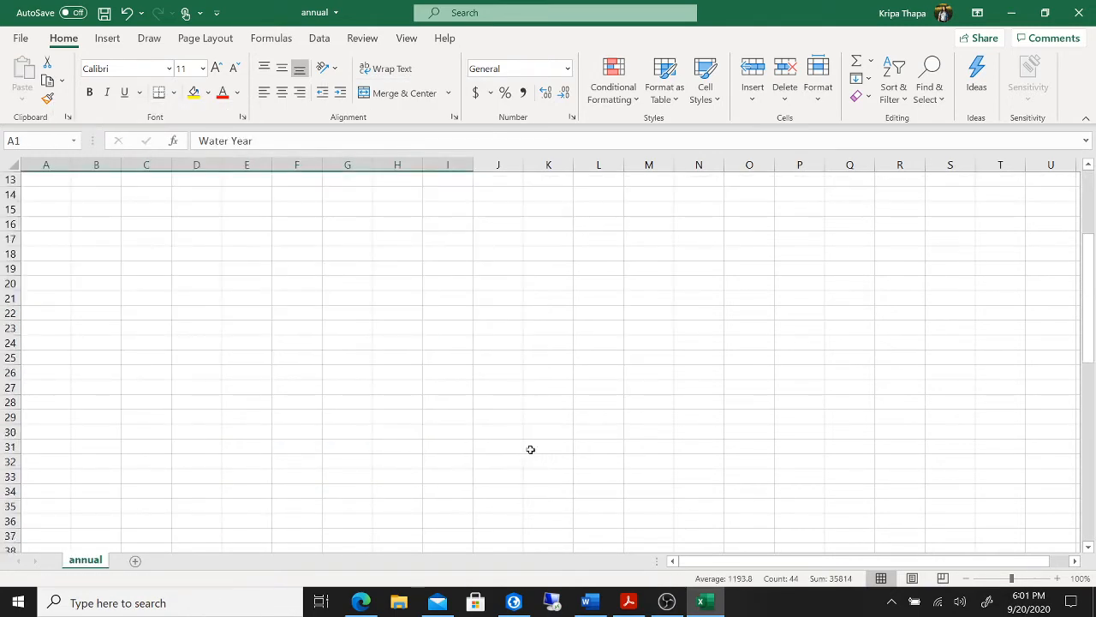
click(105, 12)
click(1079, 12)
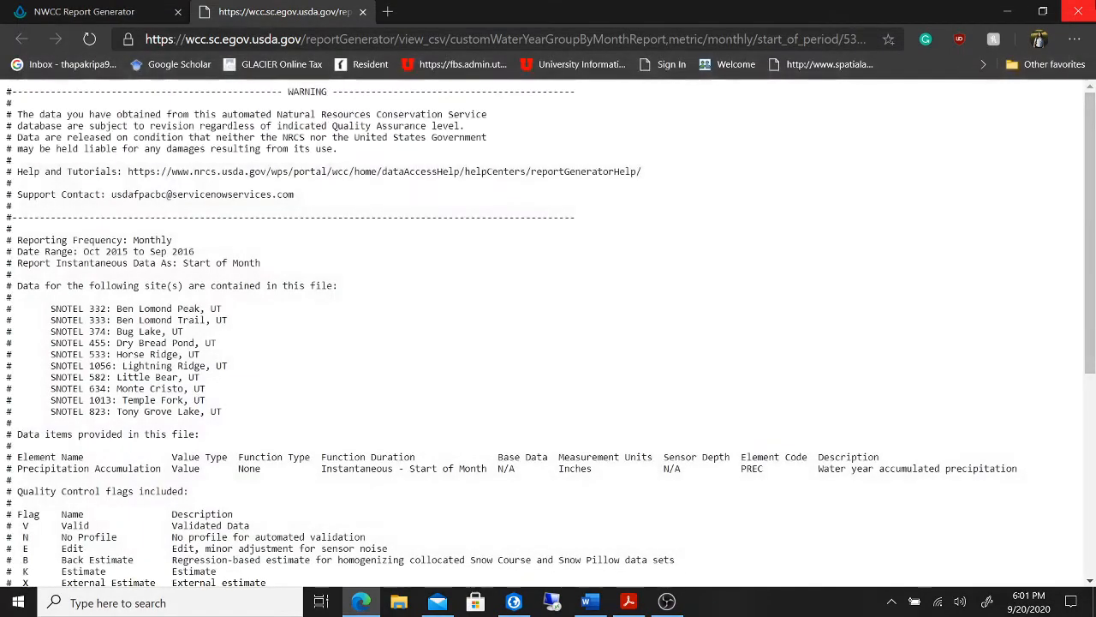
click(1078, 12)
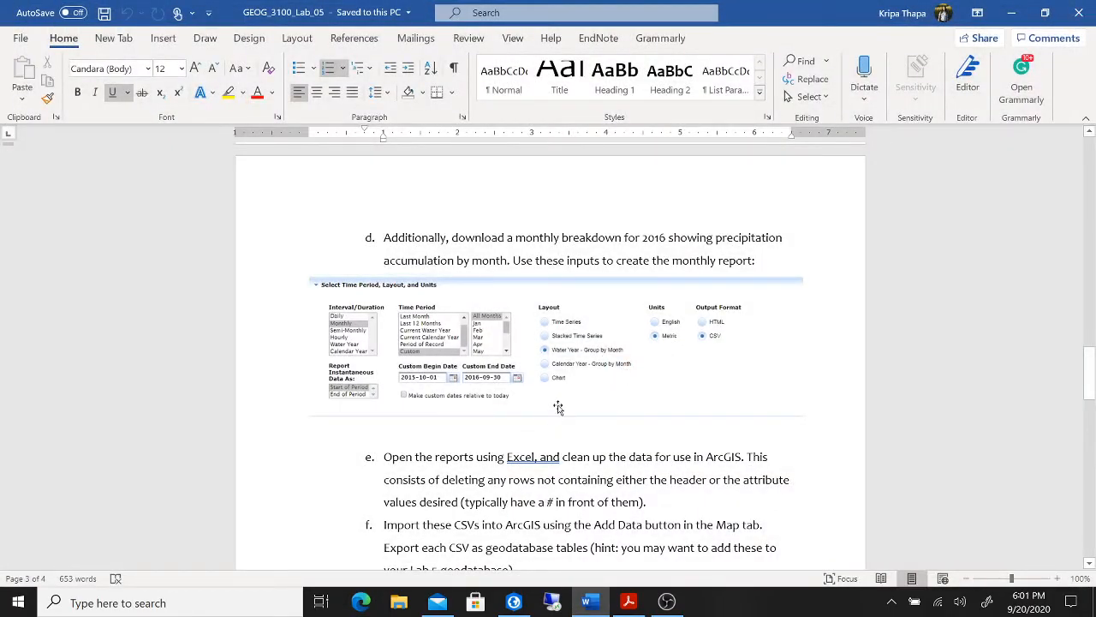
Step: Switch to ArcGIS Pro, close the open attribute table, and add annual.csv and monthly.csv from the Lab 5 folder to the map
scroll(558, 407, down, 3)
click(513, 602)
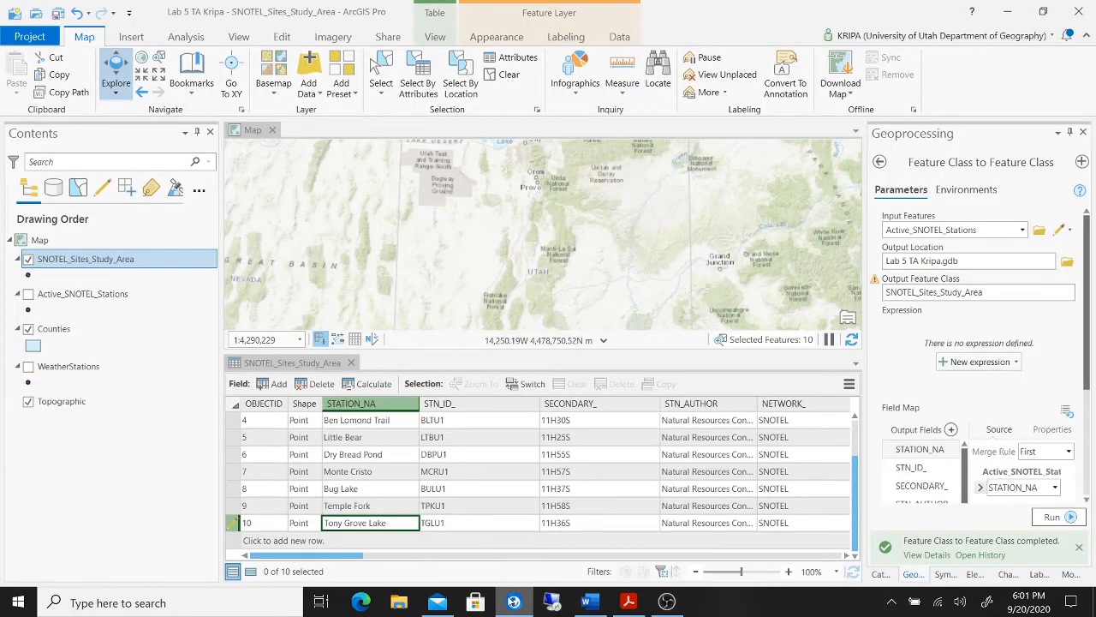
click(351, 363)
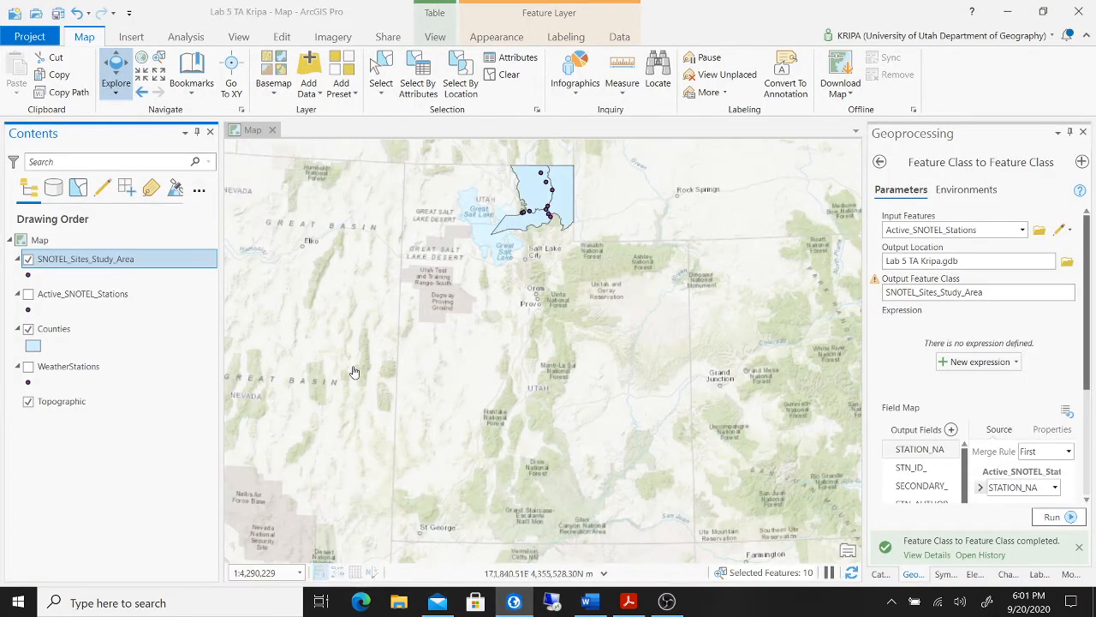
click(310, 94)
click(366, 129)
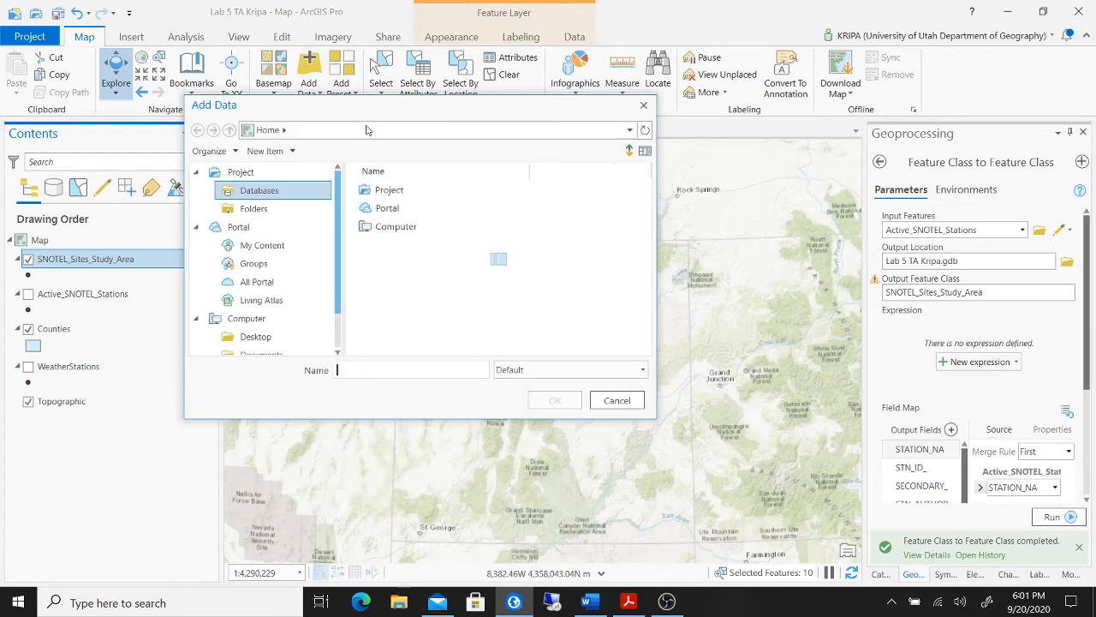
click(645, 130)
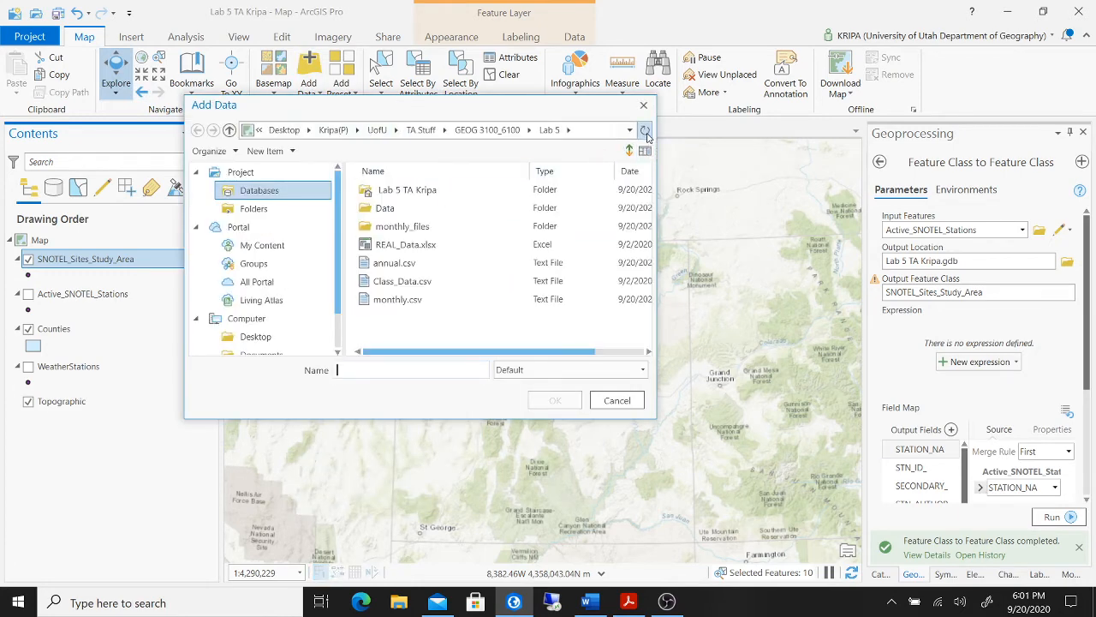
click(441, 264)
ctrl+click(428, 299)
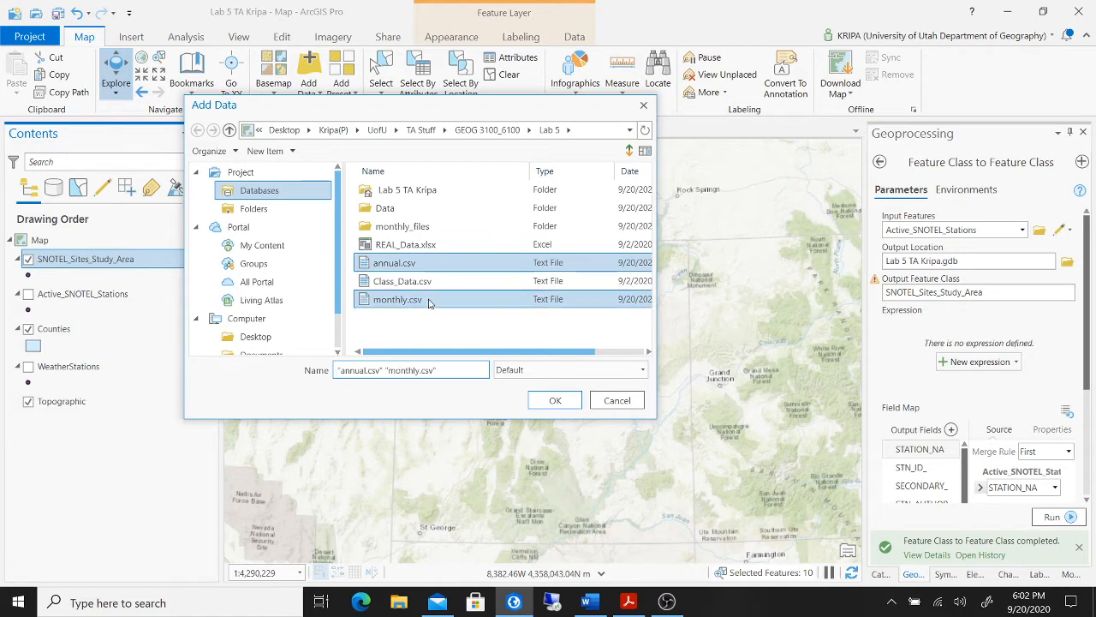
click(555, 400)
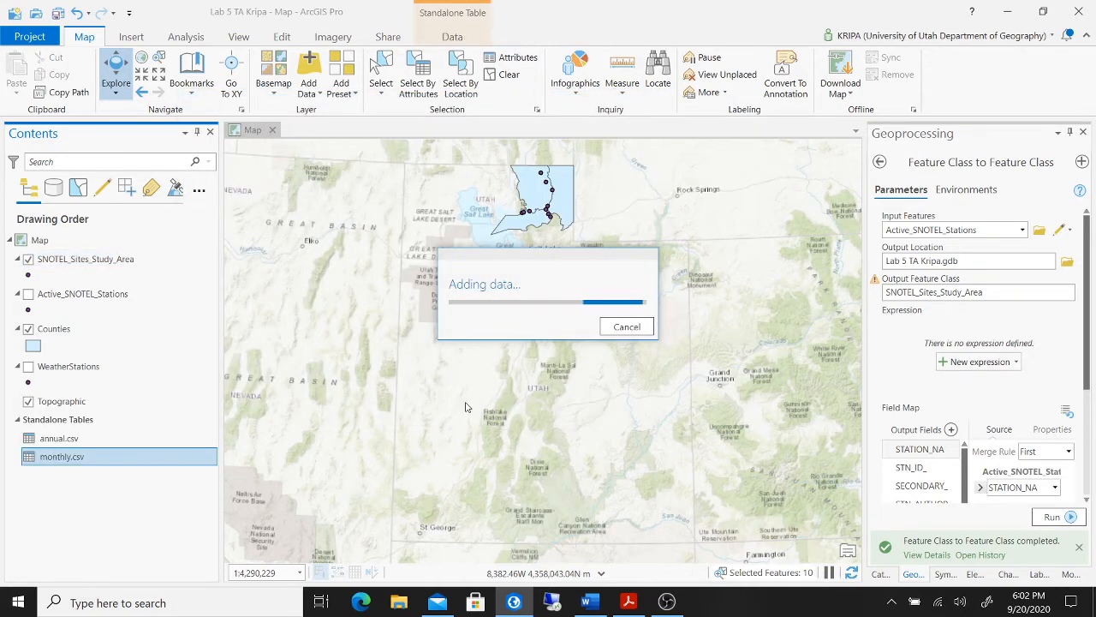
Step: Export the annual.csv table to the project geodatabase as Annual1
click(188, 439)
right_click(187, 439)
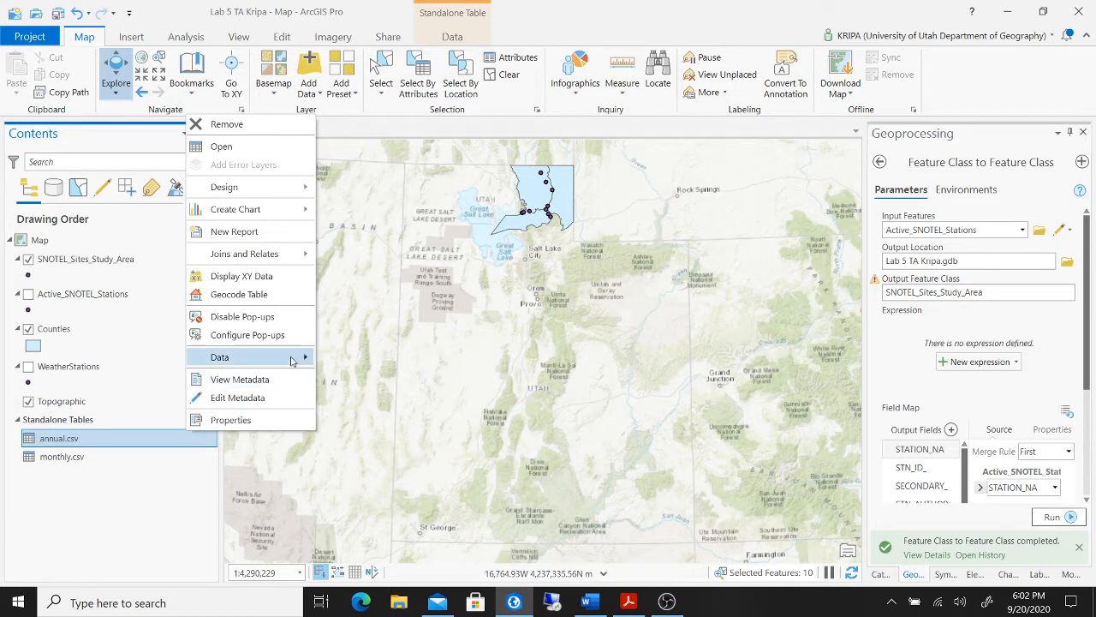
mouse_move(291, 361)
click(360, 358)
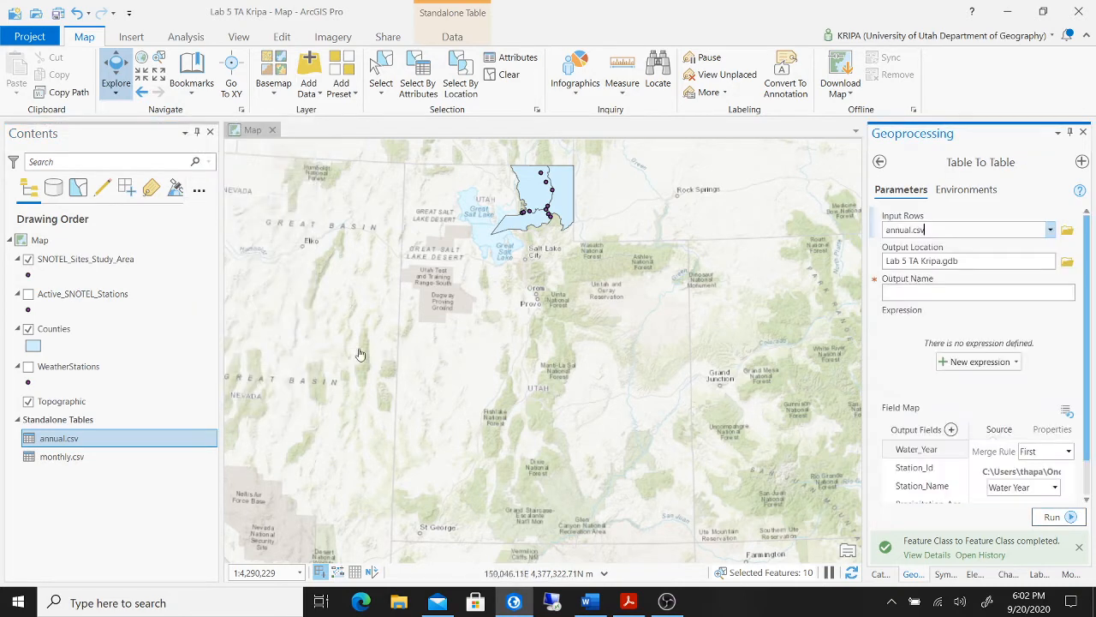
click(948, 290)
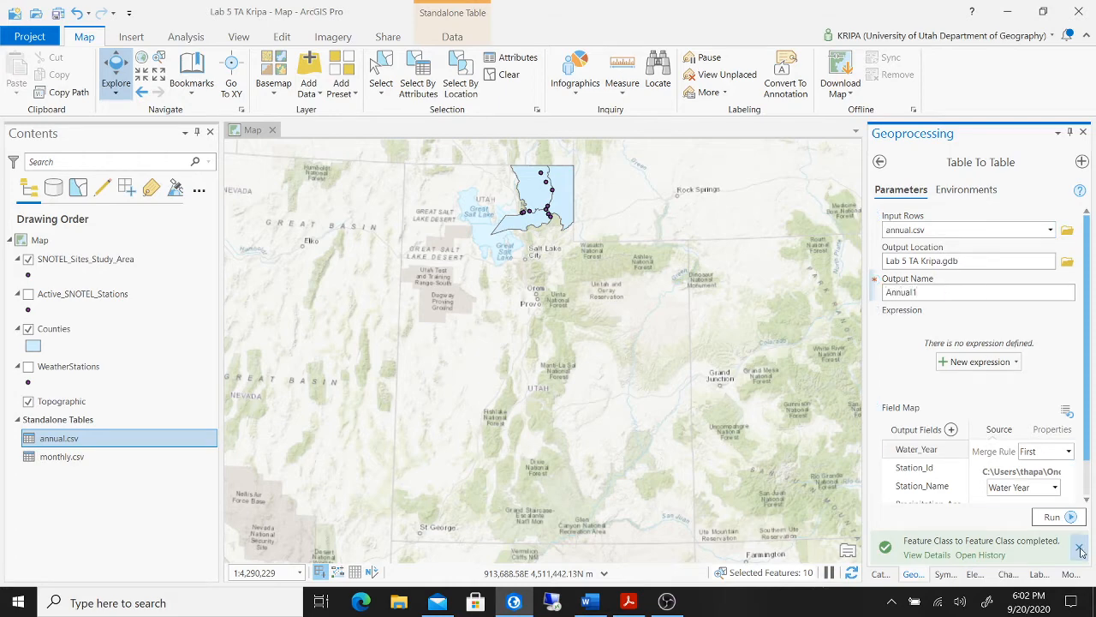
click(1052, 517)
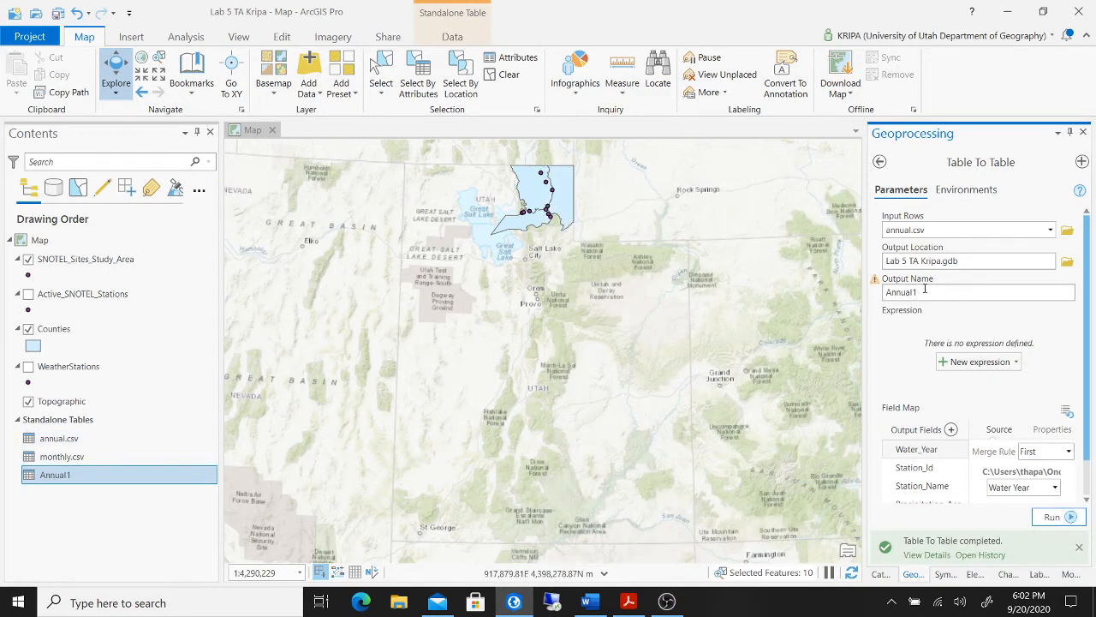
Step: Export the monthly.csv table to the project geodatabase as Monthly1
right_click(140, 458)
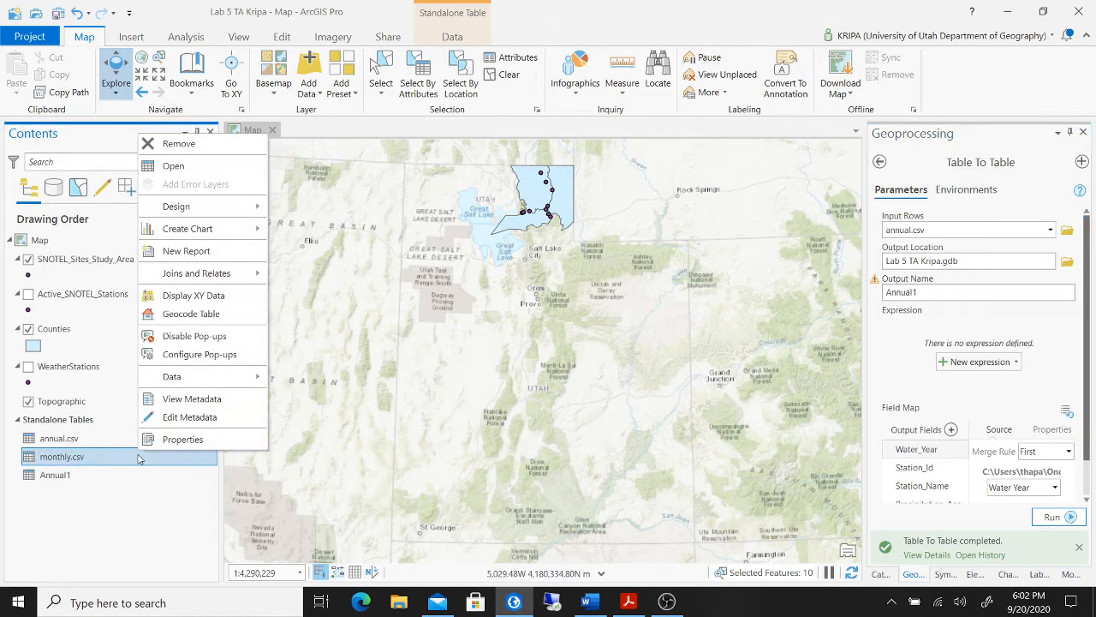
mouse_move(233, 377)
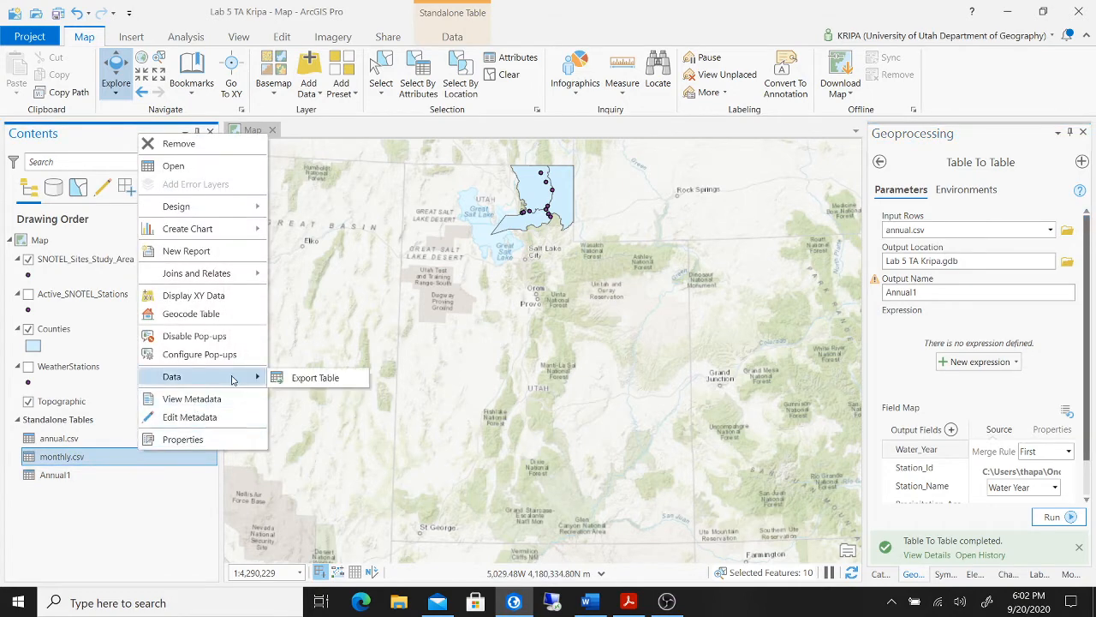
click(315, 378)
click(924, 294)
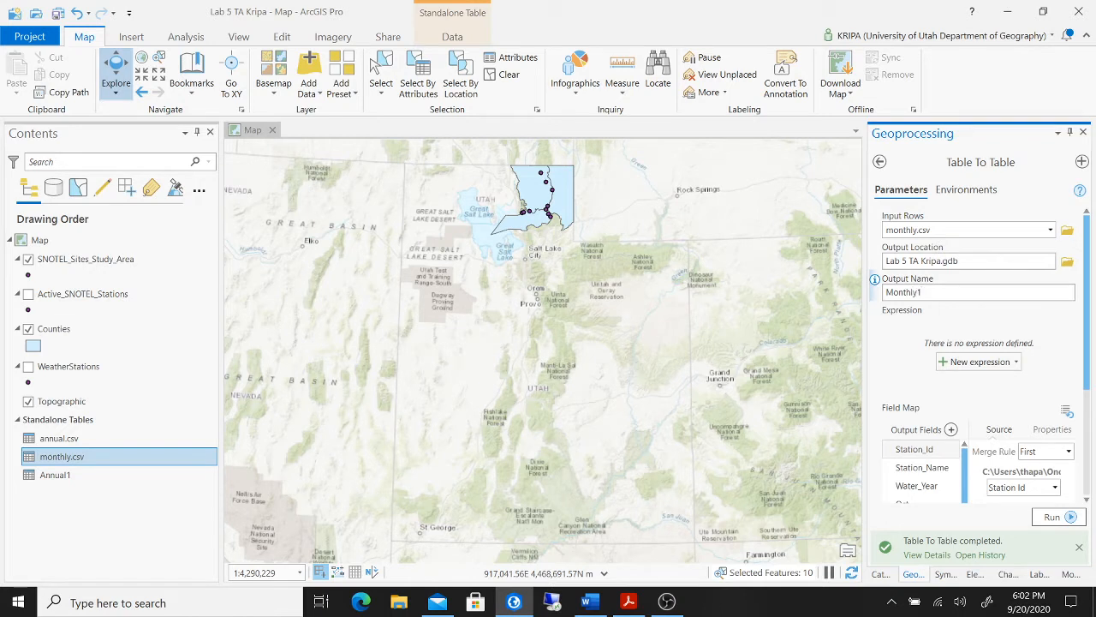
click(1055, 516)
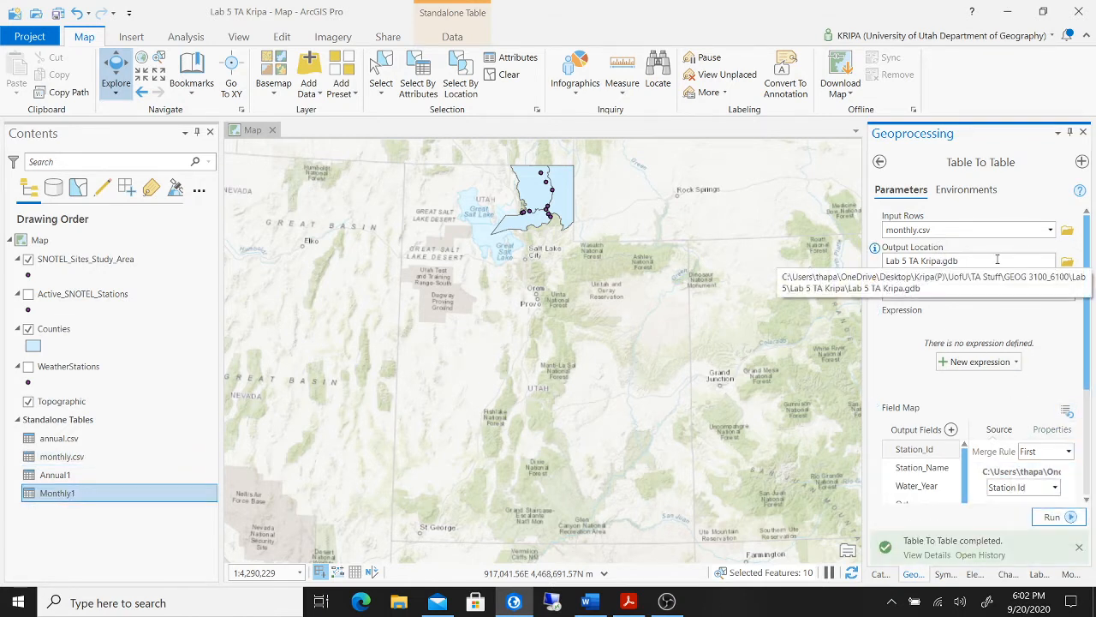
Step: Remove annual.csv and monthly.csv from the standalone tables and save the project
click(133, 461)
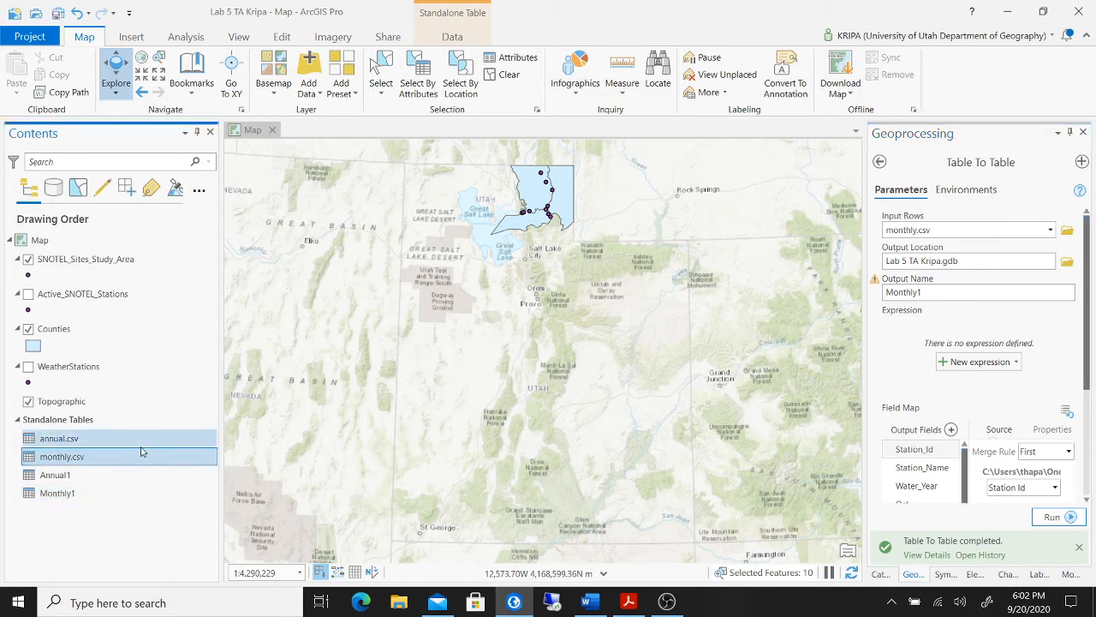
ctrl+click(146, 440)
right_click(145, 445)
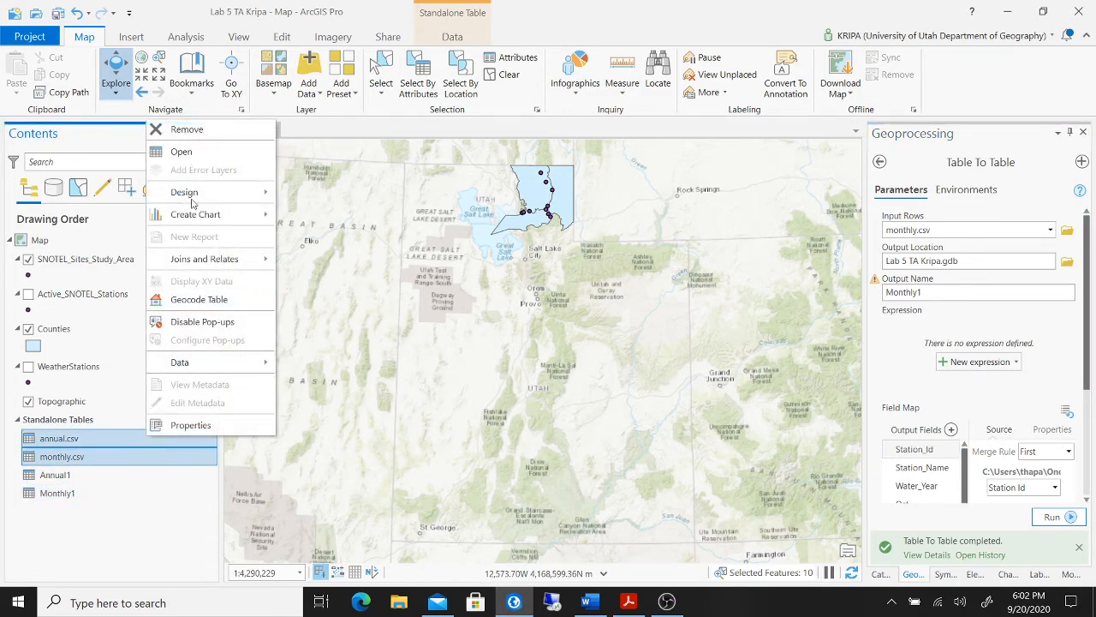
click(185, 129)
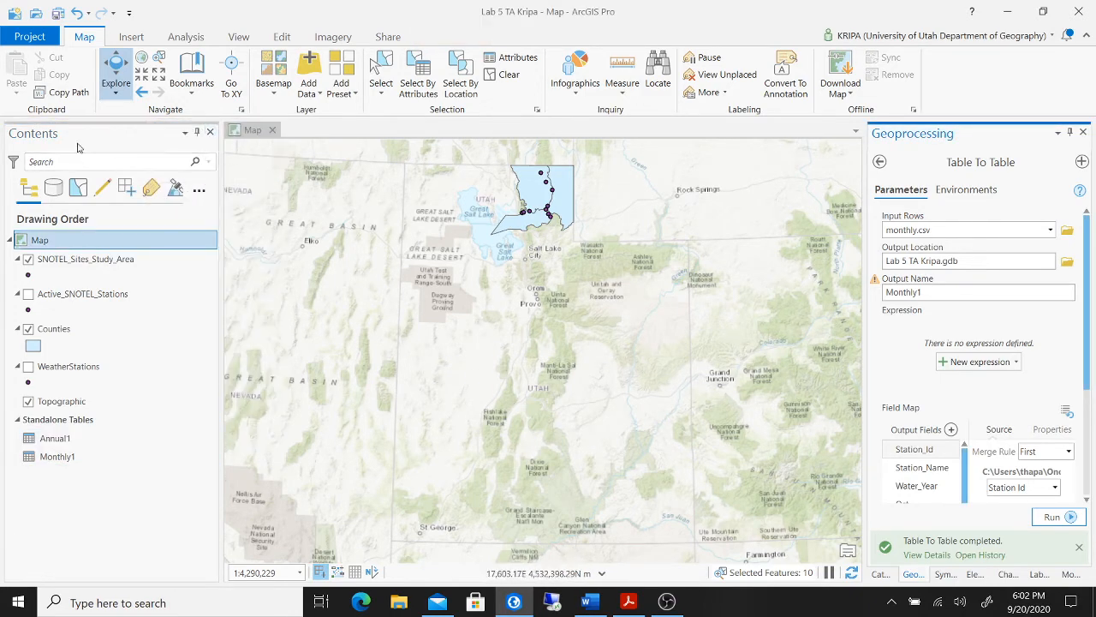
click(57, 13)
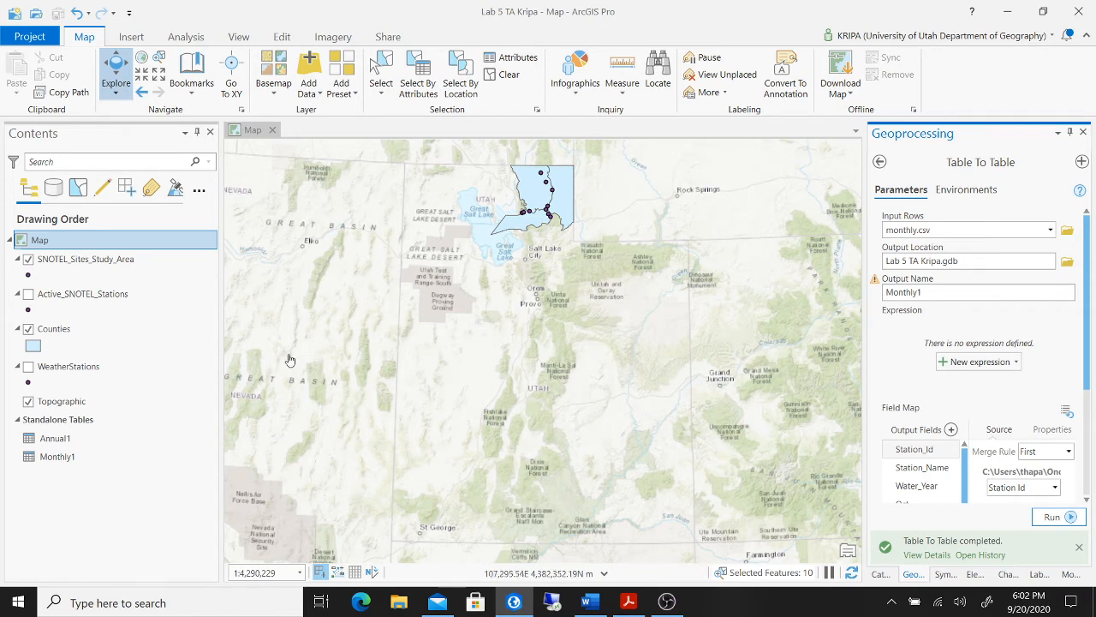
Step: Open the Annual1 standalone table to examine its station and precipitation fields
double_click(149, 443)
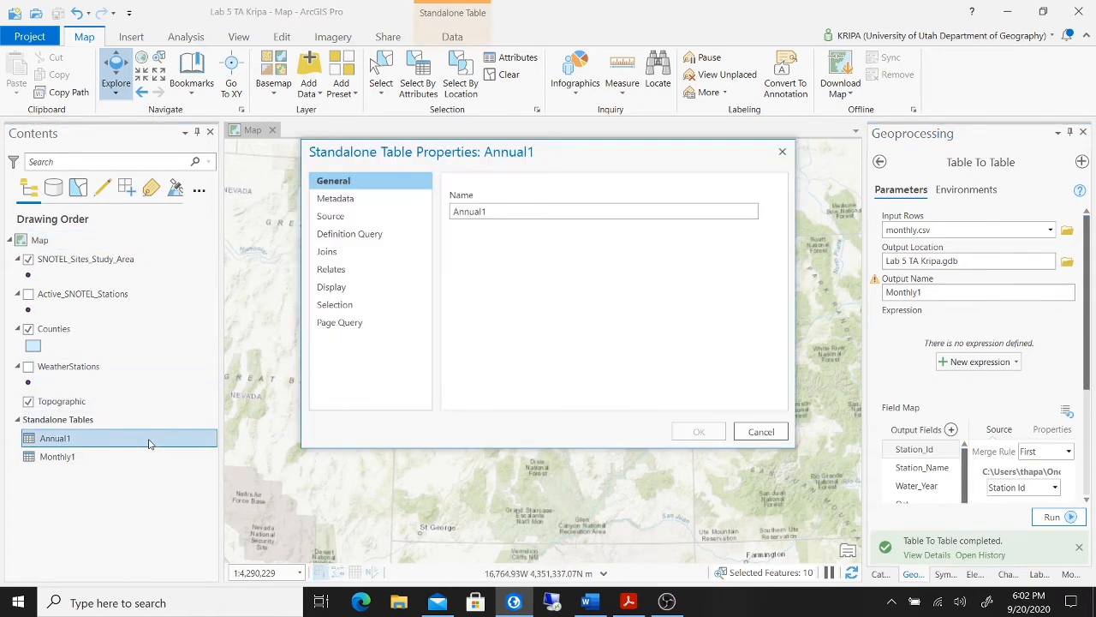
click(782, 152)
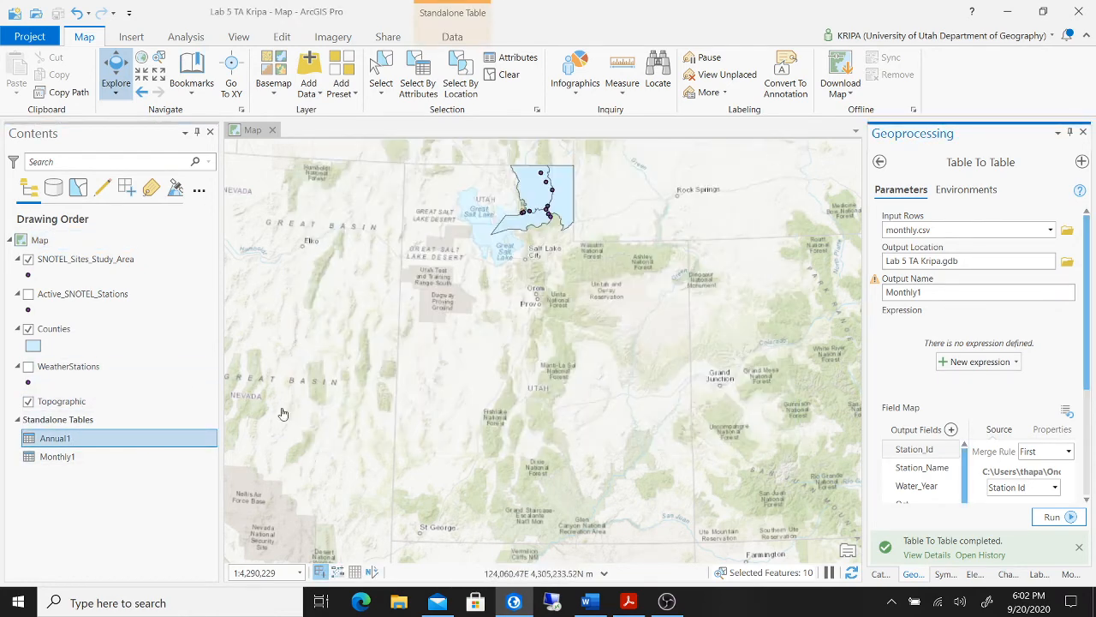
right_click(167, 443)
click(199, 152)
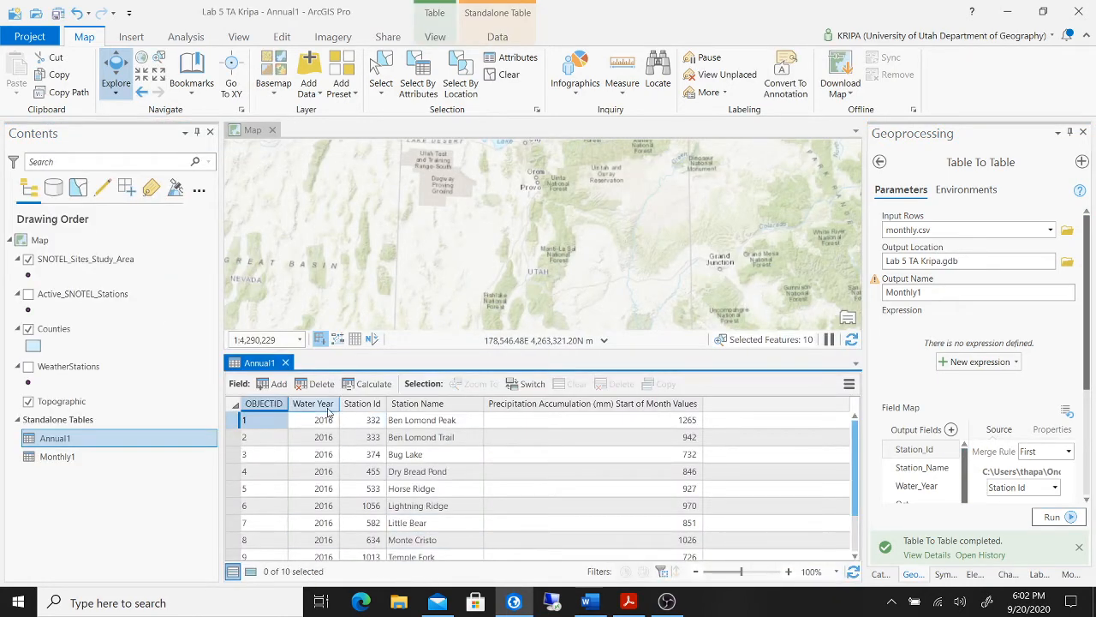
Step: Compare the SNOTEL_Sites_Study_Area attribute table with Annual1 to look for a shared station field, and close both tables
right_click(100, 259)
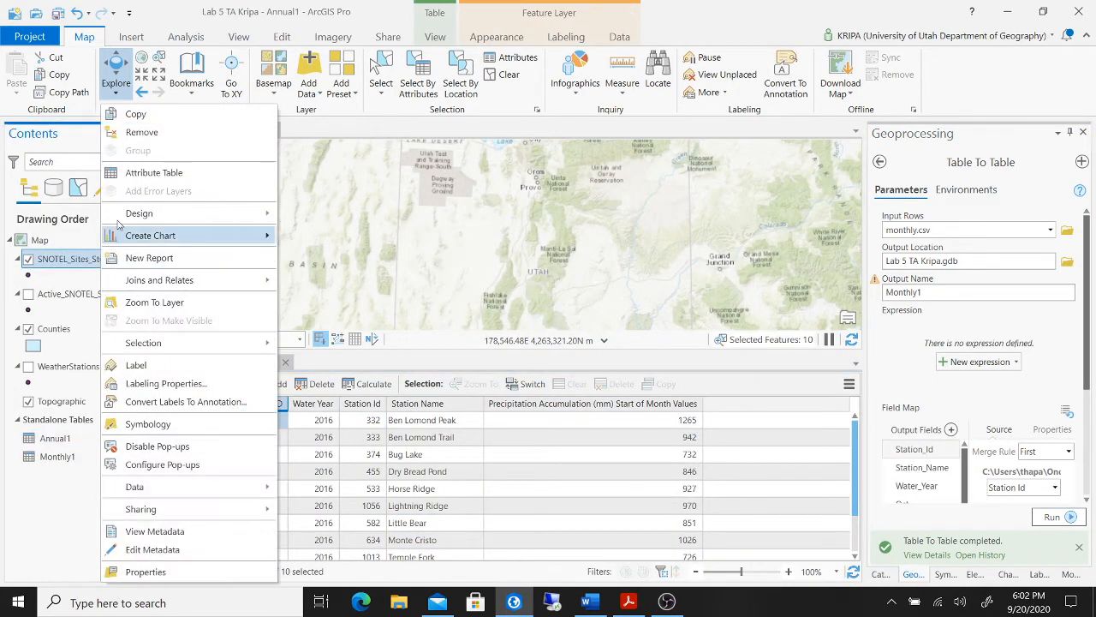
click(193, 176)
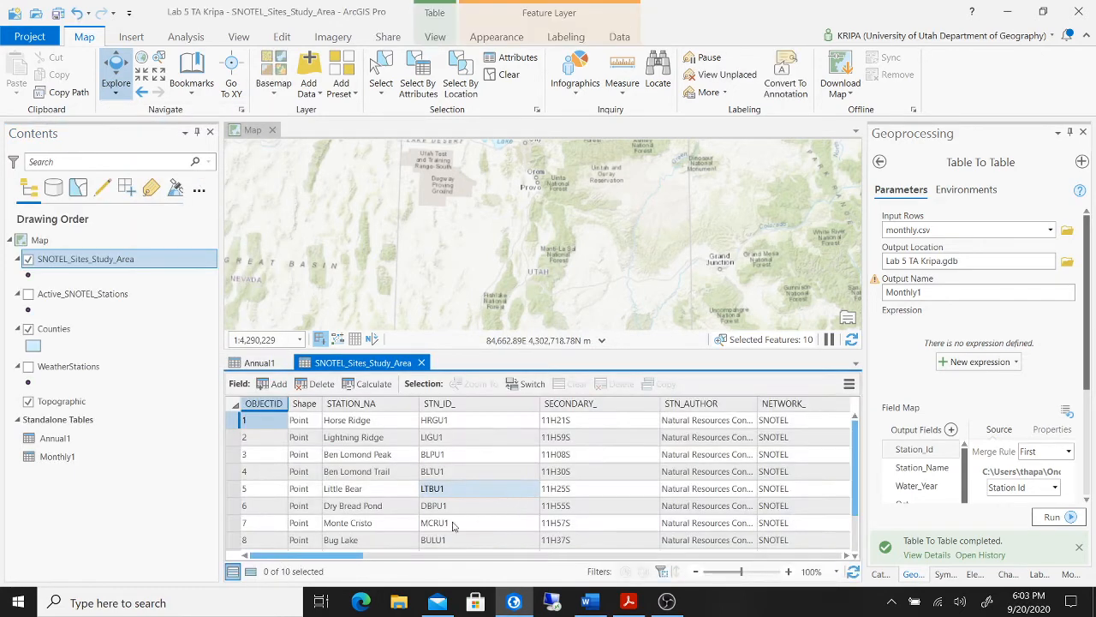
drag(344, 557, 716, 462)
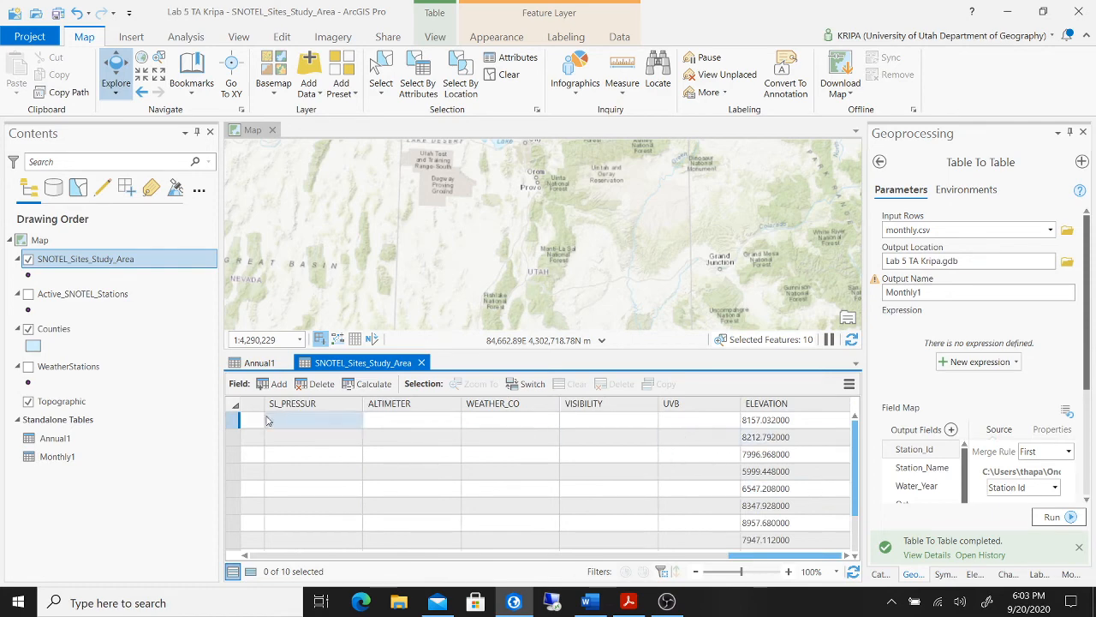
click(256, 364)
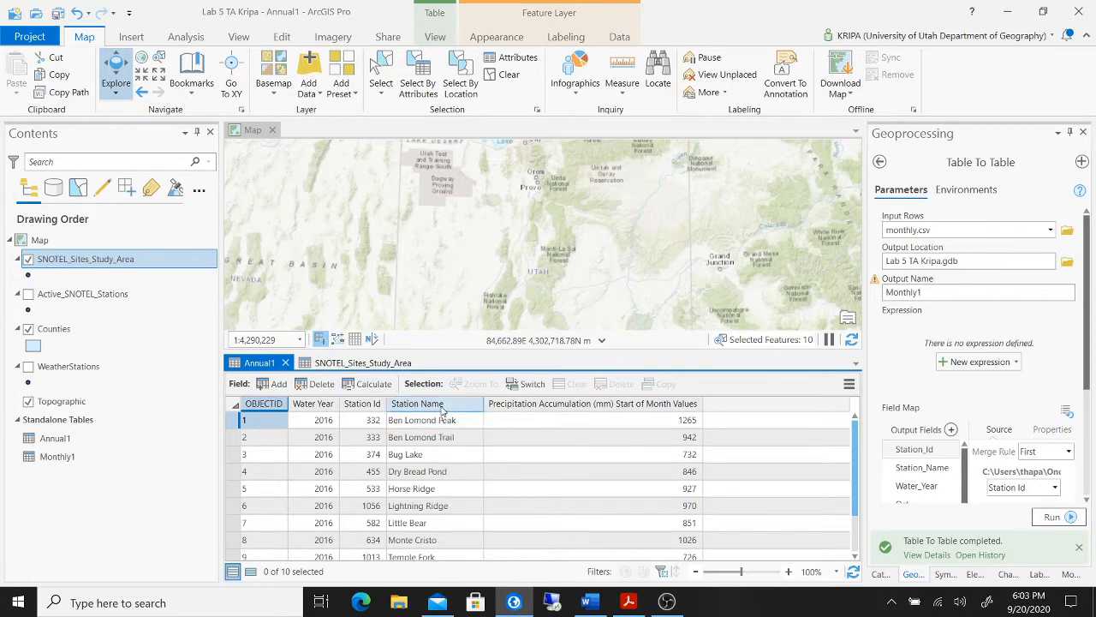
click(360, 363)
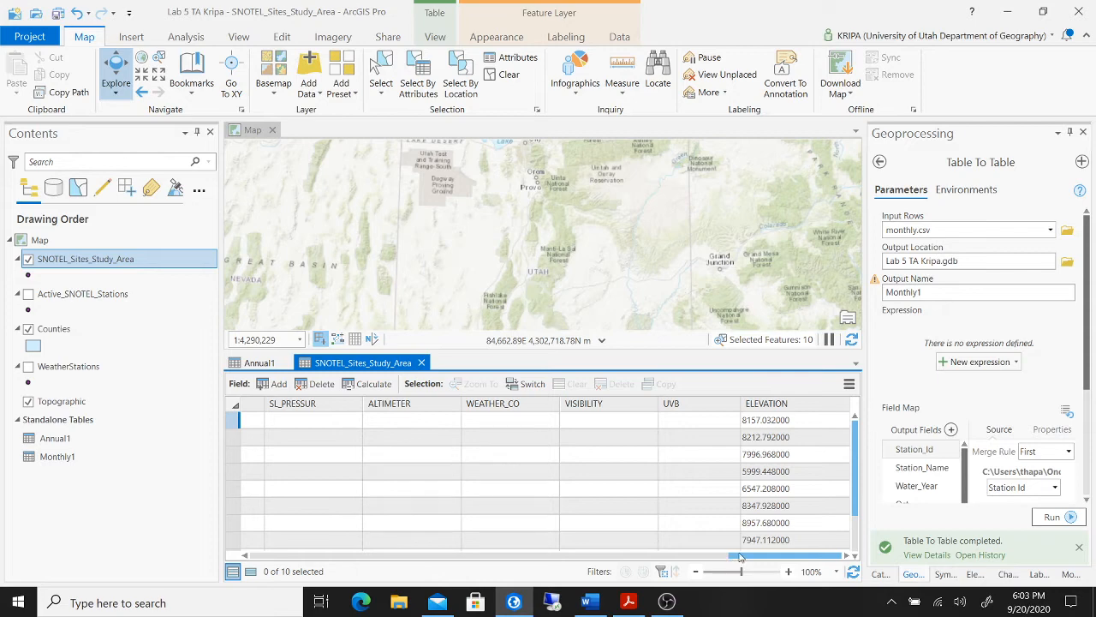
drag(748, 563, 160, 560)
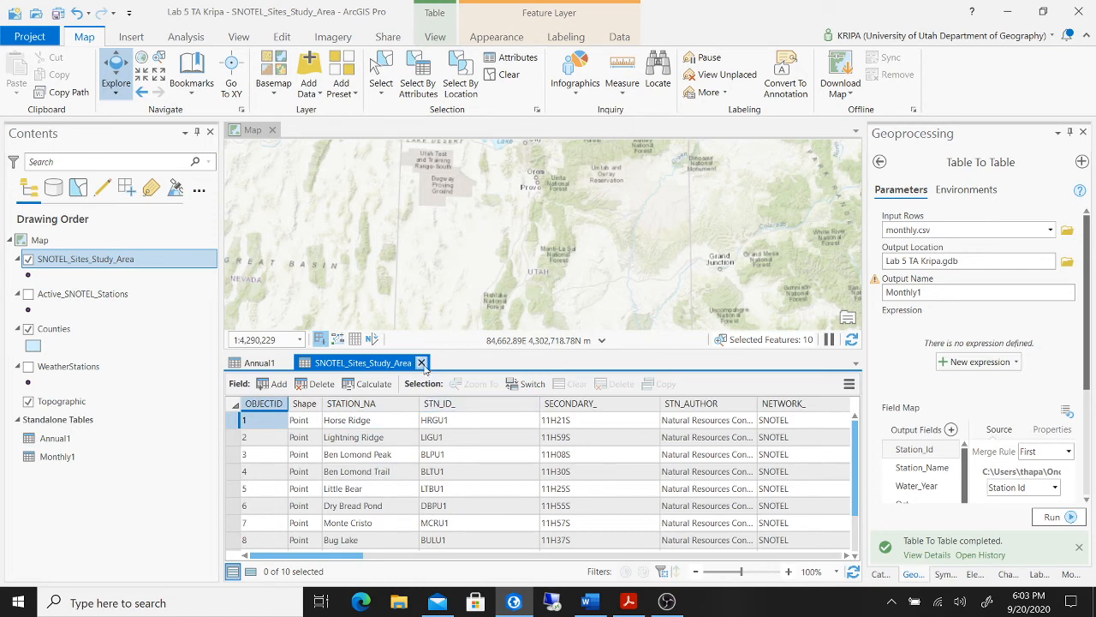
click(422, 363)
click(288, 364)
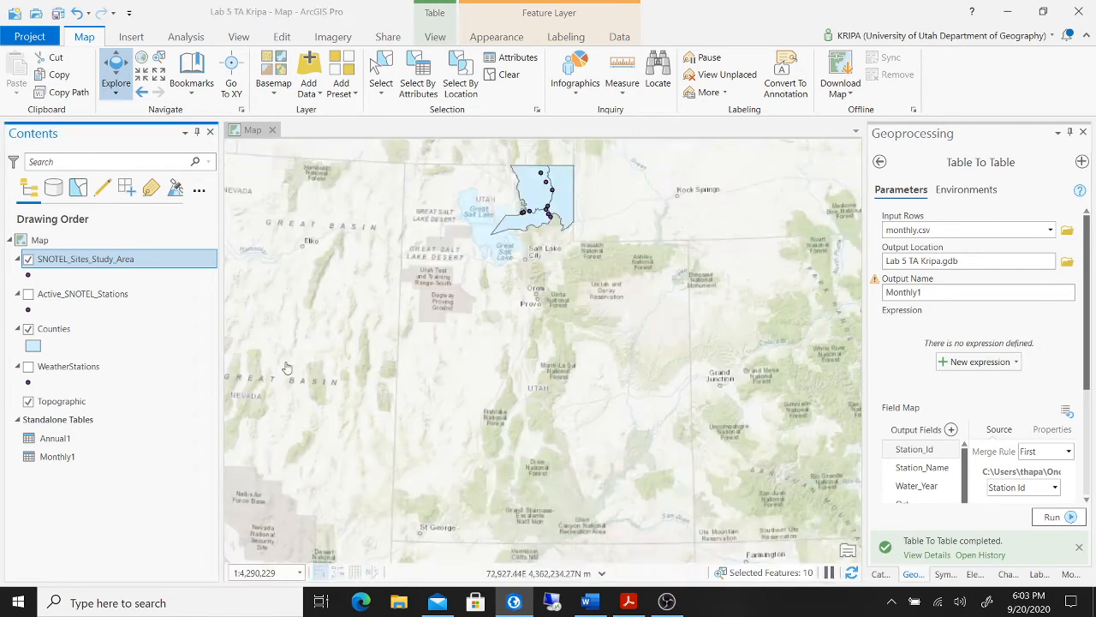
Step: Join the Annual1 table to SNOTEL_Sites_Study_Area, matching STATION_NA to Station Name and keeping all target features
right_click(156, 260)
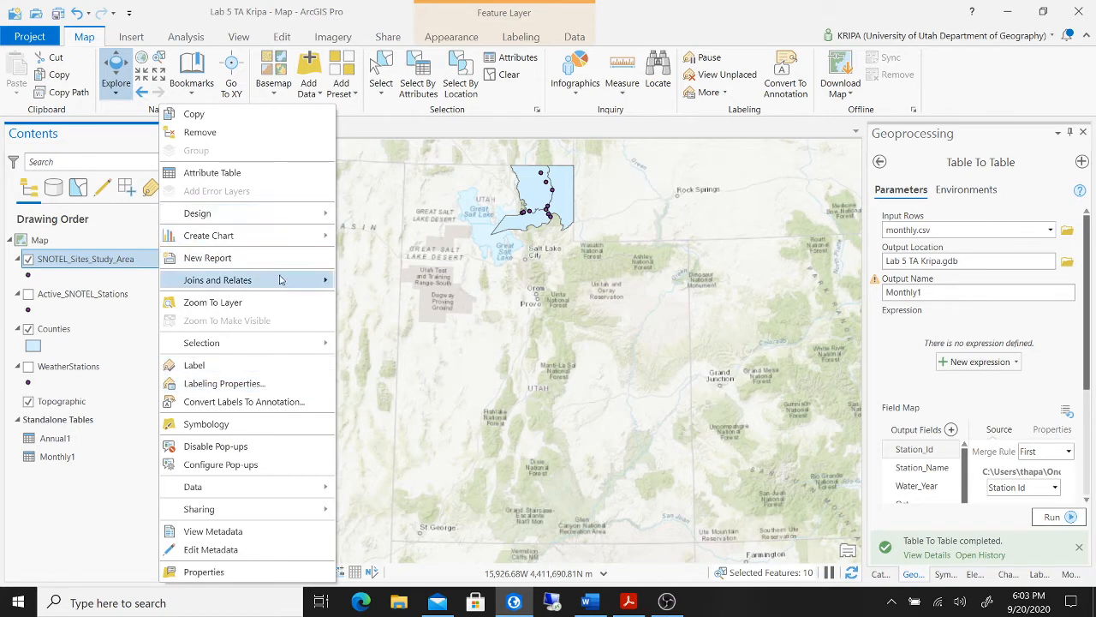
mouse_move(280, 279)
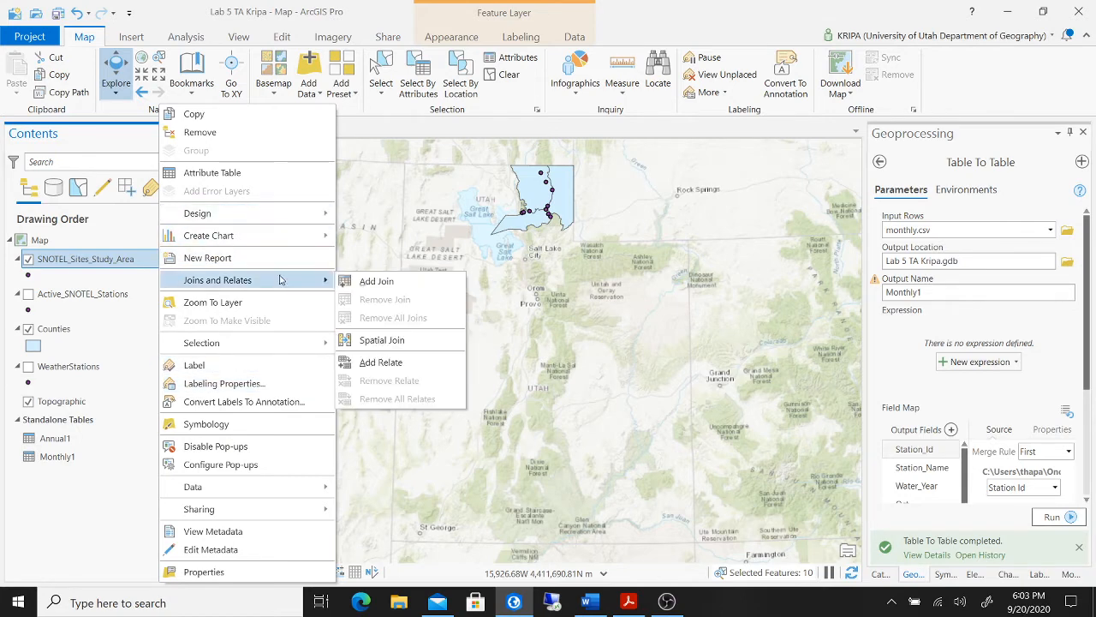
click(365, 284)
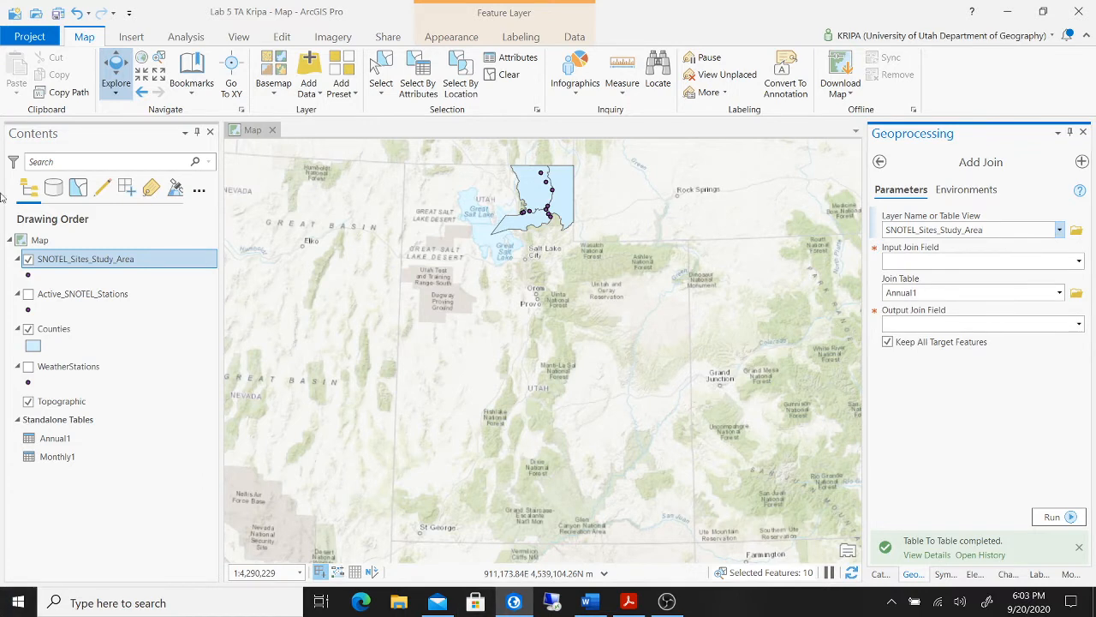
click(1079, 261)
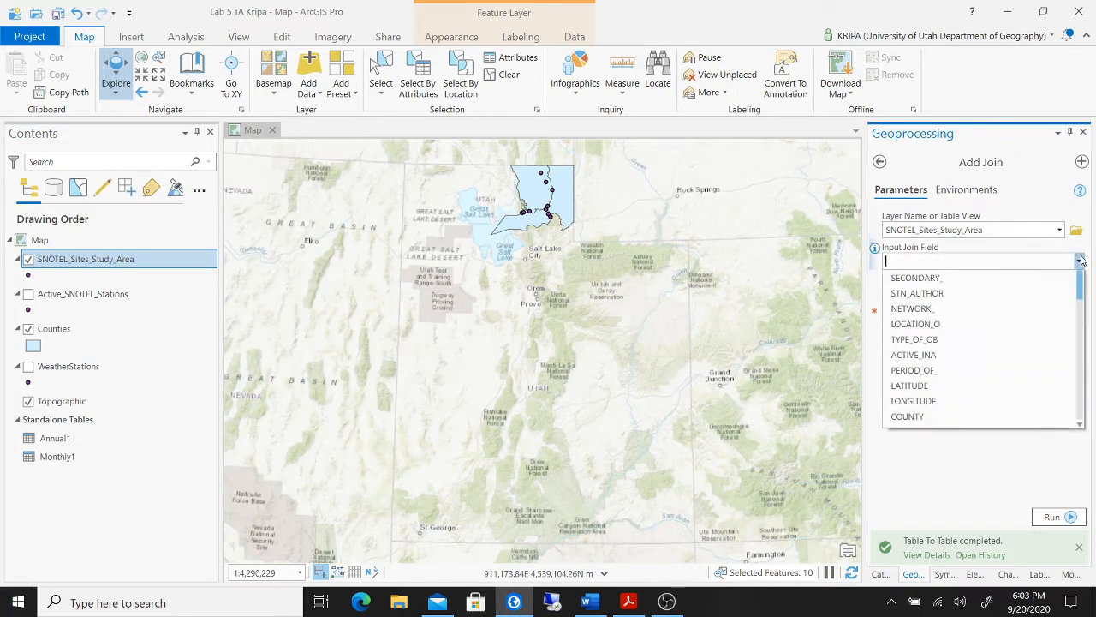
click(987, 303)
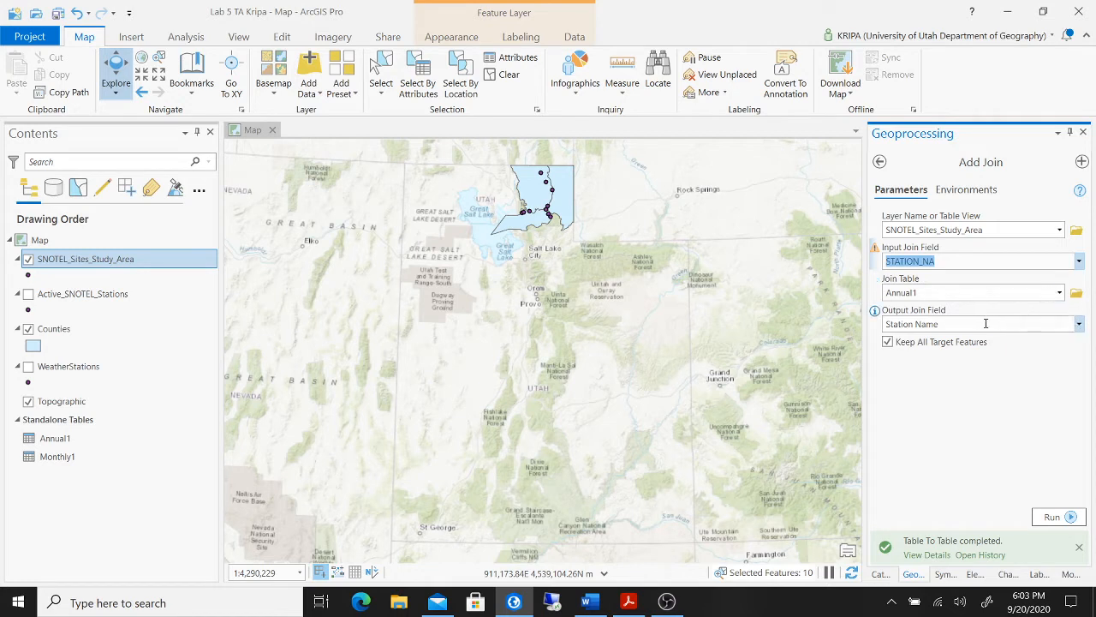
click(1054, 518)
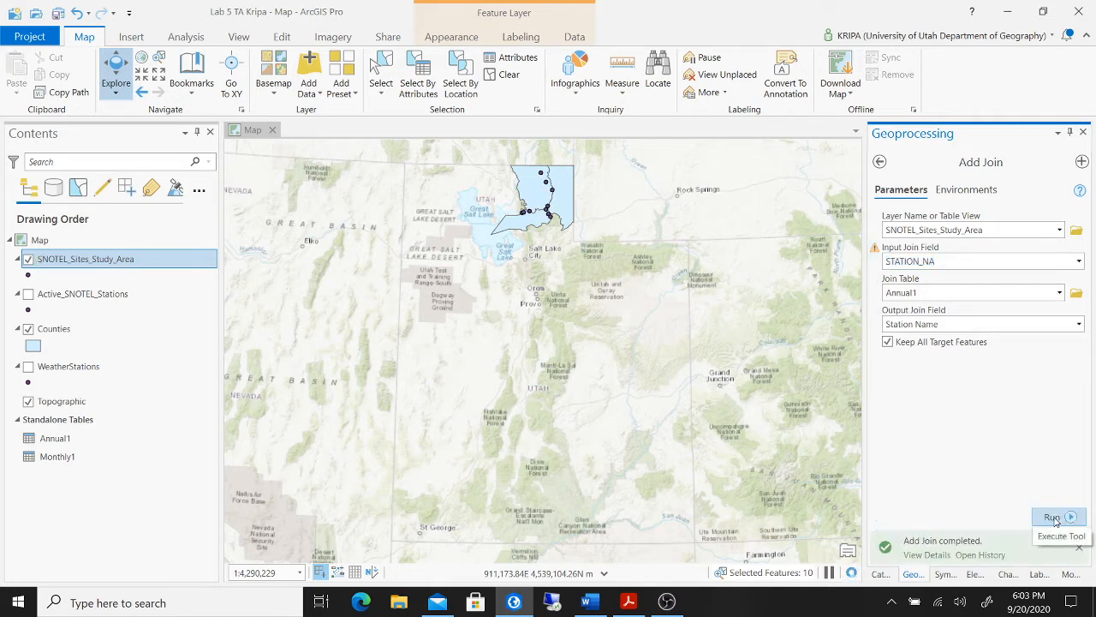
Step: Inspect the SNOTEL_Sites_Study_Area attribute table for the joined Annual1 fields, and close it
right_click(193, 264)
right_click(193, 264)
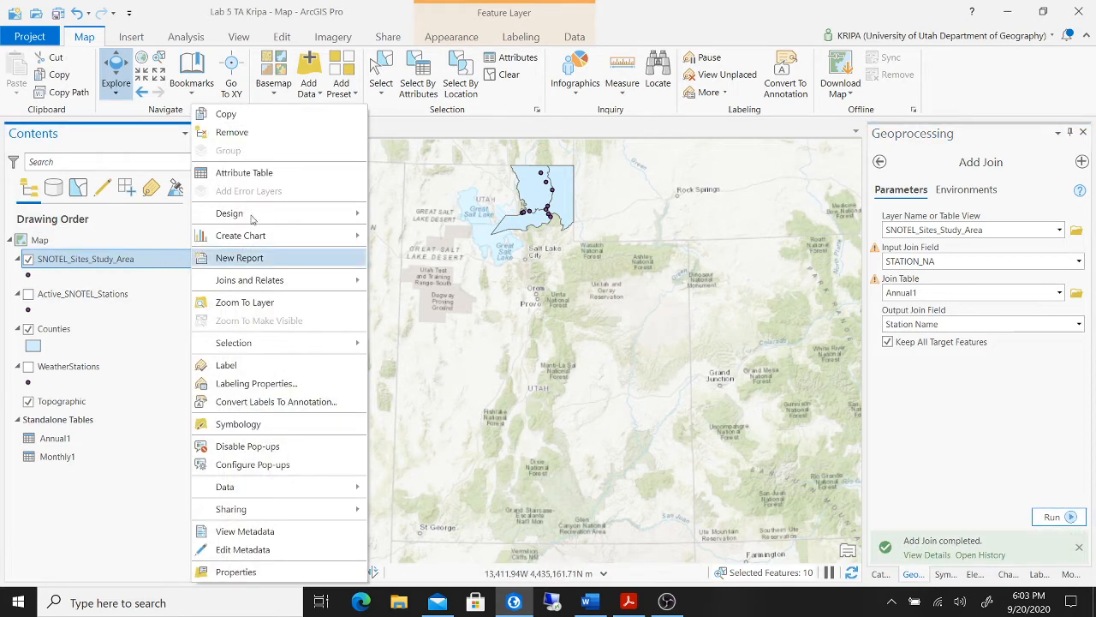
click(289, 179)
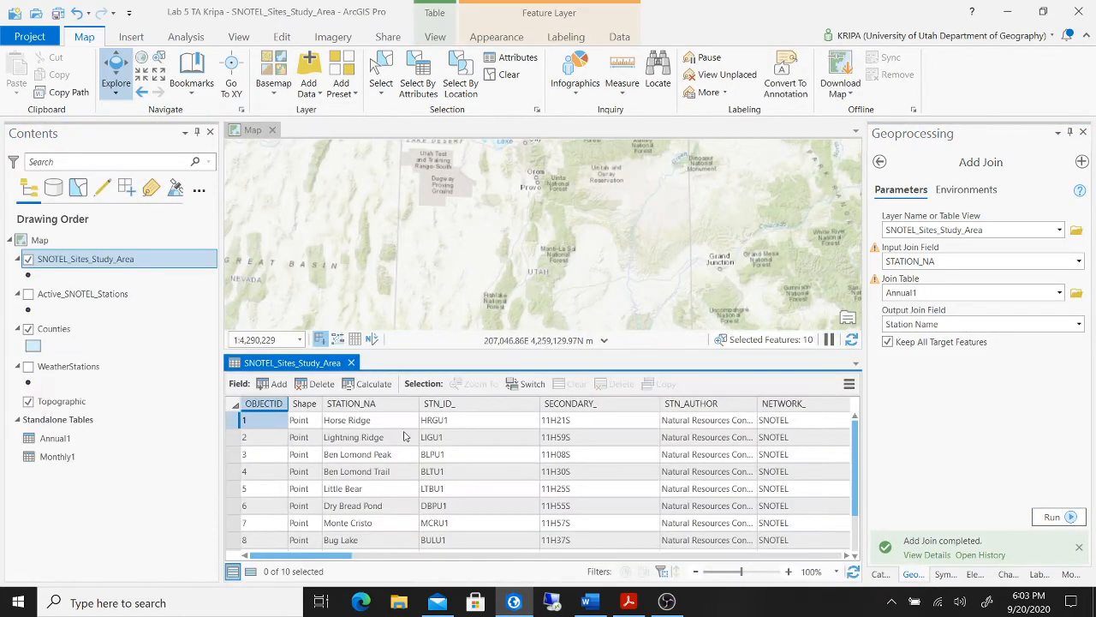
drag(334, 558, 853, 566)
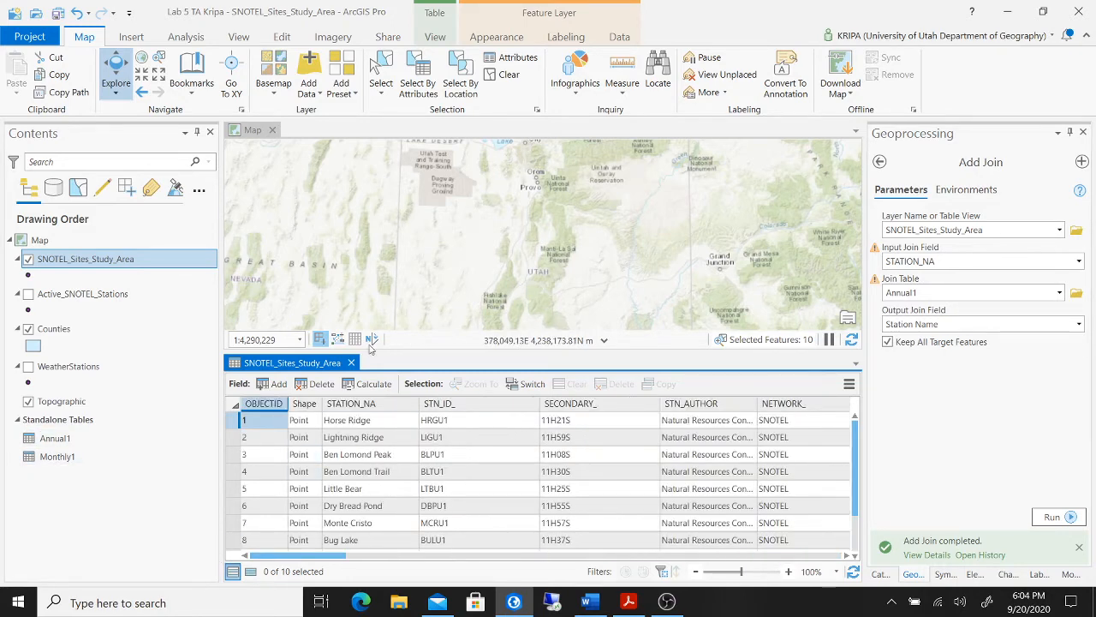
click(351, 363)
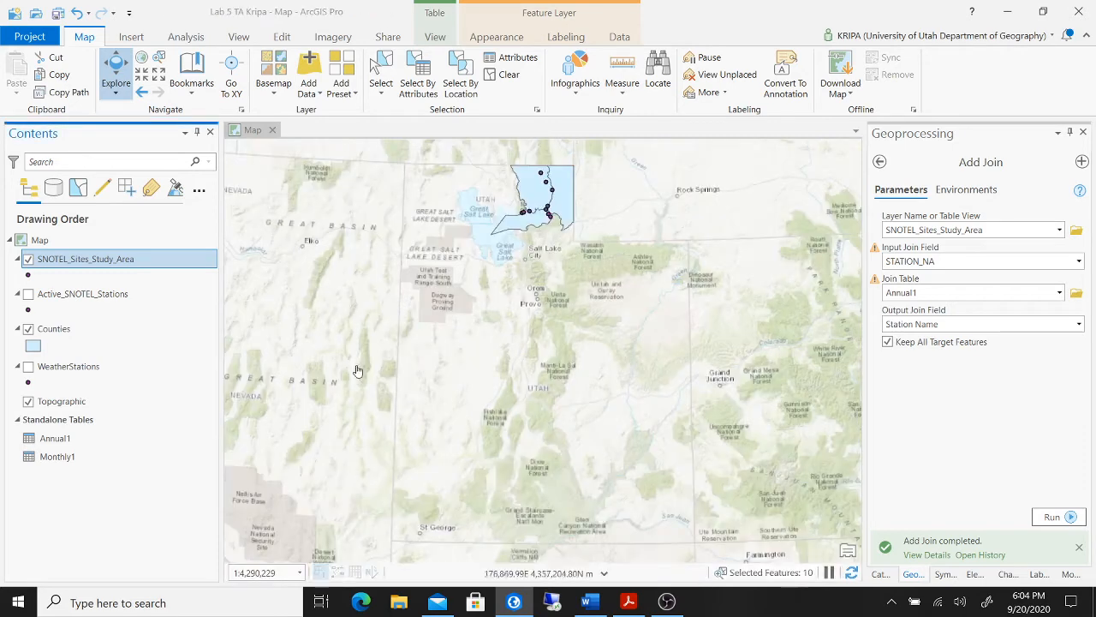
Step: Create an ANSI portrait Letter layout and place a map frame about 7.5 inches wide using the 1:4,290,229 map extent
click(129, 41)
click(50, 86)
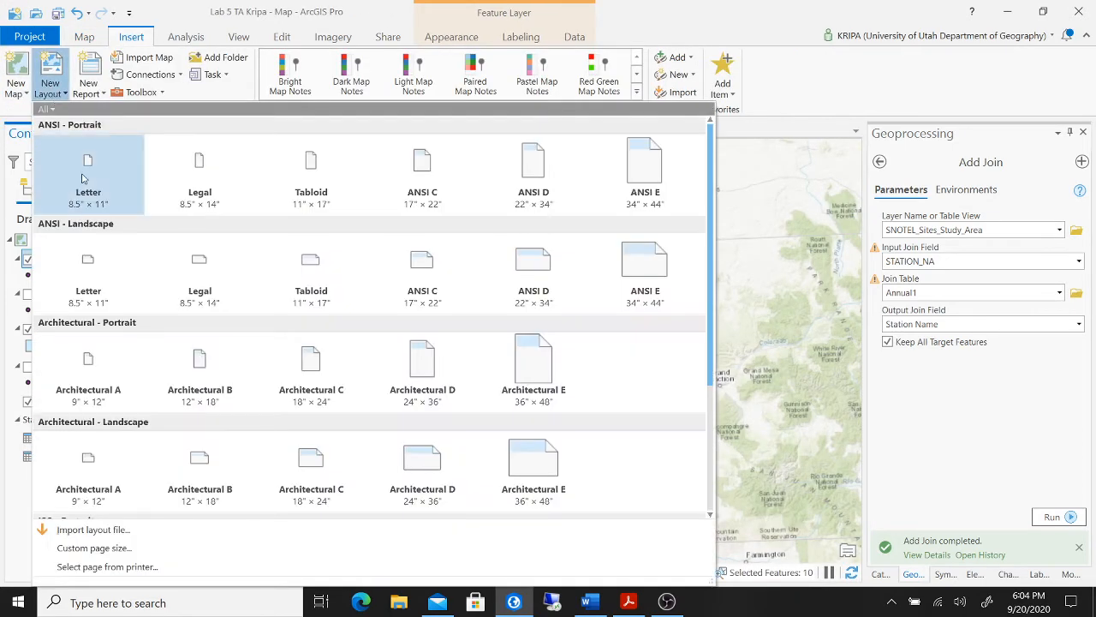
click(91, 176)
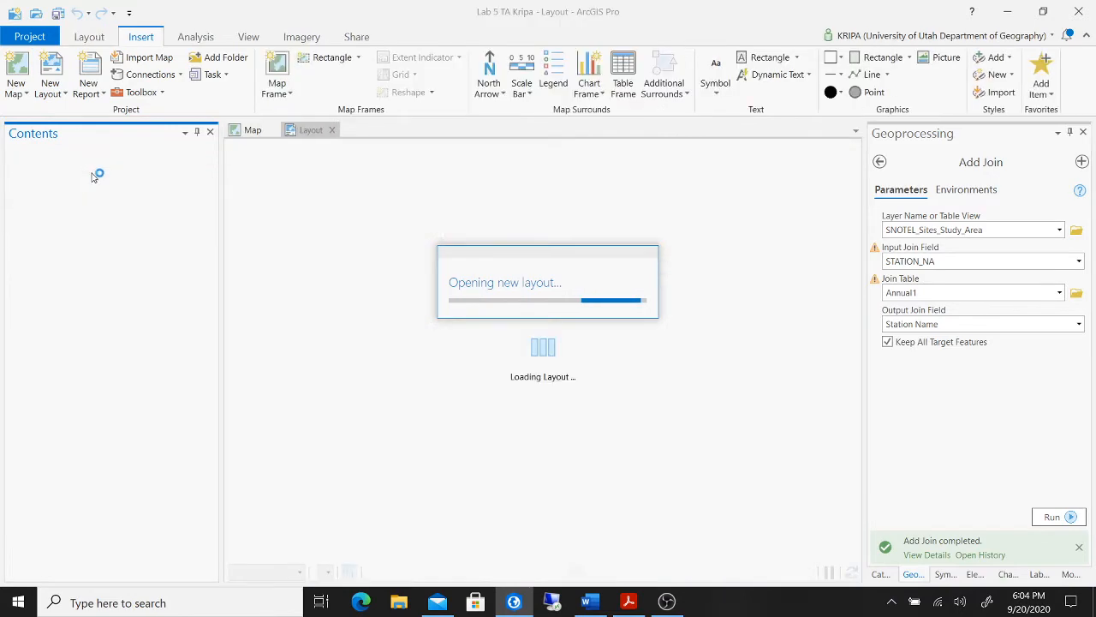
click(276, 88)
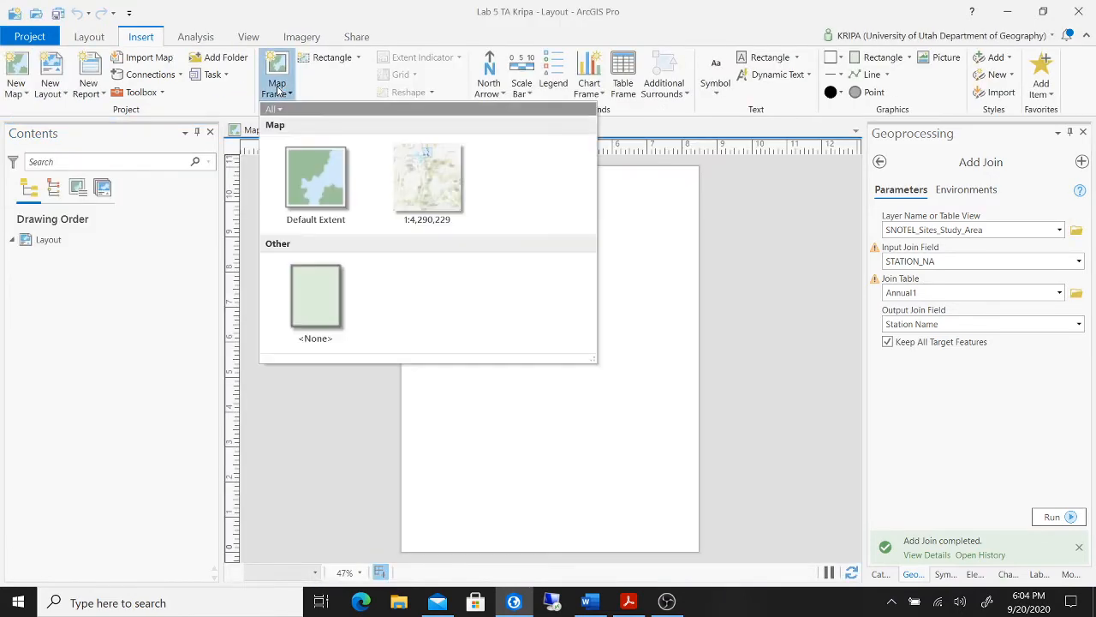
click(426, 180)
drag(415, 222, 675, 451)
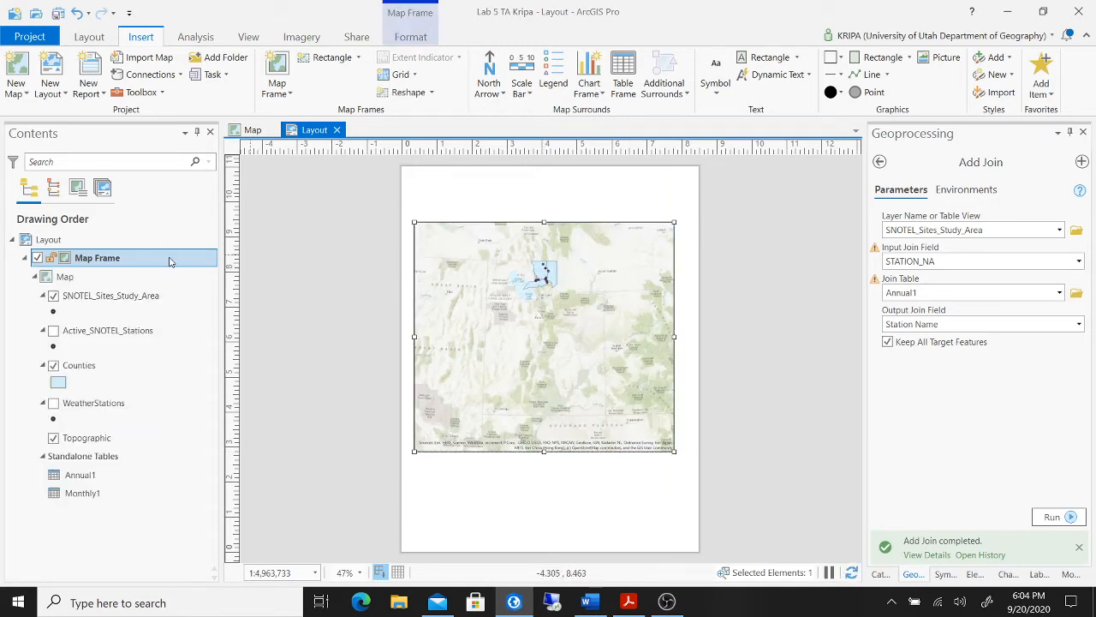
Step: Activate the map frame, fit the study-area counties in it at a scale of 1:832,776, save the project and return to the layout
right_click(169, 262)
click(210, 265)
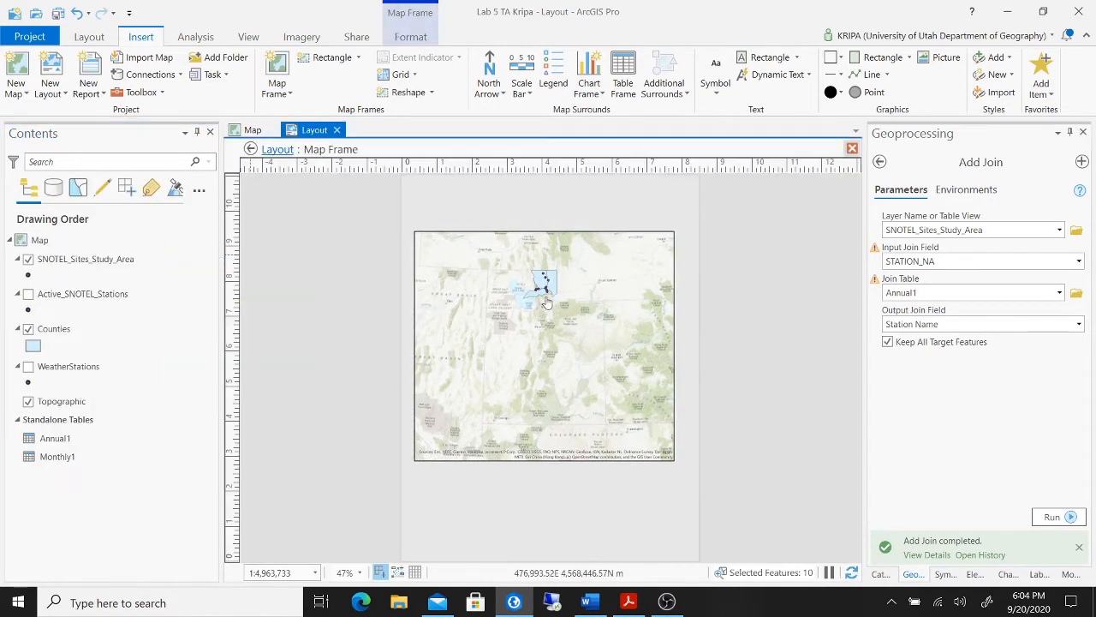
scroll(552, 308, up, 5)
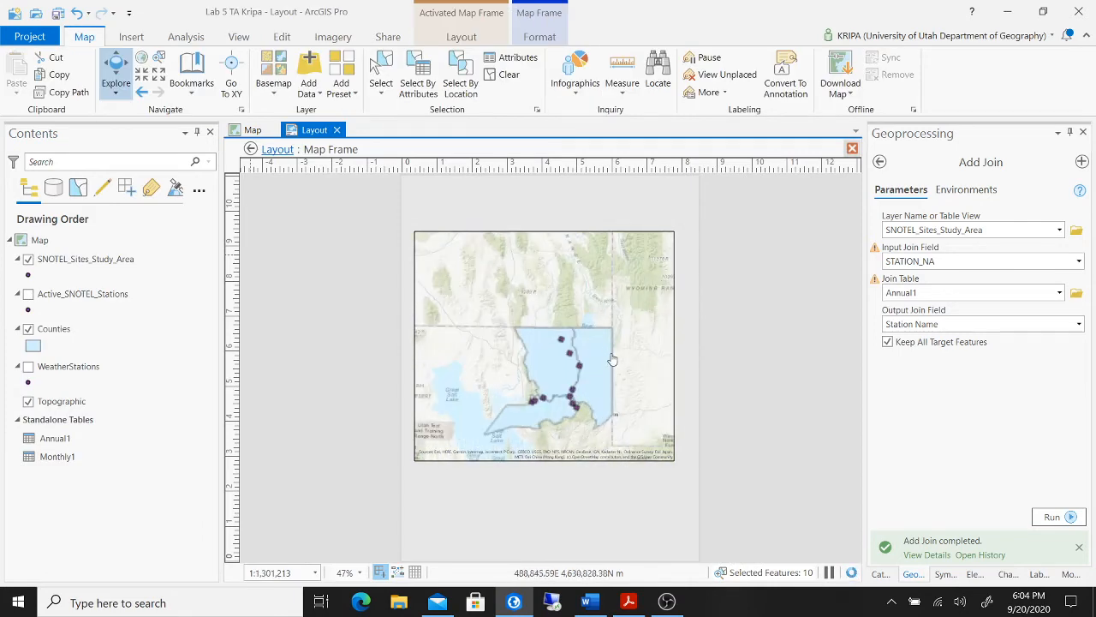
scroll(597, 297, up, 2)
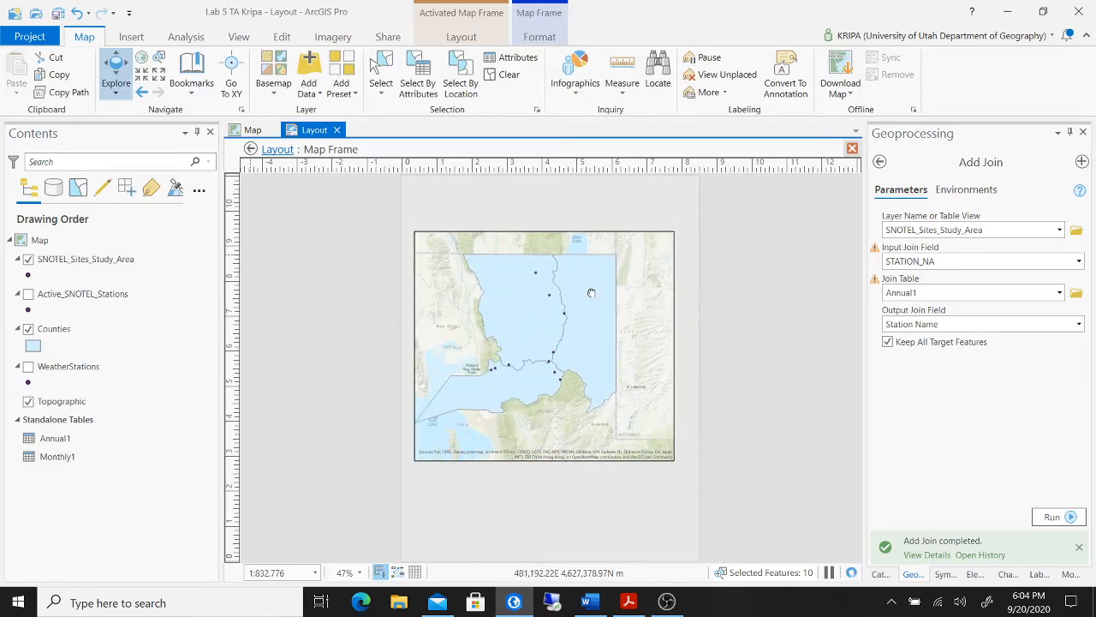
drag(591, 293, 614, 292)
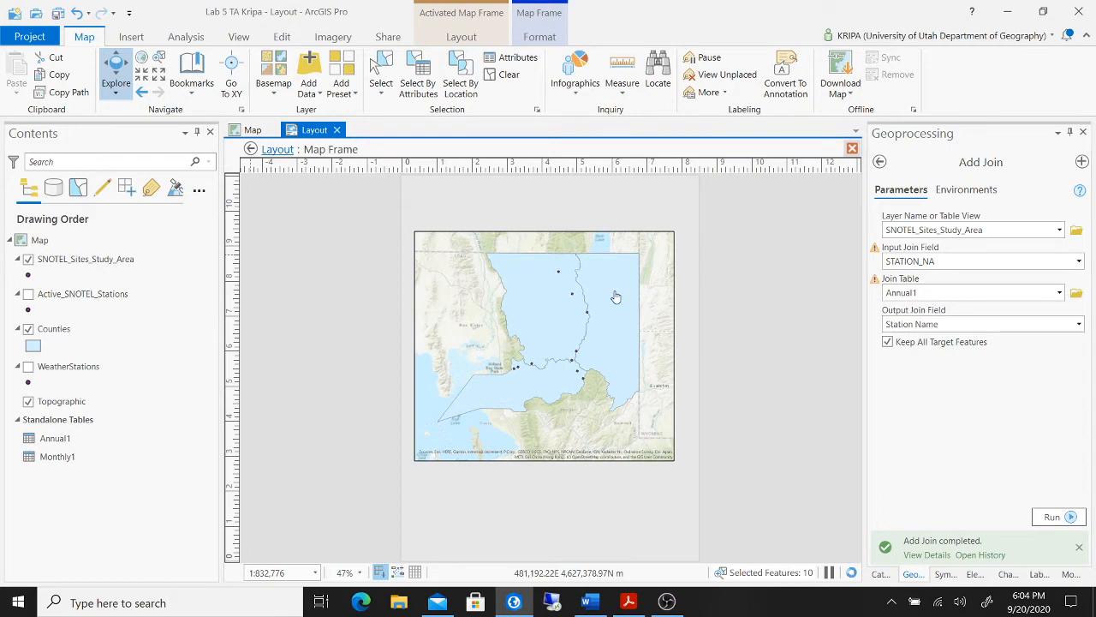
click(58, 13)
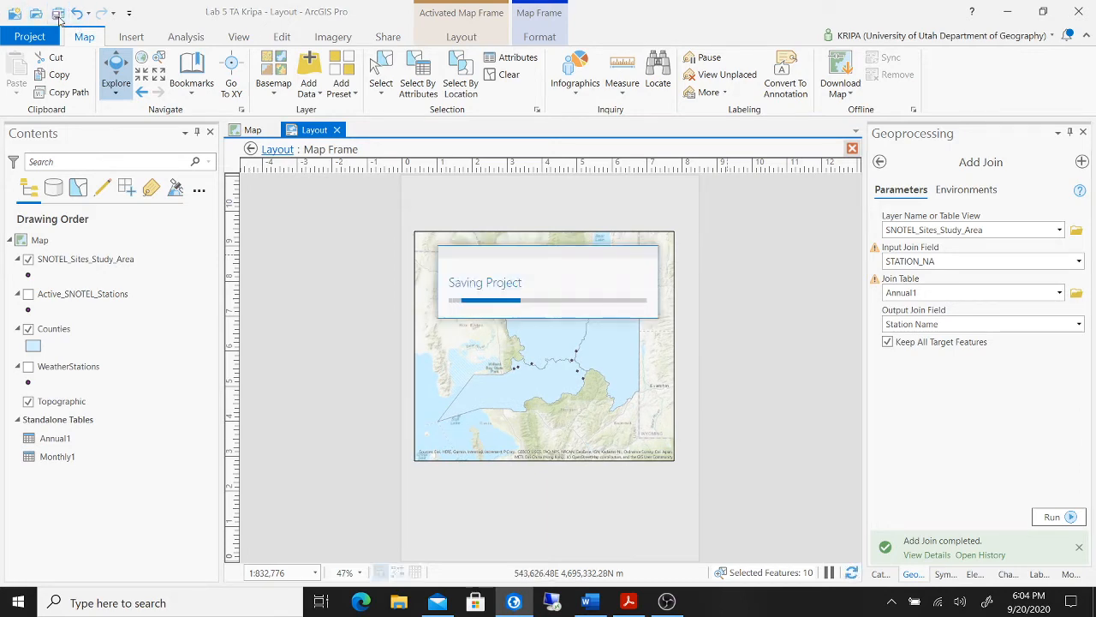
click(250, 149)
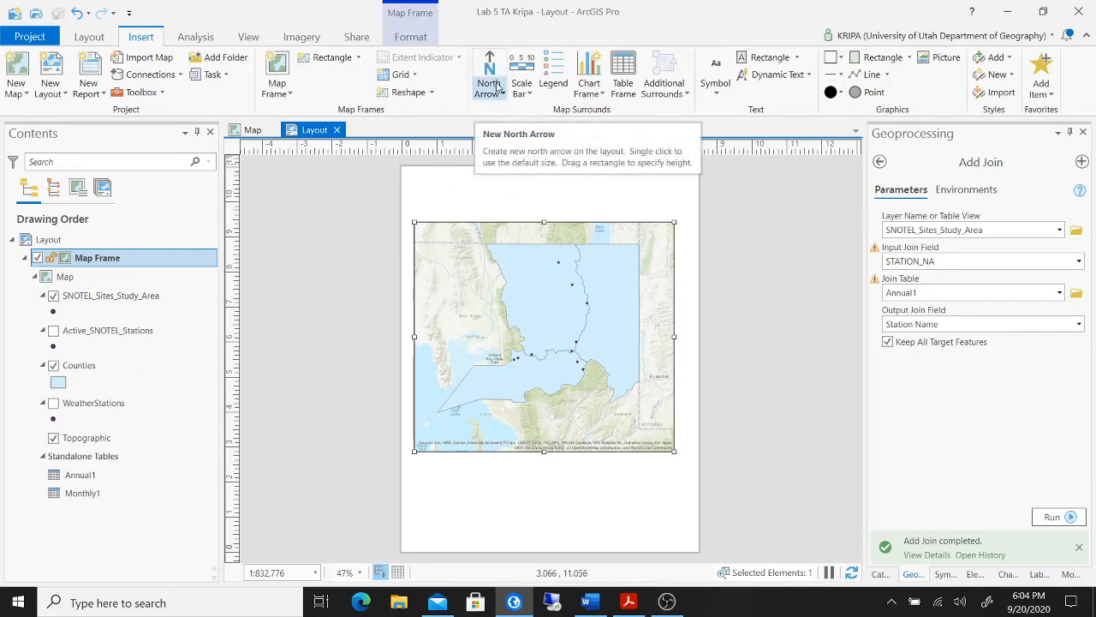
Step: Switch to the GEOG_3100_Lab_05 document in Word, read the Deliverables section and return to ArcGIS Pro
click(555, 101)
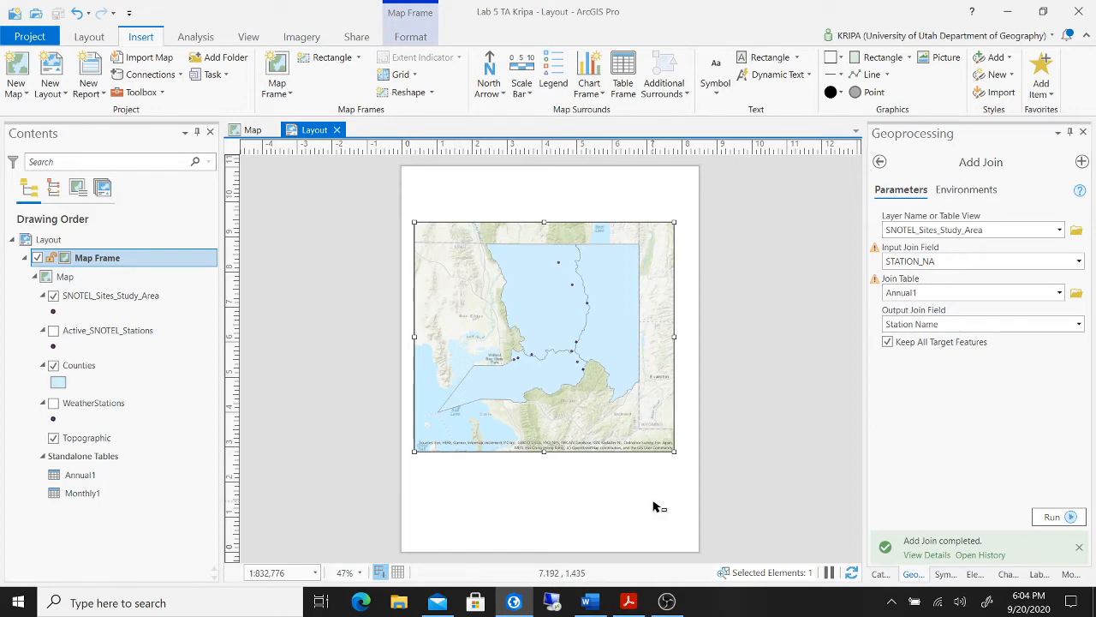
click(587, 602)
scroll(622, 428, down, 15)
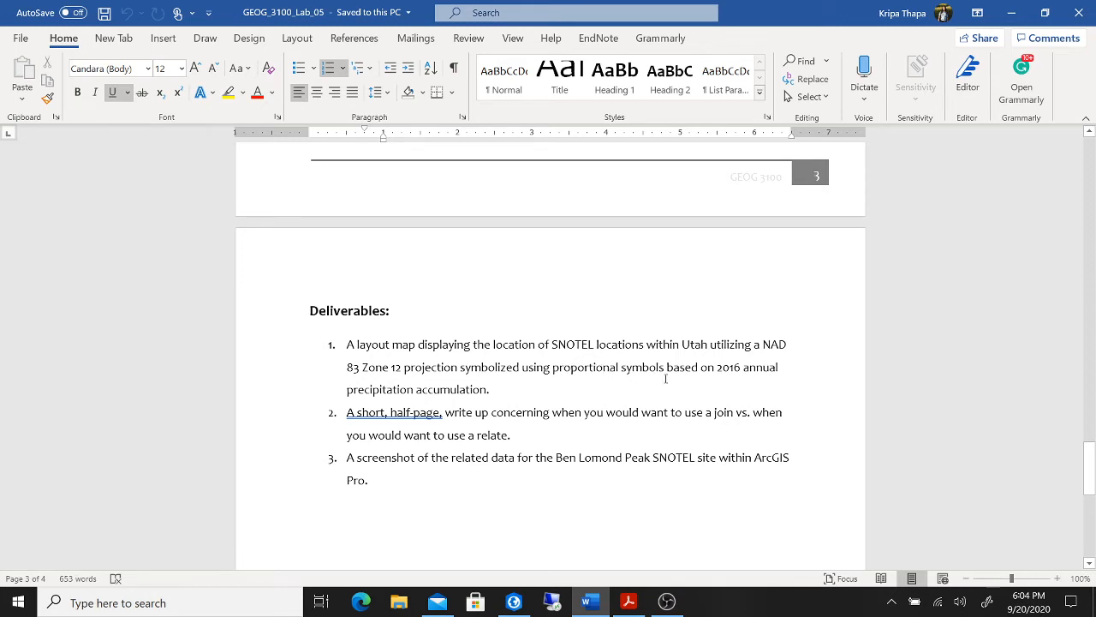
click(516, 604)
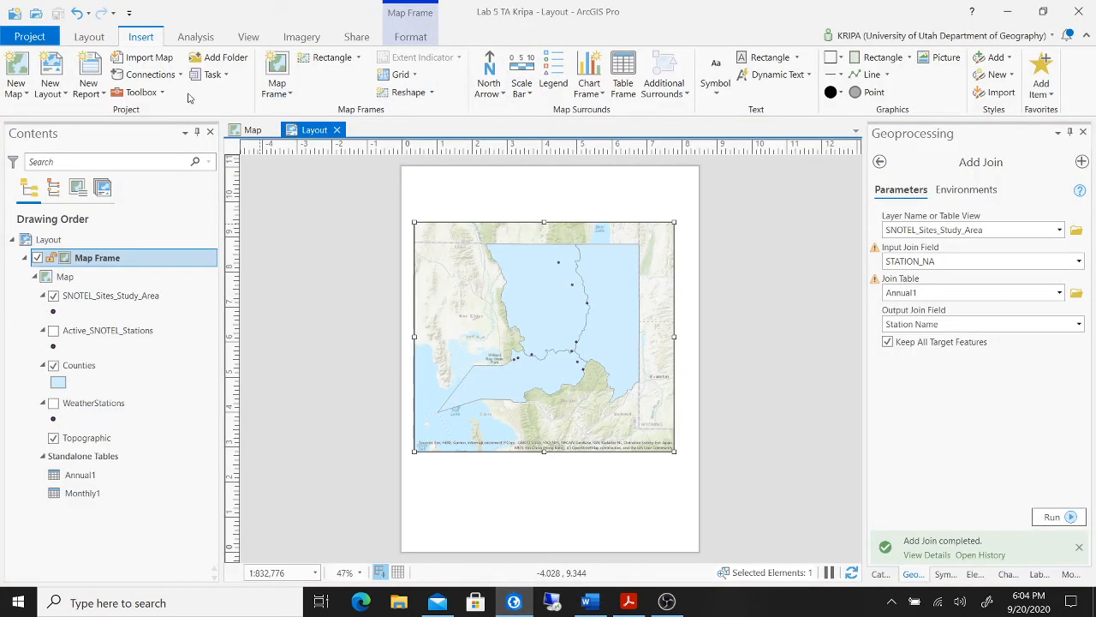
Step: Check the current XY coordinate system in the map's properties
click(248, 131)
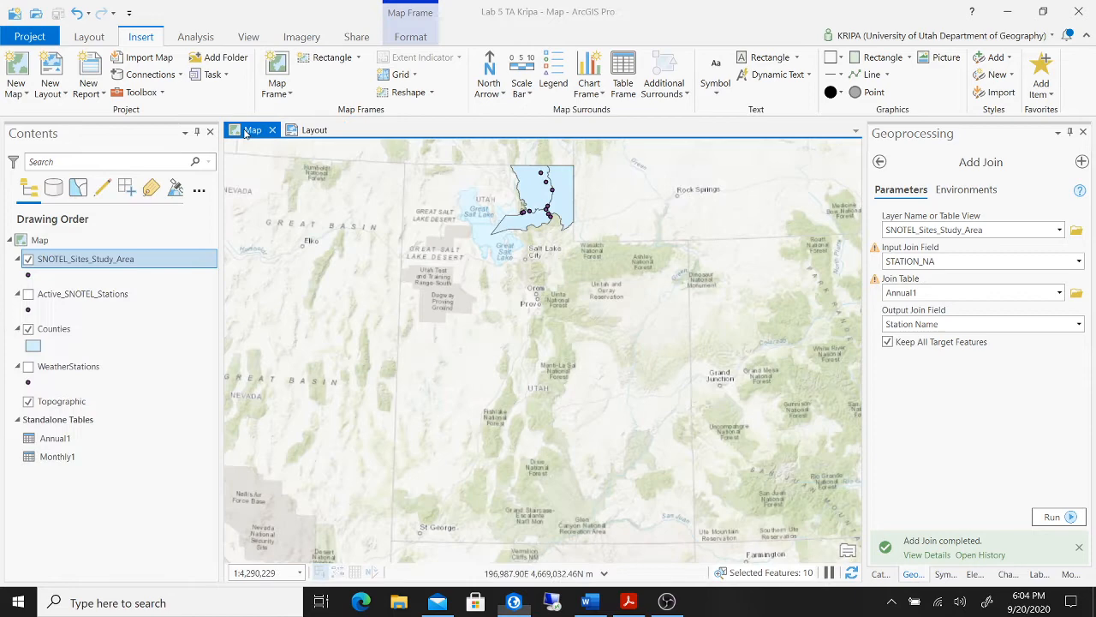
click(119, 242)
right_click(115, 243)
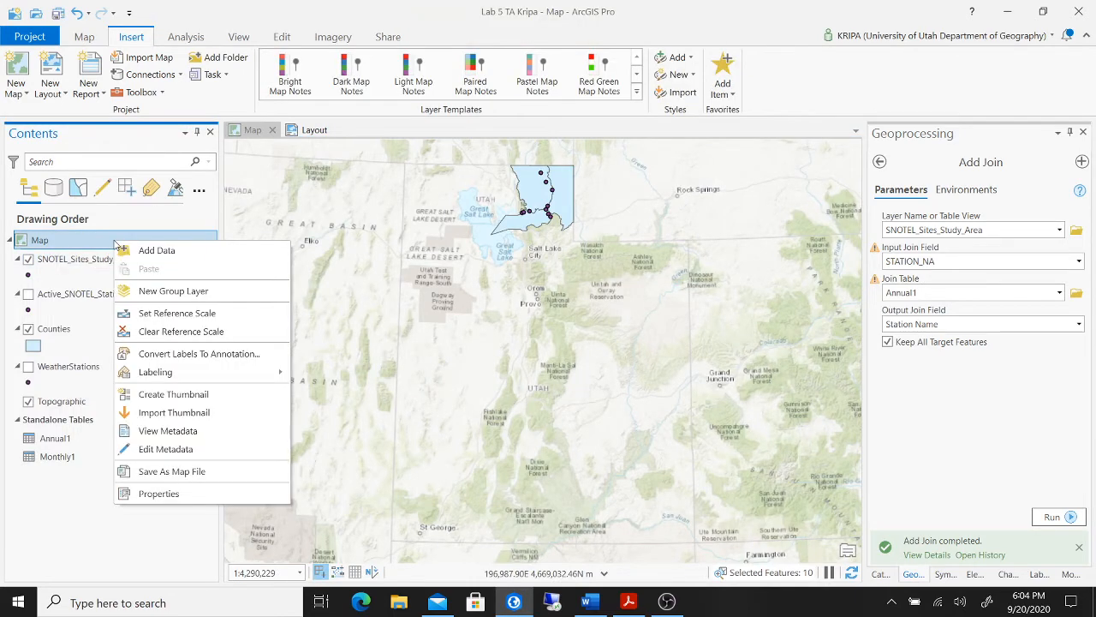
click(159, 493)
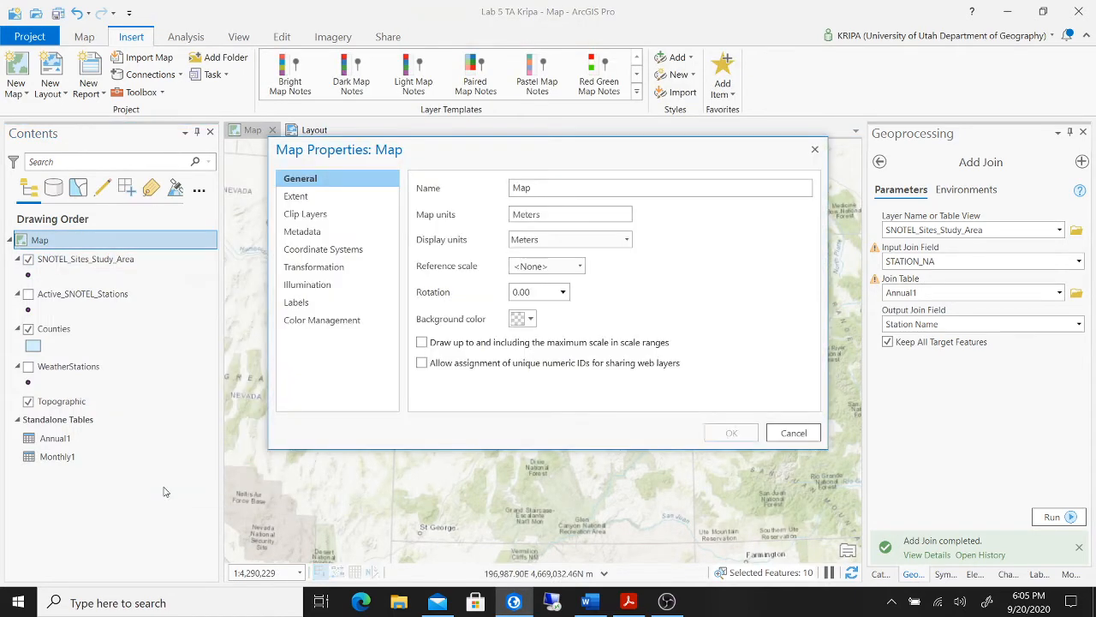
click(324, 250)
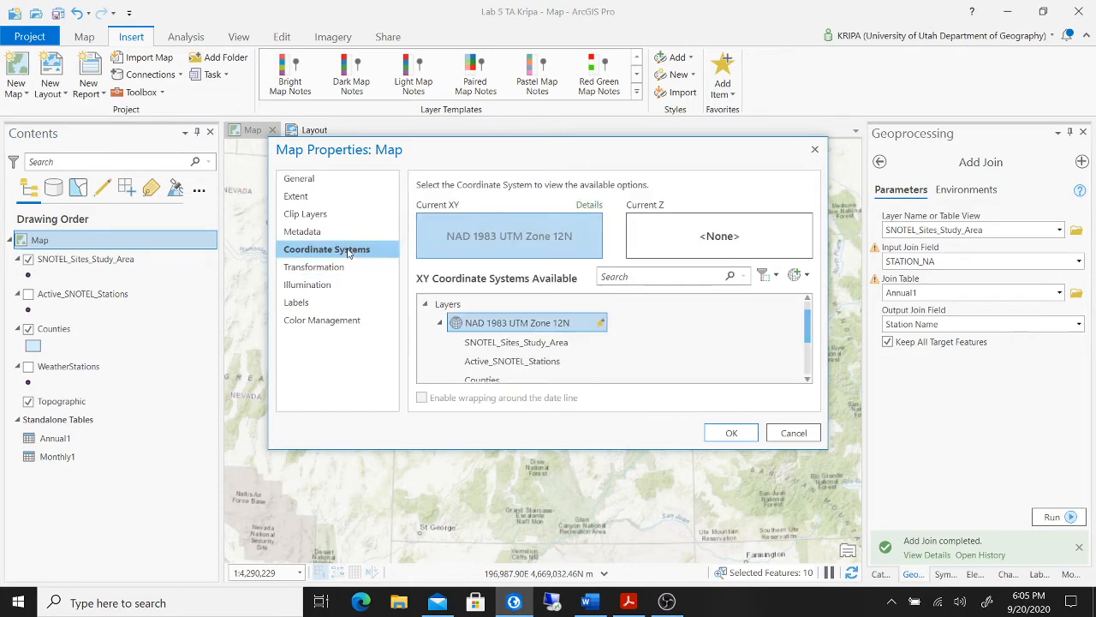
click(732, 433)
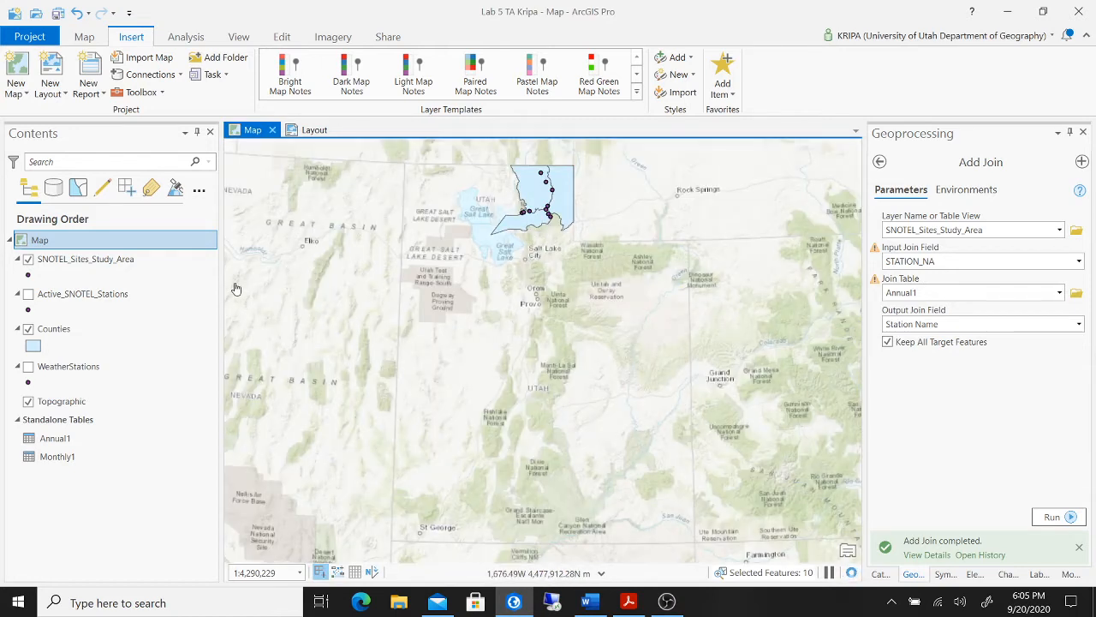
Step: Symbolize SNOTEL_Sites_Study_Area with proportional symbols based on the Precipitation Accumulation (mm) Start of Month Values field
click(160, 260)
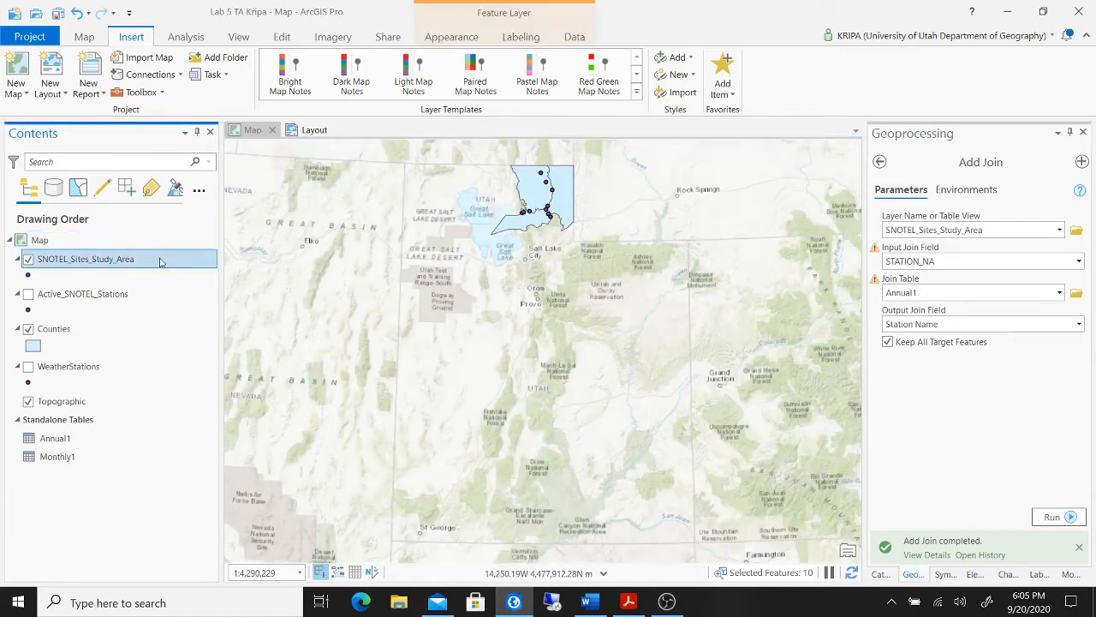
right_click(180, 262)
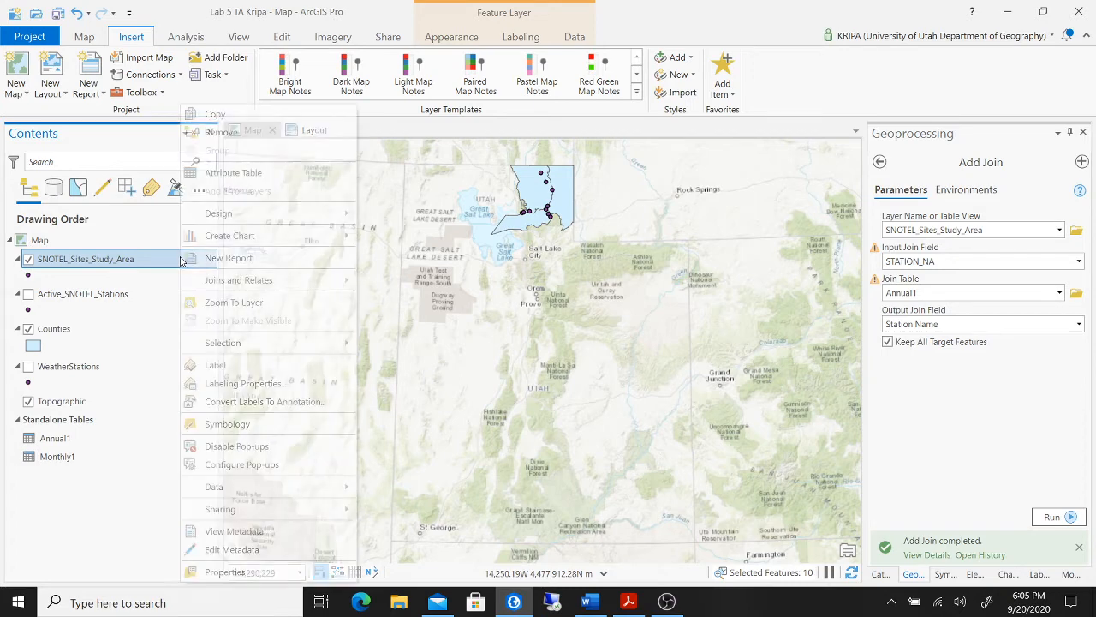
click(273, 424)
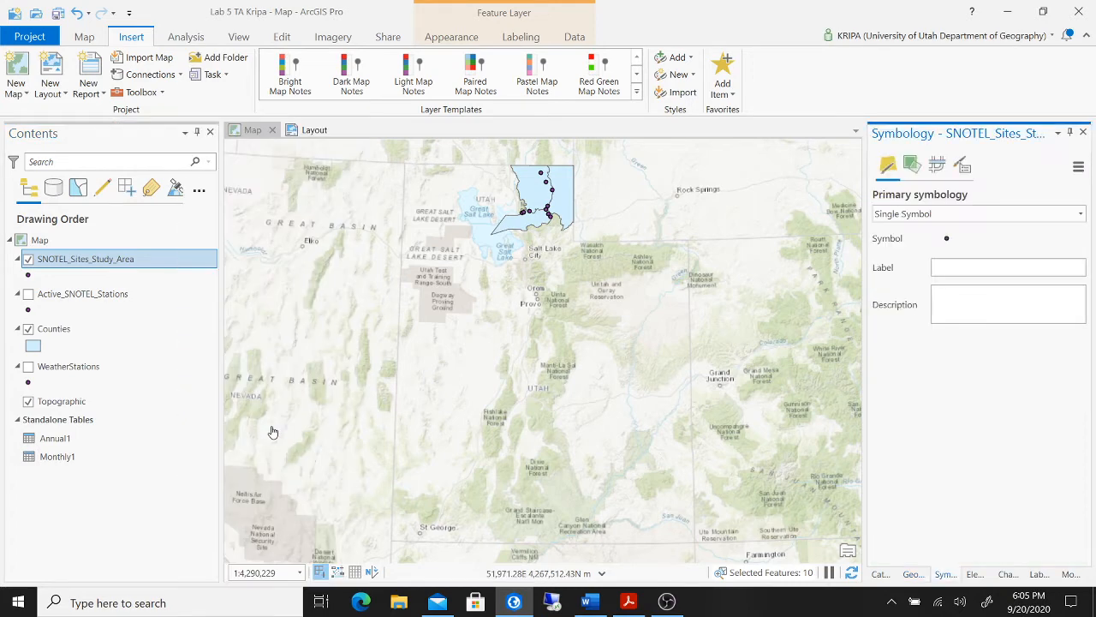
click(1030, 216)
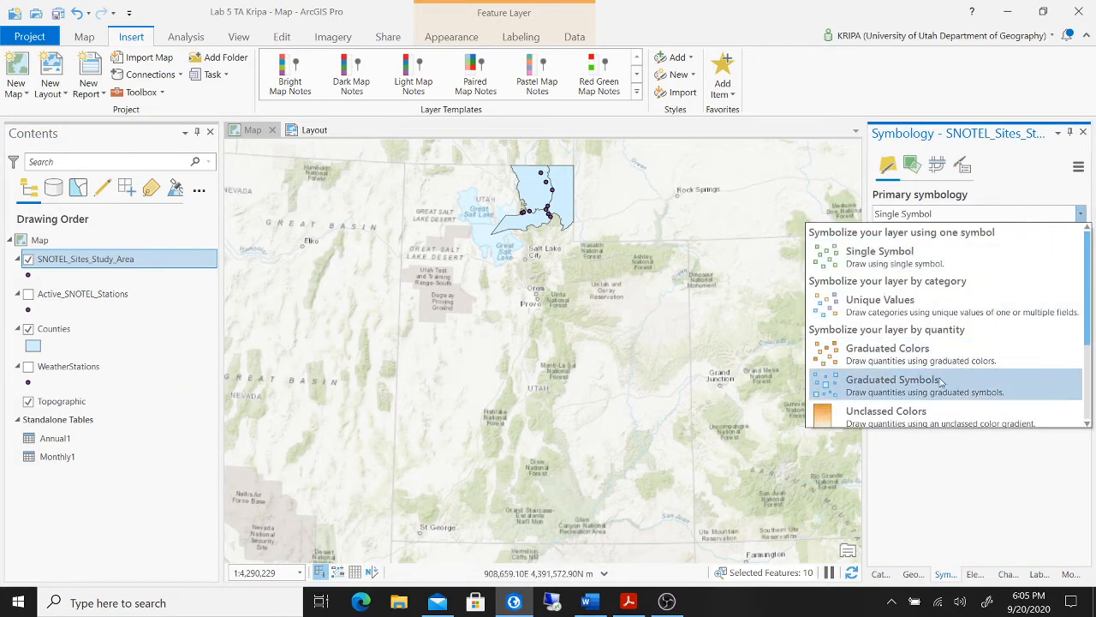
scroll(942, 384, down, 3)
click(951, 317)
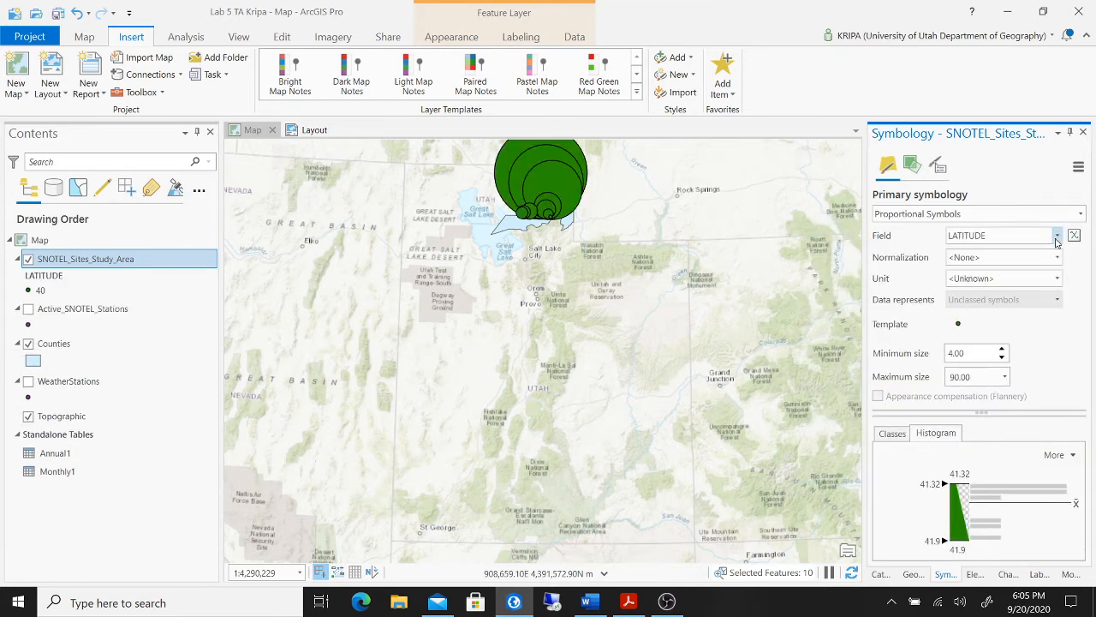
click(1057, 240)
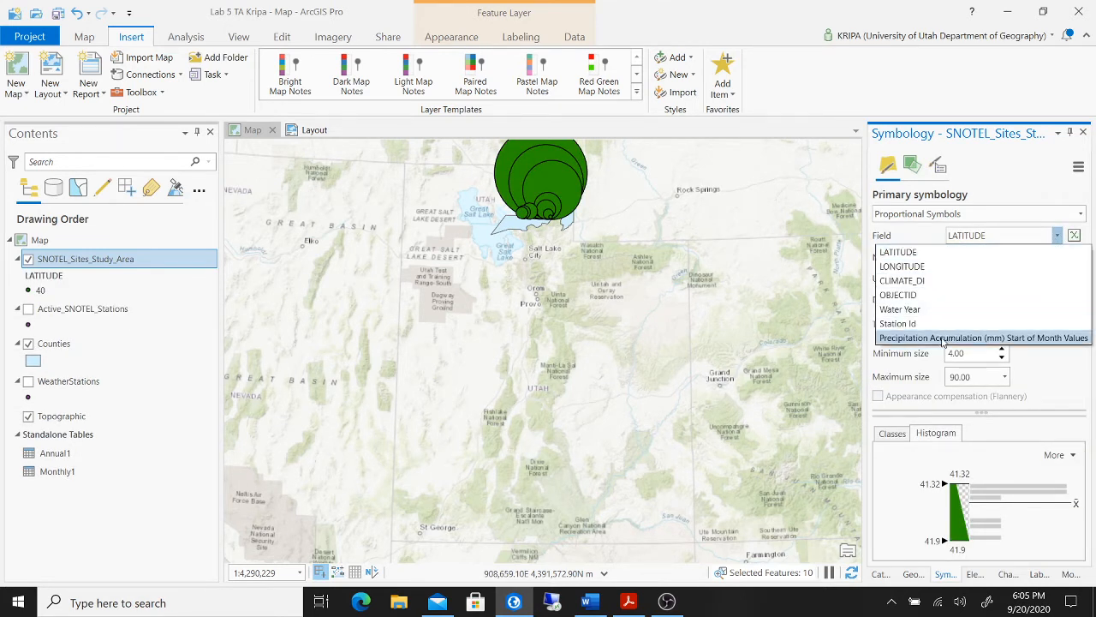
click(942, 339)
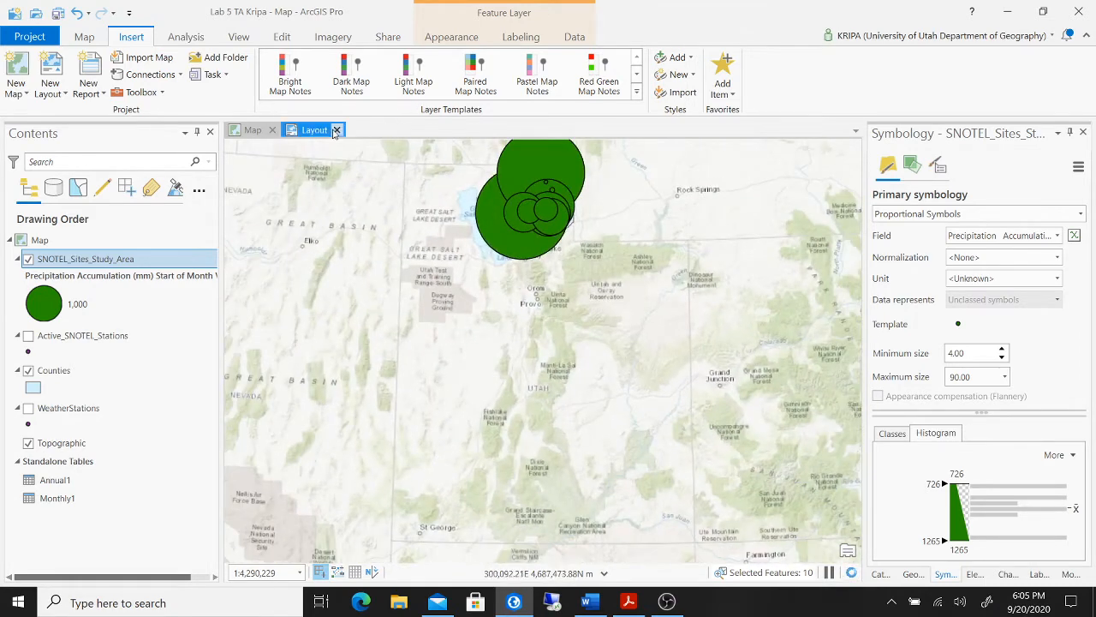
Step: Compare how the proportional SNOTEL symbols are drawn in the layout and in the map view
click(332, 131)
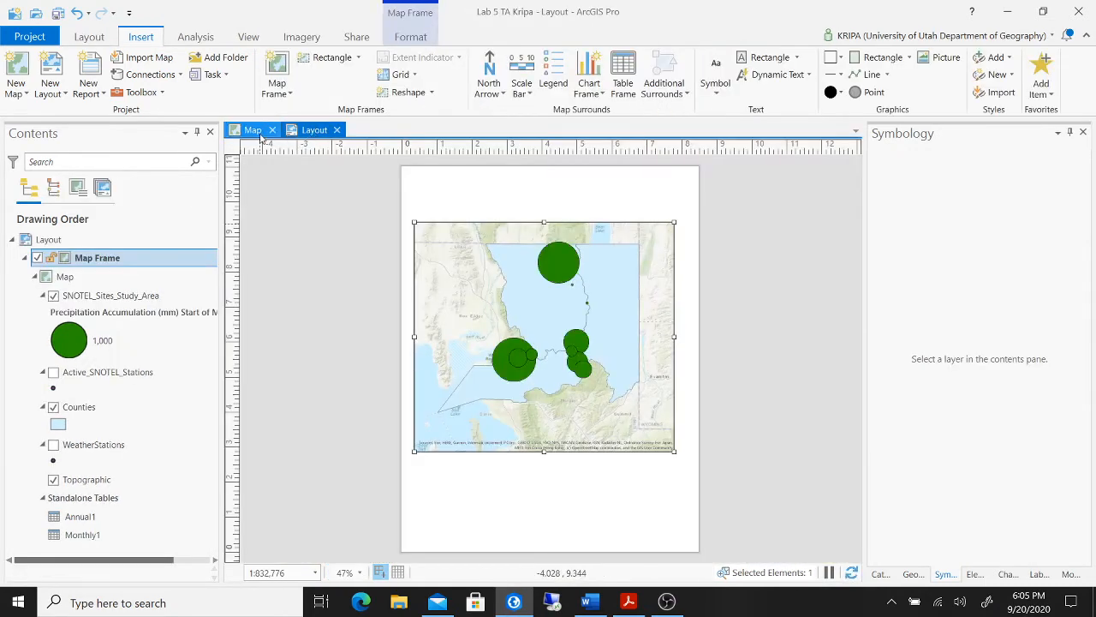
click(259, 132)
click(313, 131)
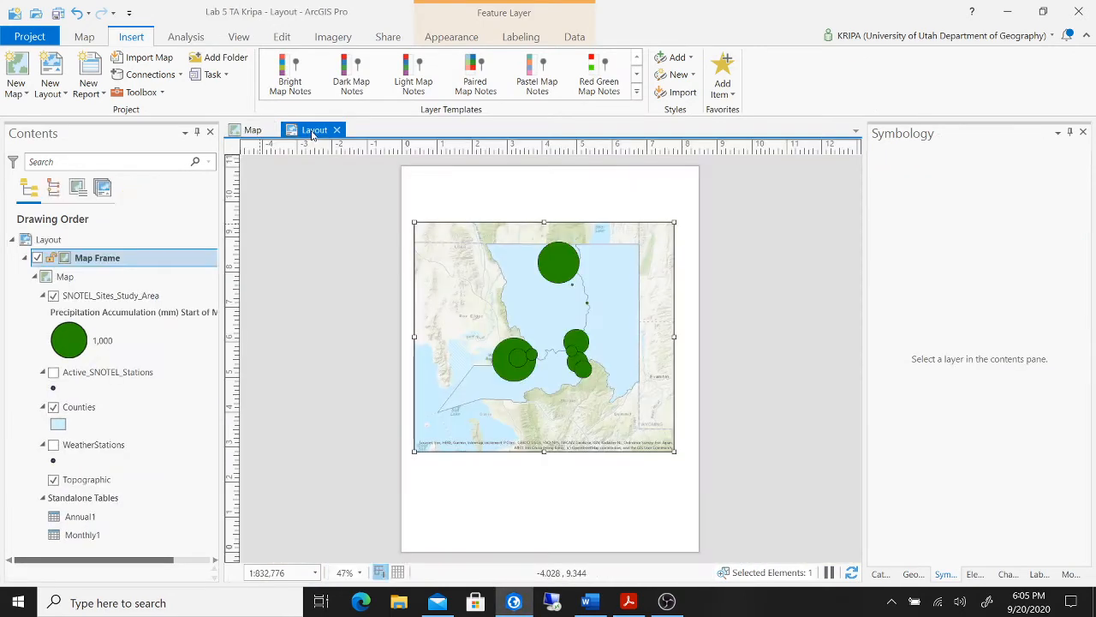
click(257, 133)
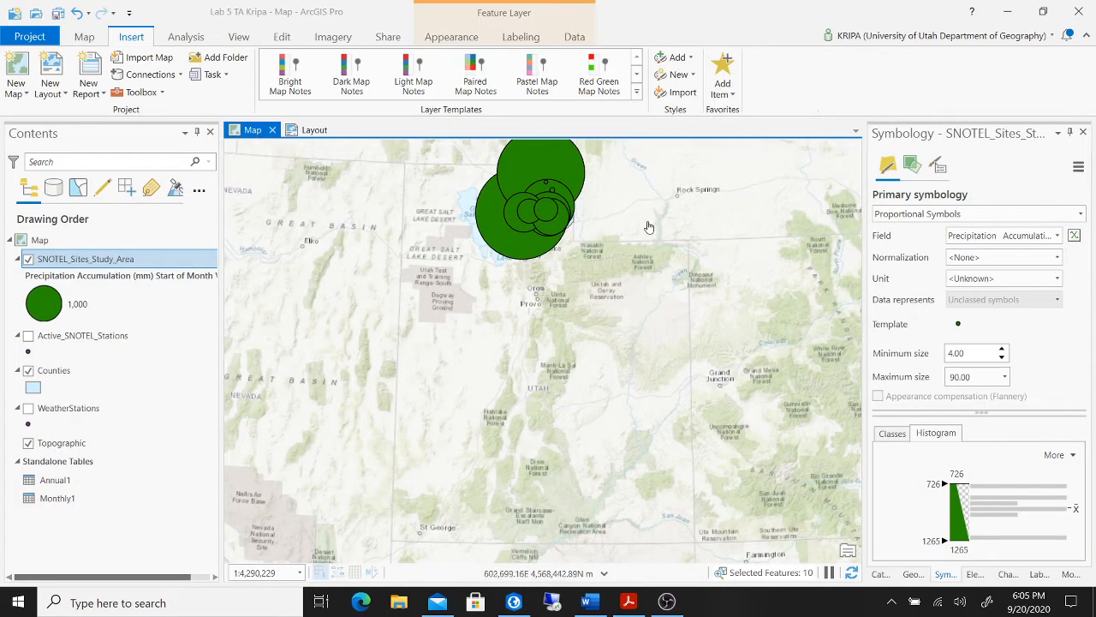
click(302, 133)
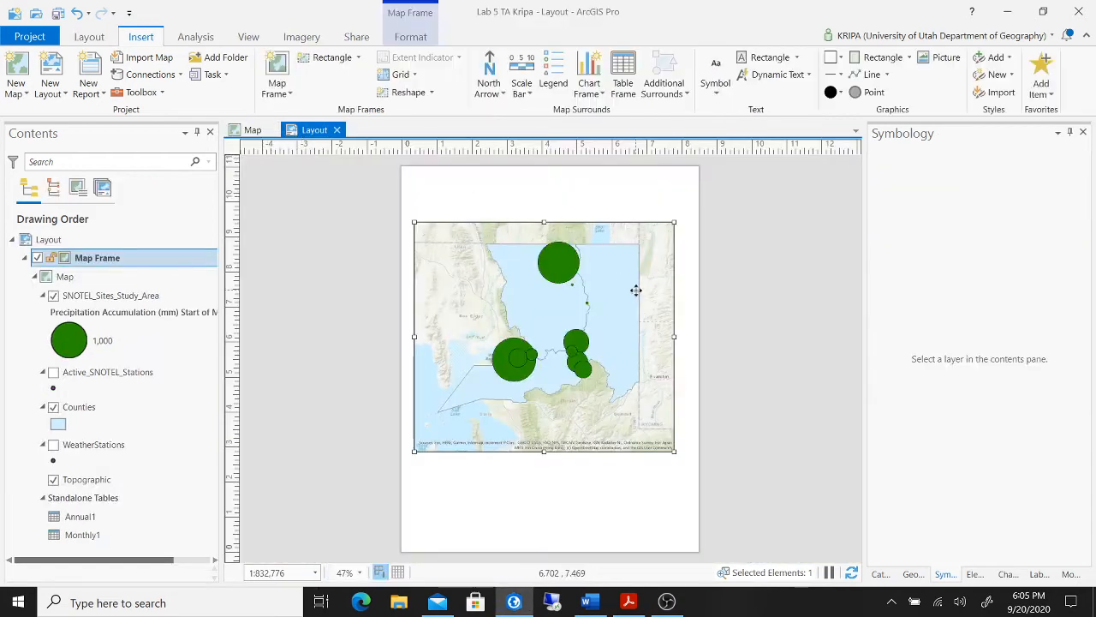
click(253, 131)
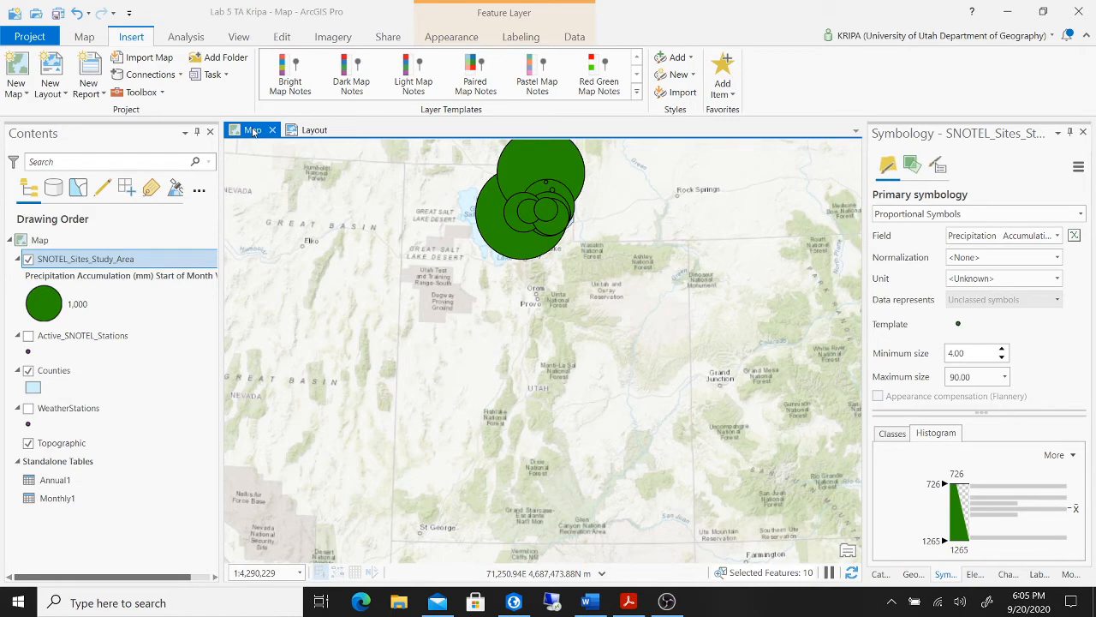
Step: Change the primary symbology of SNOTEL_Sites_Study_Area to Single Symbol
click(1053, 211)
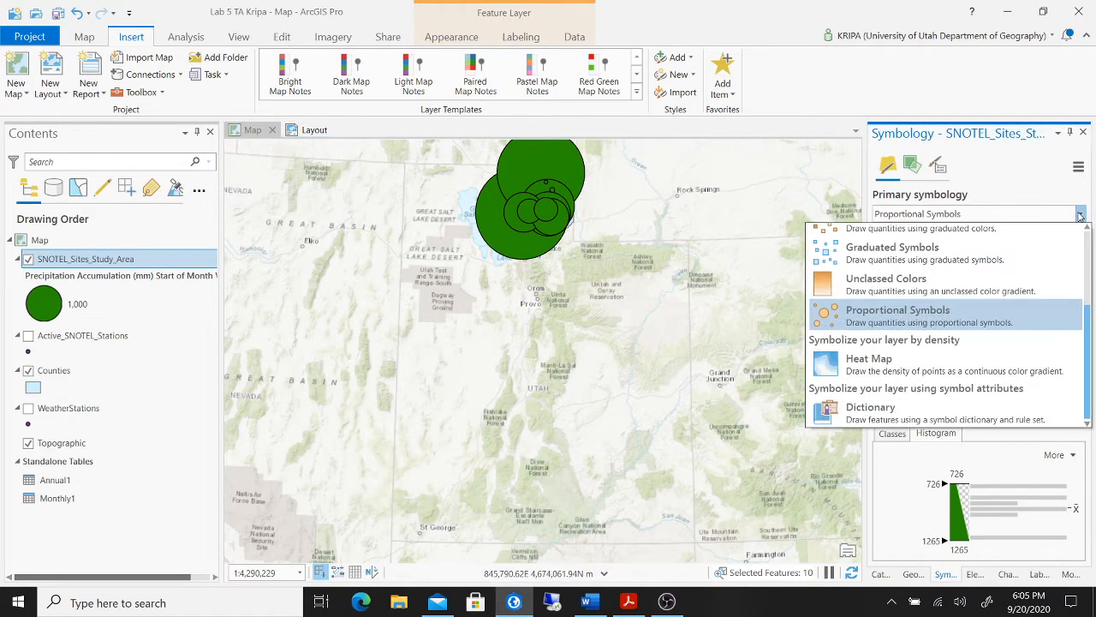
scroll(955, 283, up, 3)
click(942, 257)
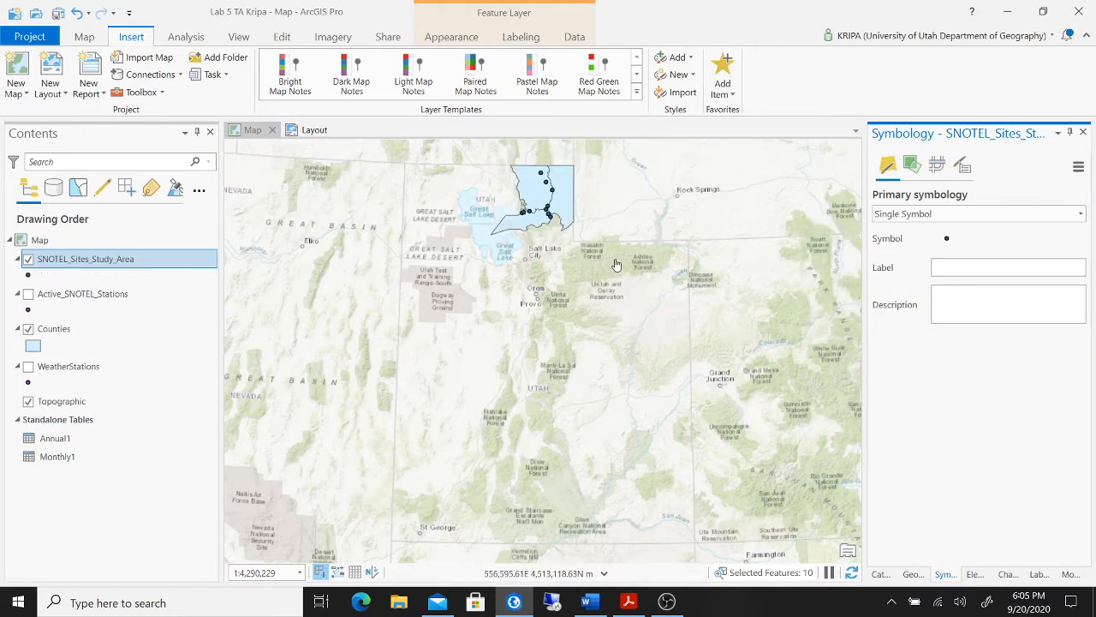
drag(646, 217, 734, 335)
scroll(633, 277, up, 2)
scroll(668, 333, up, 2)
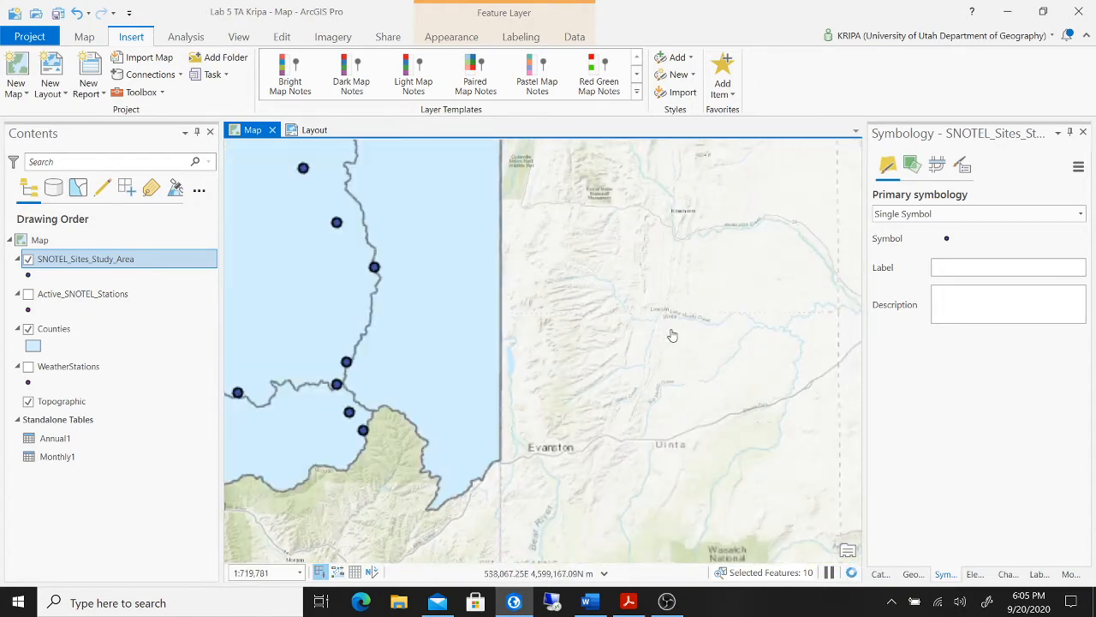
scroll(852, 326, down, 1)
drag(834, 310, 778, 306)
Step: Open the attribute tables of Counties and SNOTEL_Sites_Study_Area, compare their fields for shared labelling attributes and close both tables
click(152, 334)
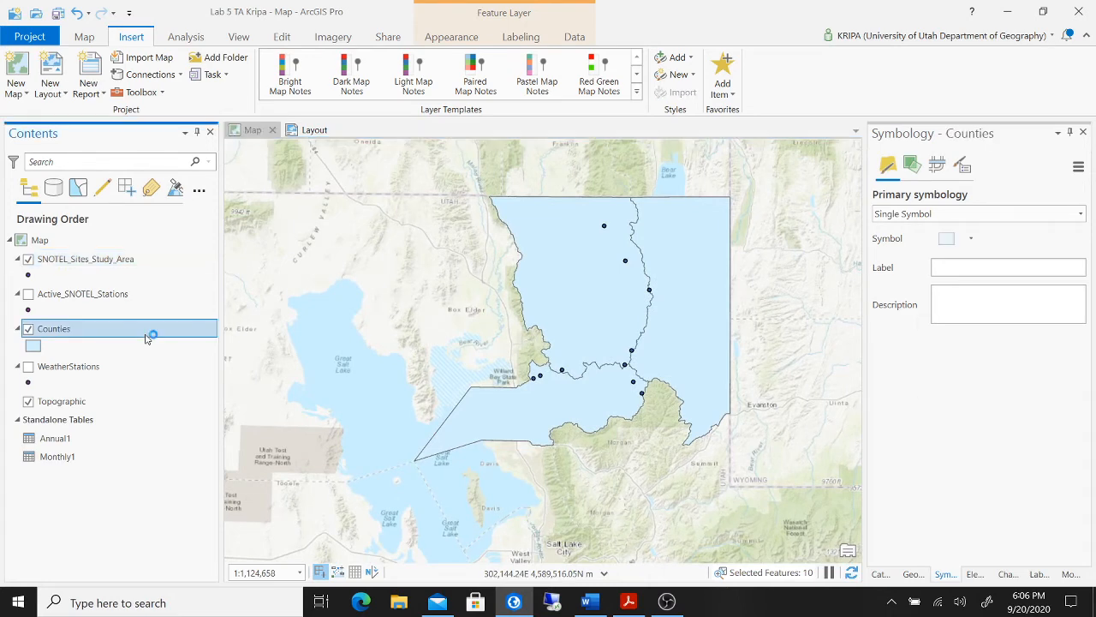
right_click(148, 337)
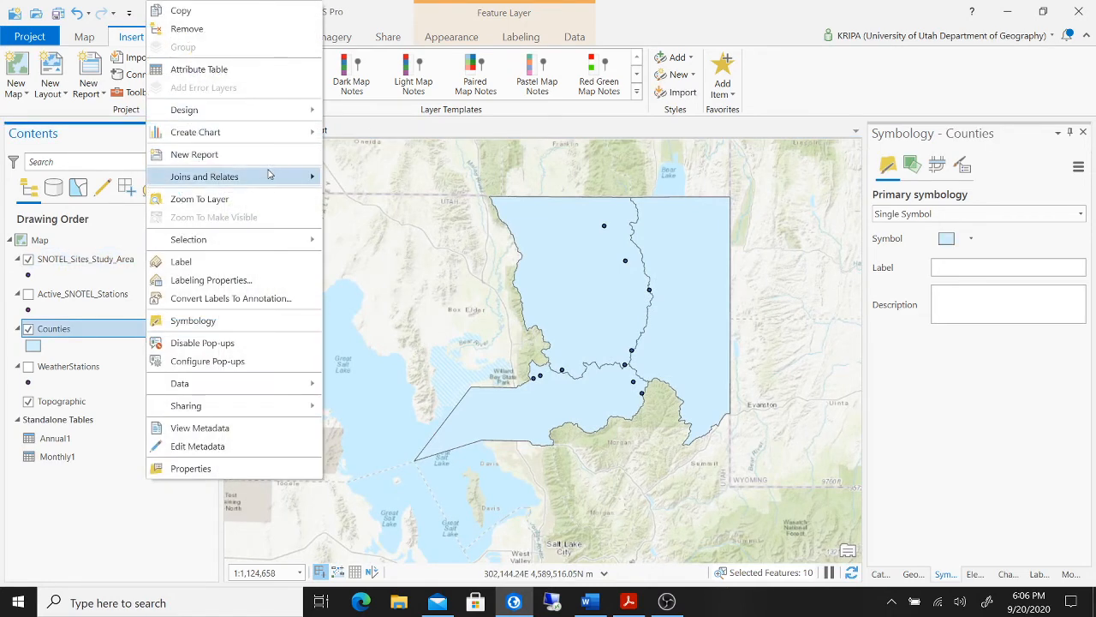
click(260, 72)
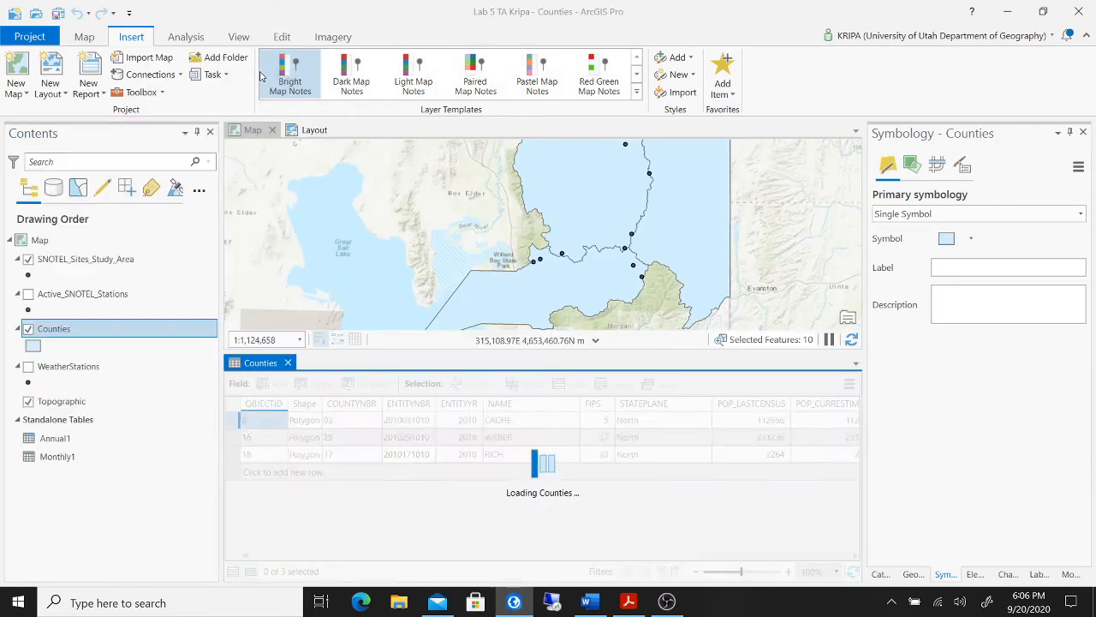
click(145, 267)
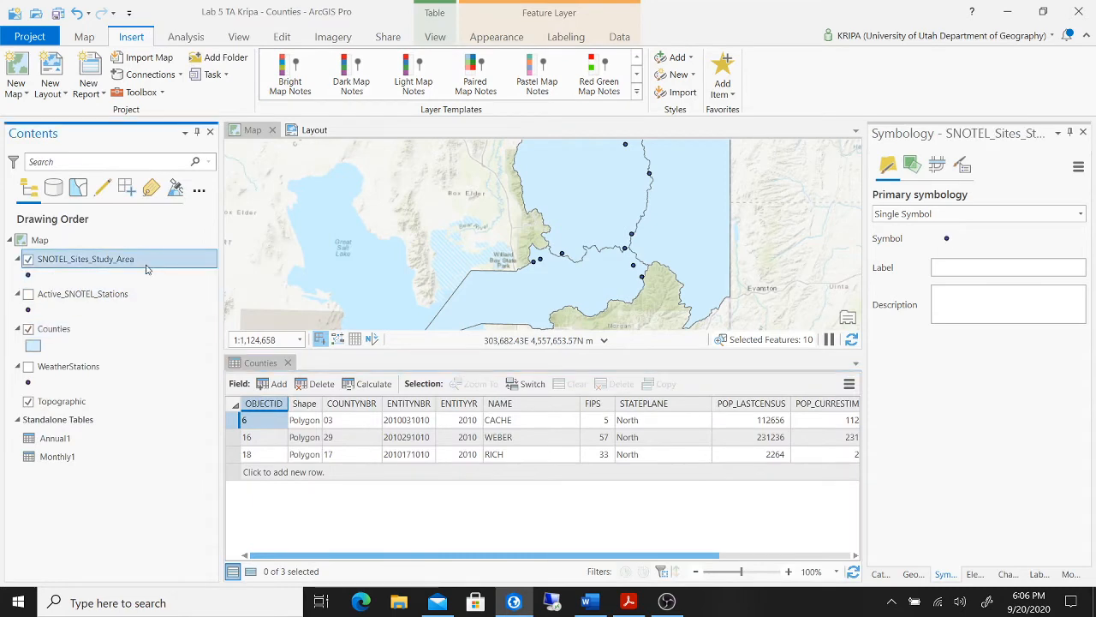
right_click(145, 270)
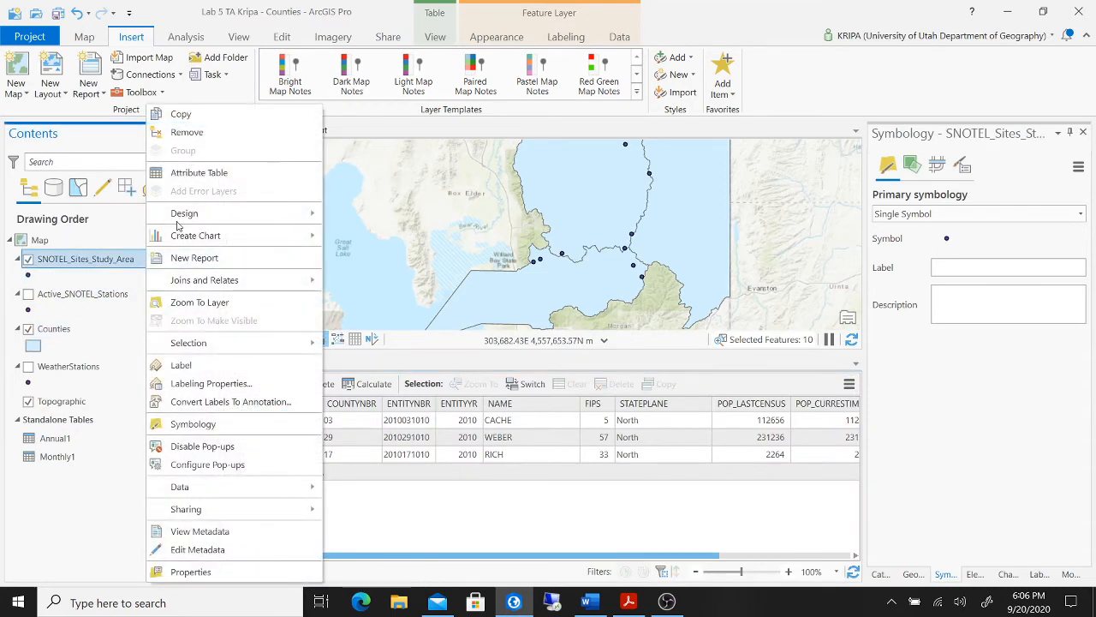
click(223, 174)
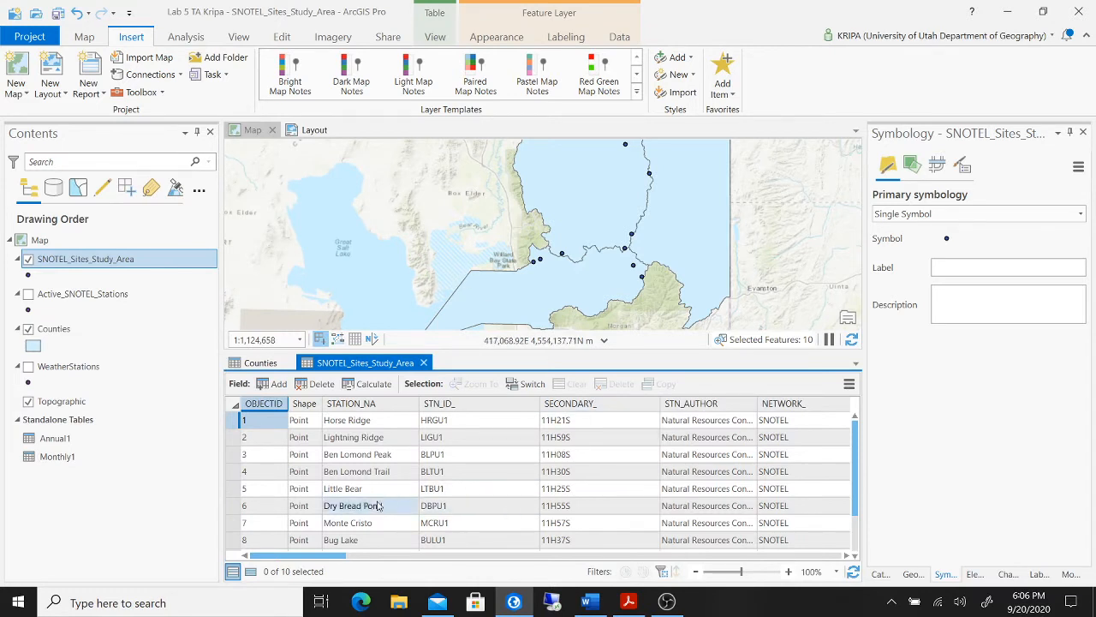
click(260, 362)
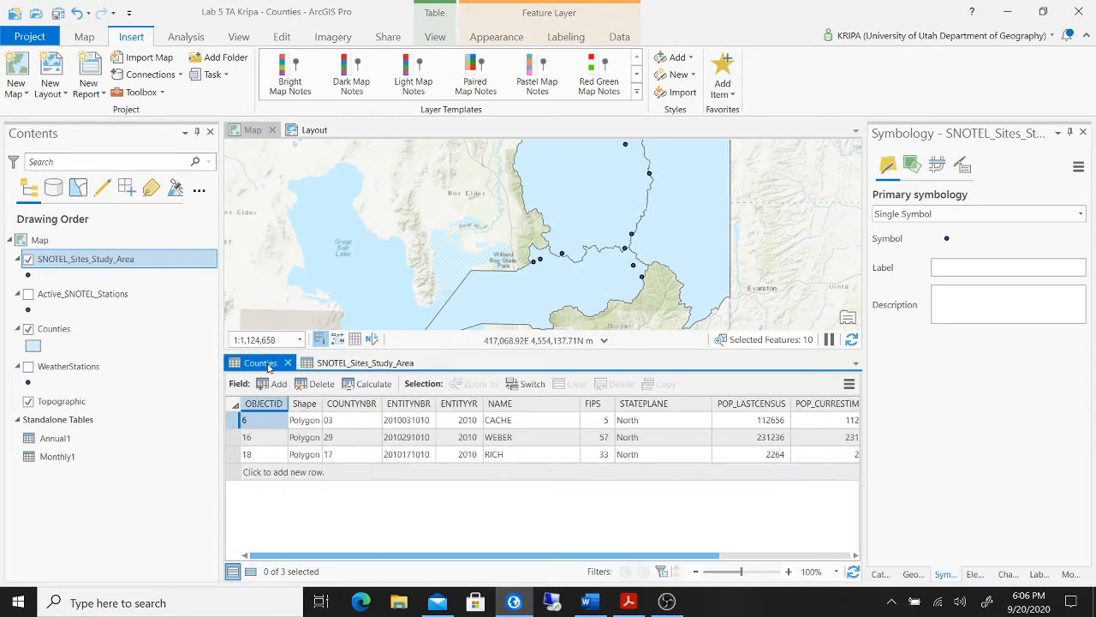
click(360, 363)
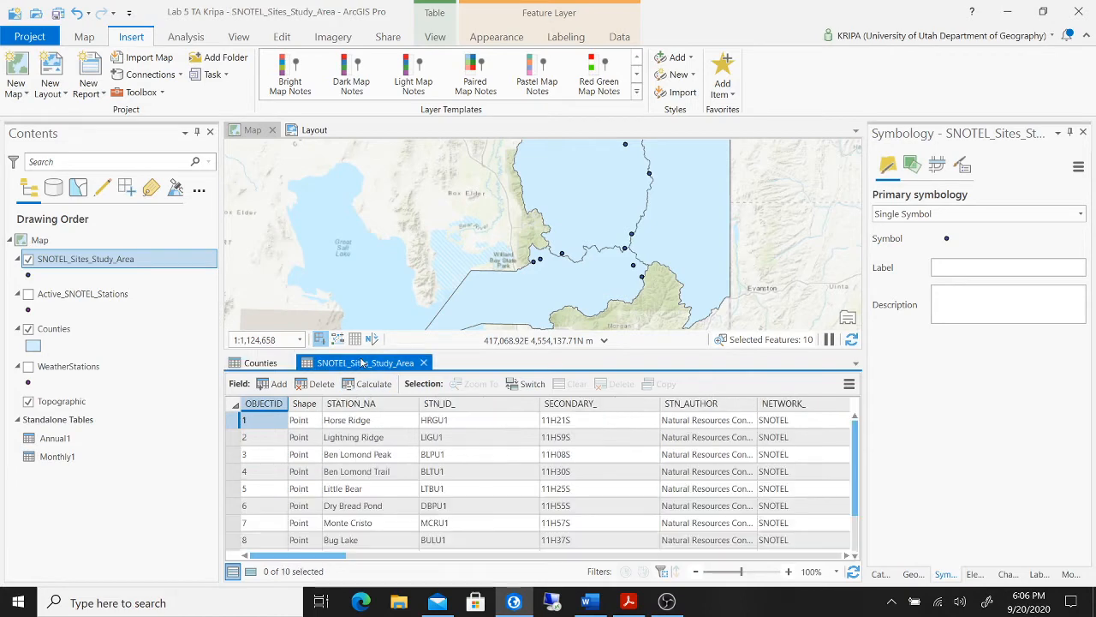
click(271, 363)
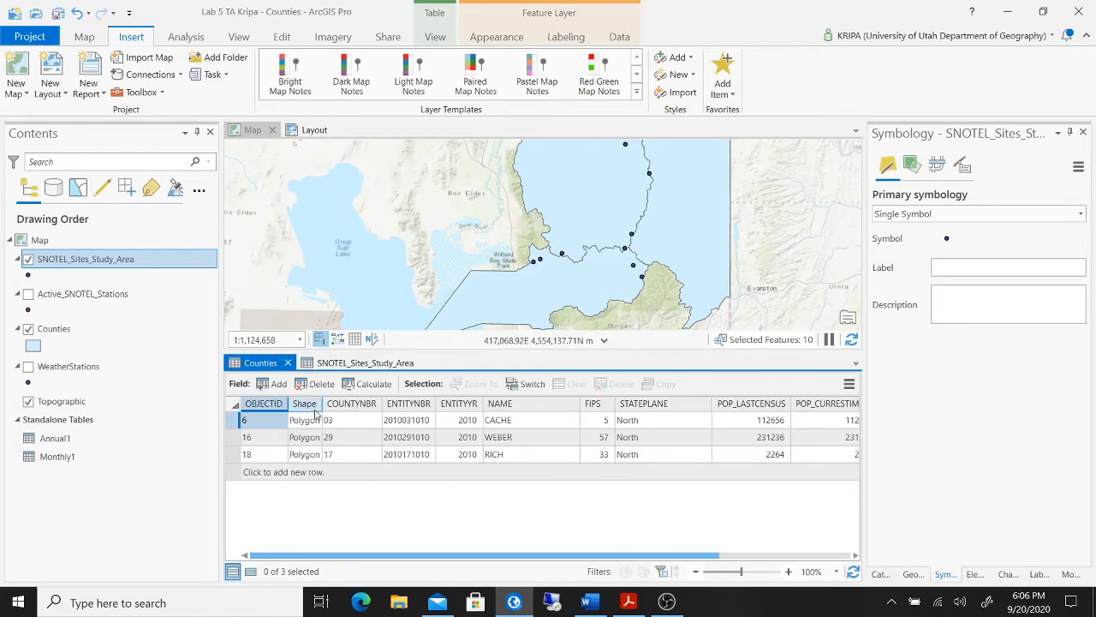
click(355, 367)
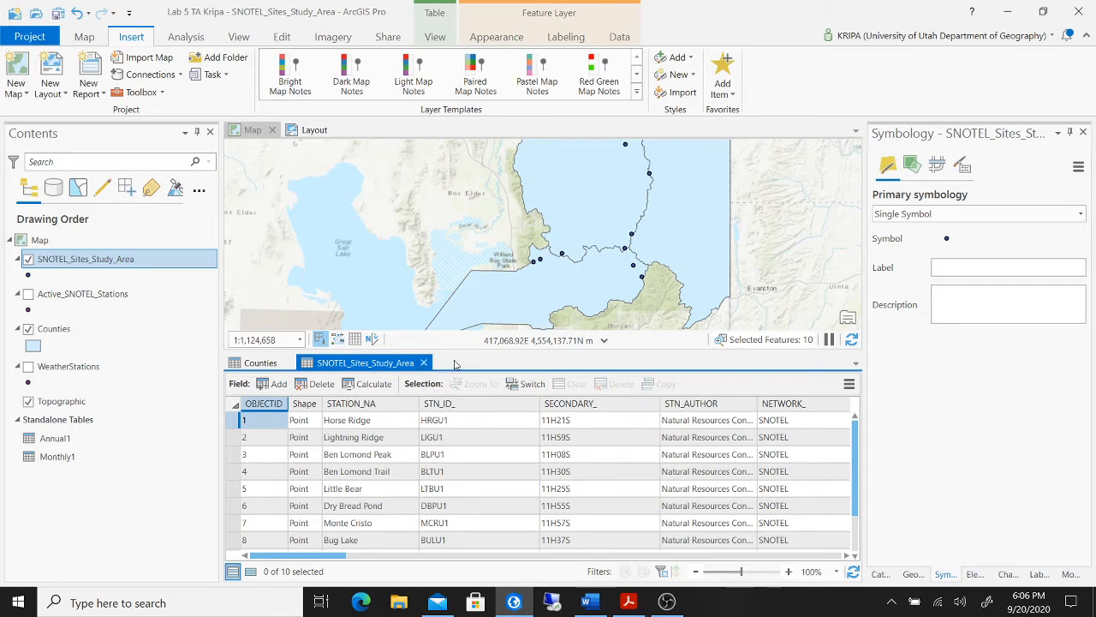
click(423, 362)
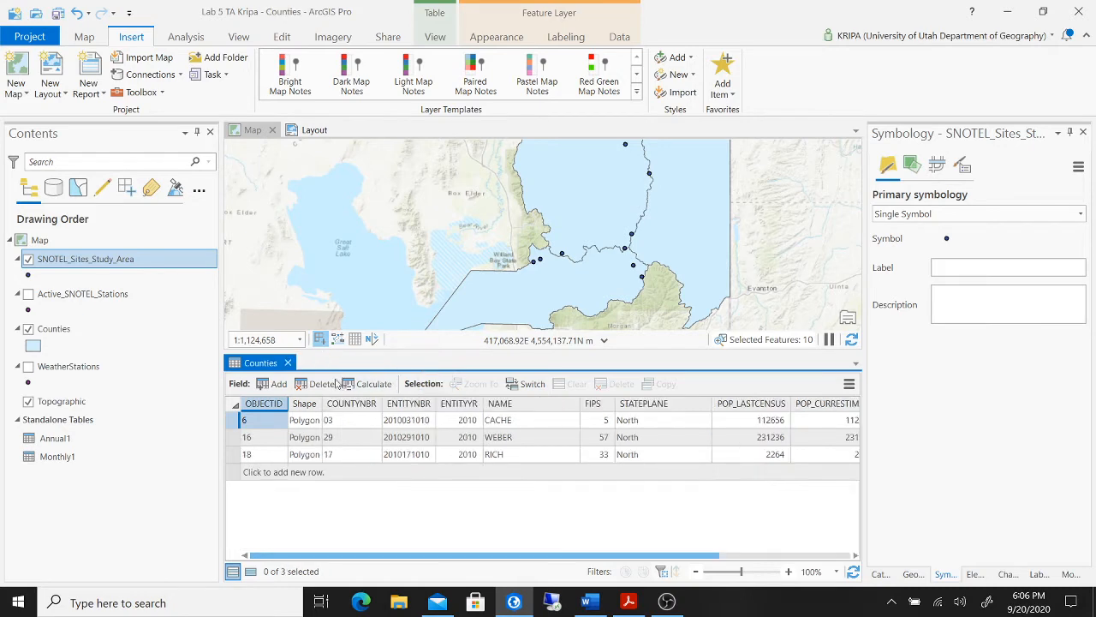
click(289, 362)
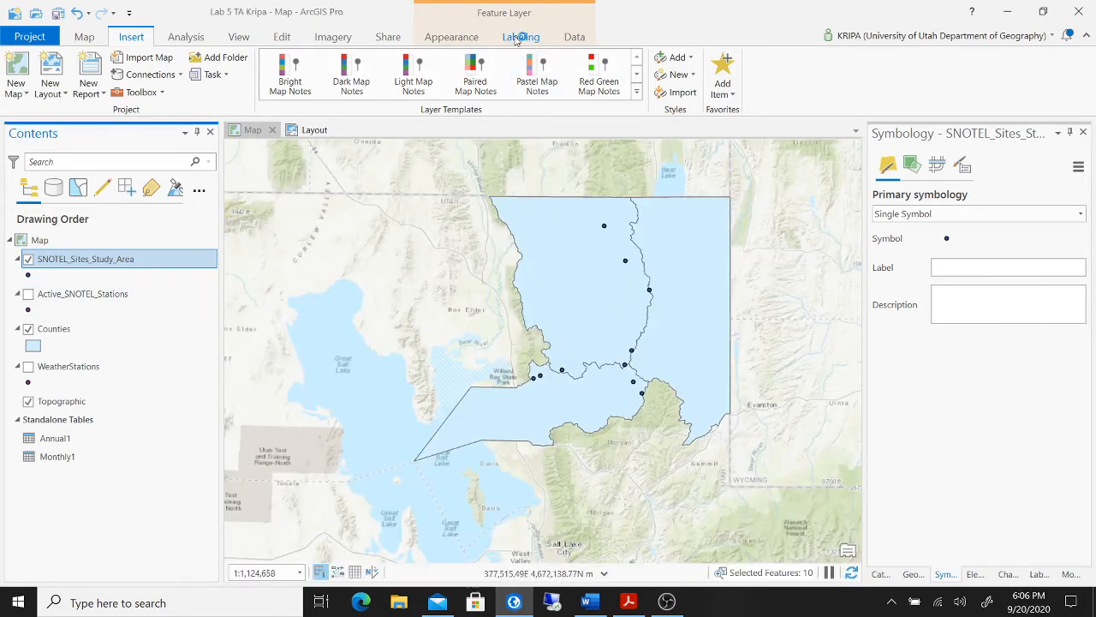
Step: Open the label expression of SNOTEL_Sites_Study_Area, read the labelling instructions in the GEOG_3100_Lab_05 Word document and return to ArcGIS Pro
click(518, 38)
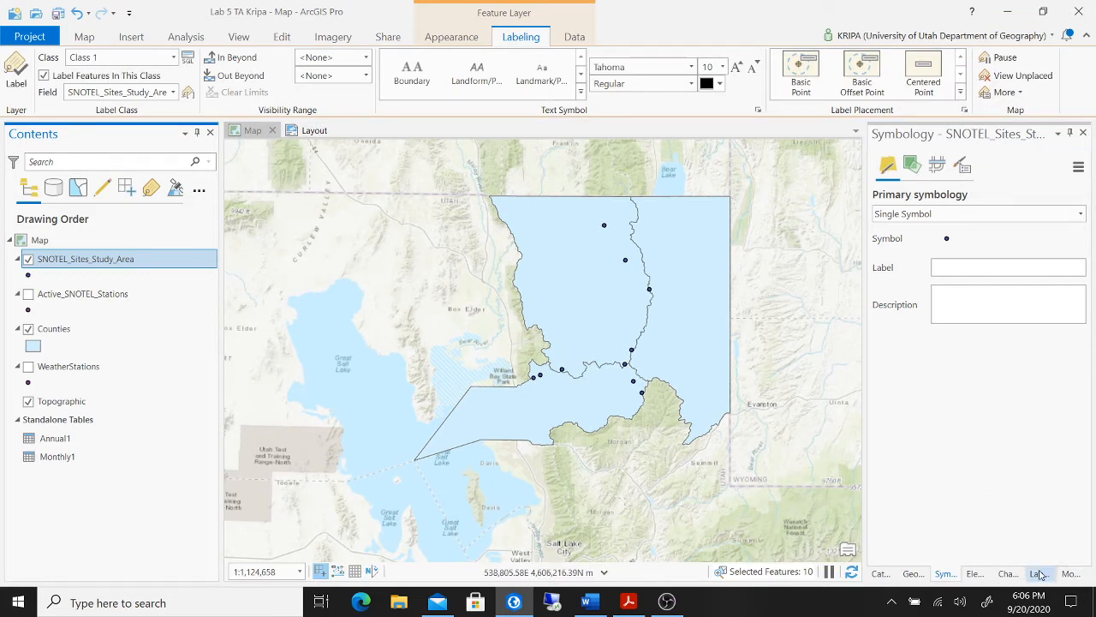
click(1038, 574)
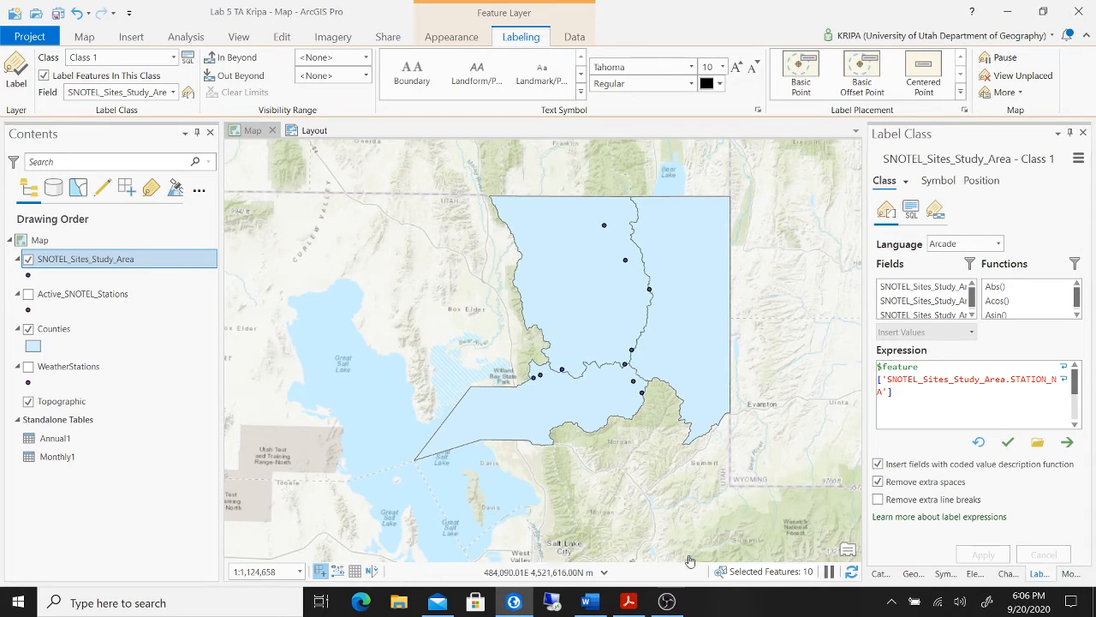
click(605, 608)
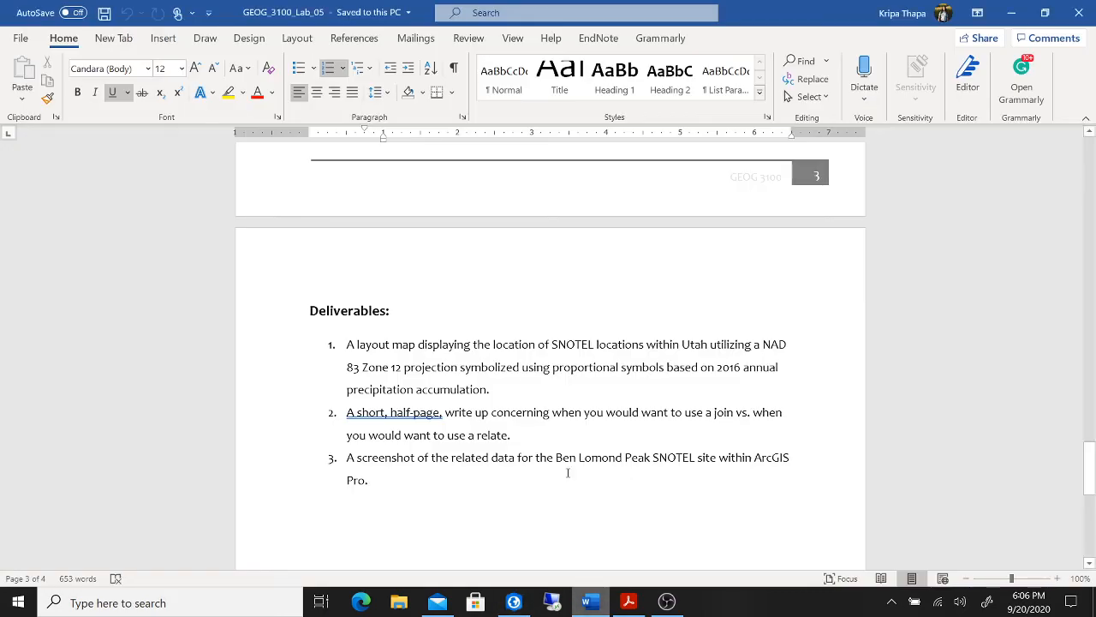
scroll(527, 377, up, 5)
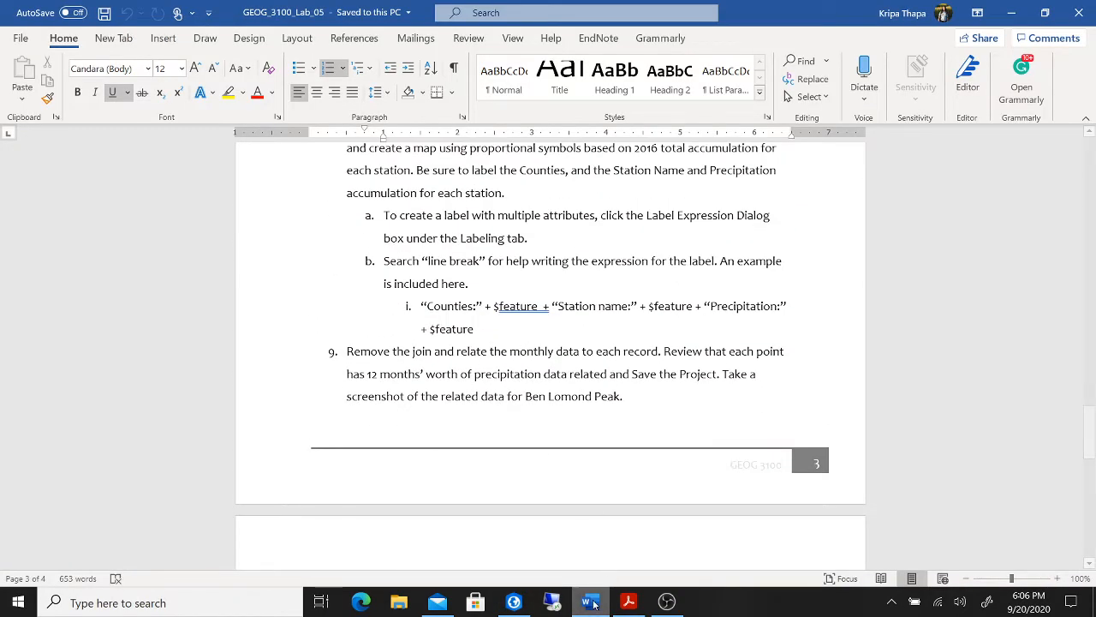
click(552, 603)
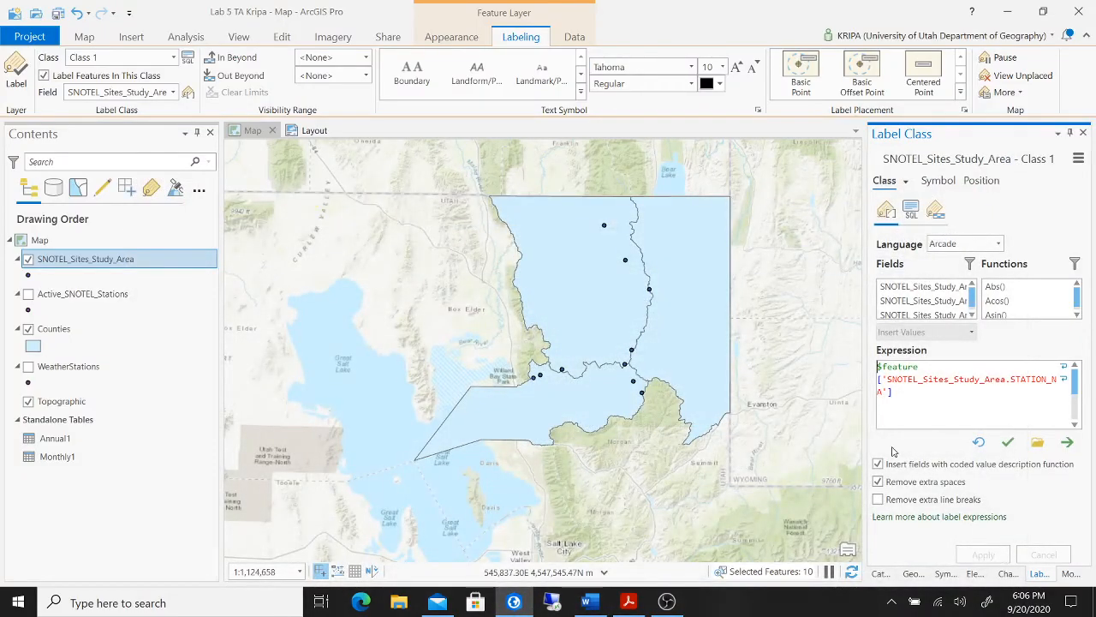
Step: Extend the label expression with "Staion Name: " before STATION_NA and "Precipitation: " plus Annual1's Precipitation_Accumulation__mm__Start_of_Month_Values after it, validate it and apply it
text("Staion Name:)
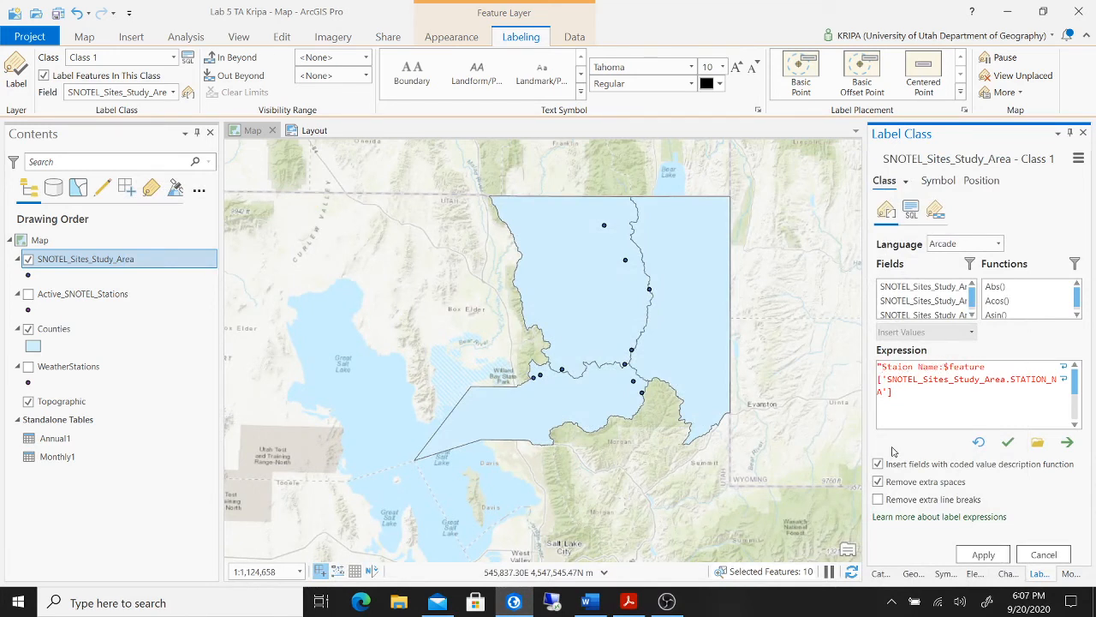
text( " +)
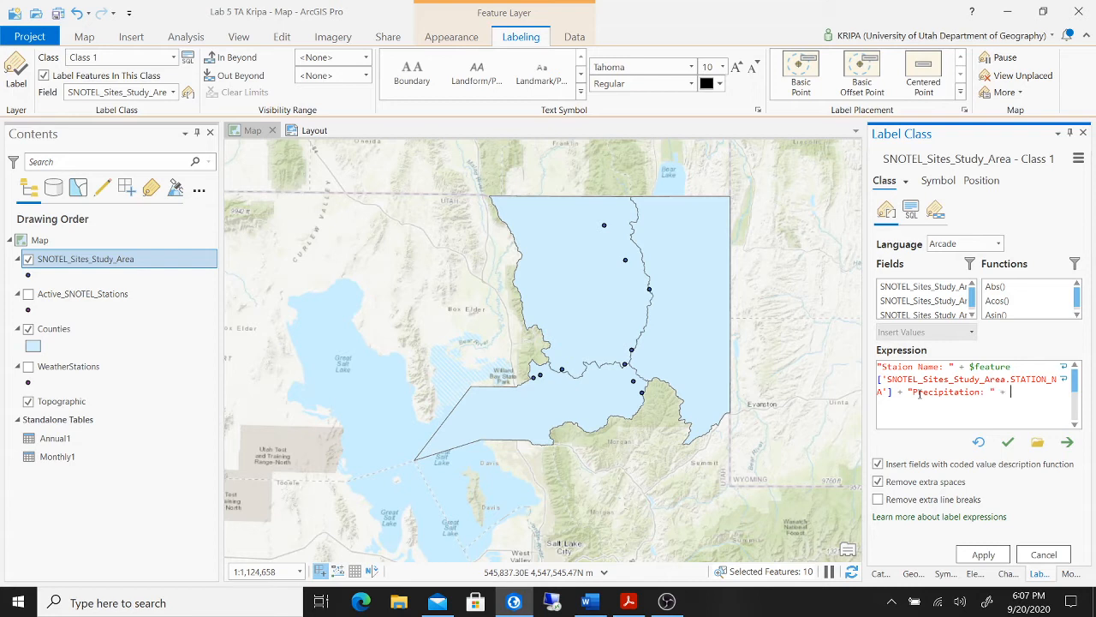
scroll(945, 312, down, 6)
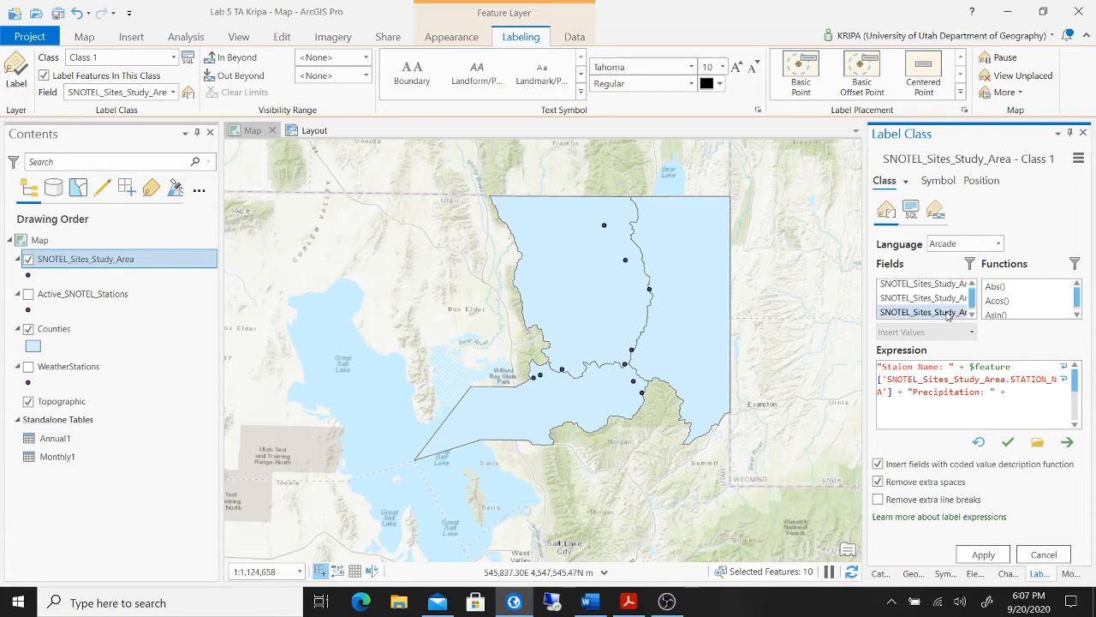
scroll(947, 316, down, 1)
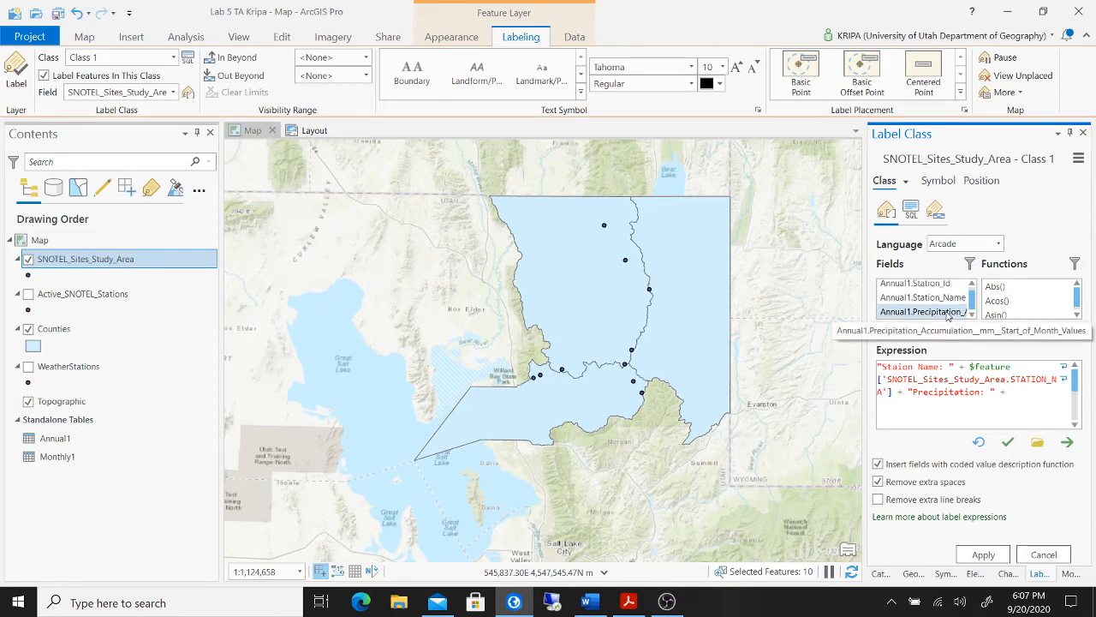
double_click(947, 312)
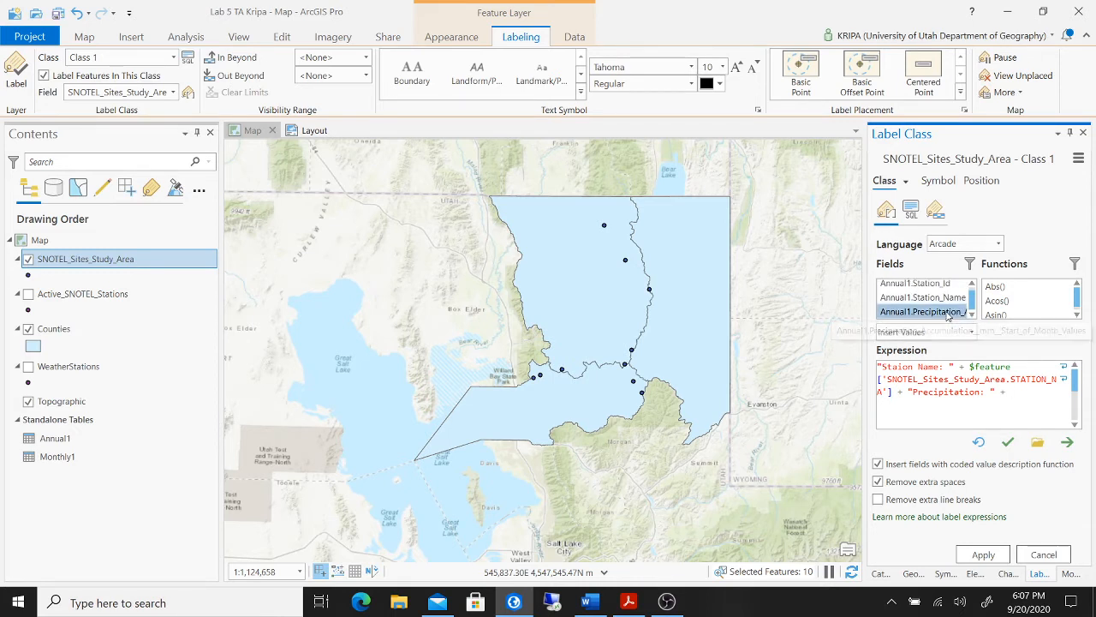
click(1008, 442)
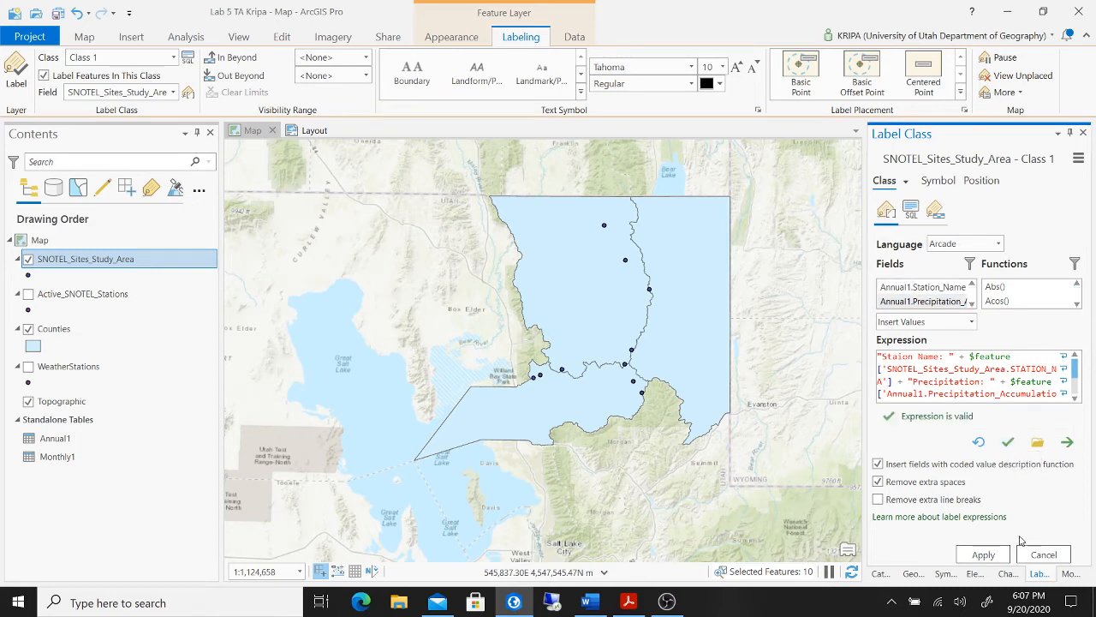
click(983, 555)
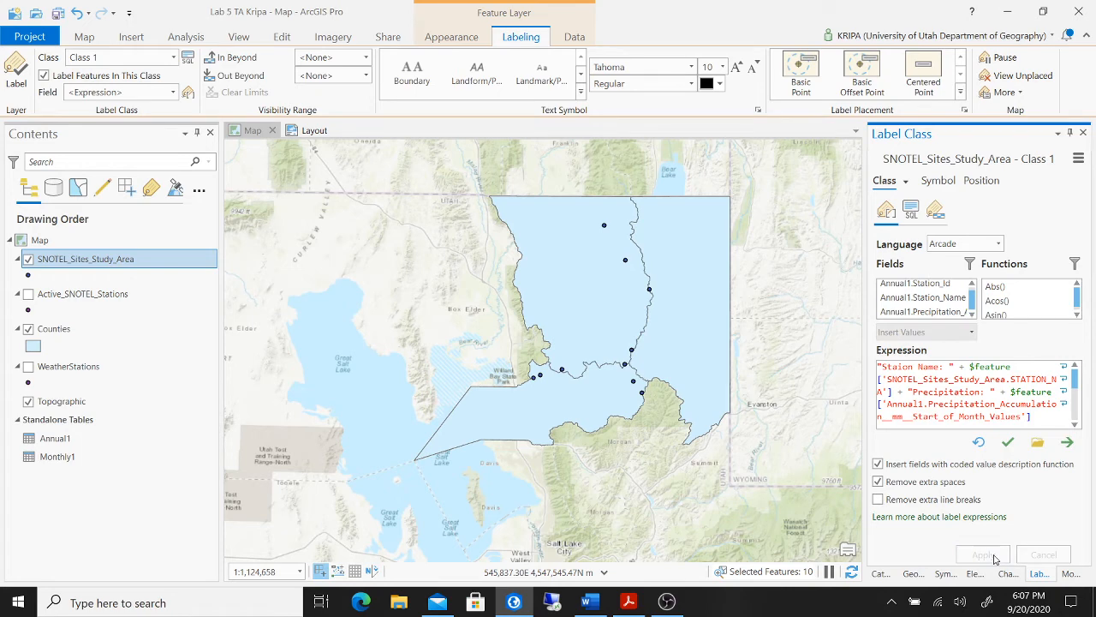
Step: Turn on the labels of SNOTEL_Sites_Study_Area and select the Counties layer
right_click(170, 266)
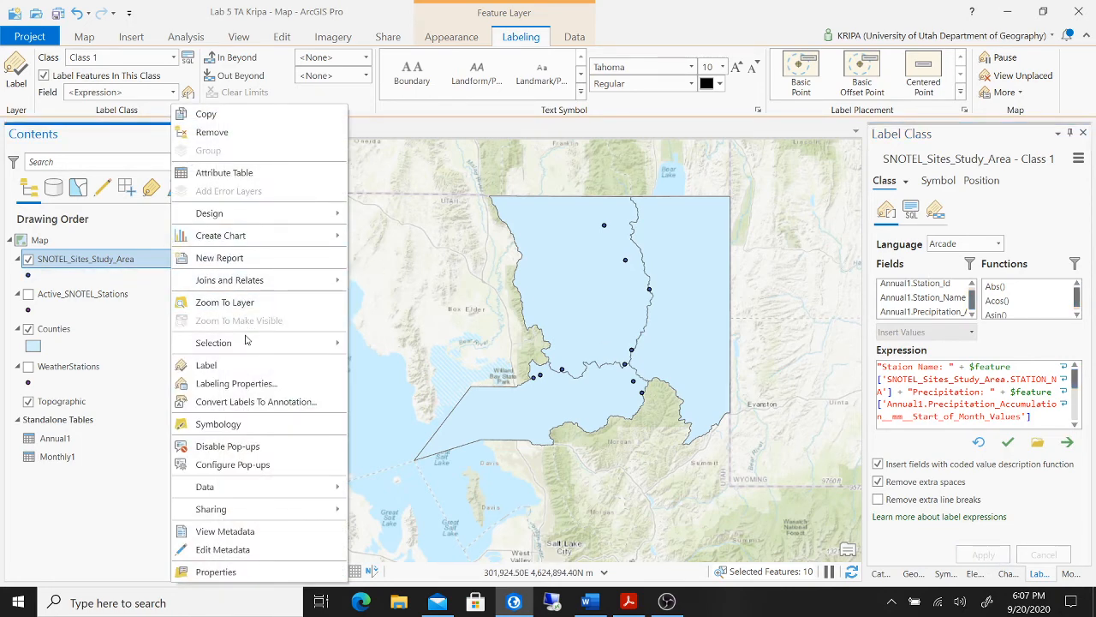
click(248, 366)
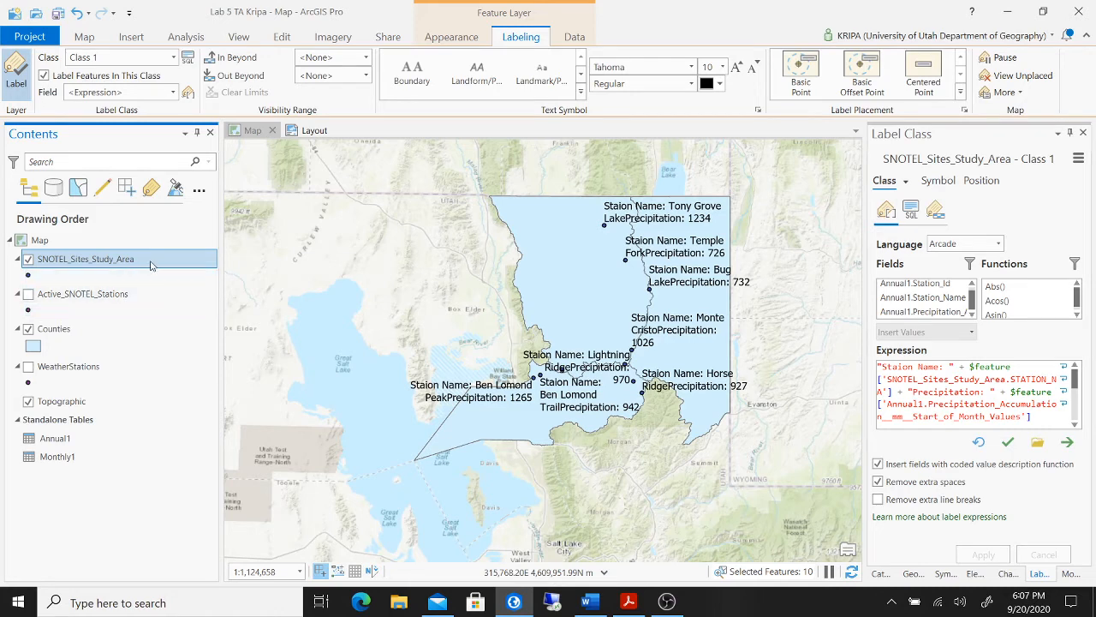
click(123, 328)
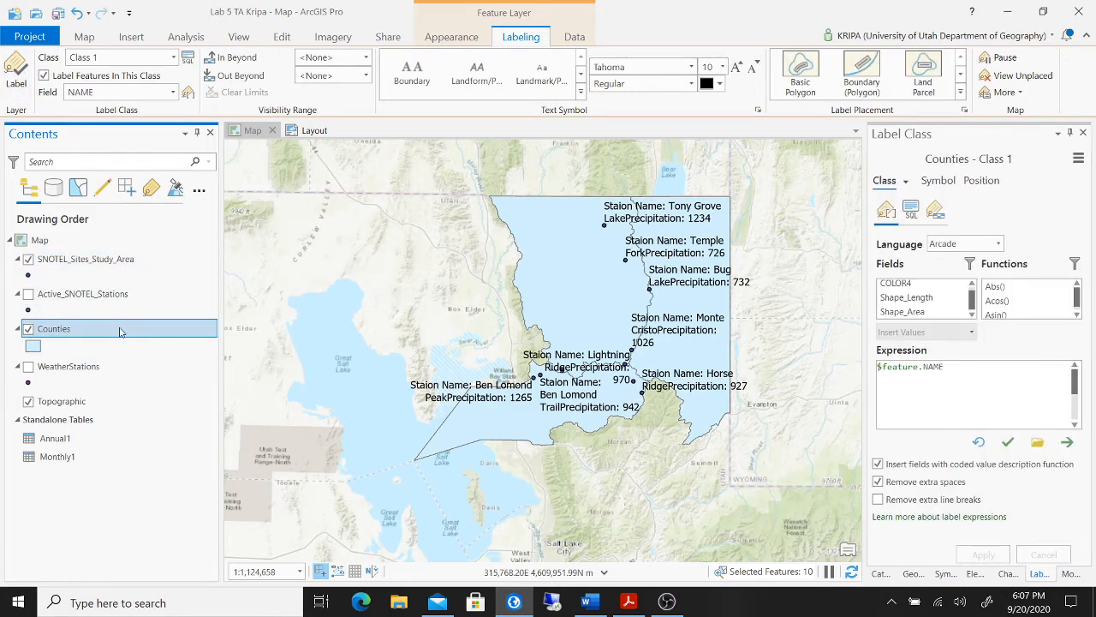
Step: Turn on the labels of the Counties layer and save the project
right_click(121, 330)
click(198, 261)
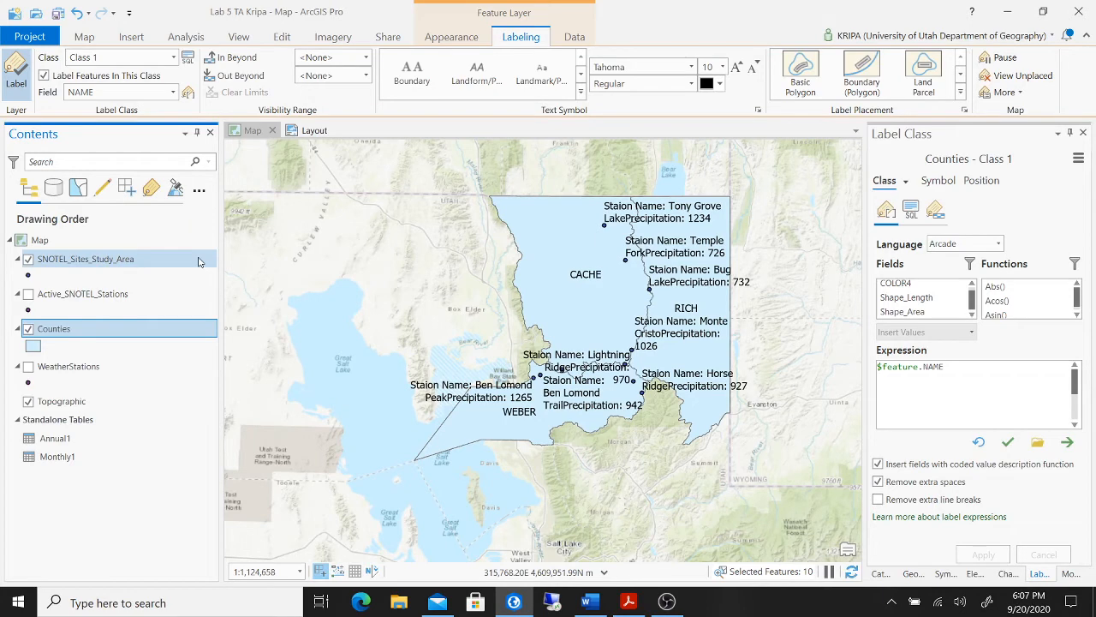
click(57, 14)
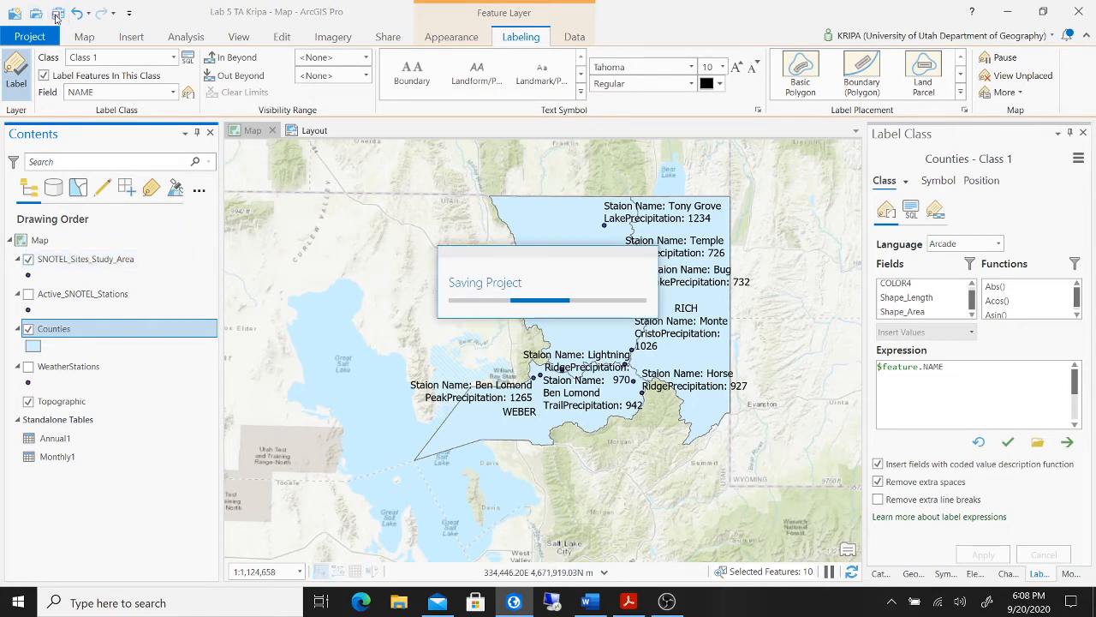
Step: Switch to the layout, choose a text symbol and draw a rectangular text box above the map frame, matching its width
click(292, 137)
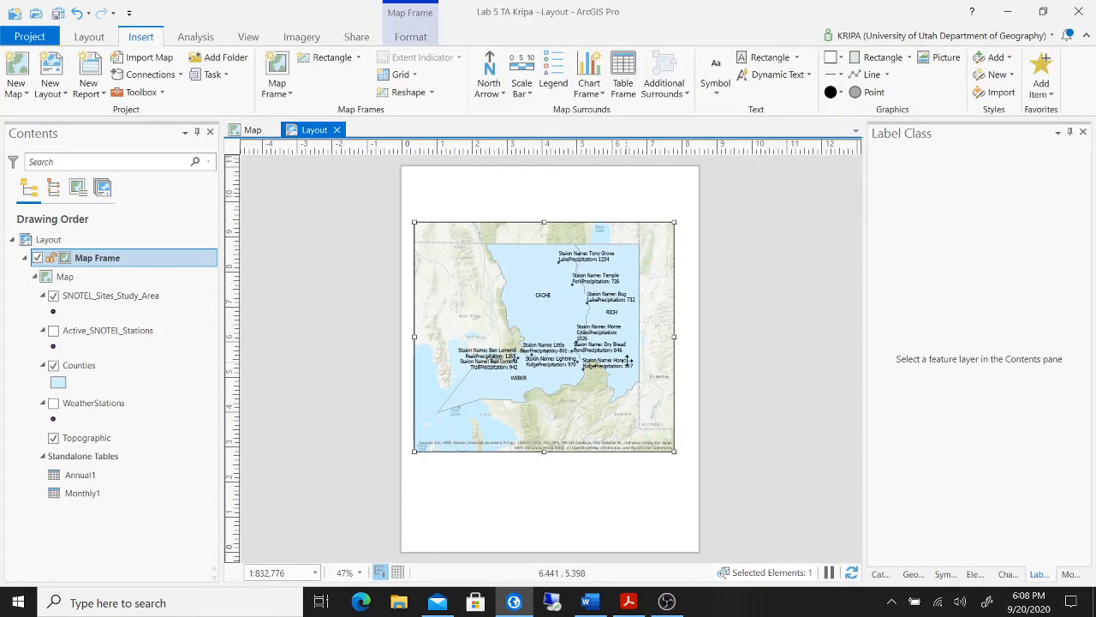
click(719, 85)
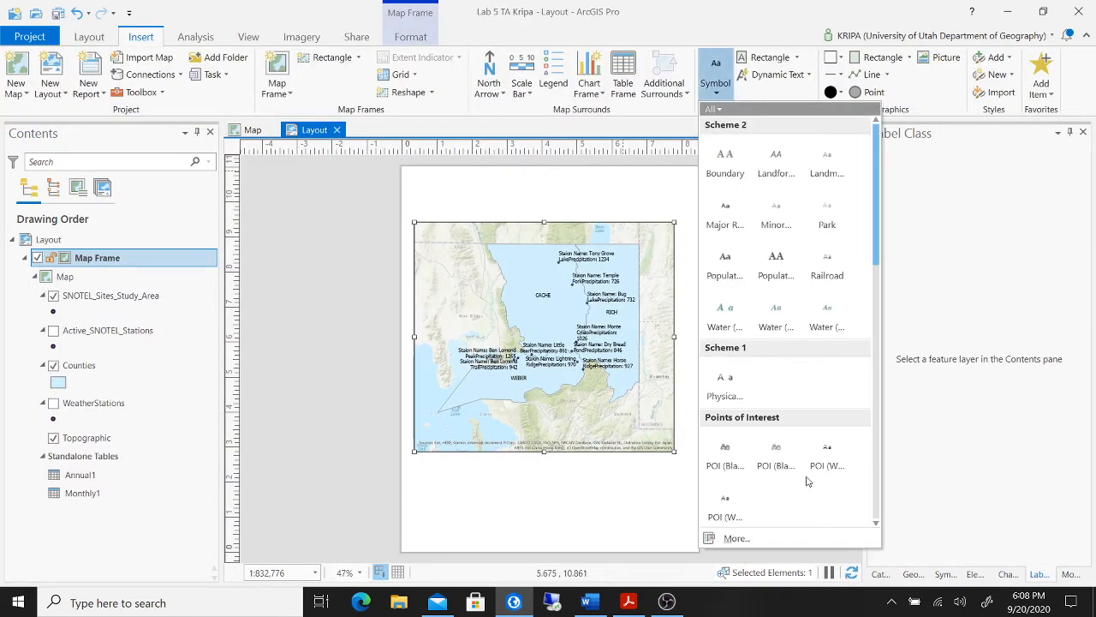
scroll(745, 462, down, 6)
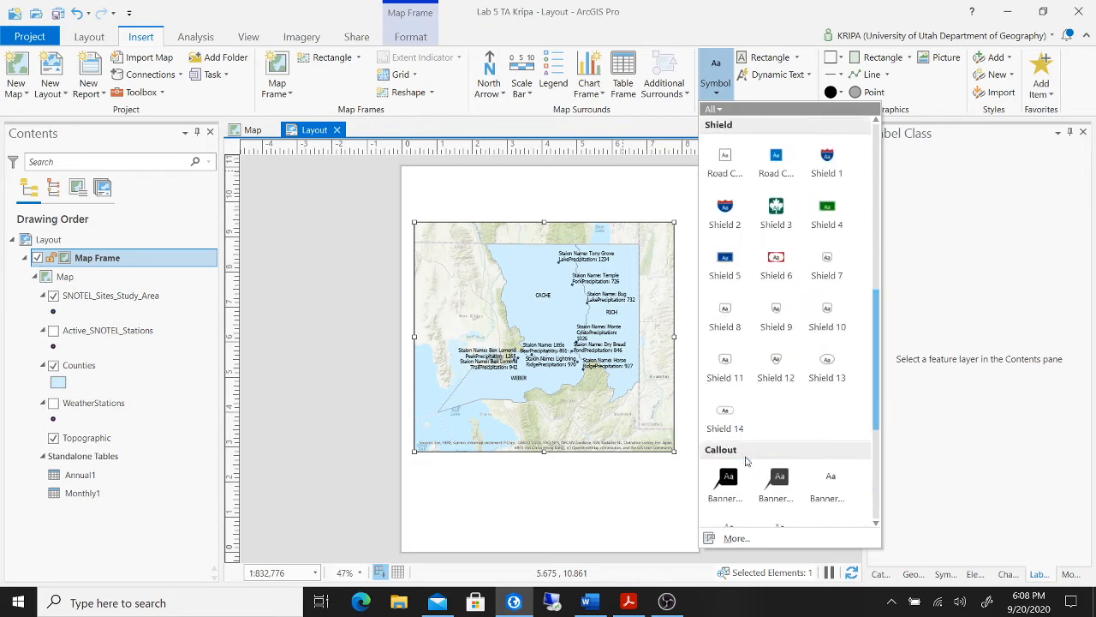
scroll(747, 461, down, 3)
click(726, 347)
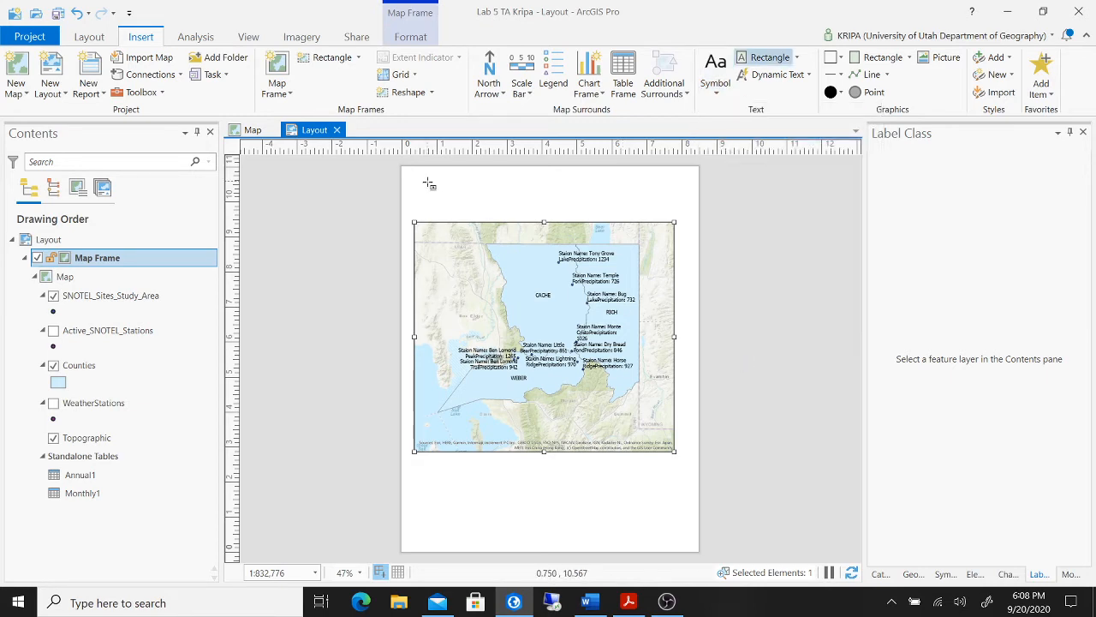
drag(414, 176, 675, 215)
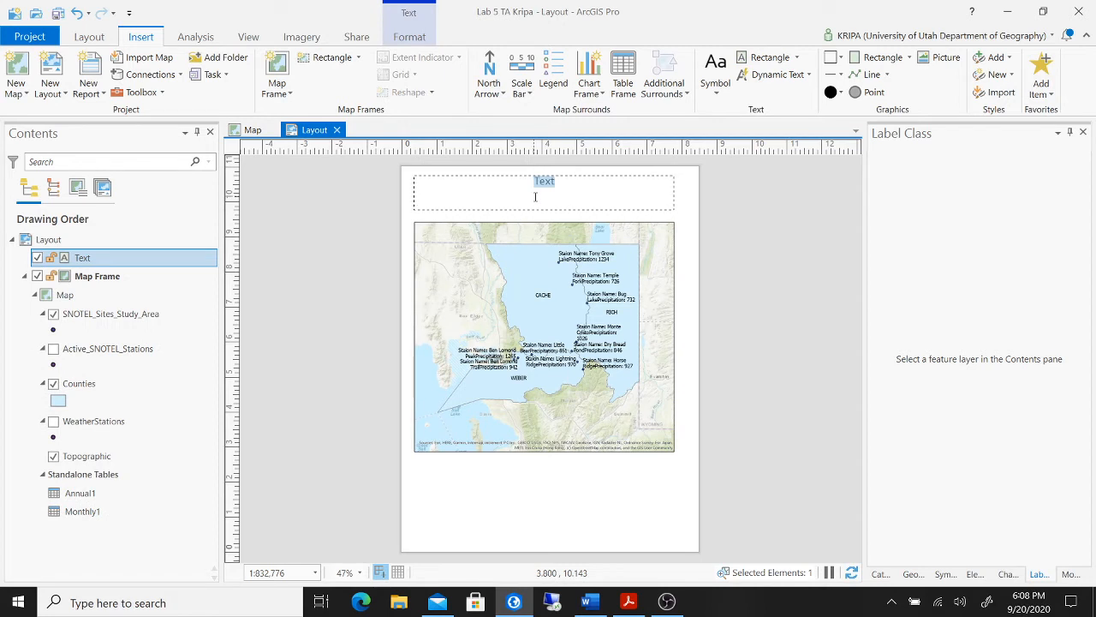
Step: Enter the title "Active SNOTEL Sites in Weber, Cache and Rich Counties" in the text box and save the project
text(Active Snow)
key(BackSpace)
text(TEL Sites )
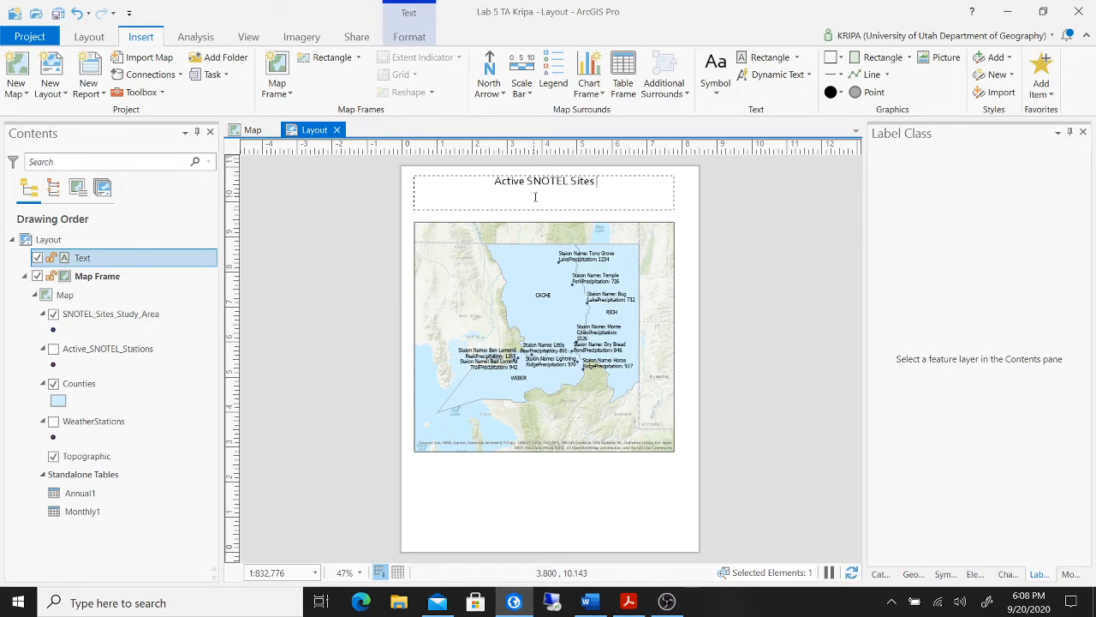
text(in Weber)
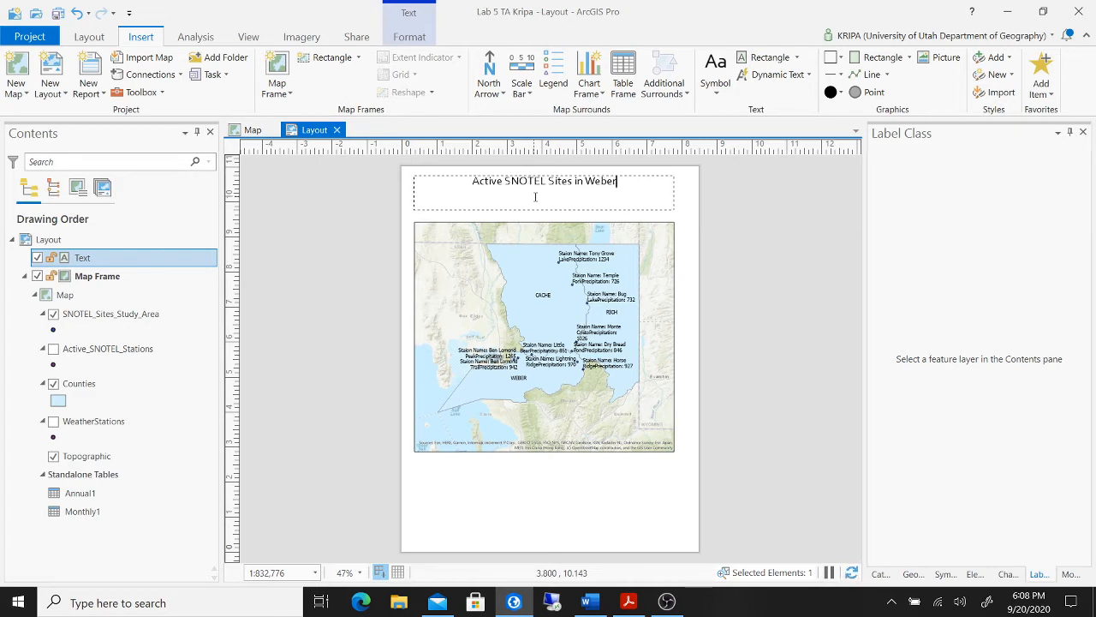
text(, Cache and)
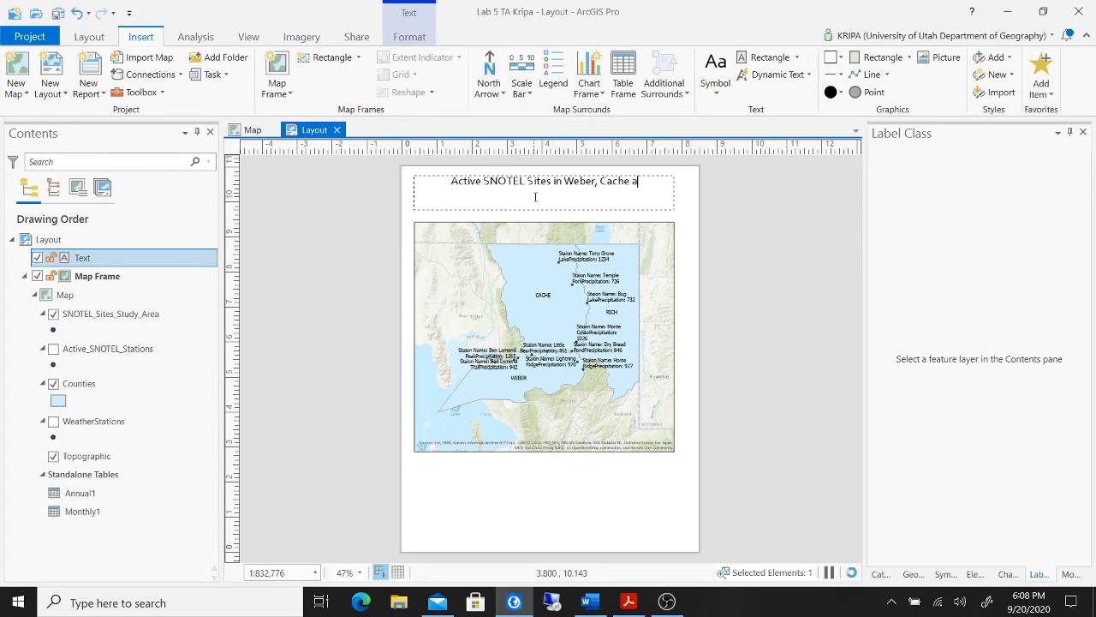
text(ich)
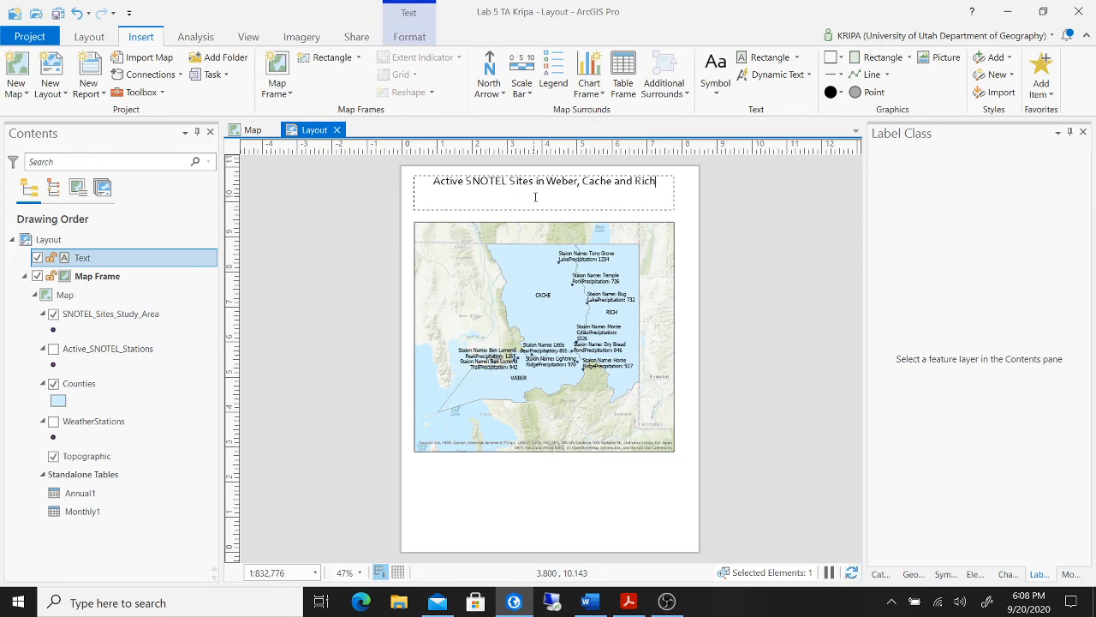
text( Counties)
click(60, 14)
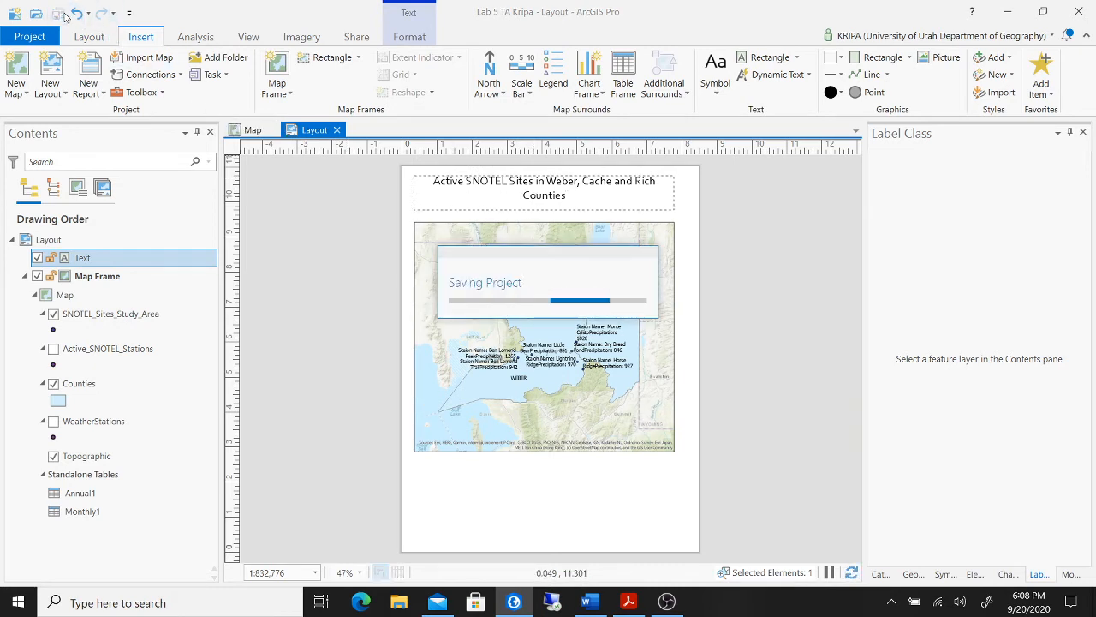
Step: Insert the first north arrow style beneath the lower-left corner of the map frame and deselect it
click(501, 82)
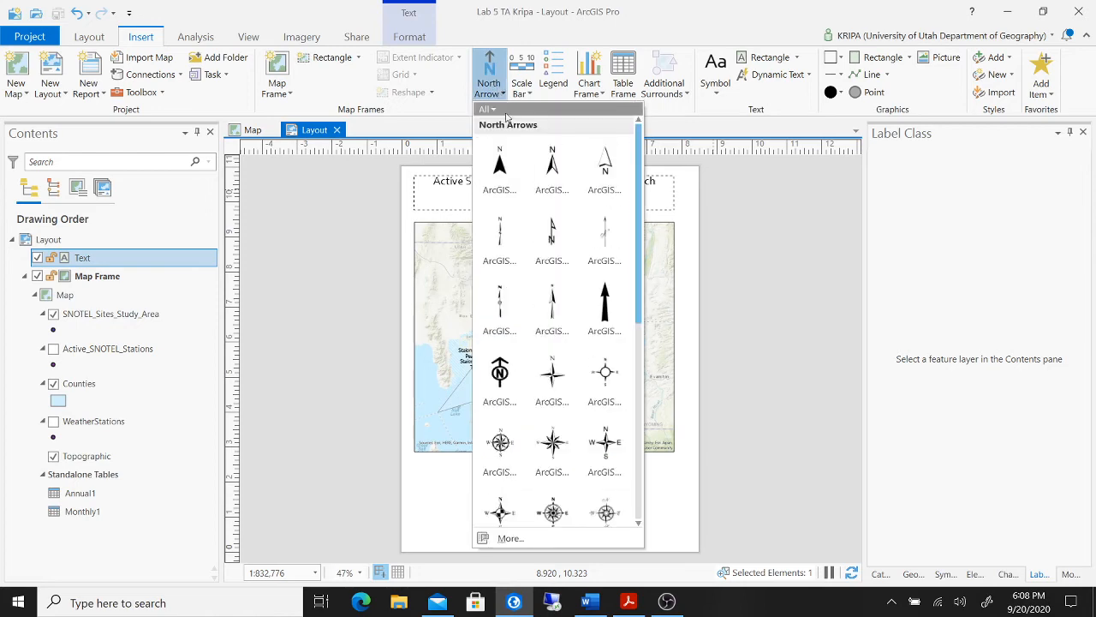
click(499, 158)
drag(420, 460, 450, 499)
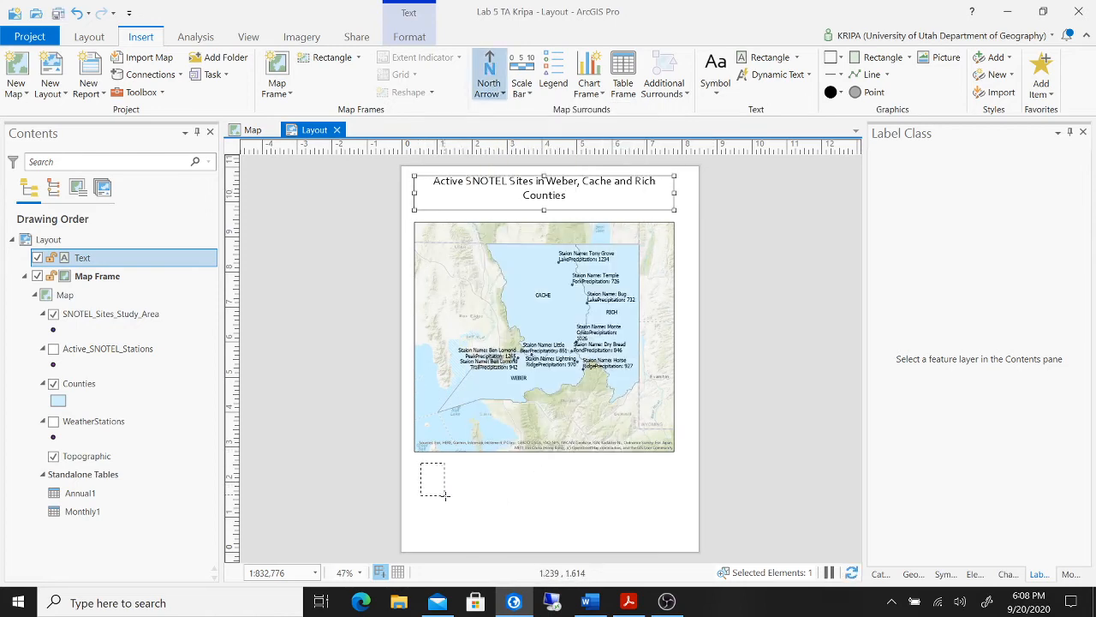
click(761, 438)
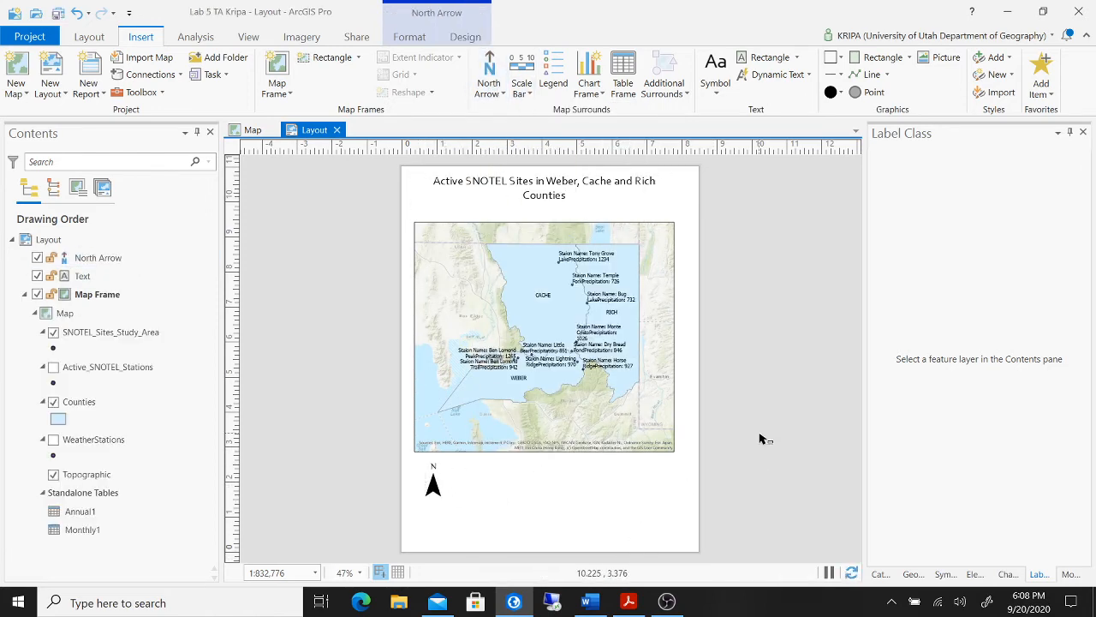
Step: Start exporting the layout as a PDF named "Layout Lab 5" and browse from the Desktop to UofU > TA Stuff > Labs_results
click(356, 41)
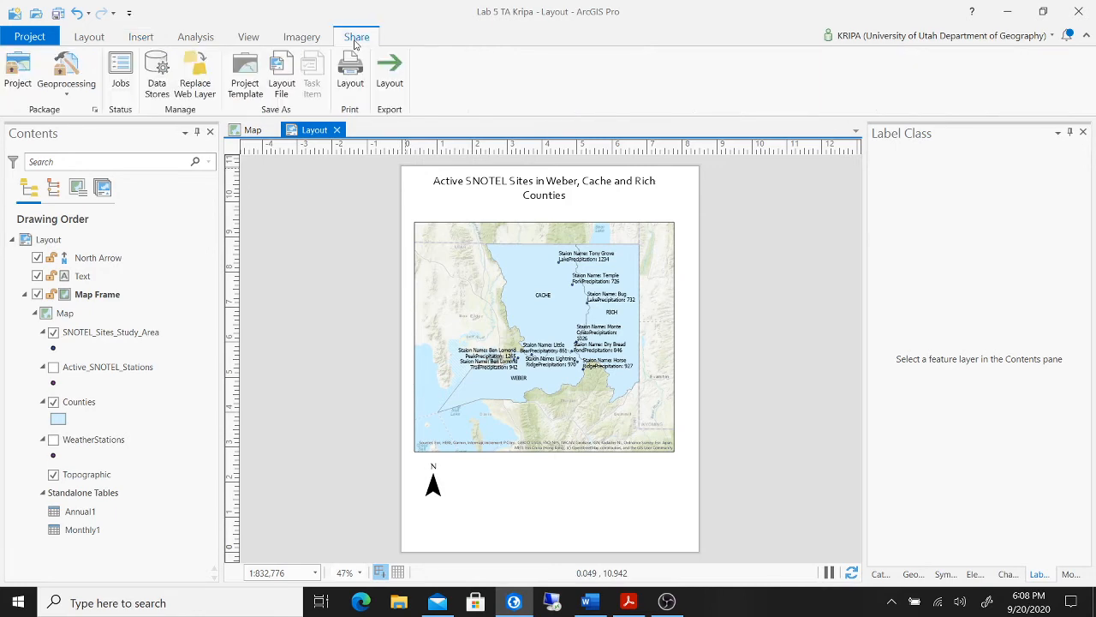
click(391, 79)
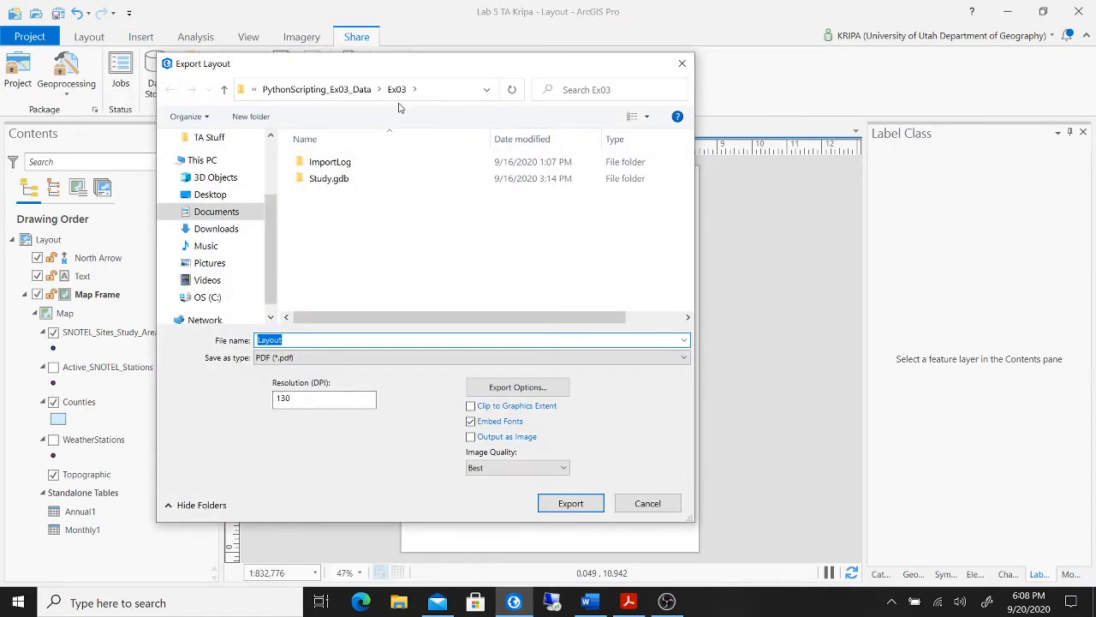
click(304, 341)
click(244, 198)
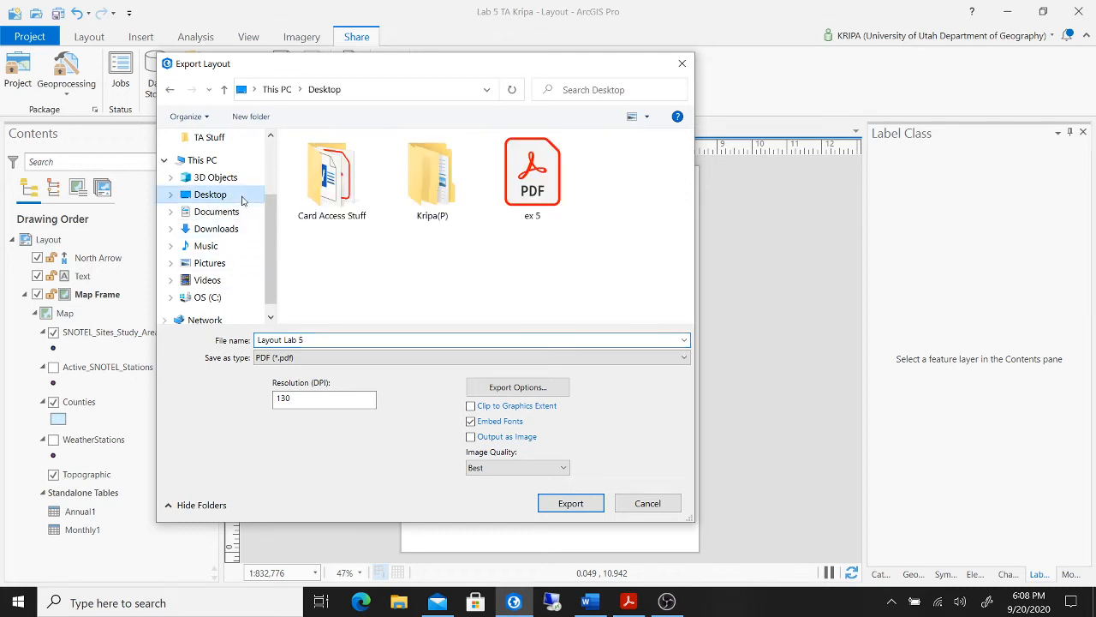
double_click(415, 197)
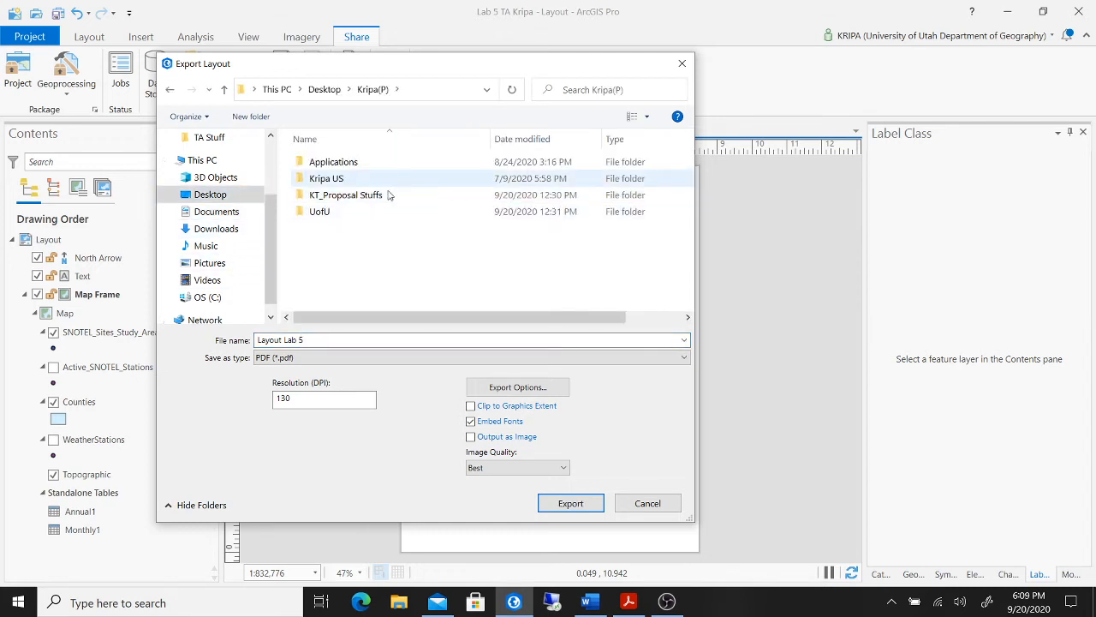
click(371, 211)
double_click(371, 211)
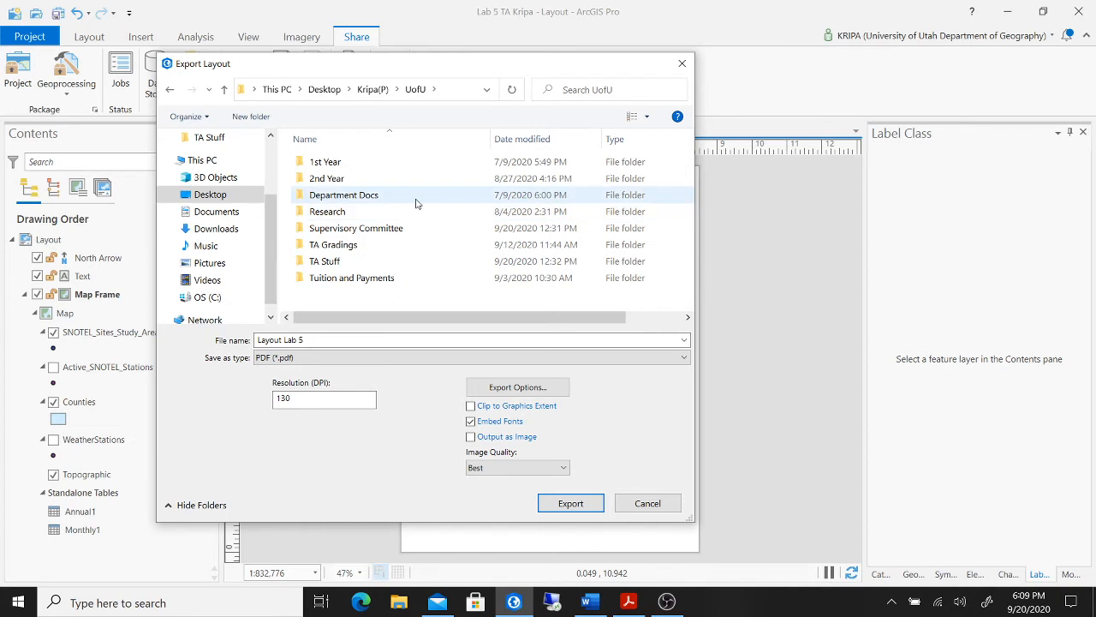
double_click(386, 259)
double_click(334, 178)
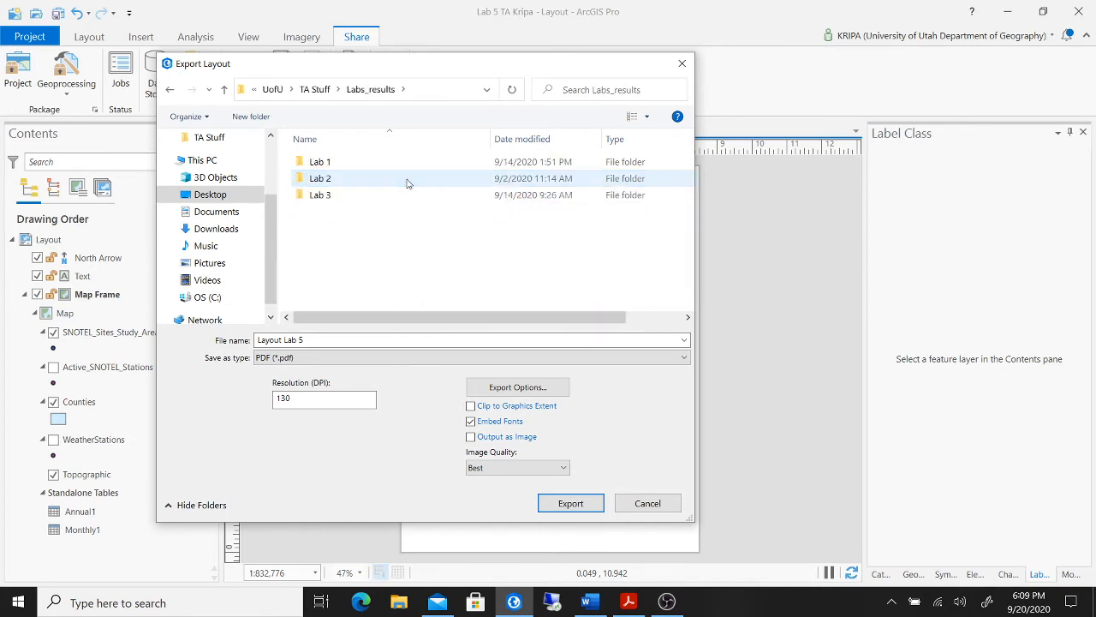
Step: Create a folder named "Lab 5" in Labs_results, export the PDF into it and close the layout view
click(253, 116)
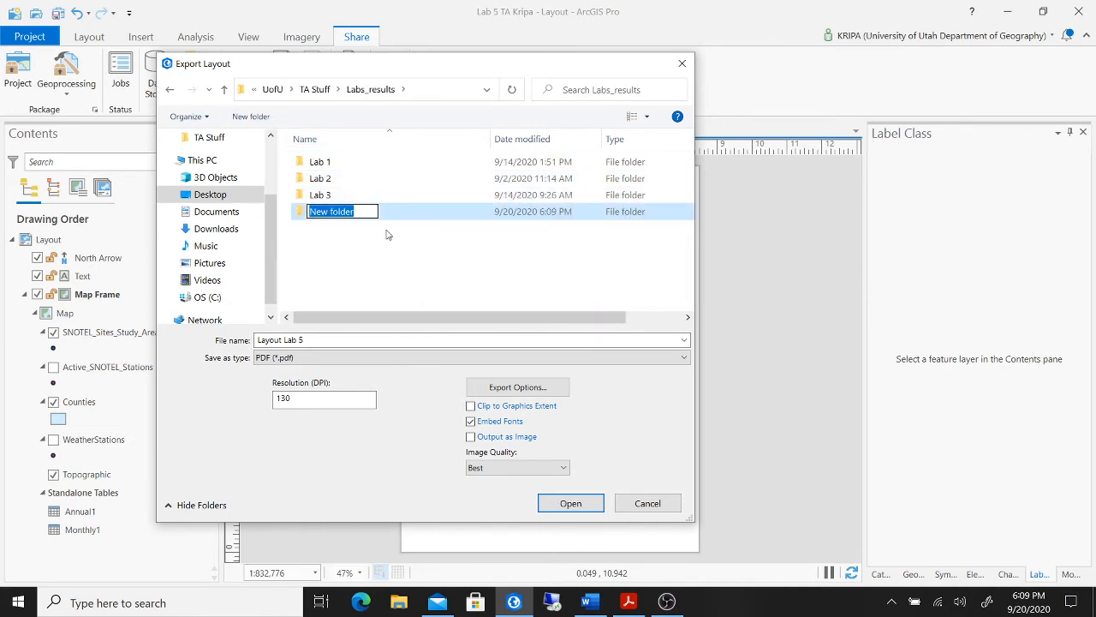
text(Lab 5)
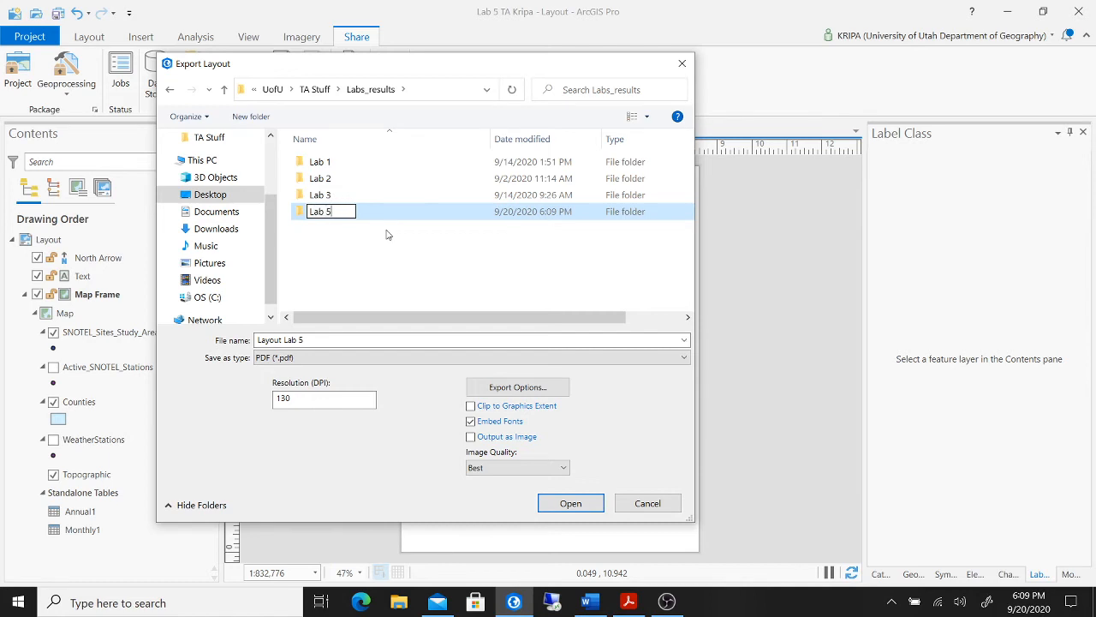
key(Return)
double_click(429, 217)
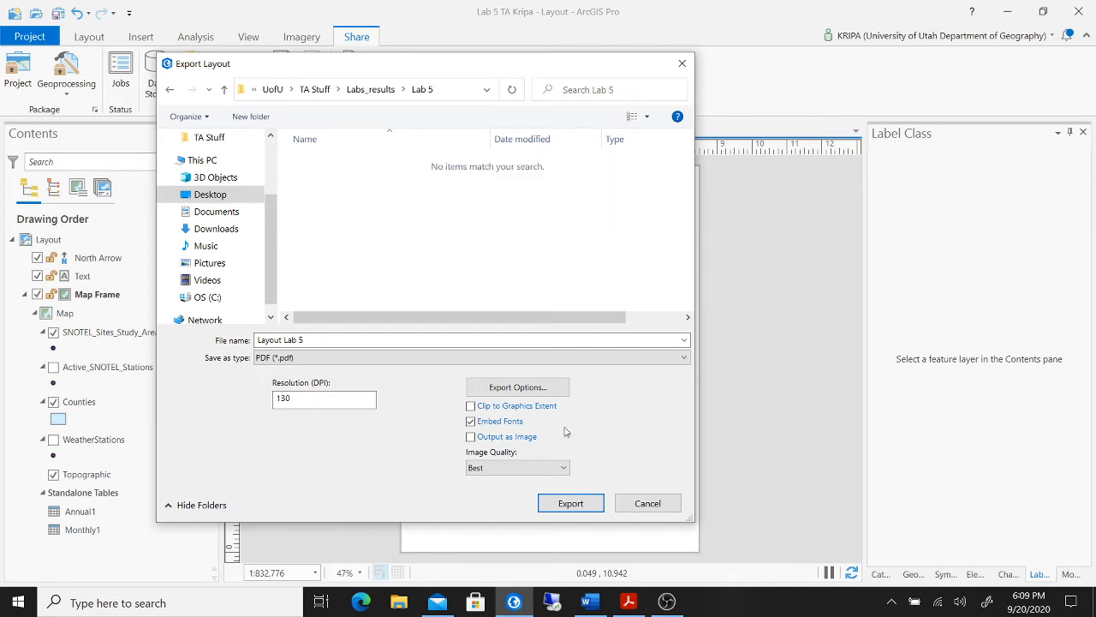
click(572, 502)
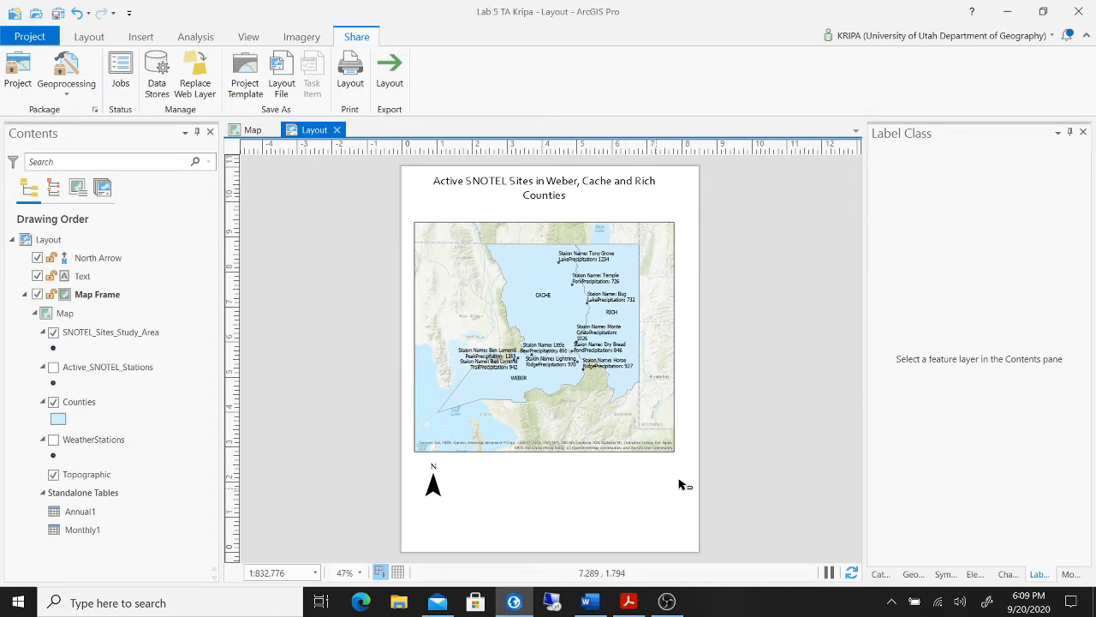
click(336, 130)
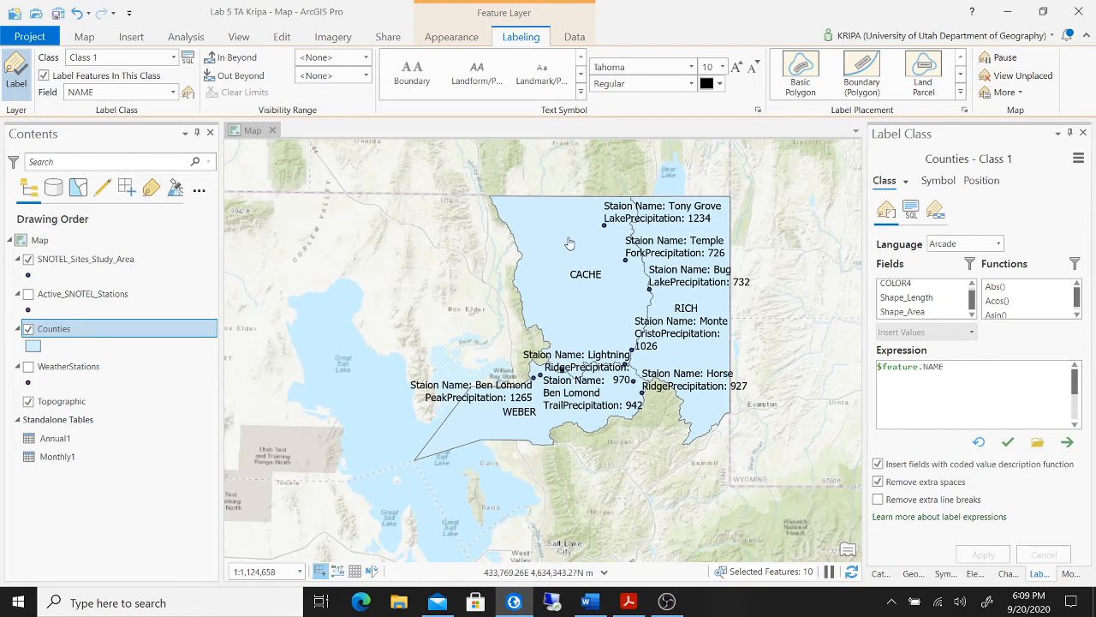
Step: Read instruction 9 and the deliverables in the GEOG_3100_Lab_05 Word document and return to ArcGIS Pro
click(524, 608)
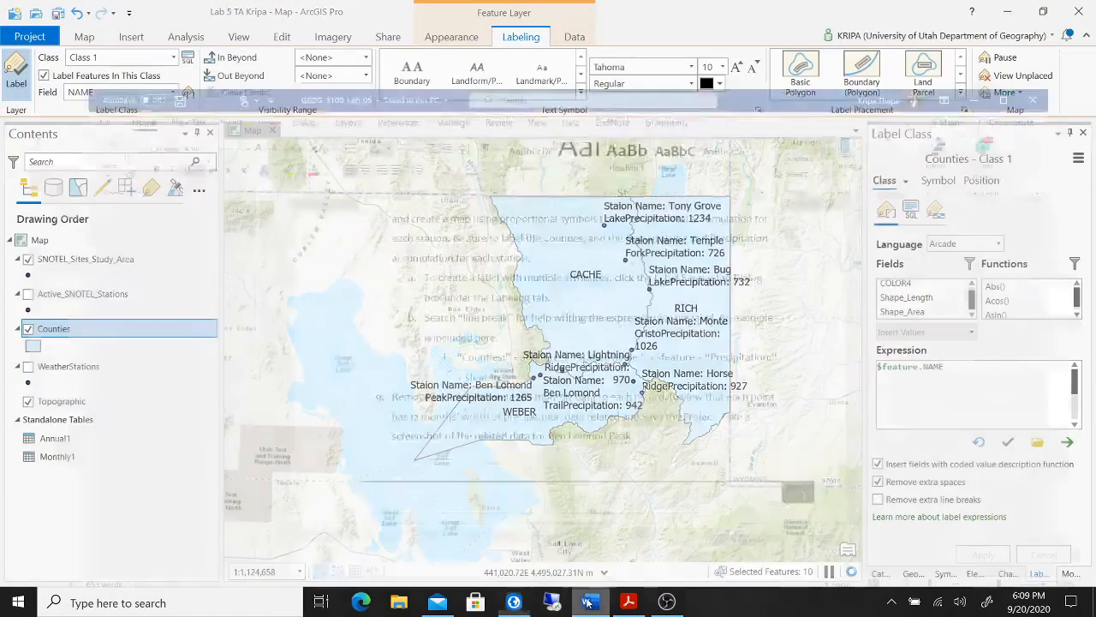
click(588, 603)
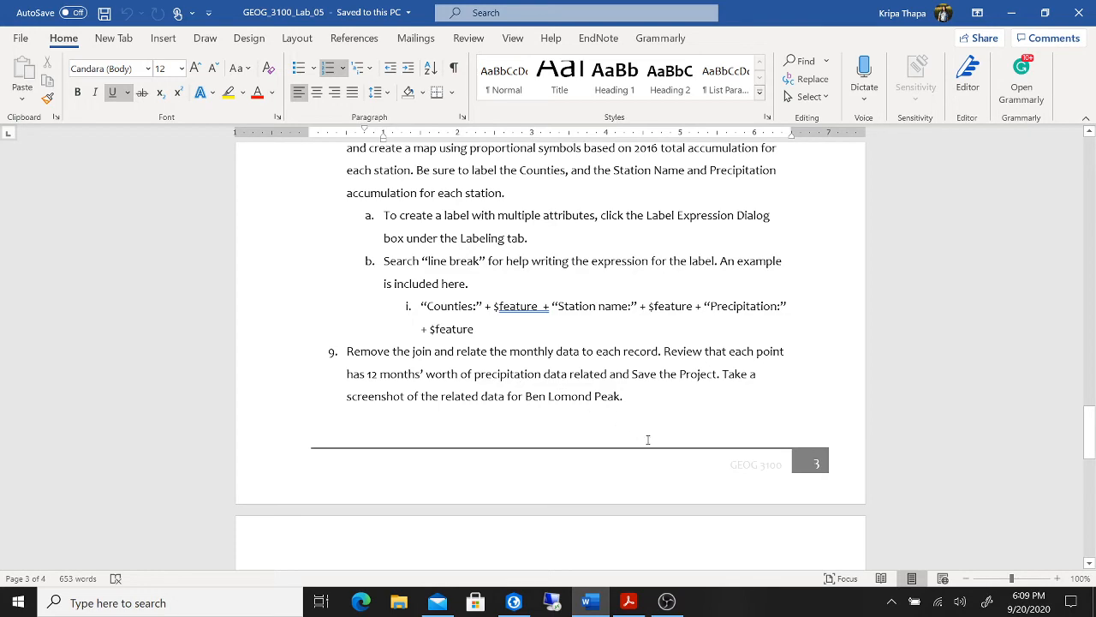
scroll(579, 439, down, 3)
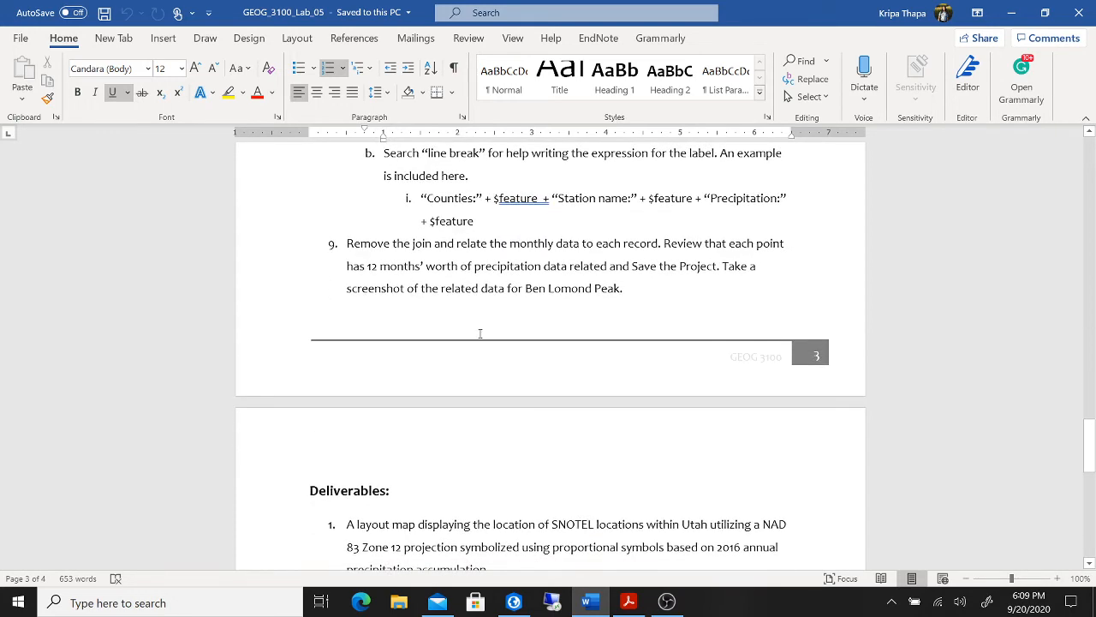
scroll(619, 523, down, 4)
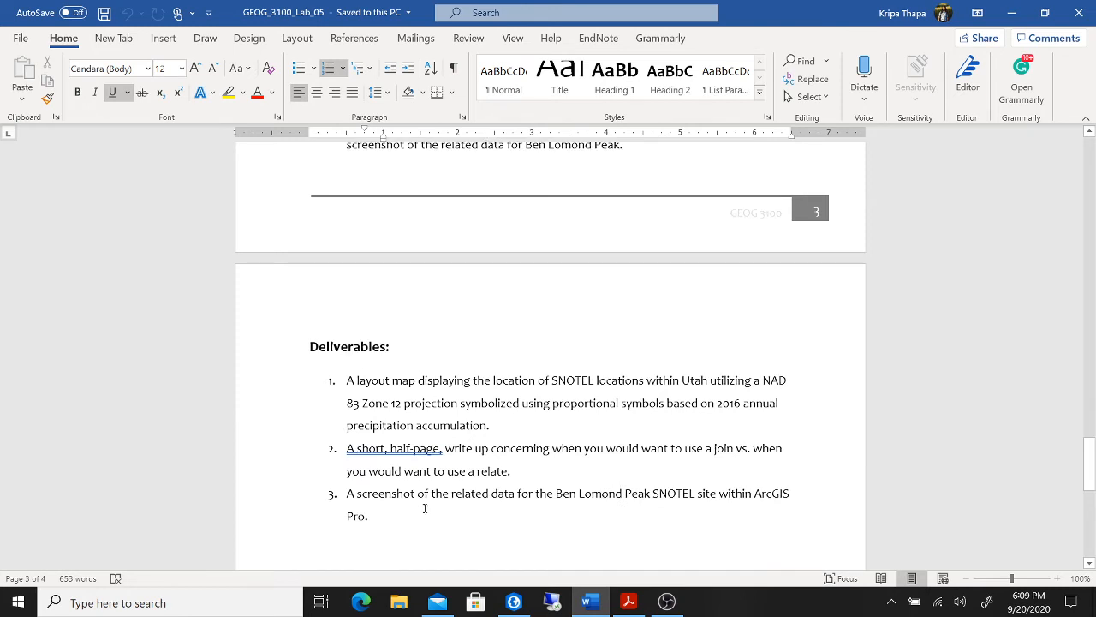
click(513, 602)
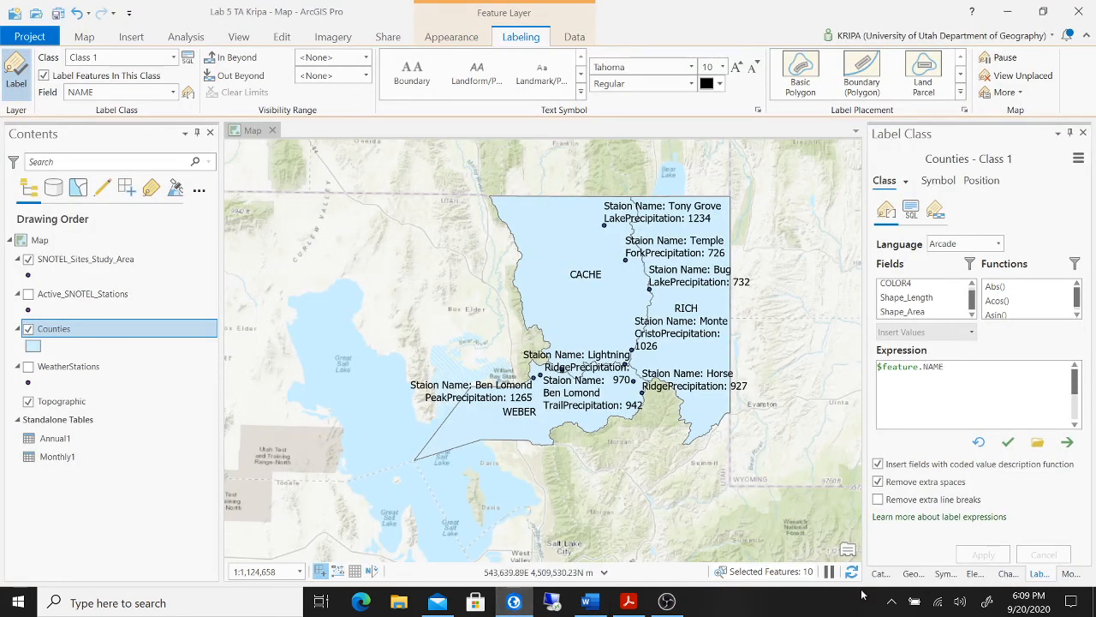
Step: Remove the Annual1 join from the SNOTEL_Sites_Study_Area layer
click(881, 573)
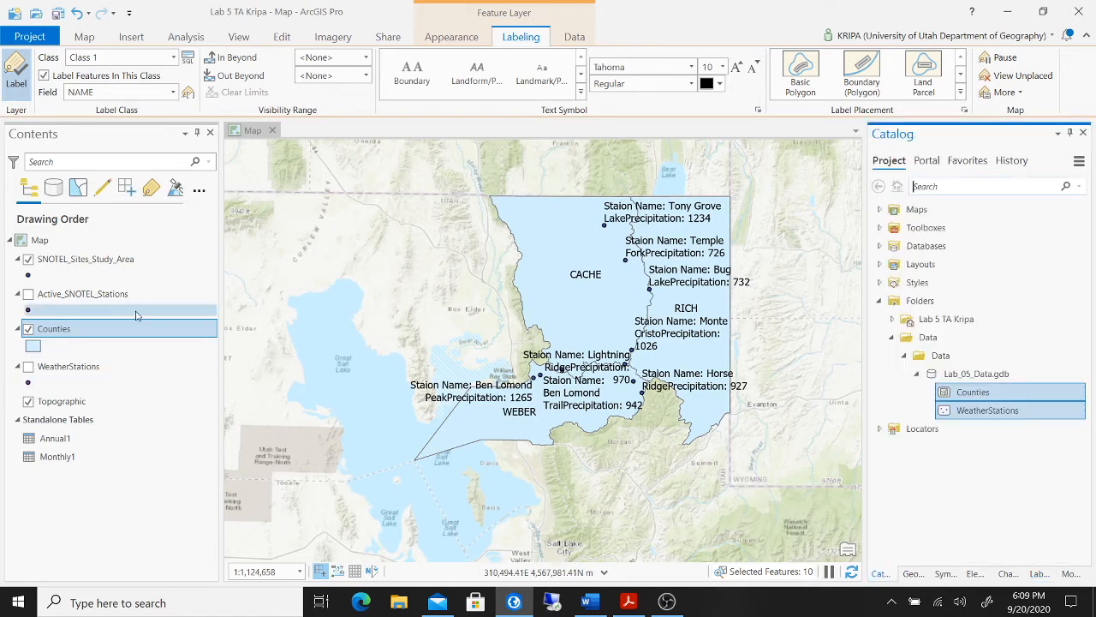
click(148, 260)
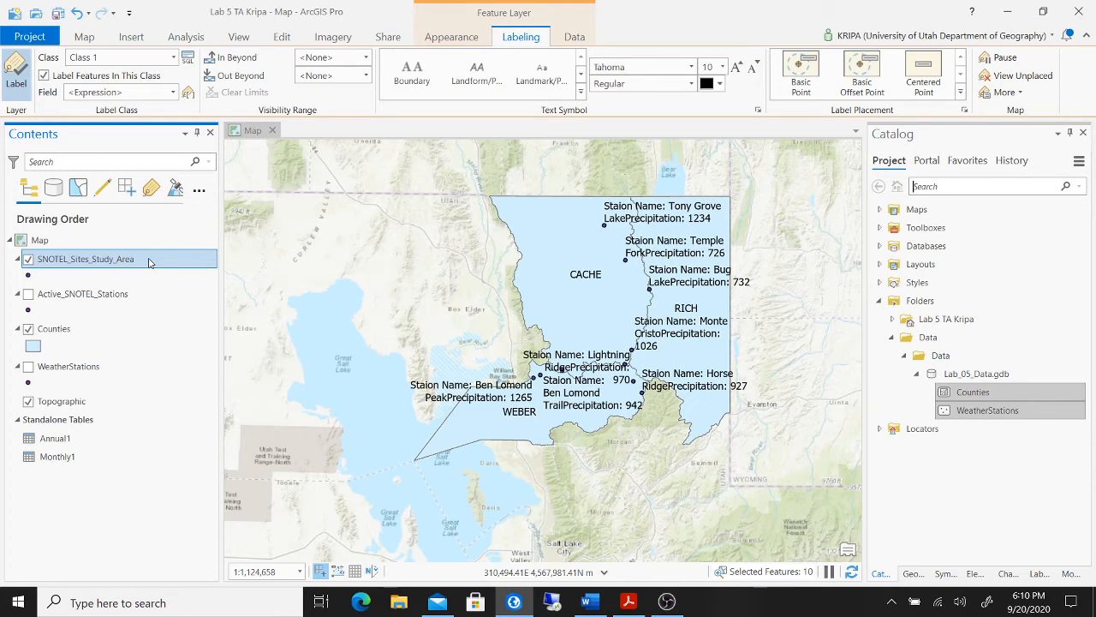
right_click(149, 262)
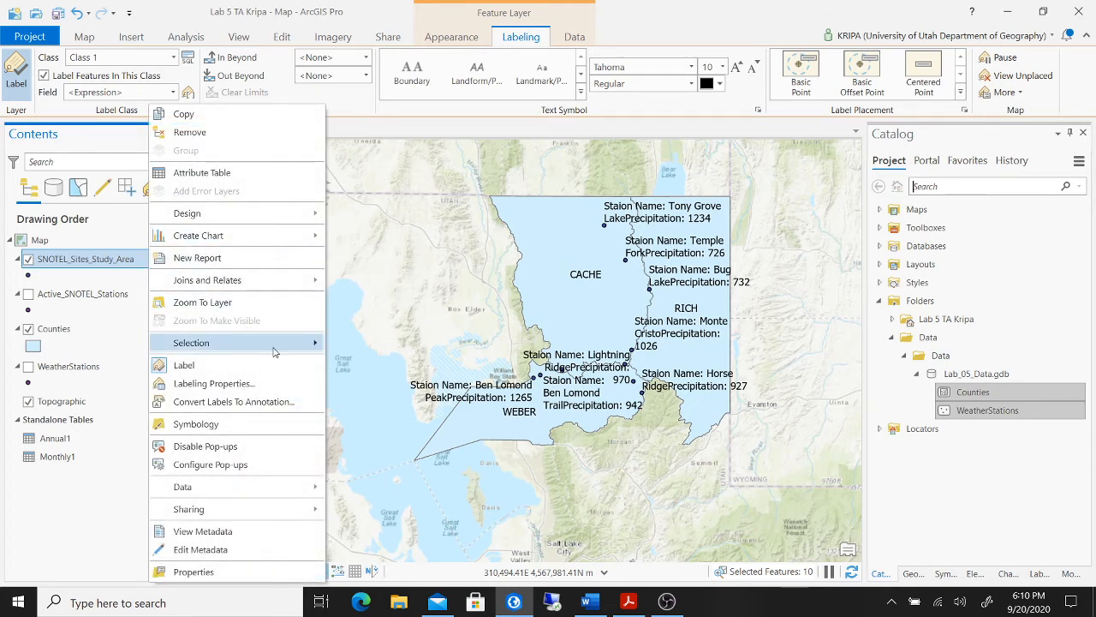
mouse_move(300, 281)
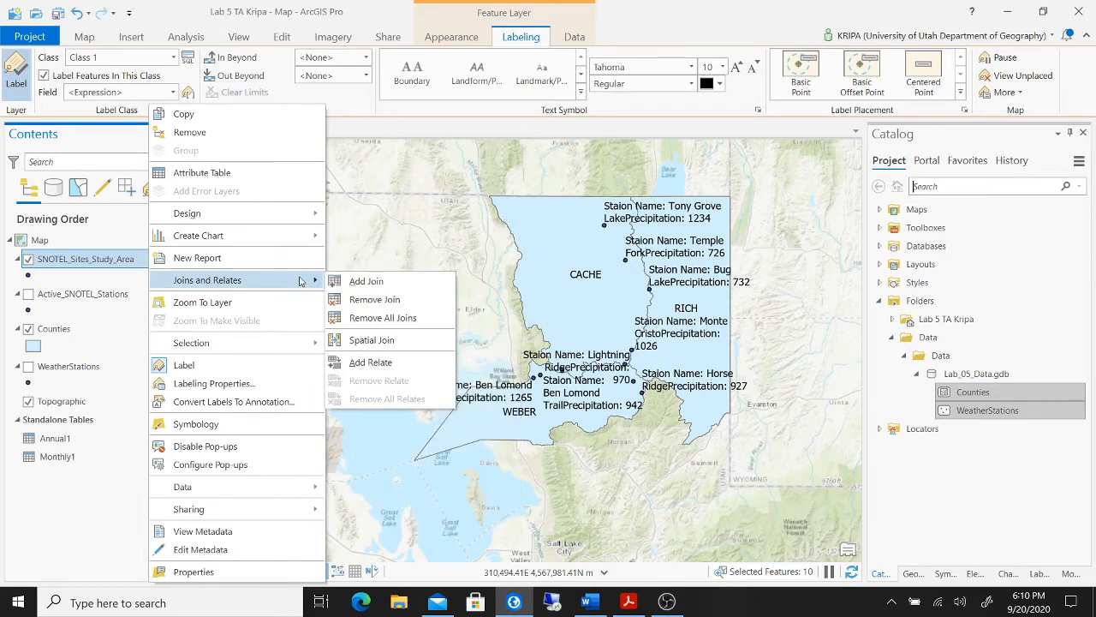
click(373, 299)
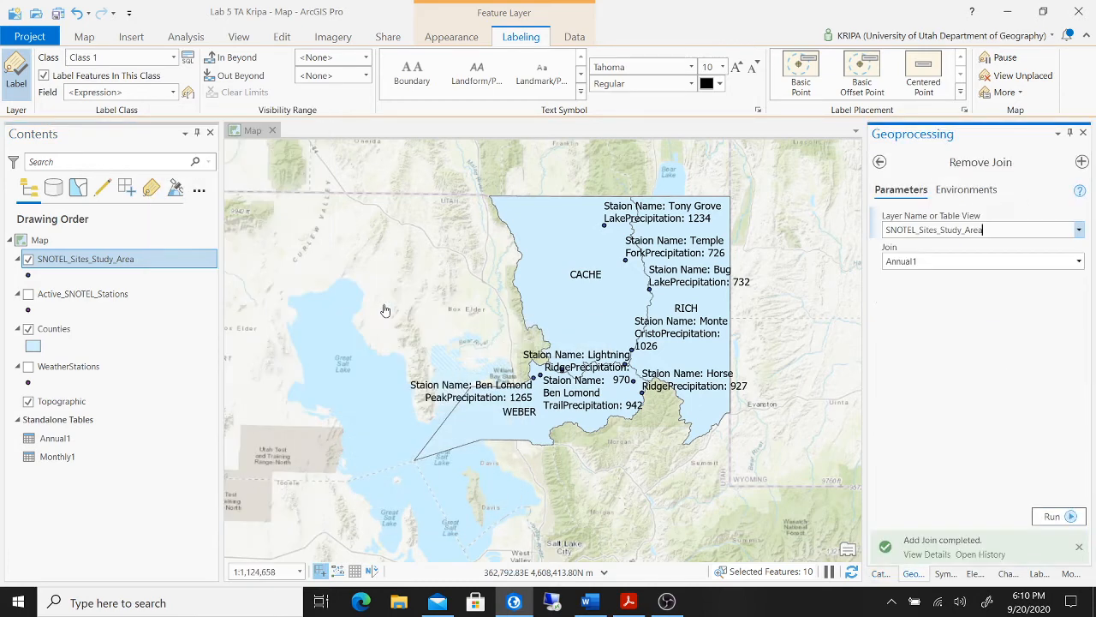
click(1059, 516)
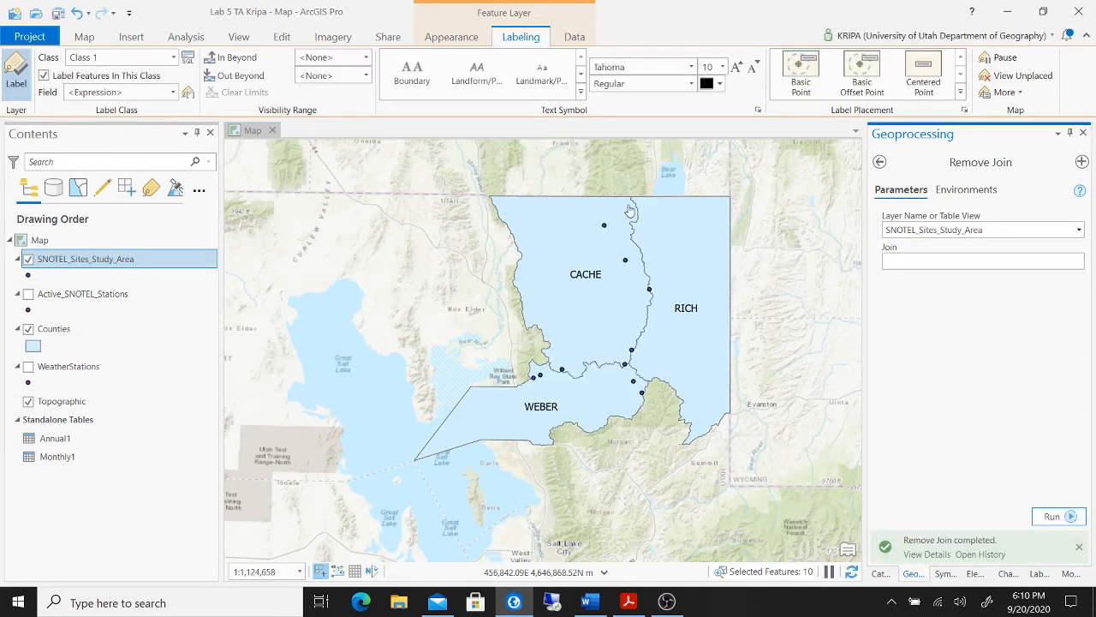
Step: Check the SNOTEL_Sites_Study_Area attribute table through its last field, save the project and close the table
right_click(166, 260)
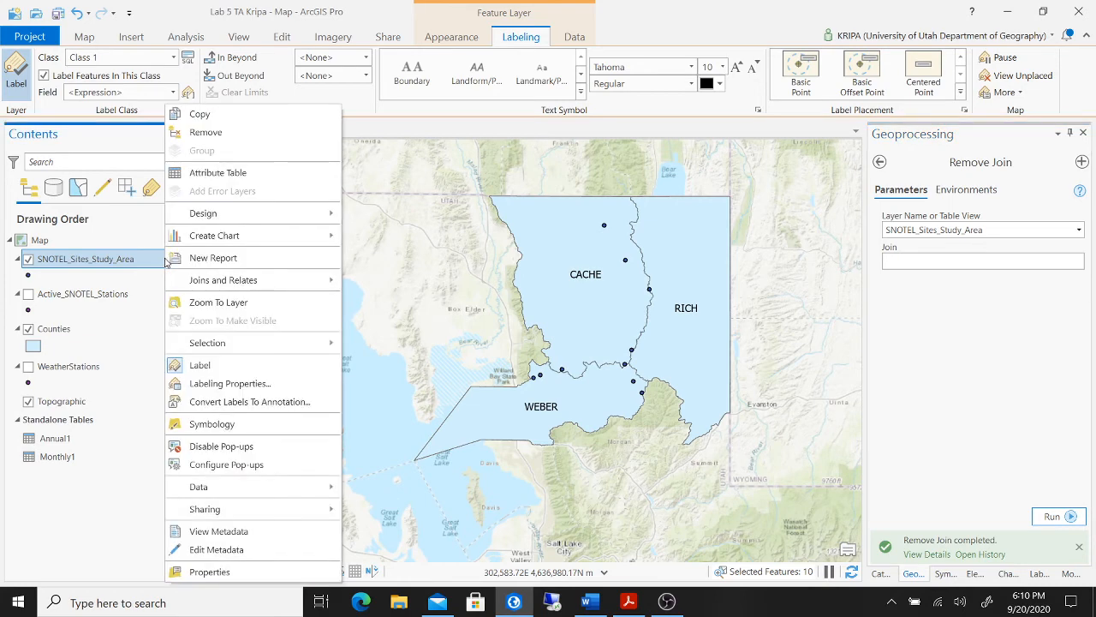
click(217, 173)
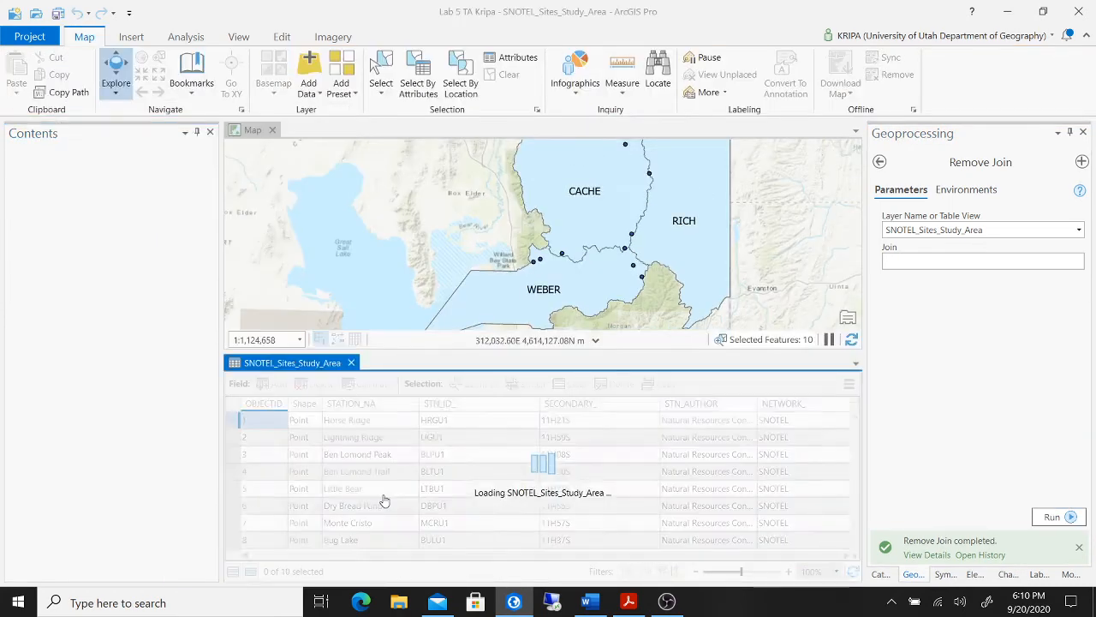
drag(347, 555, 885, 561)
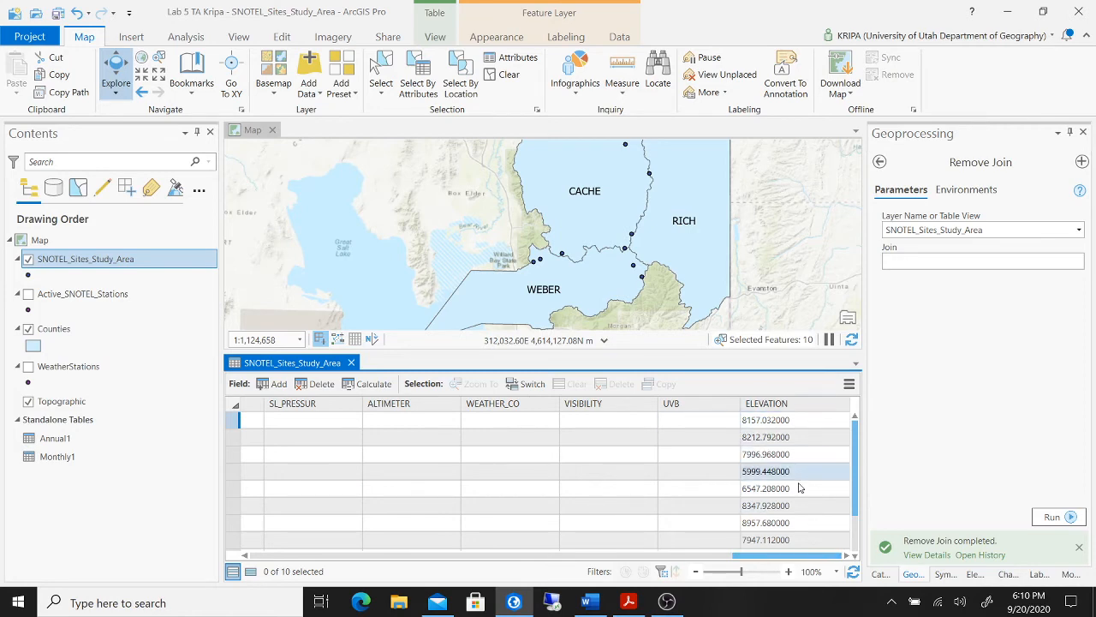
click(58, 12)
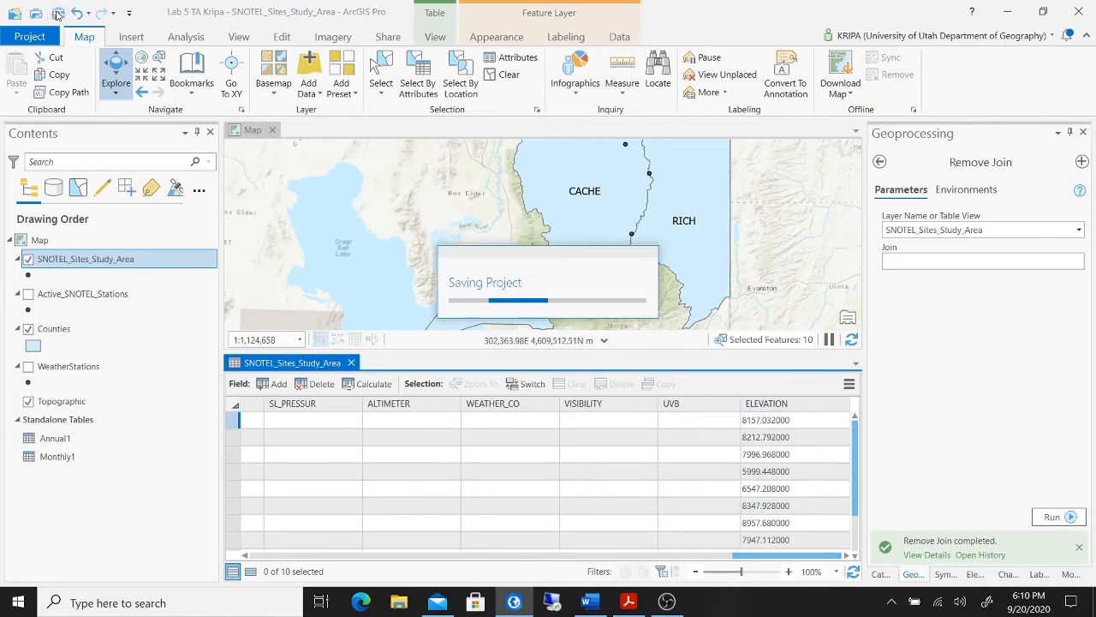
click(351, 362)
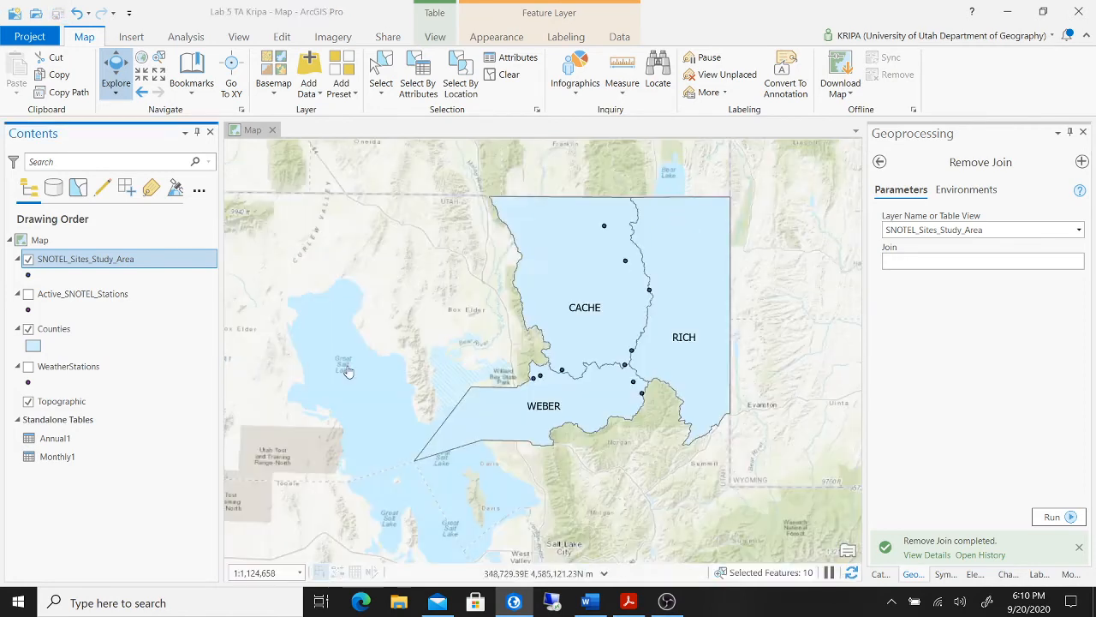
Step: Open the Monthly1 standalone table and examine its station and monthly precipitation fields
click(74, 459)
right_click(75, 459)
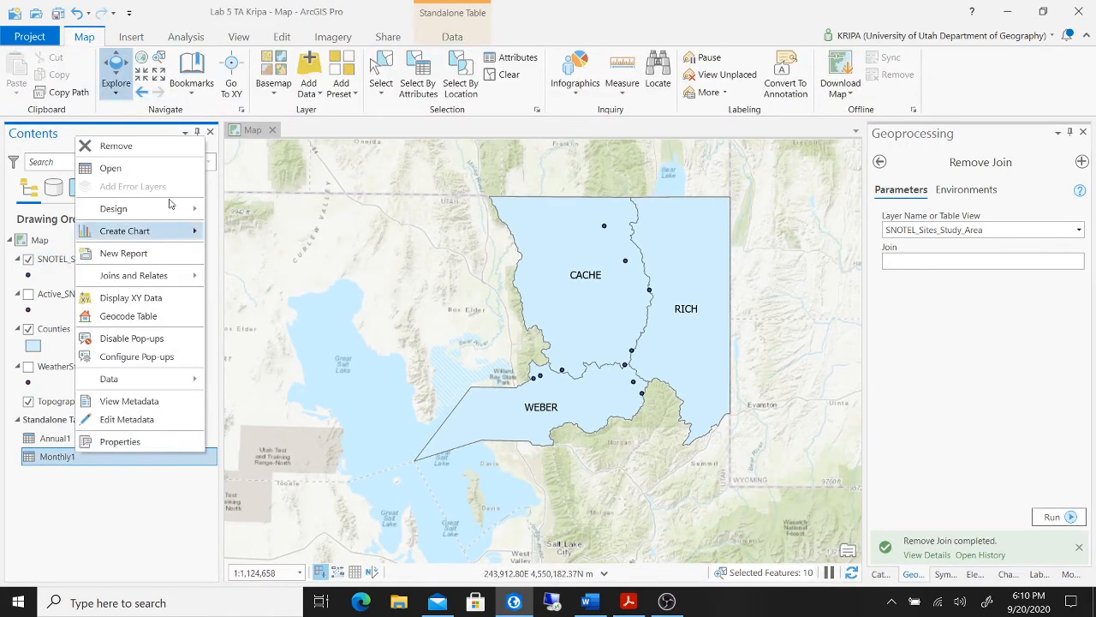
click(173, 172)
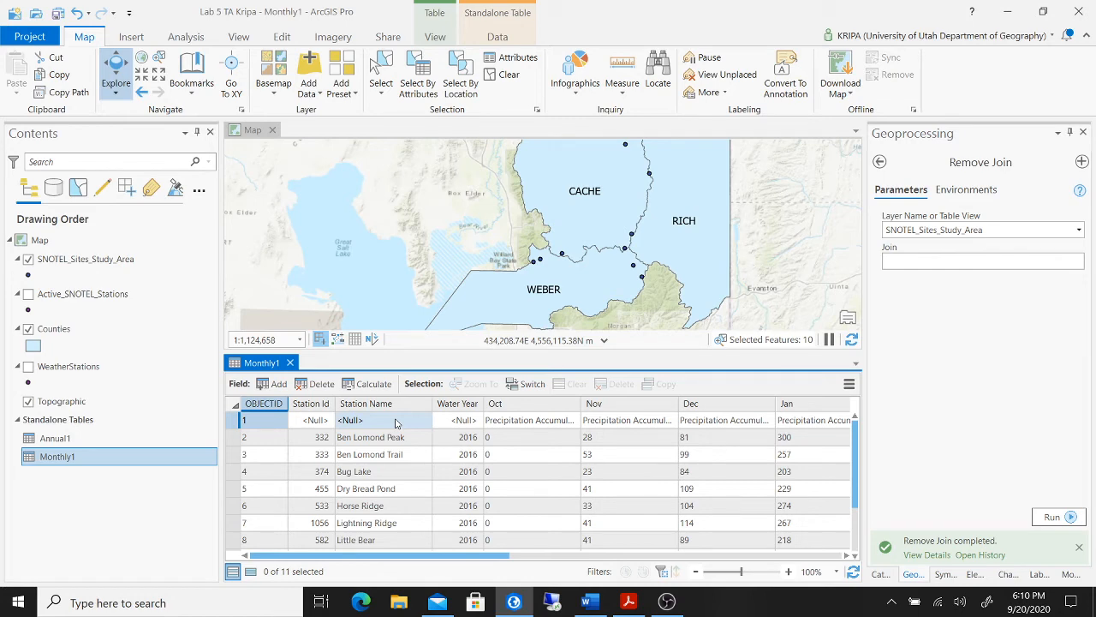
Step: Set up Add Relate for SNOTEL_Sites_Study_Area with STATION_NA as the input relate field and Monthly1 as the relate table
click(110, 266)
right_click(157, 264)
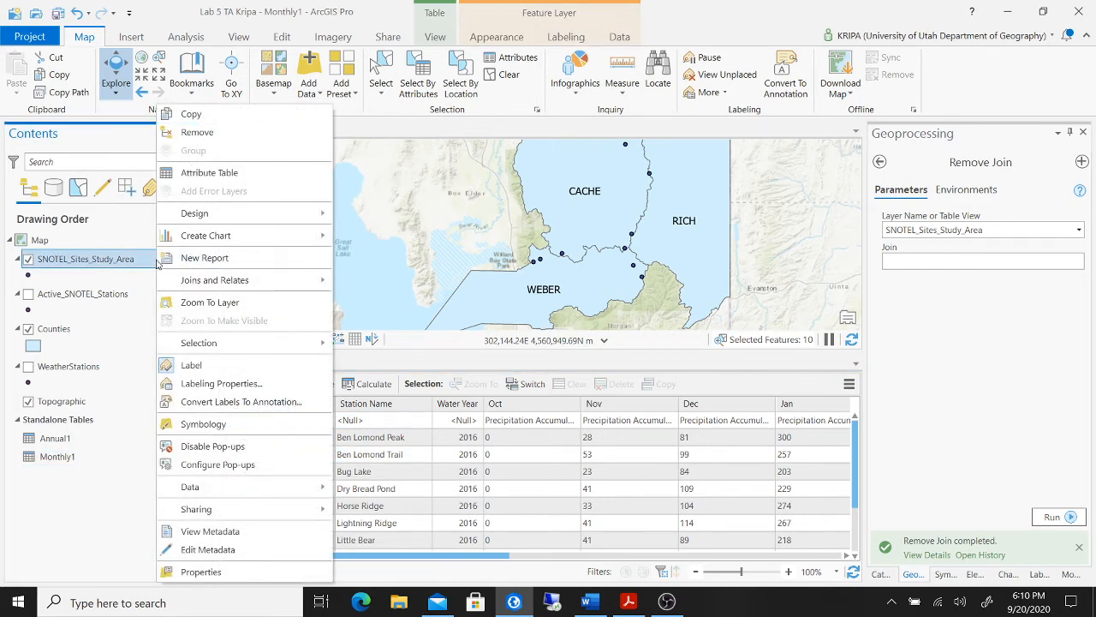
mouse_move(244, 280)
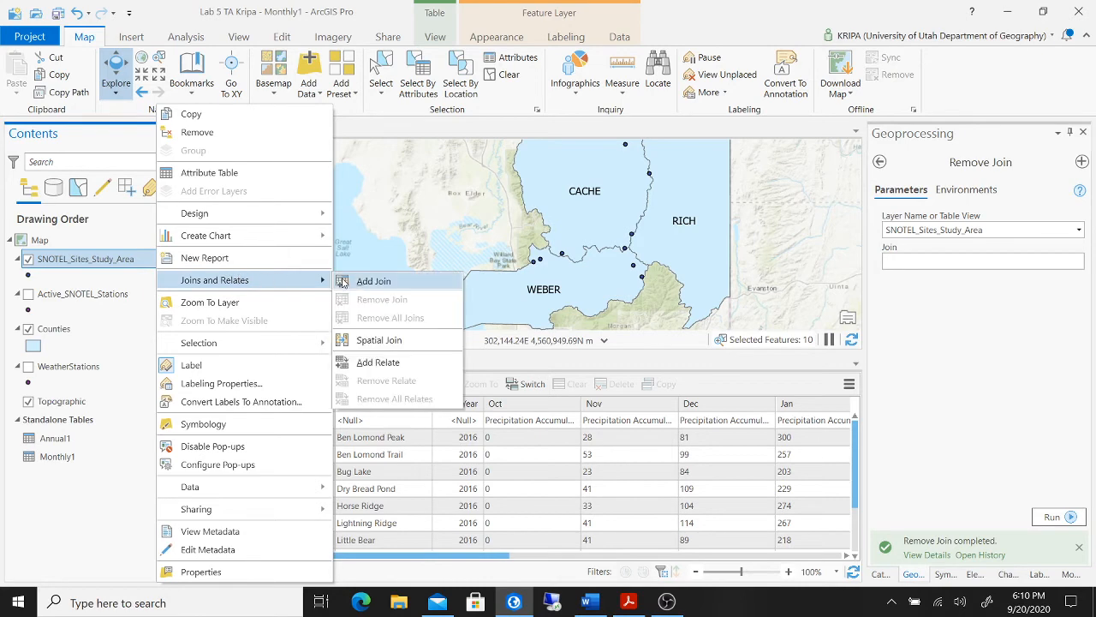
click(394, 363)
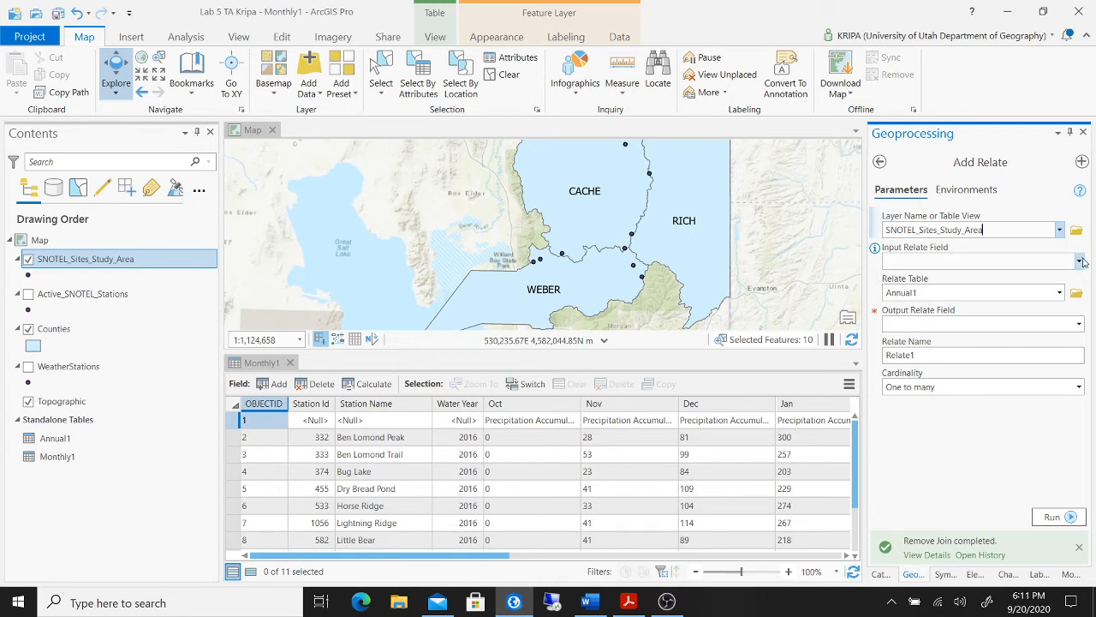
click(1080, 262)
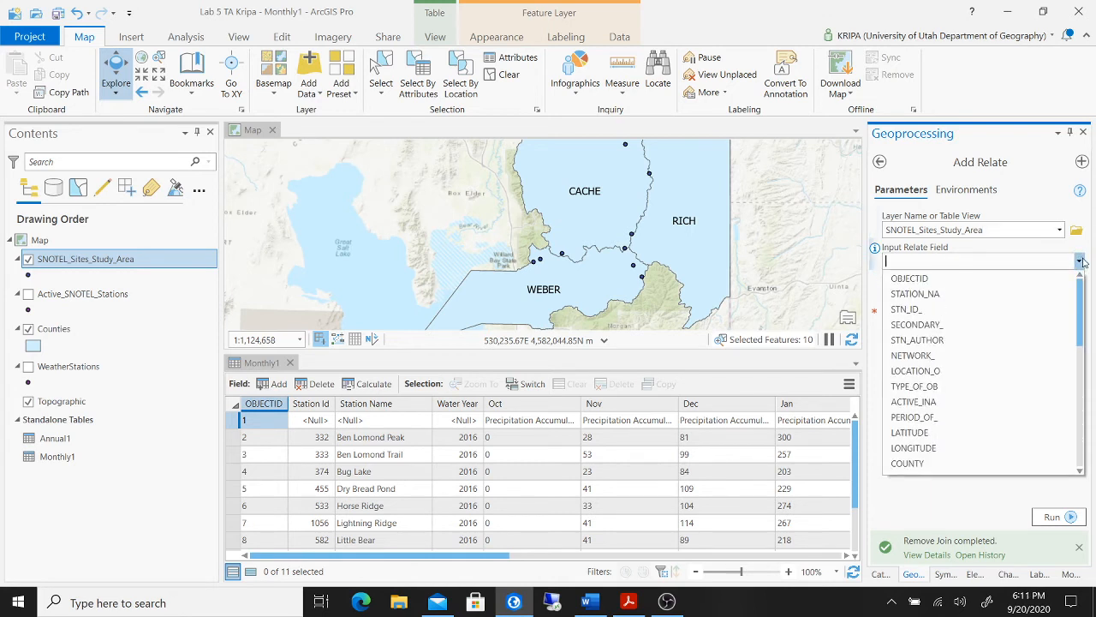
click(985, 294)
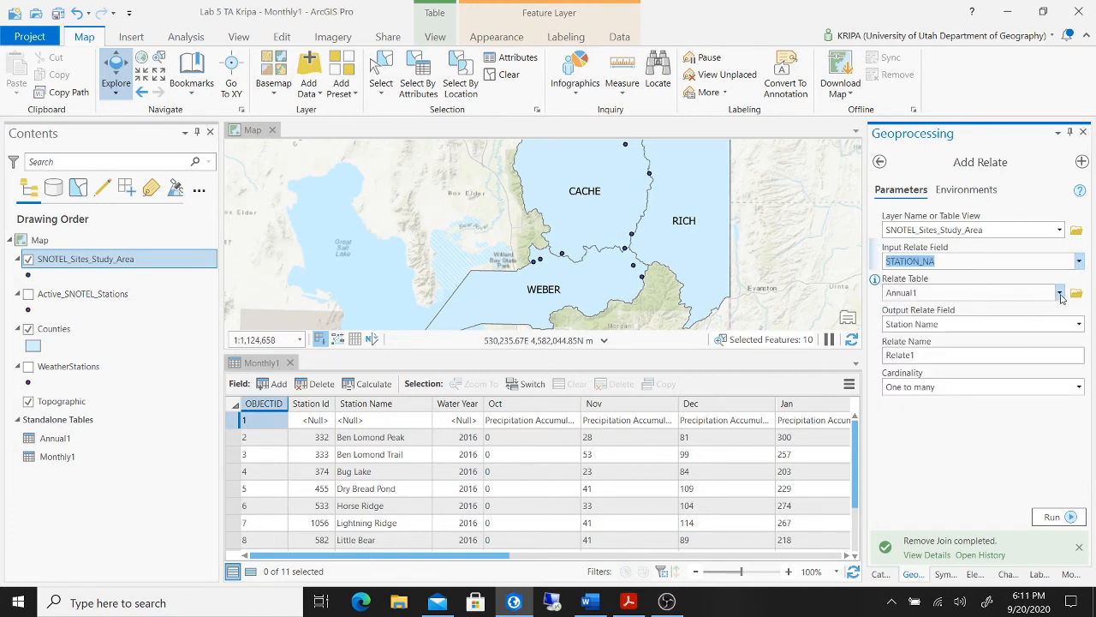
click(1061, 294)
click(1002, 331)
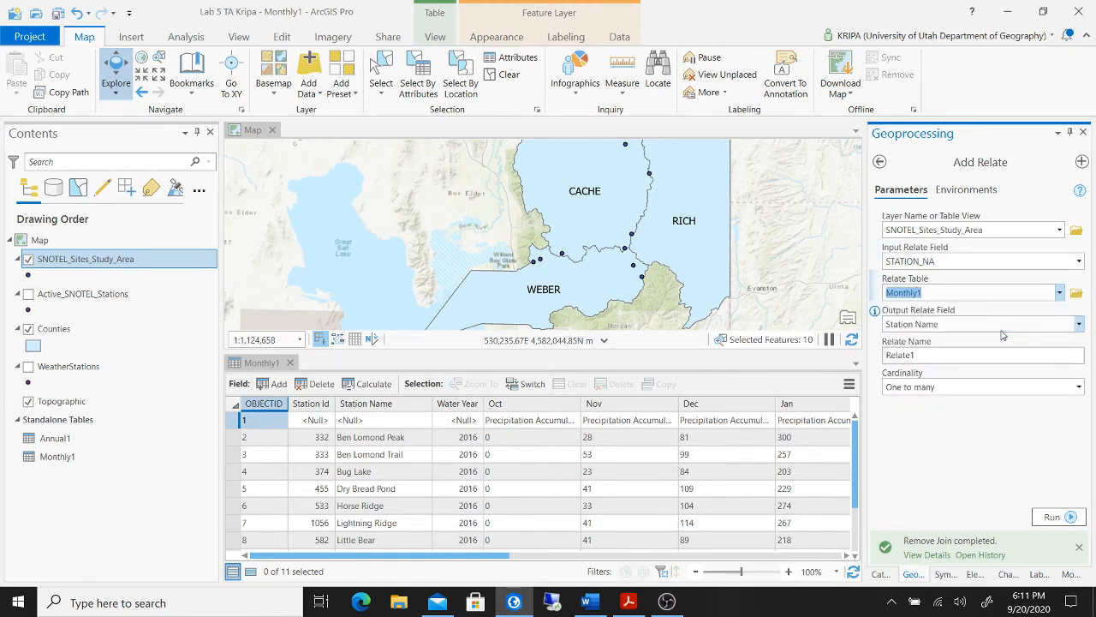
Step: Run the relate under the name Precip_Monthly, close the Monthly1 table and save the project
drag(918, 354, 885, 354)
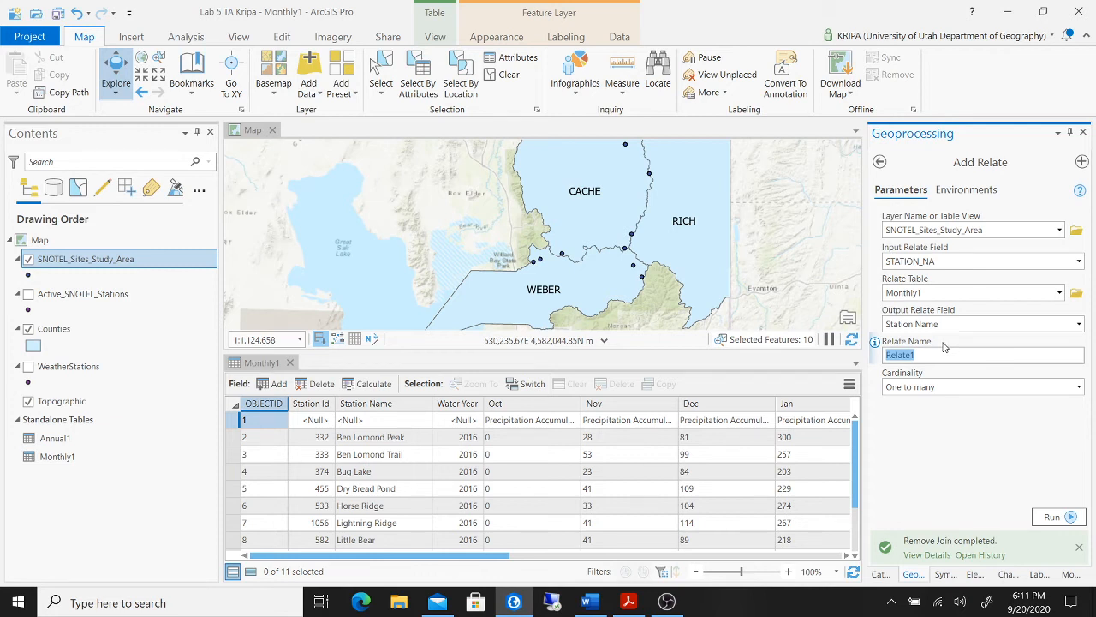
text(R)
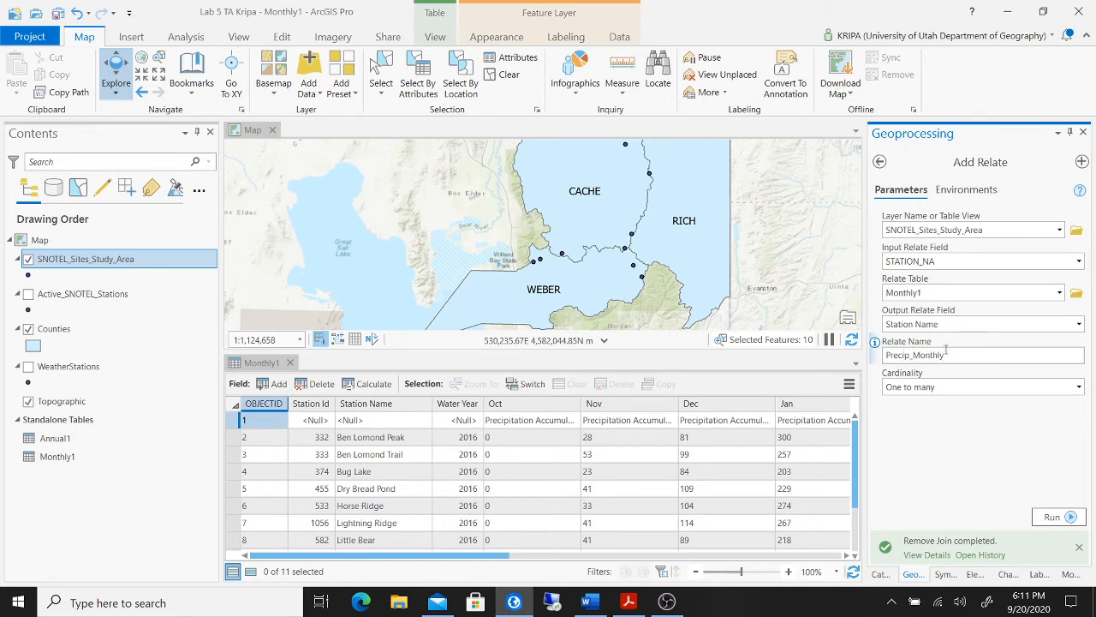
click(1053, 518)
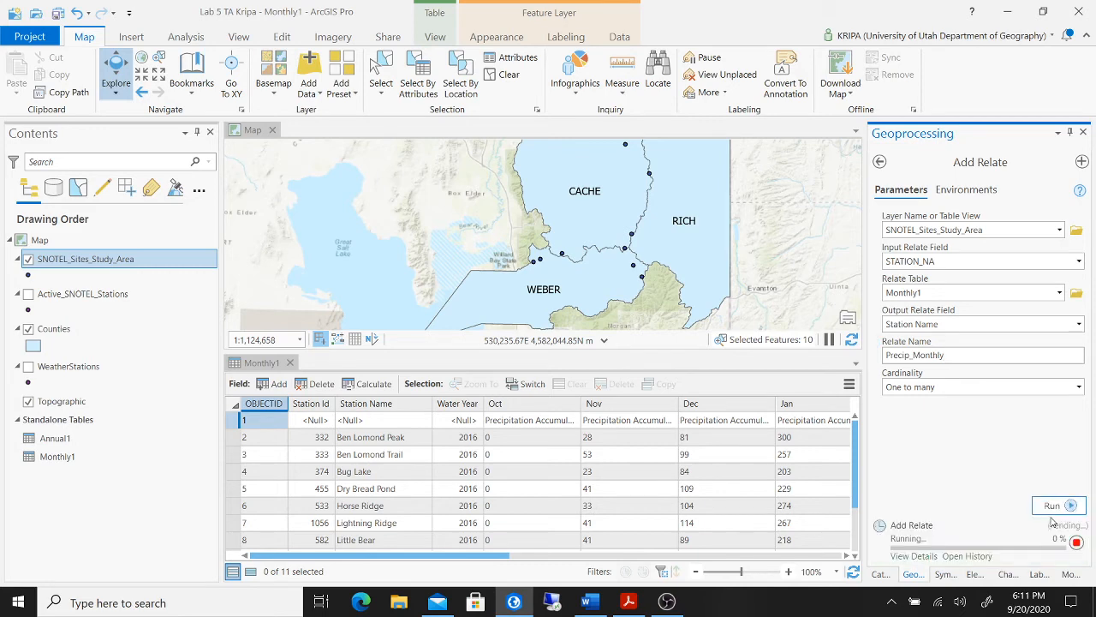
click(290, 363)
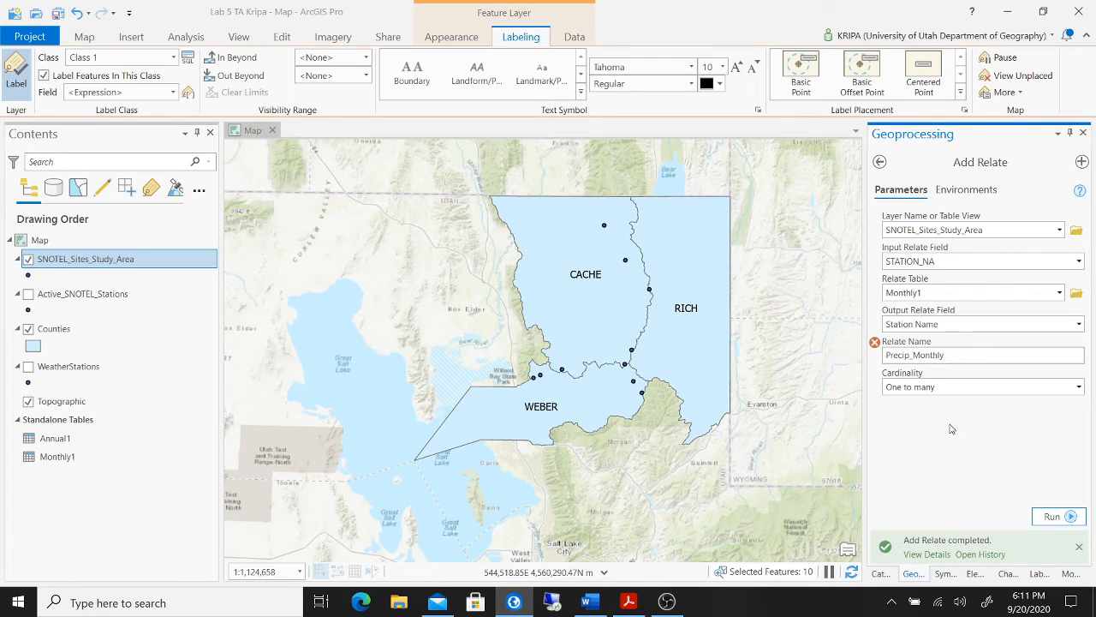
mouse_move(876, 346)
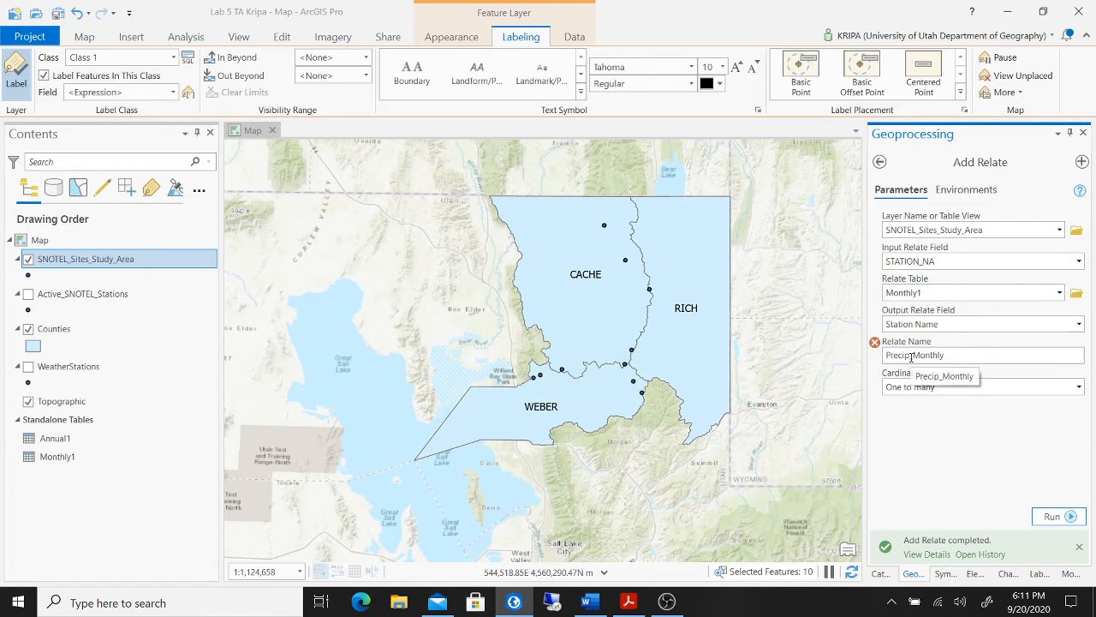
click(58, 13)
Step: Open the Monthly1 and SNOTEL_Sites_Study_Area tables side by side as tabs and inspect their fields for related data
right_click(105, 462)
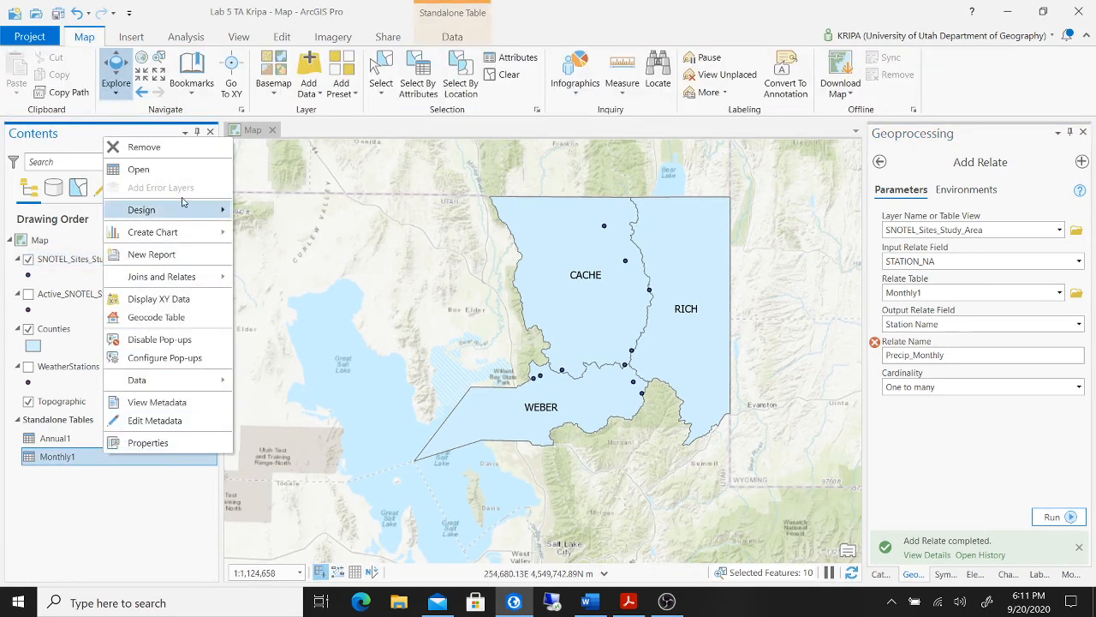
click(139, 169)
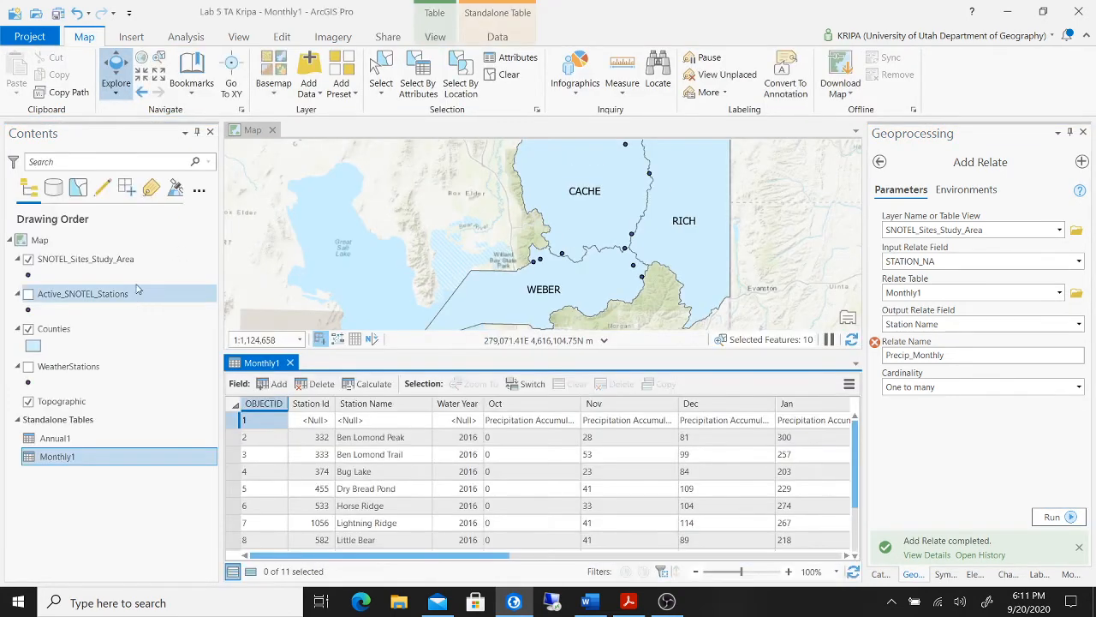
click(165, 259)
right_click(165, 261)
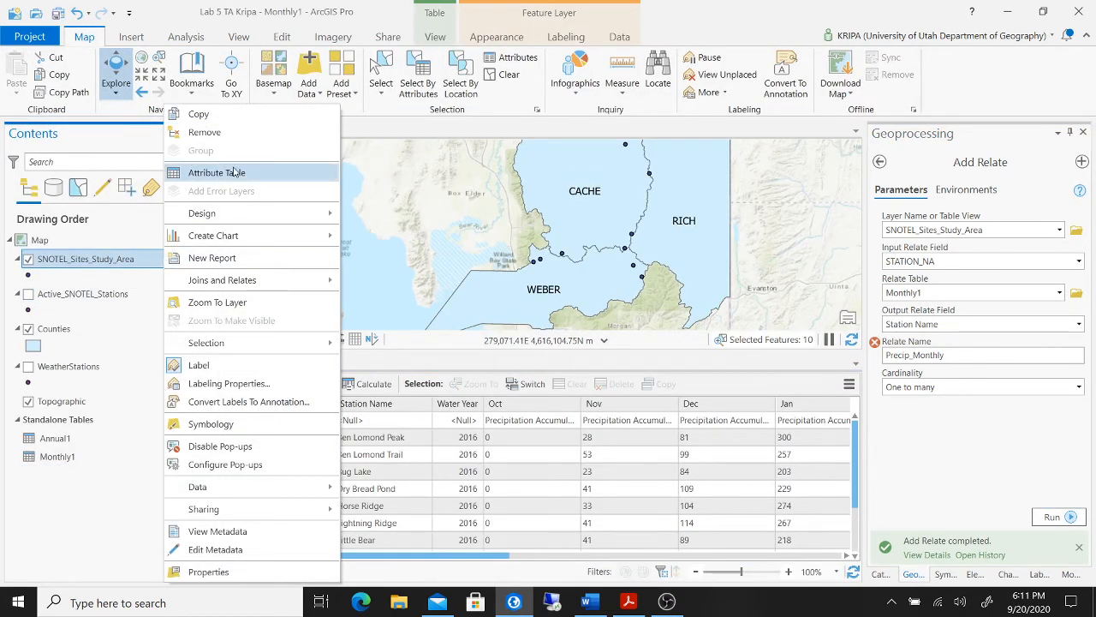
click(206, 176)
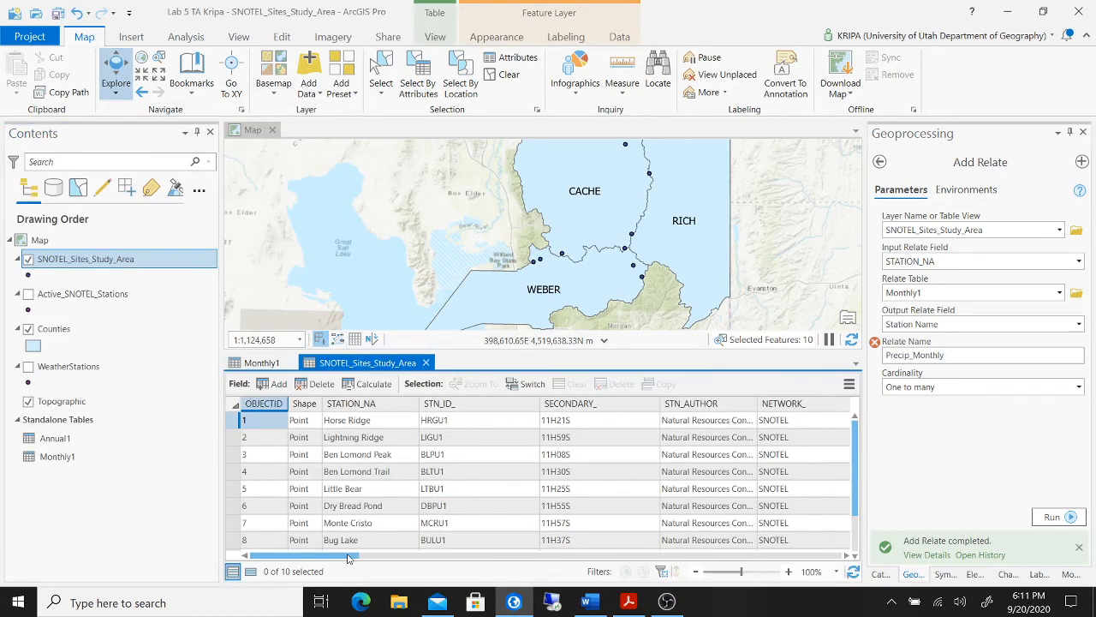
drag(350, 556, 814, 559)
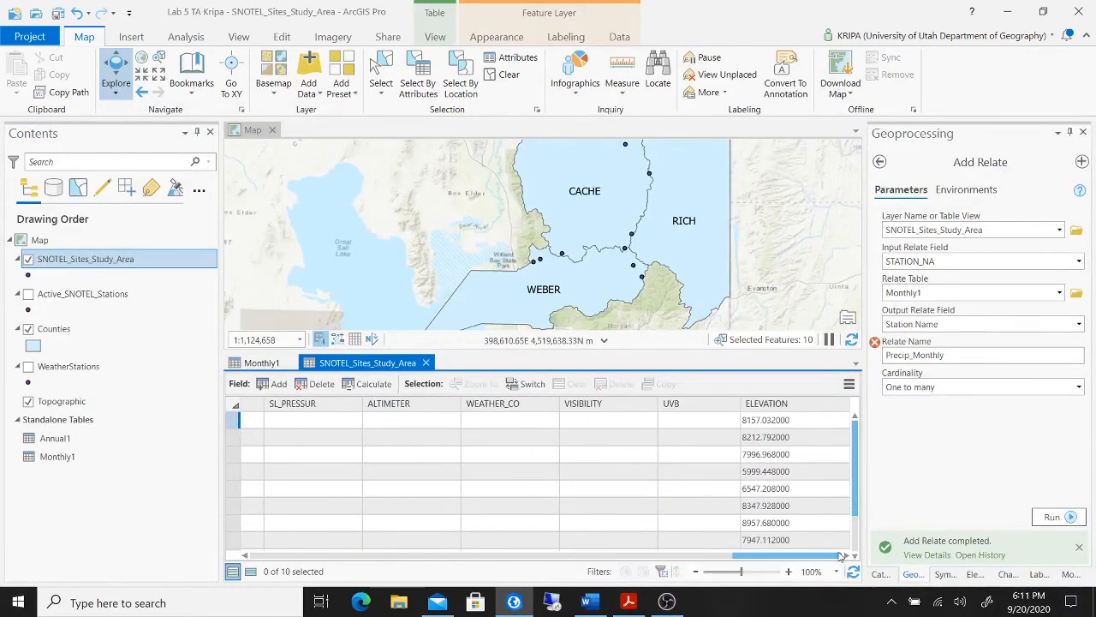
click(265, 366)
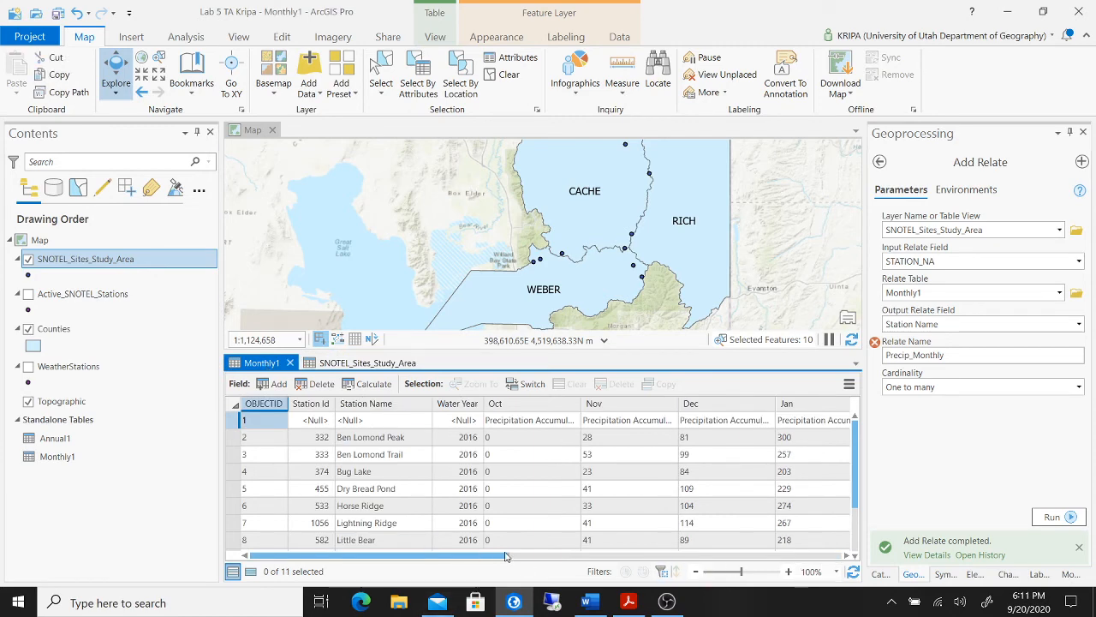
mouse_move(507, 555)
mouse_down()
mouse_move(853, 557)
mouse_move(488, 555)
mouse_up()
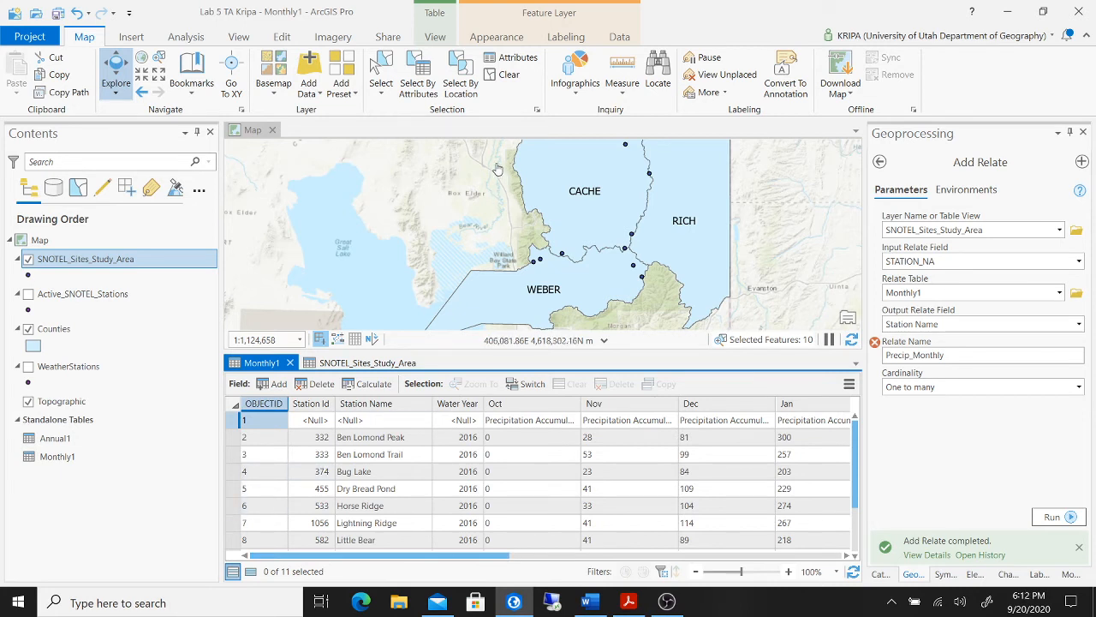
Step: Select the eastern of the two neighbouring SNOTEL points on Weber County's northwestern border and show only selected records in the Monthly1 table
click(380, 70)
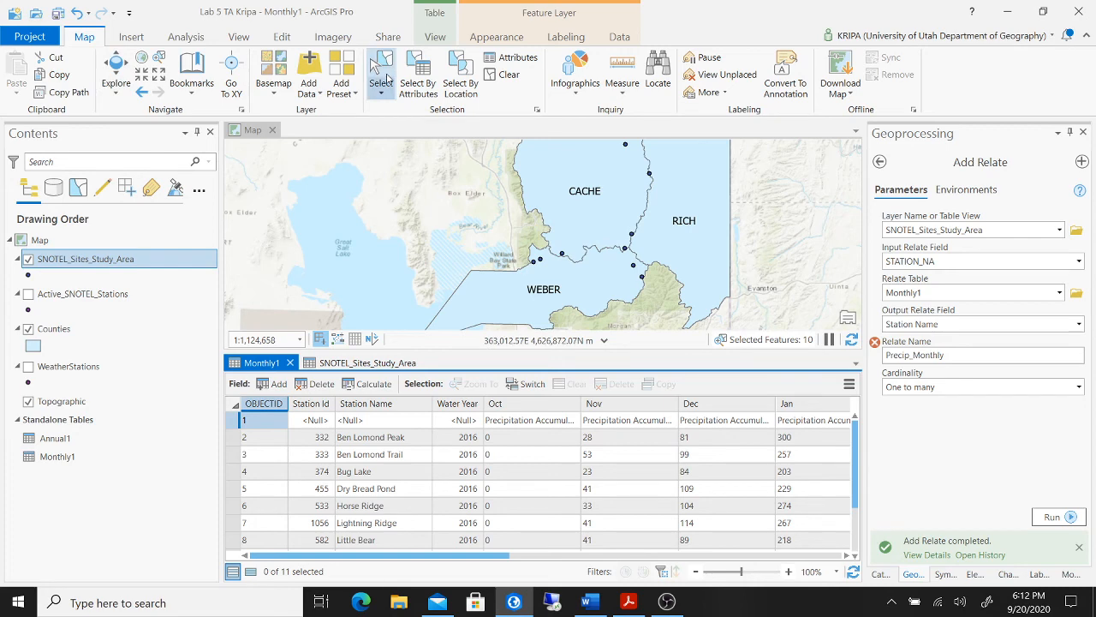
click(541, 264)
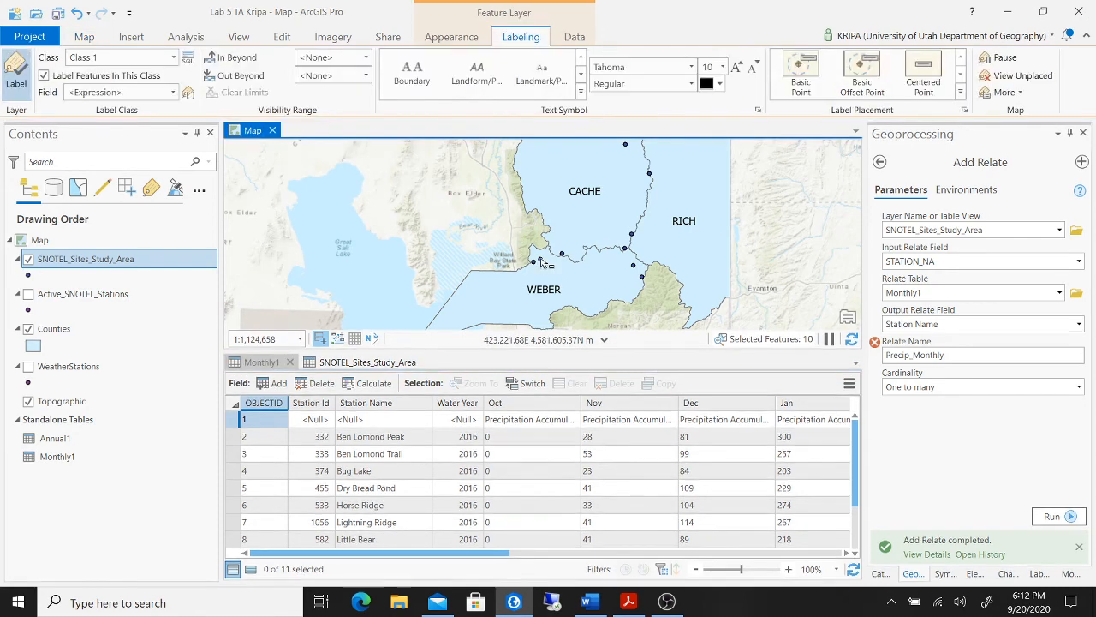
click(541, 265)
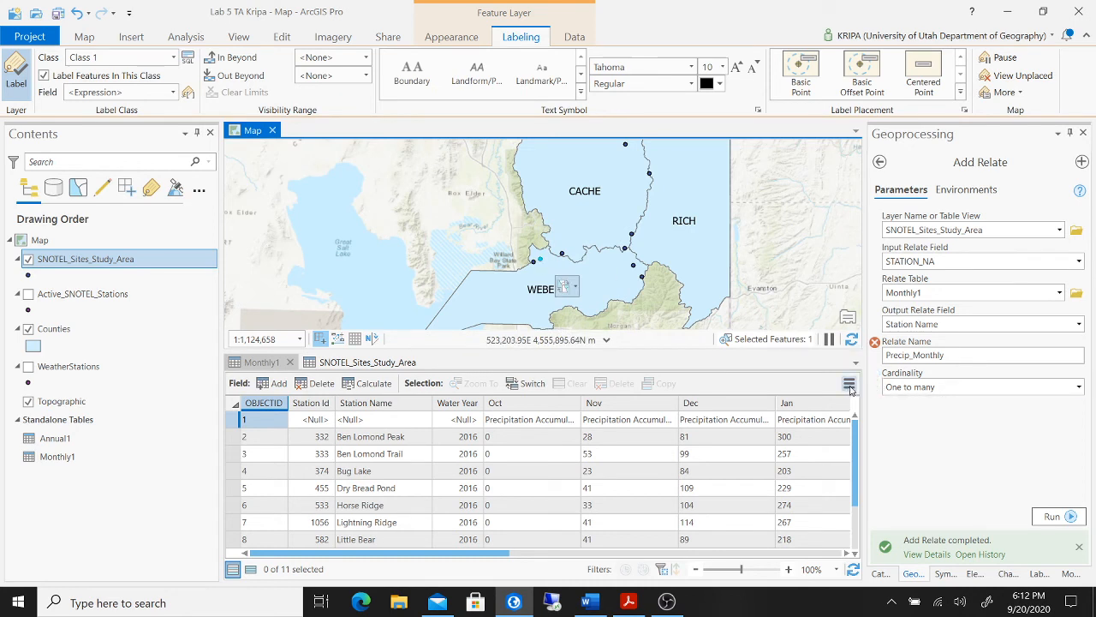
click(258, 572)
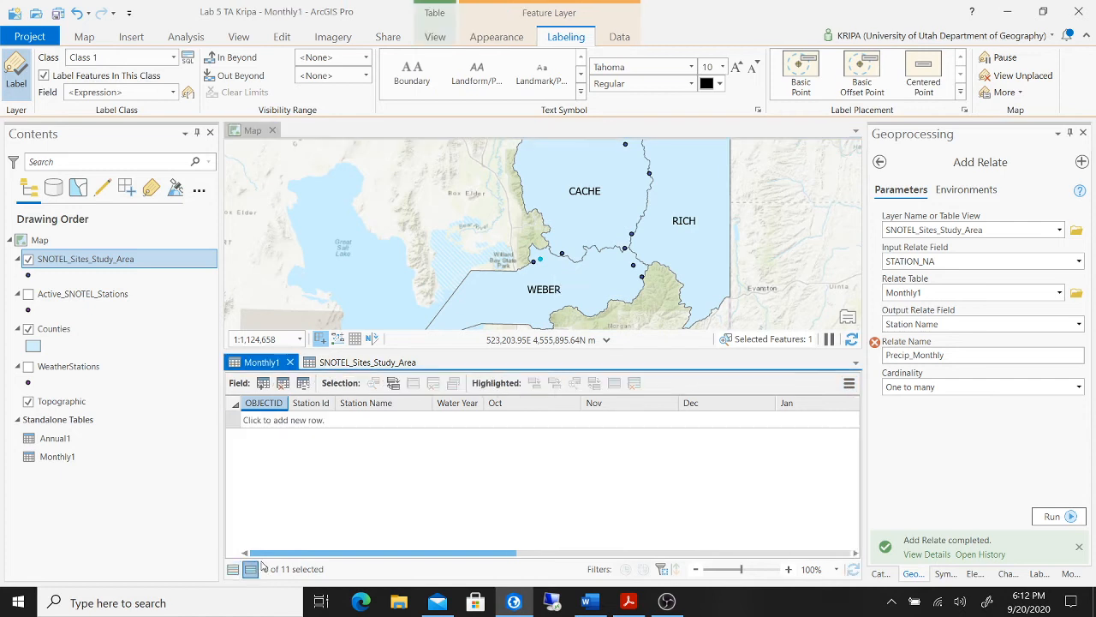
click(542, 263)
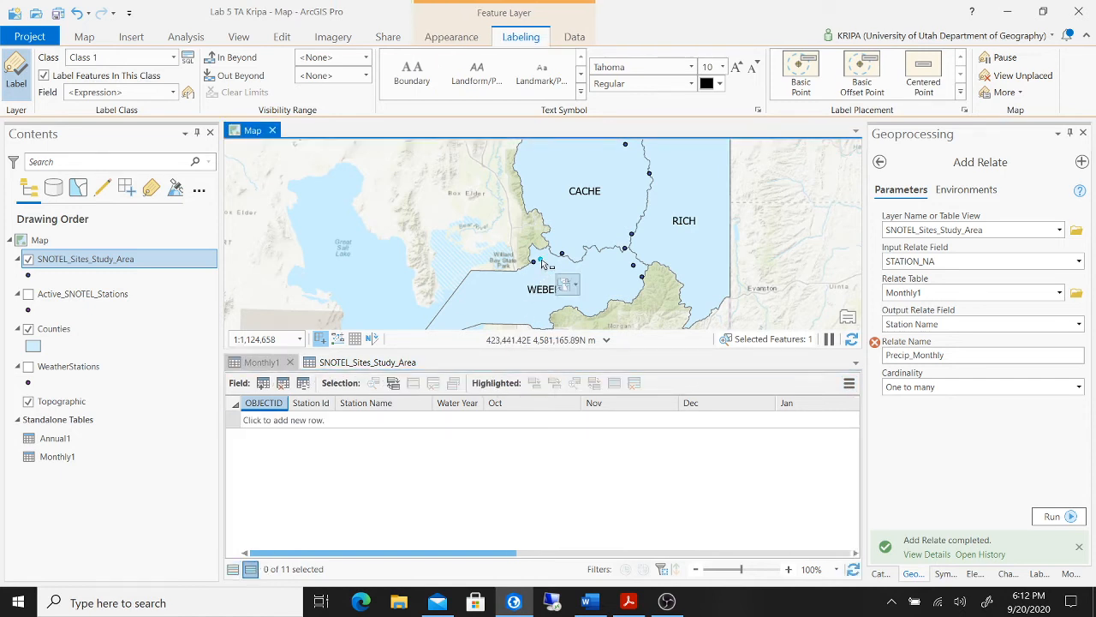
click(371, 421)
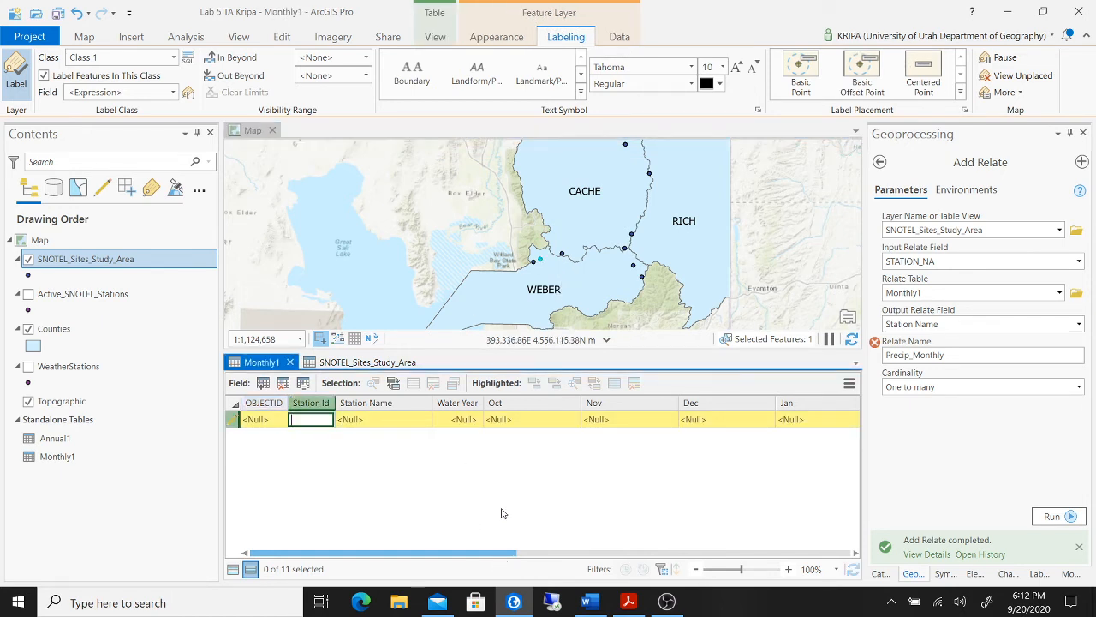
drag(501, 554, 332, 565)
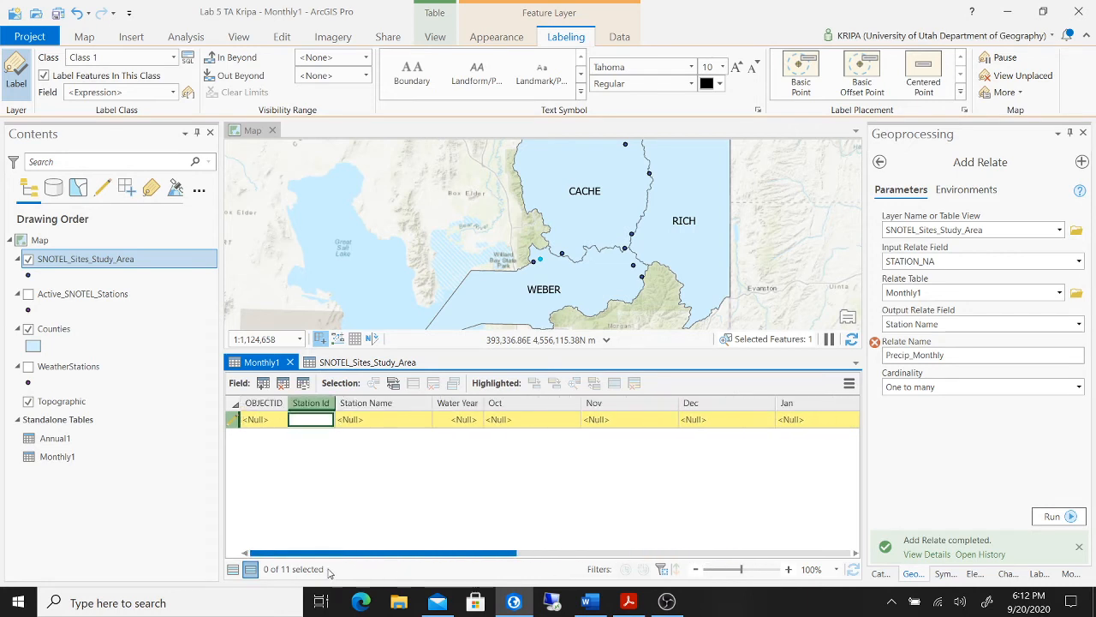
click(386, 421)
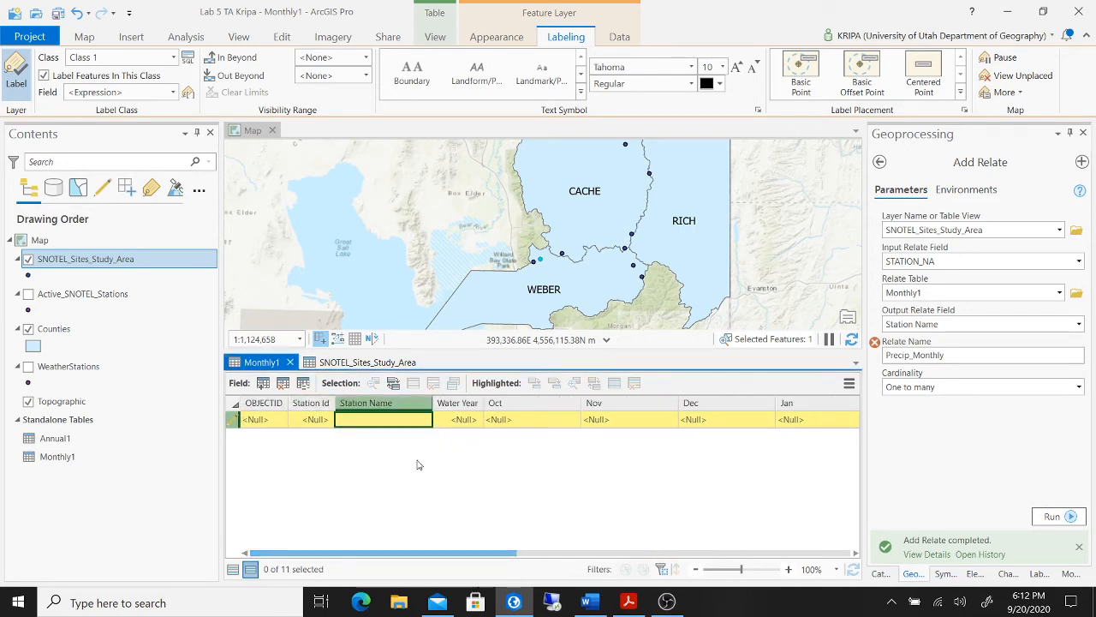
click(290, 362)
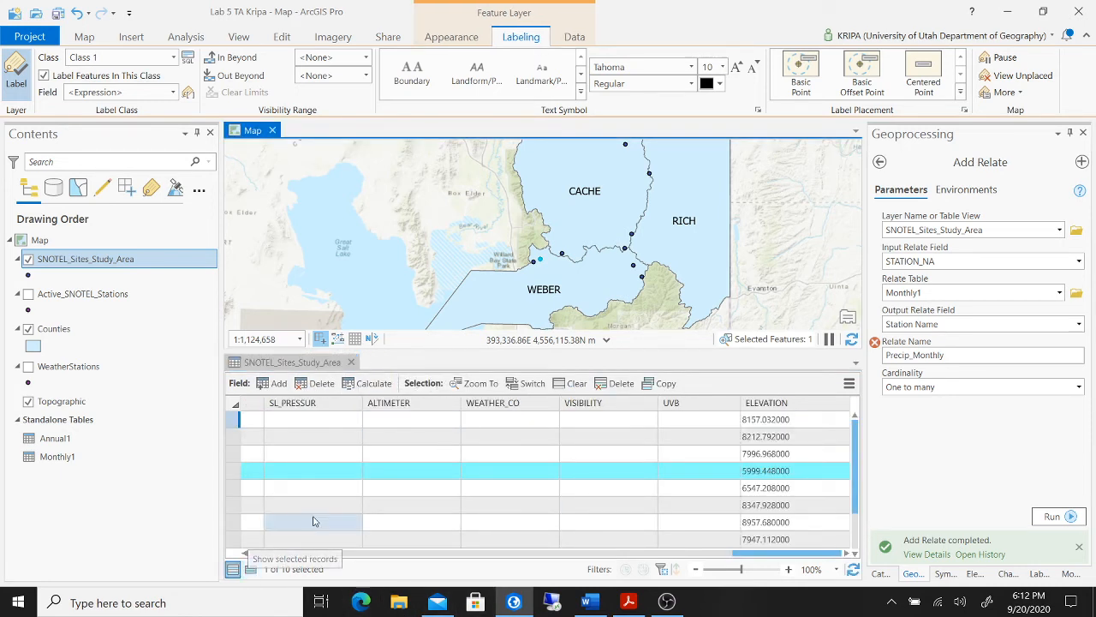
Step: Show only the selected record in the SNOTEL_Sites_Study_Area table and open its related Monthly1 data to review the precipitation fields
click(250, 571)
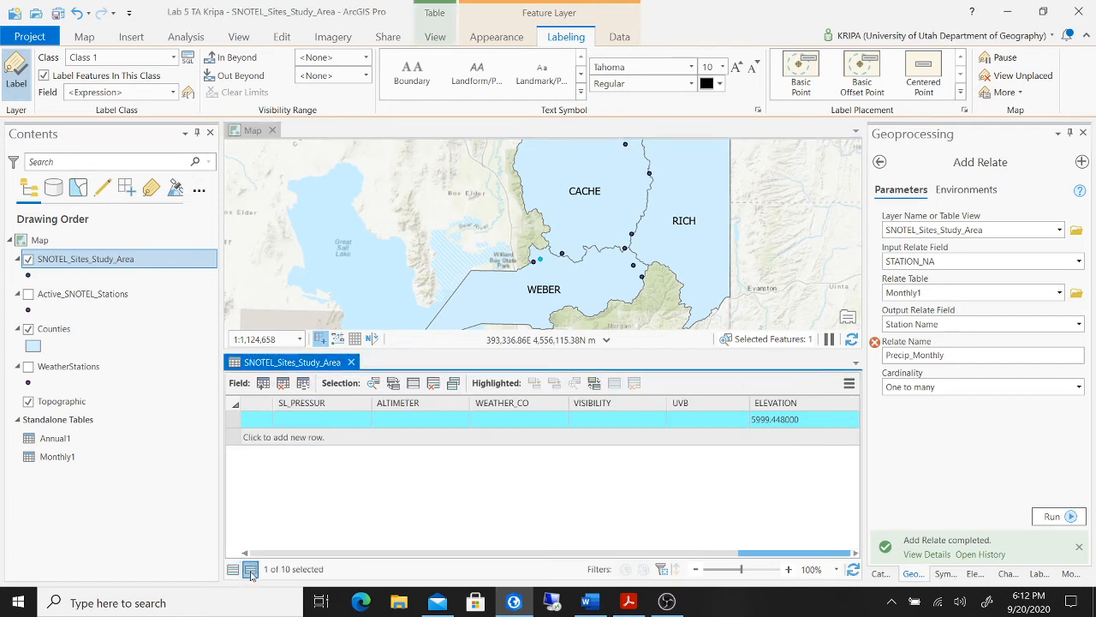
drag(761, 555, 273, 555)
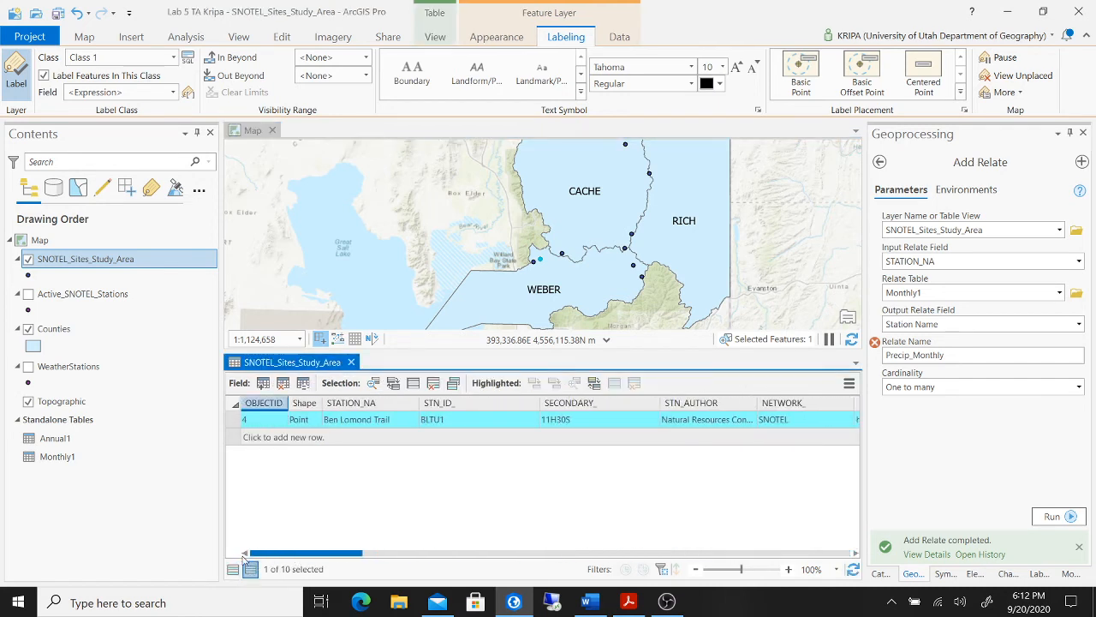
click(848, 387)
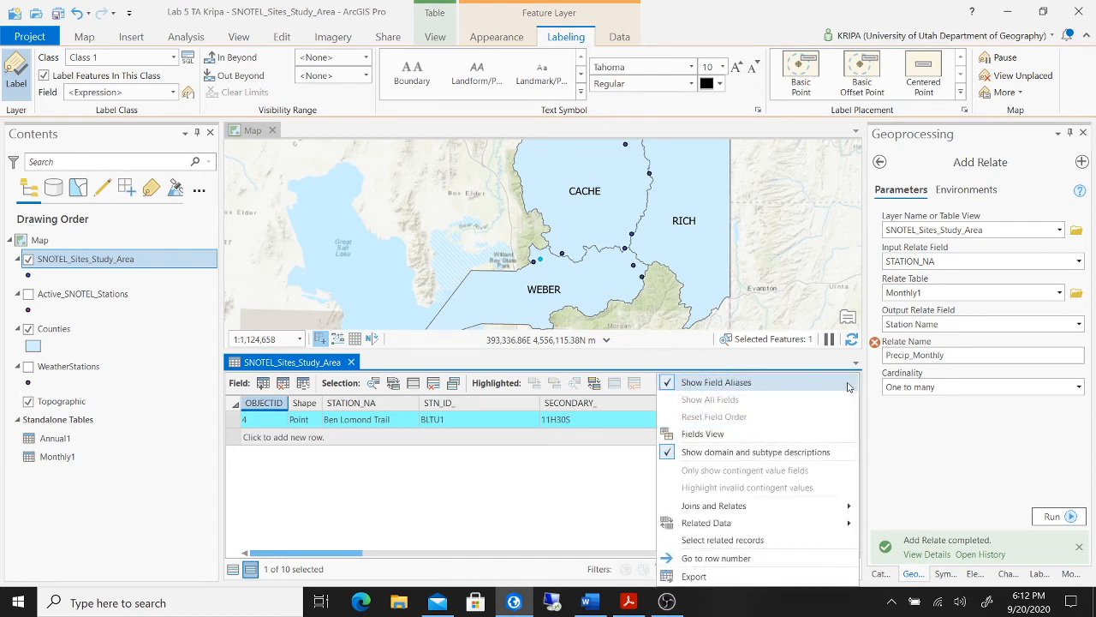
mouse_move(768, 524)
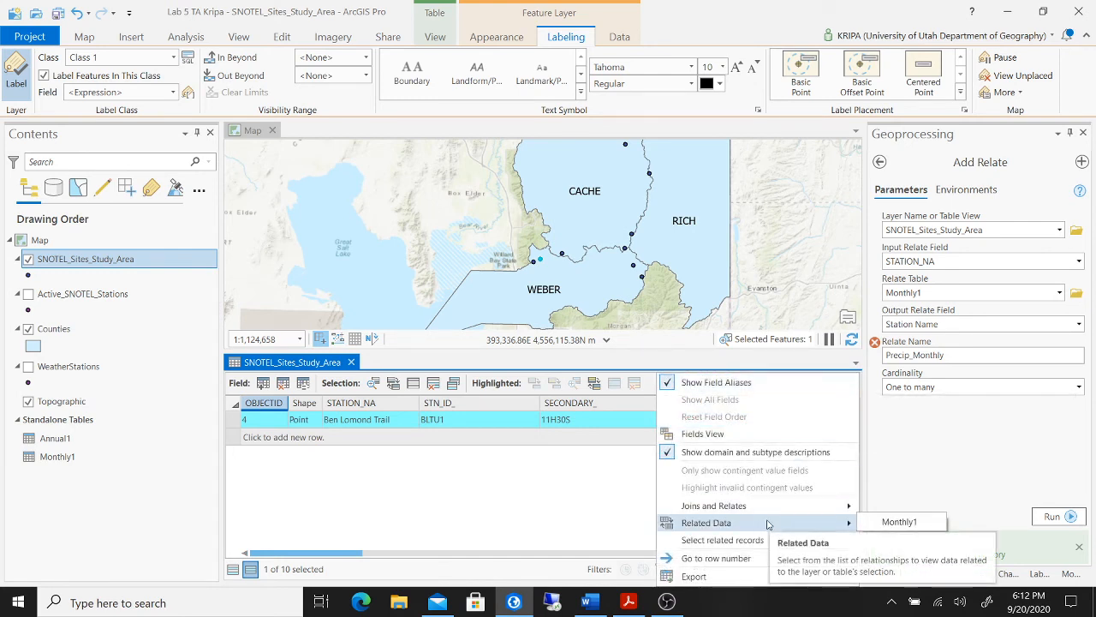
click(891, 524)
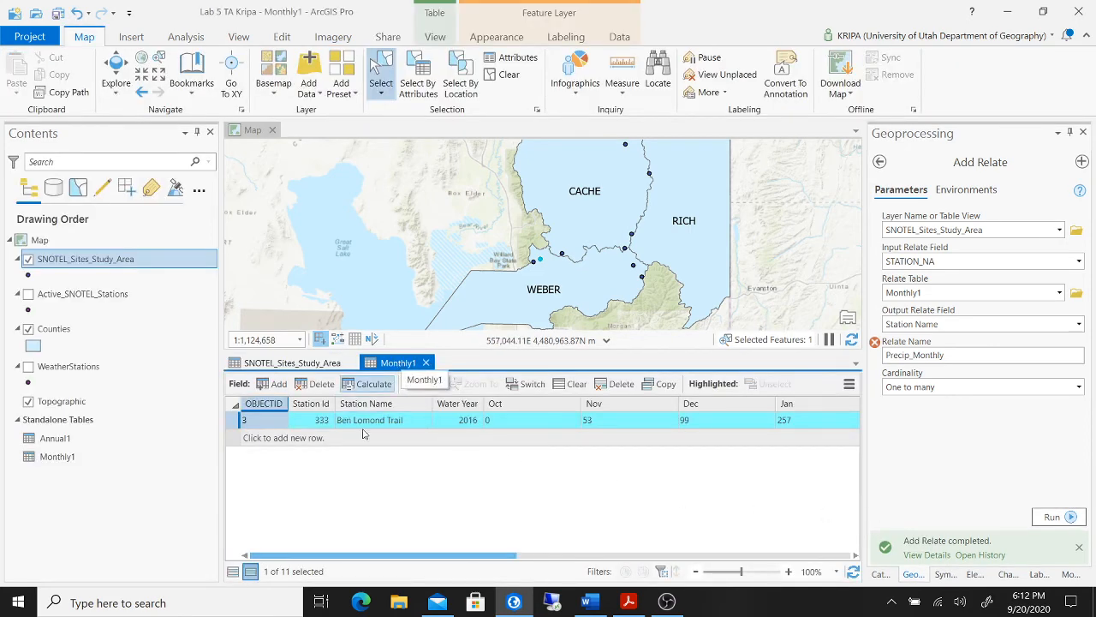
drag(460, 558, 469, 557)
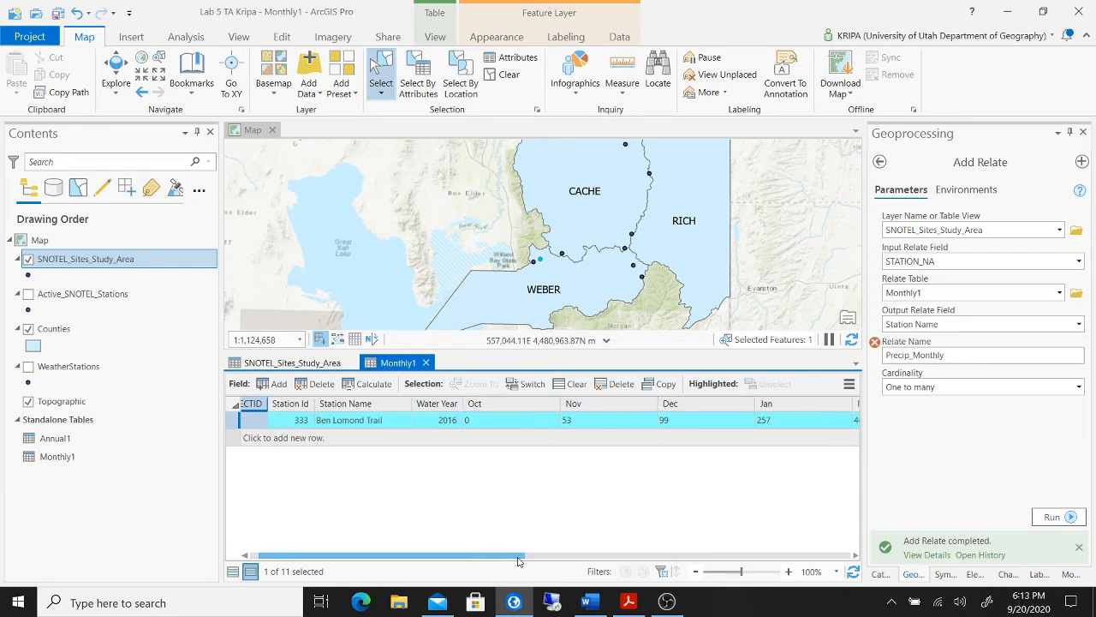
drag(520, 558, 374, 561)
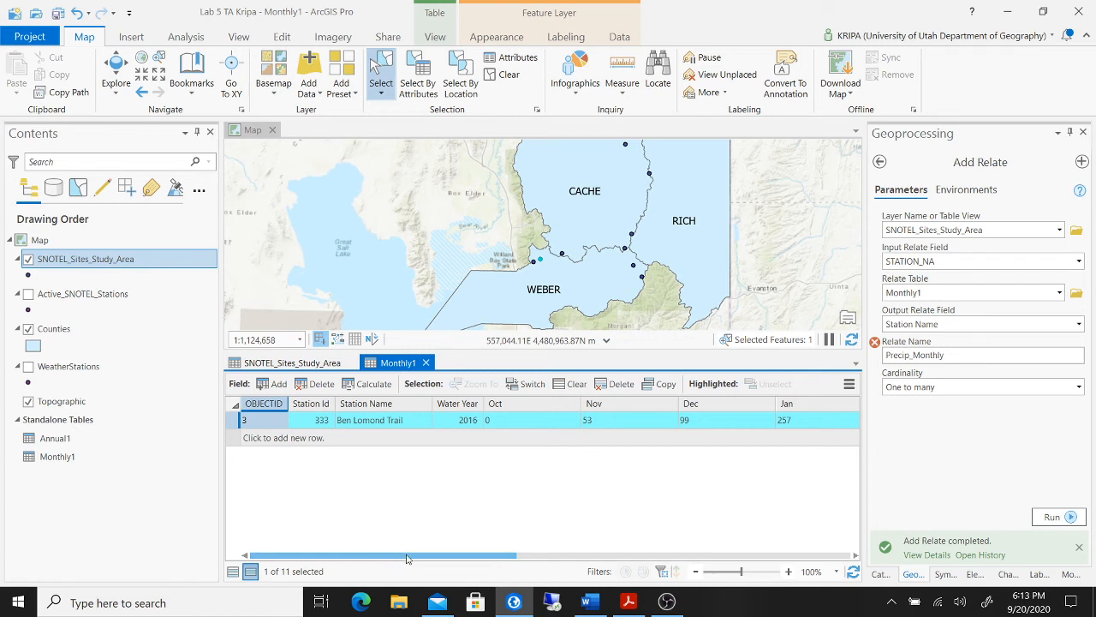
drag(408, 558, 375, 555)
Step: Clear the selection and open the pop-up of the Ben Lomond Trail point on Weber County's northwestern border with Explore
click(126, 69)
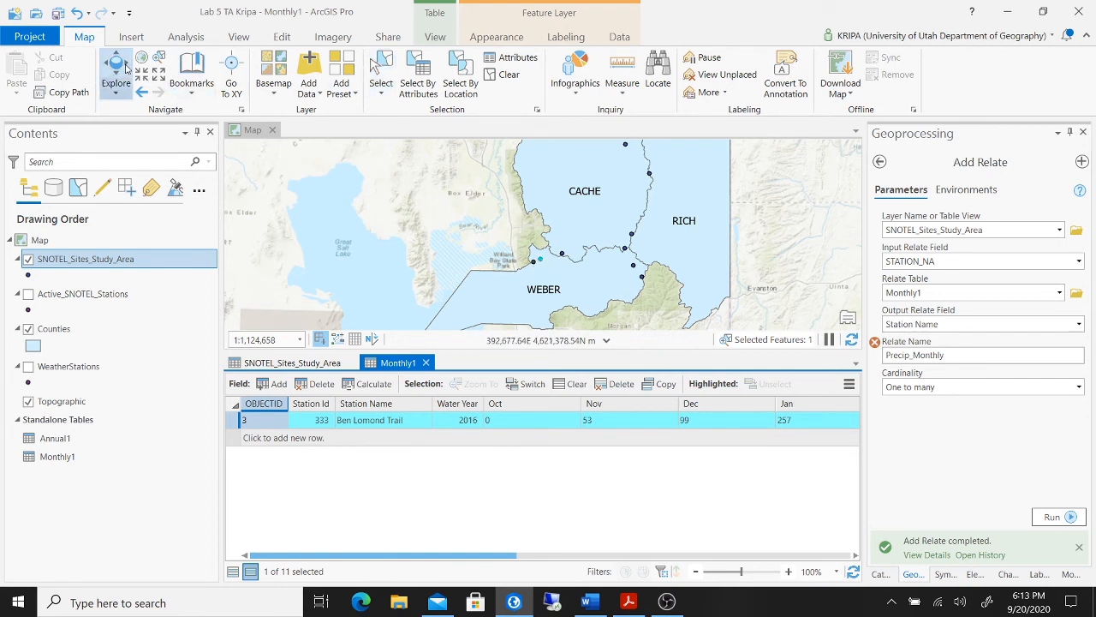
click(509, 74)
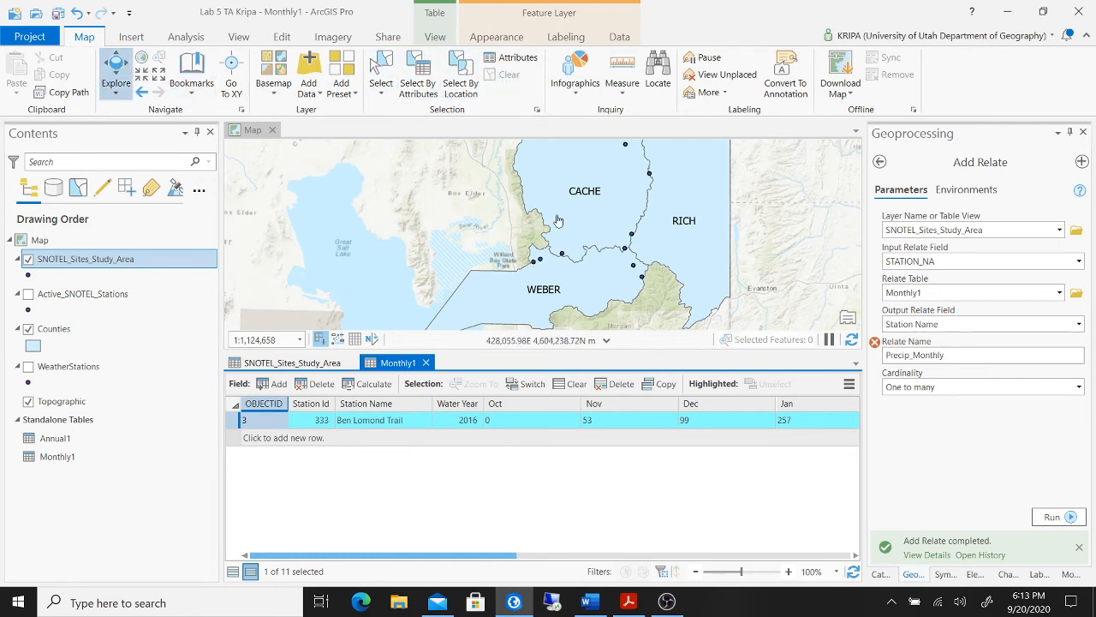
click(540, 260)
click(541, 260)
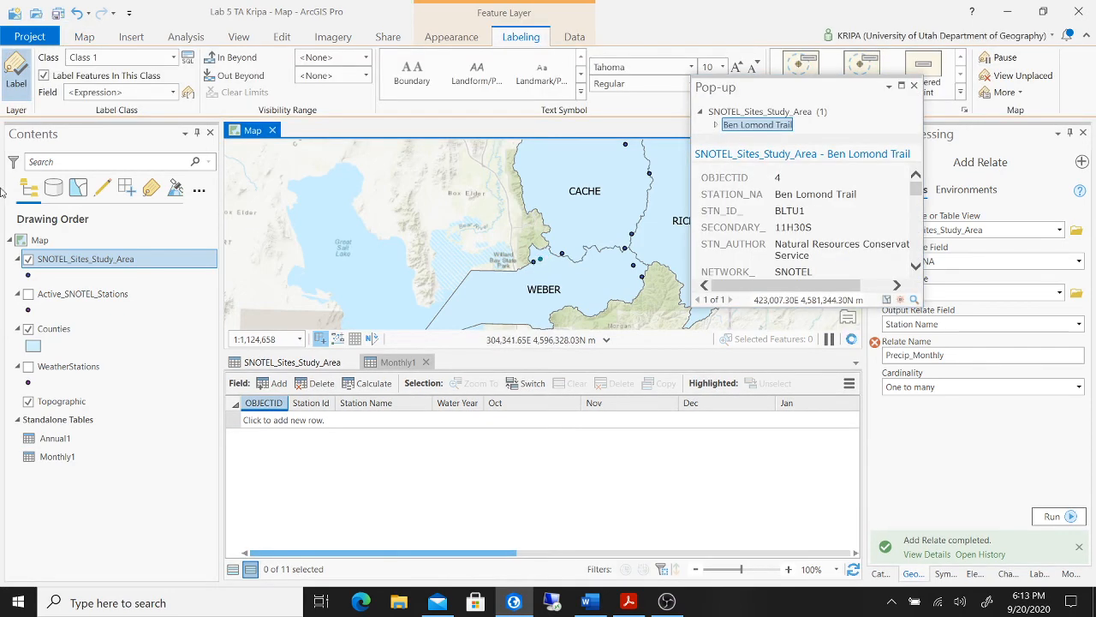
Step: Maximize the pop-up and expand Ben Lomond Trail down to its related Monthly1 record
click(902, 87)
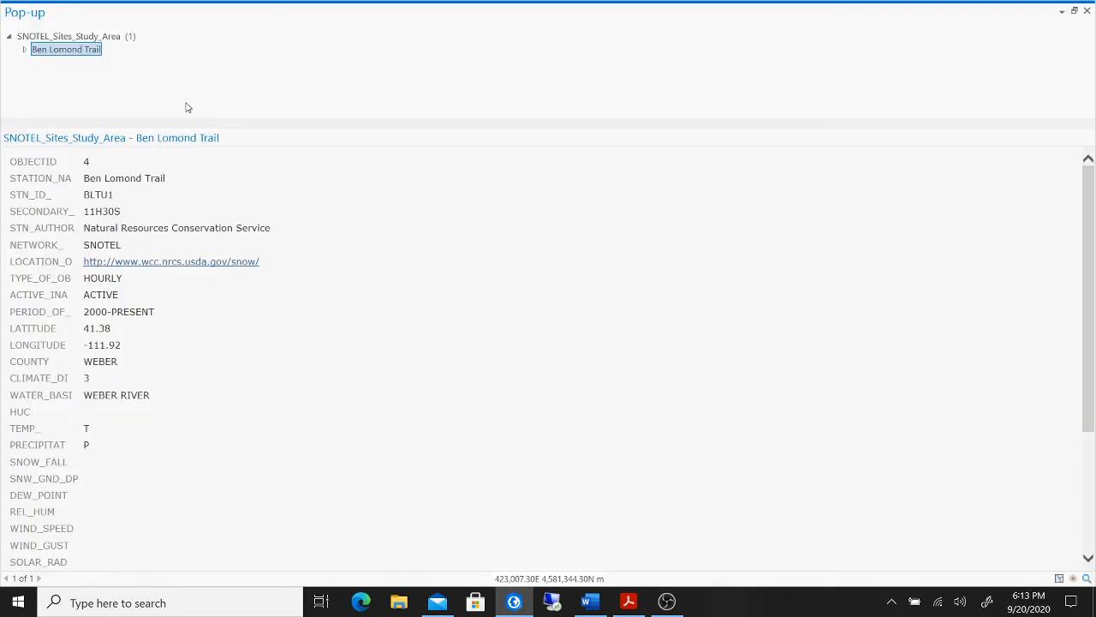
click(25, 50)
click(39, 63)
click(91, 78)
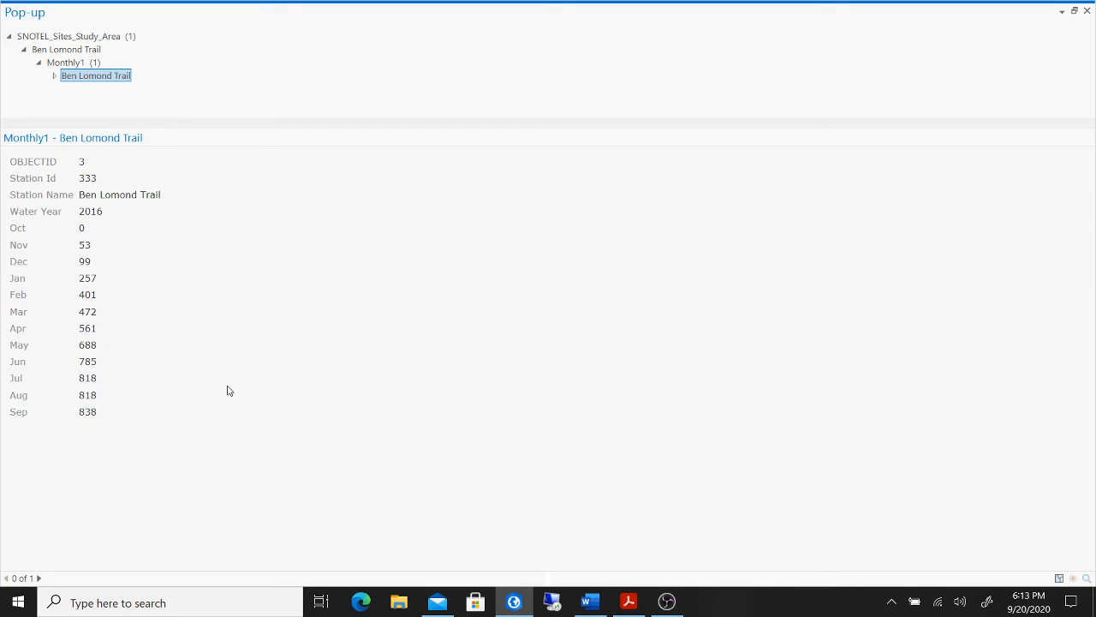
Step: Open Snipping Tool and capture the whole pop-up showing the related Monthly1 record for Ben Lomond Trail
click(160, 600)
text(snipp)
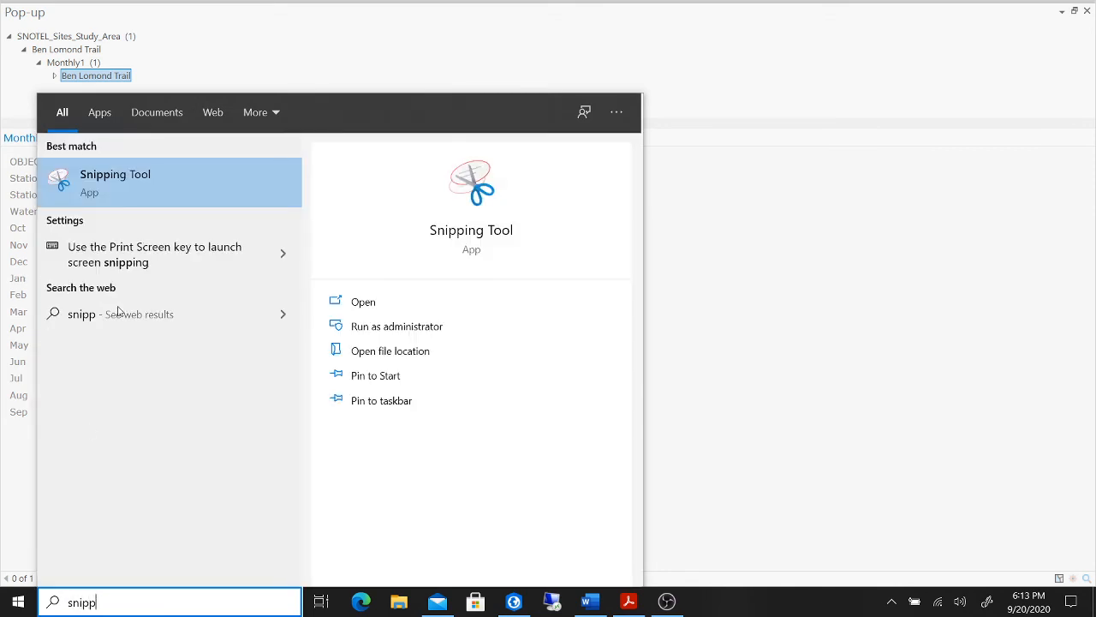
click(166, 174)
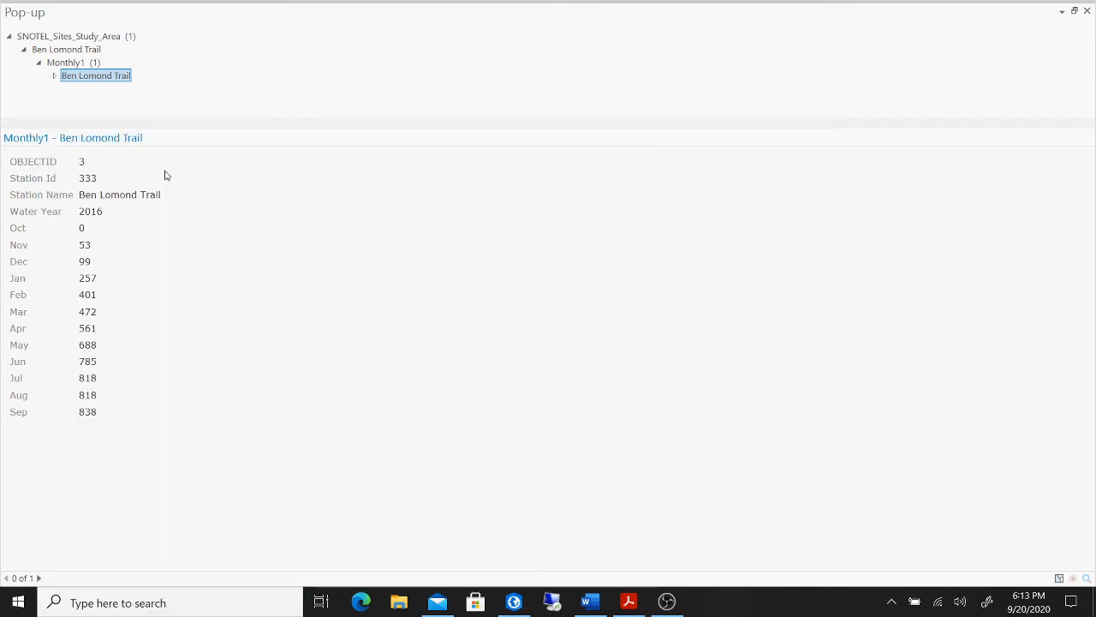
click(891, 37)
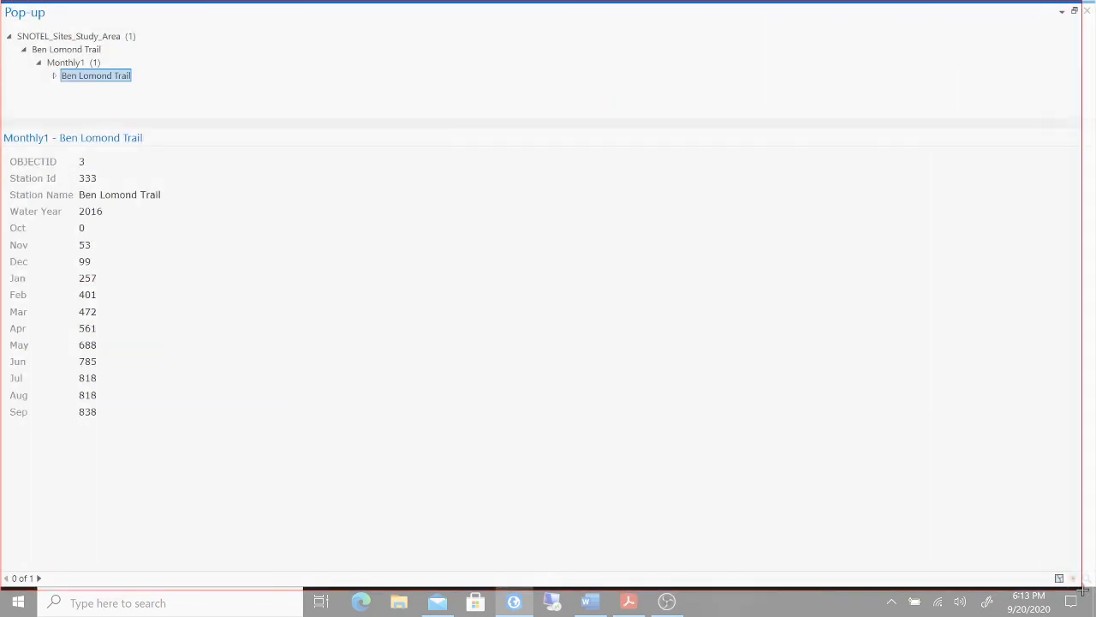
click(142, 75)
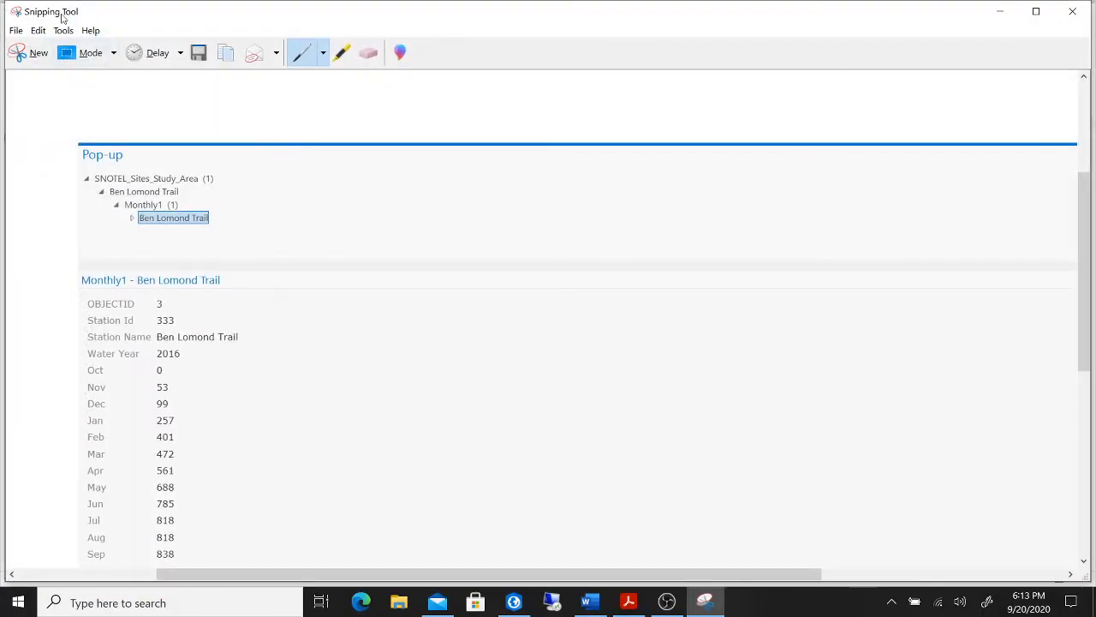
Step: Start saving the snip as a JPEG named Deliverable 3 Lab 5 and browse to the TA Stuff folder within UofU
click(16, 30)
click(43, 64)
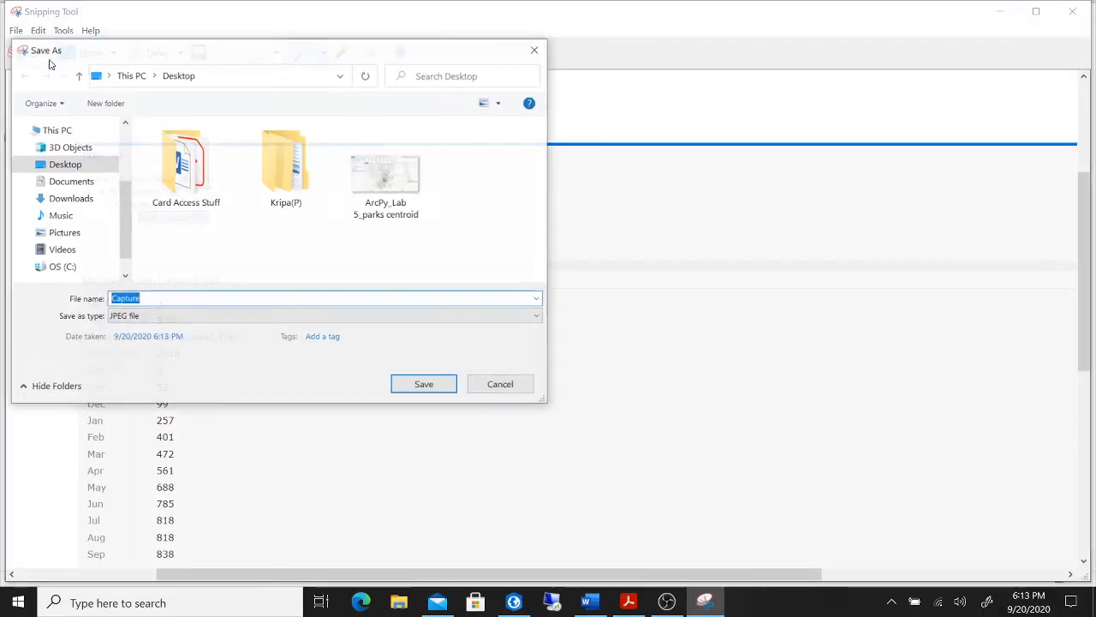
text(D)
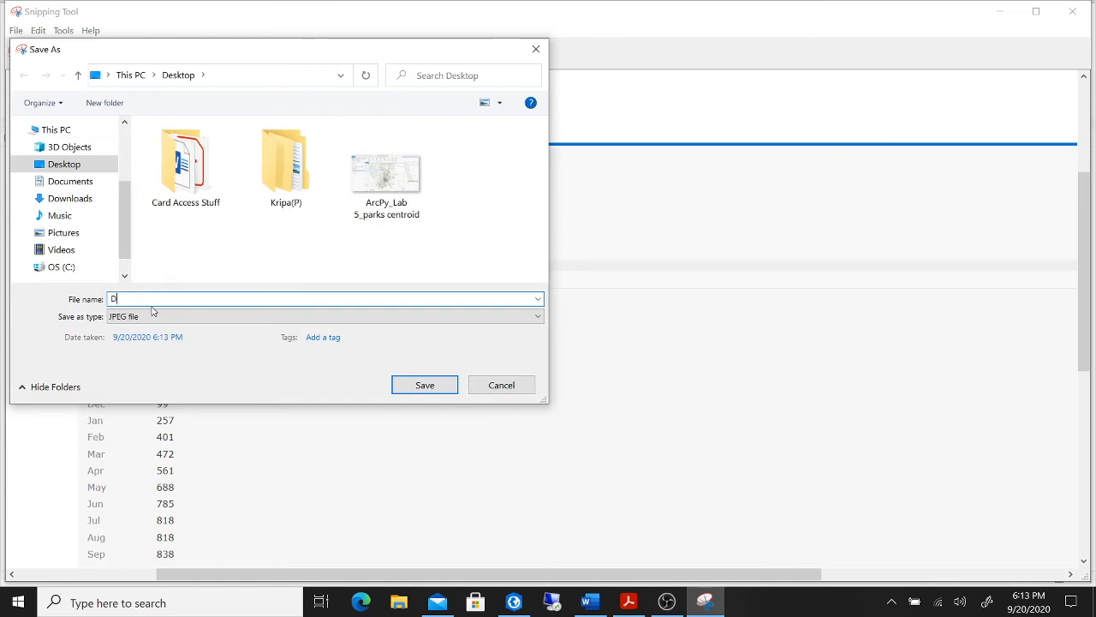
text(eliverable 3 Lab 5)
click(109, 167)
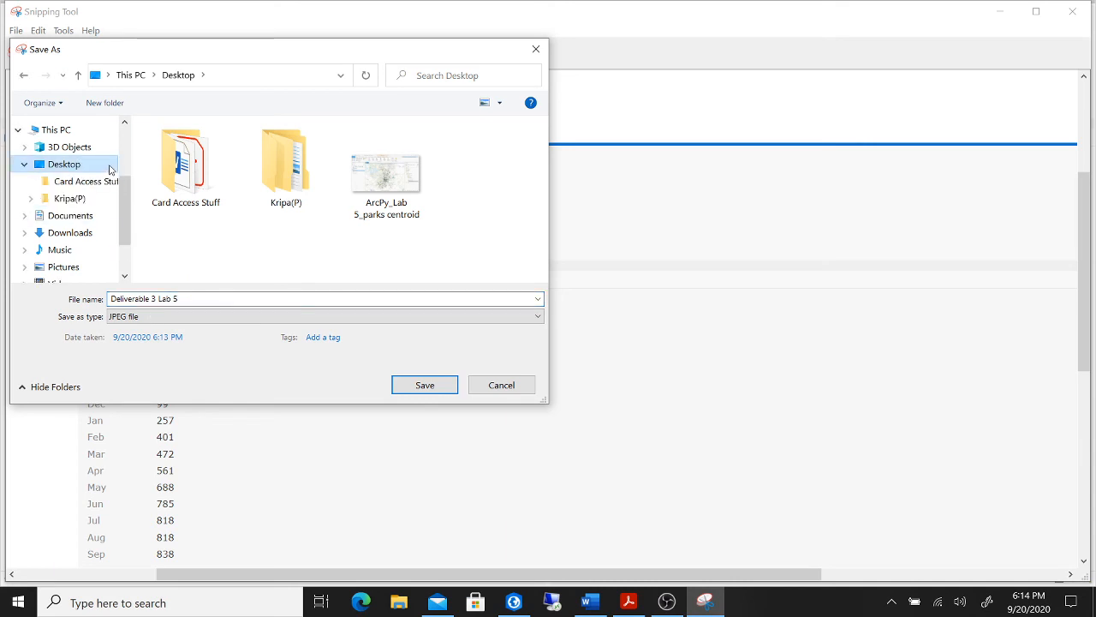
click(110, 197)
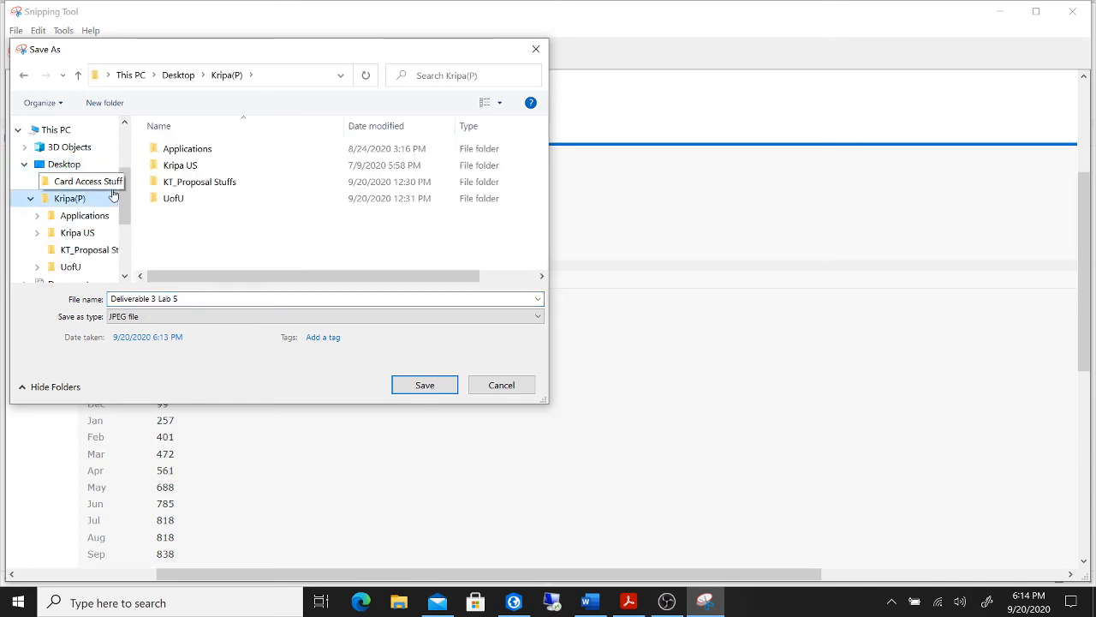
double_click(199, 198)
double_click(218, 252)
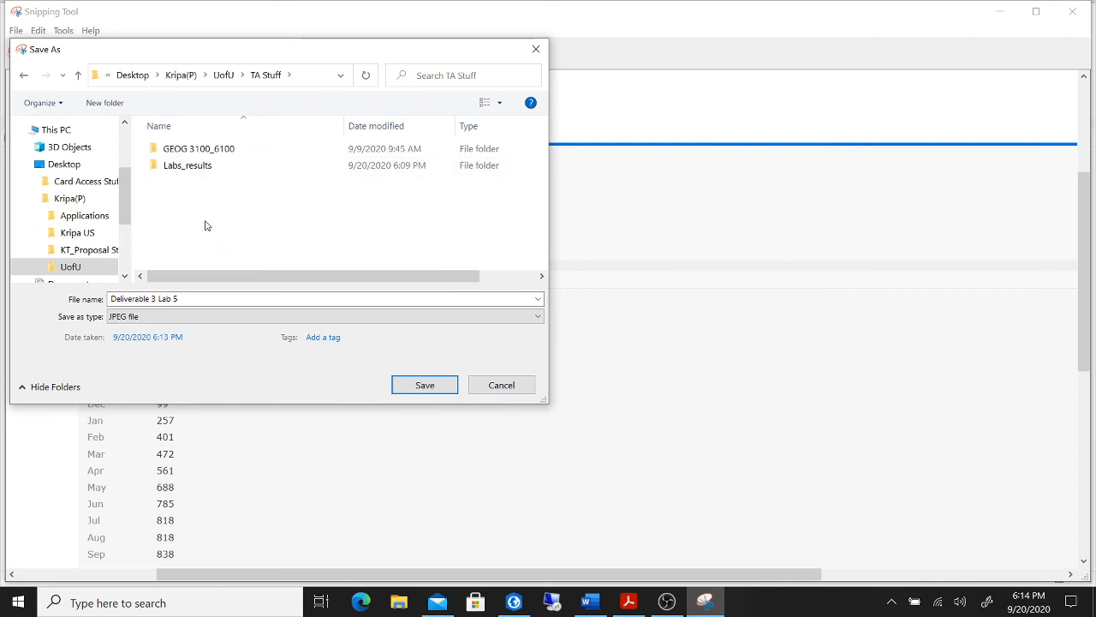
double_click(299, 151)
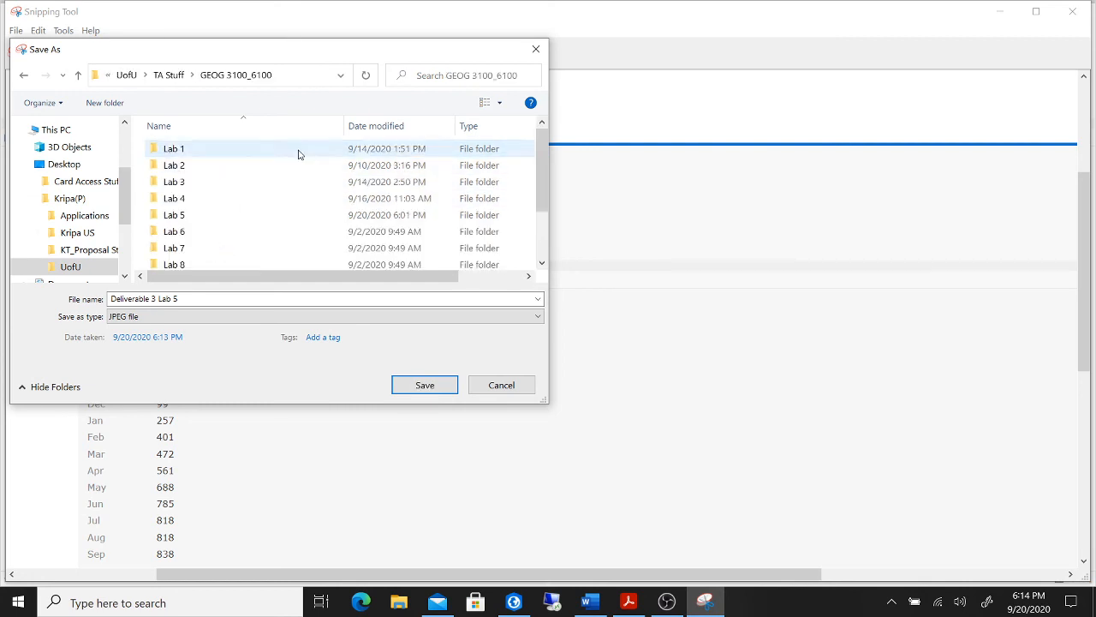
double_click(235, 214)
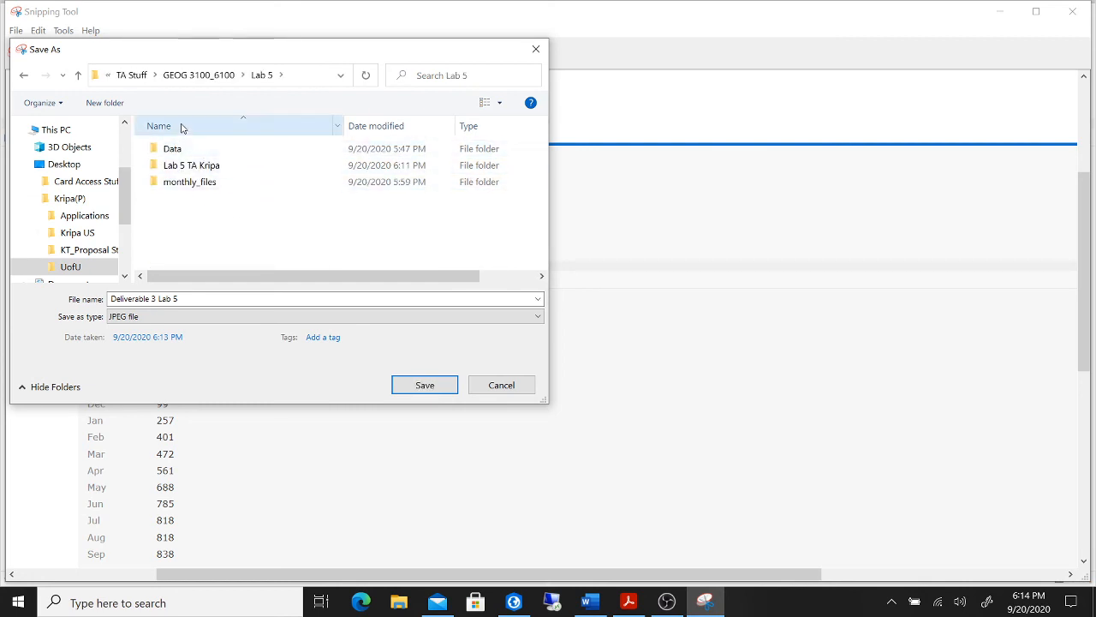
click(205, 75)
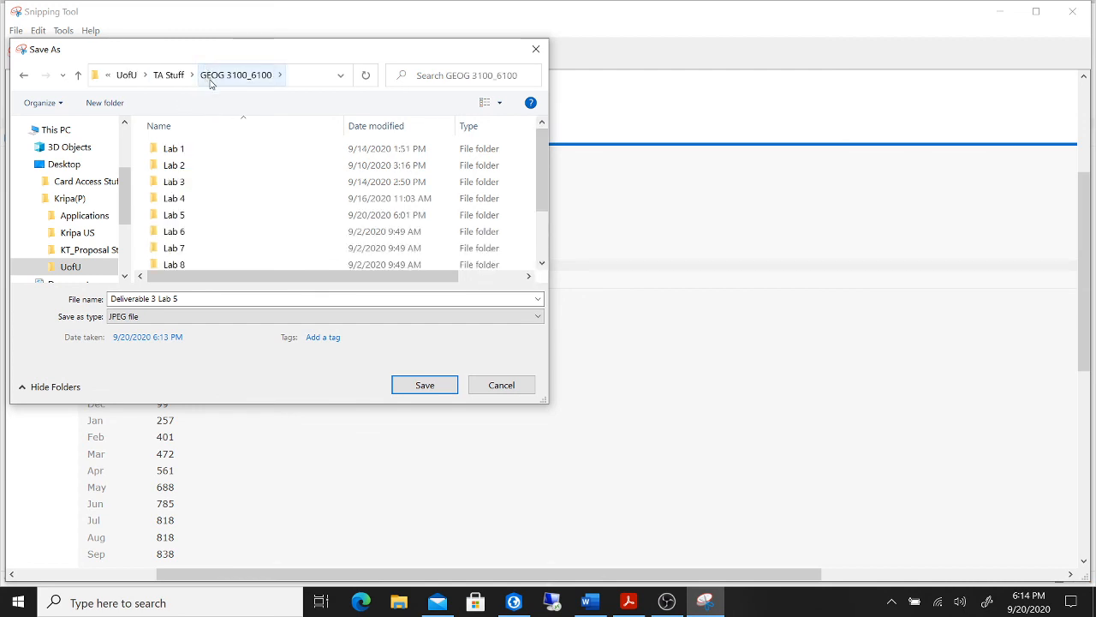
click(164, 76)
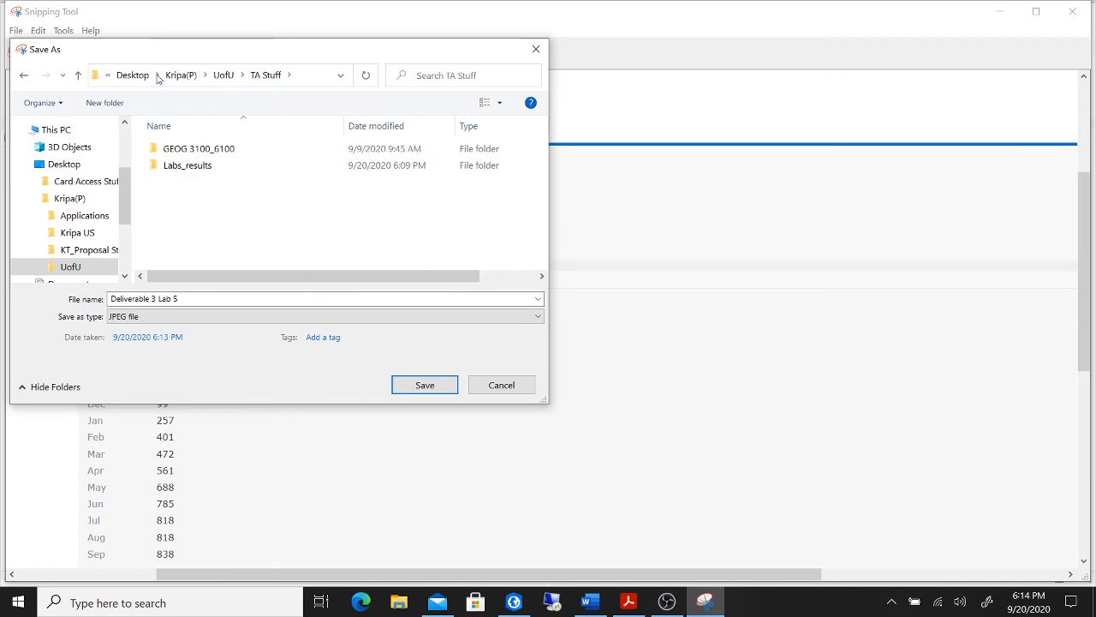
Step: Save the snip in the Lab 5 folder of Labs_results and close Snipping Tool
double_click(187, 166)
double_click(202, 199)
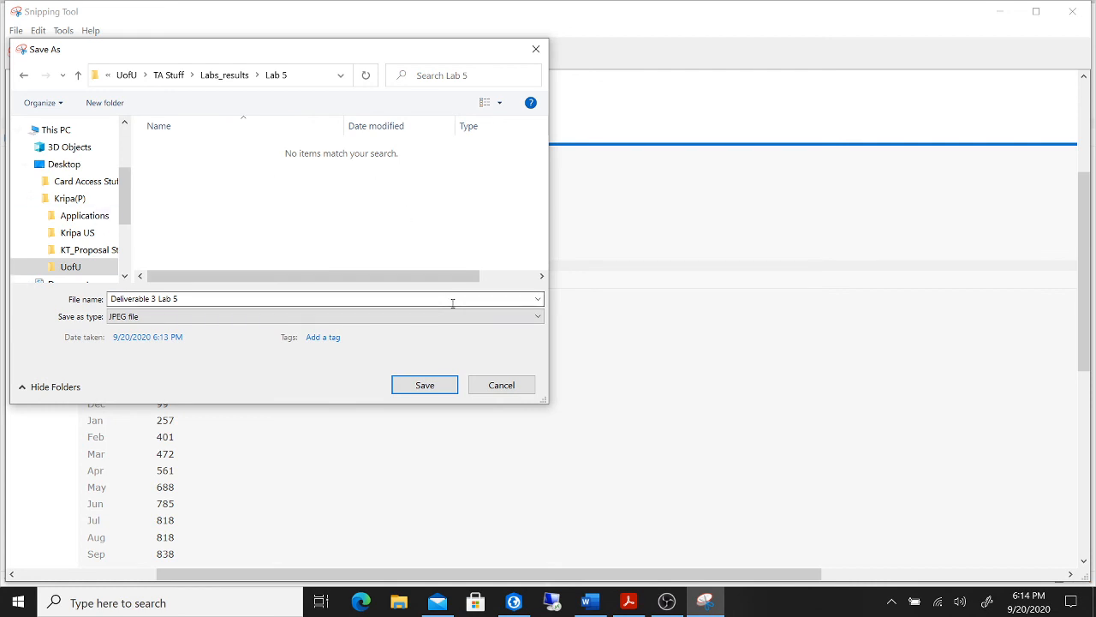
click(447, 386)
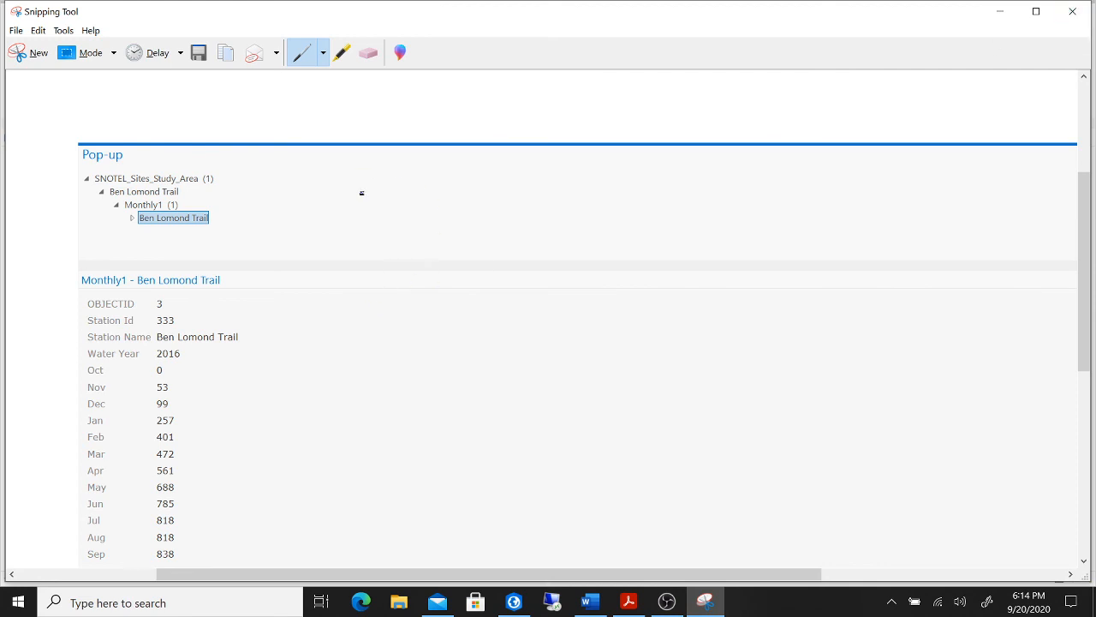
click(1073, 11)
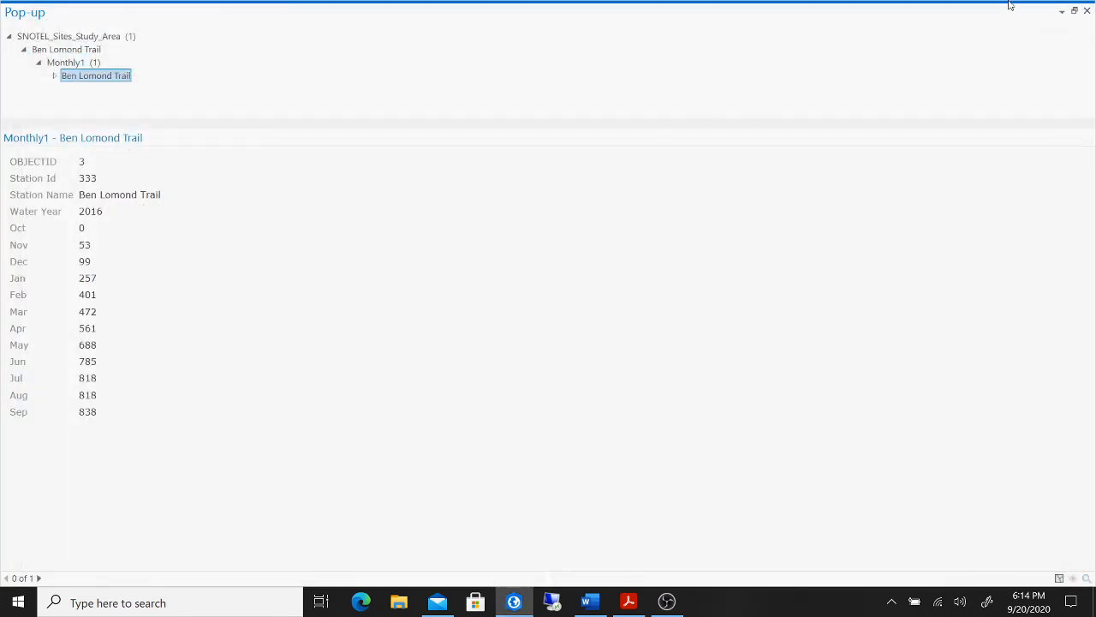
Step: Close the pop-up, switch to the GEOG_3100_Lab_05 document in Word and review the screenshot instruction and deliverables
click(1087, 10)
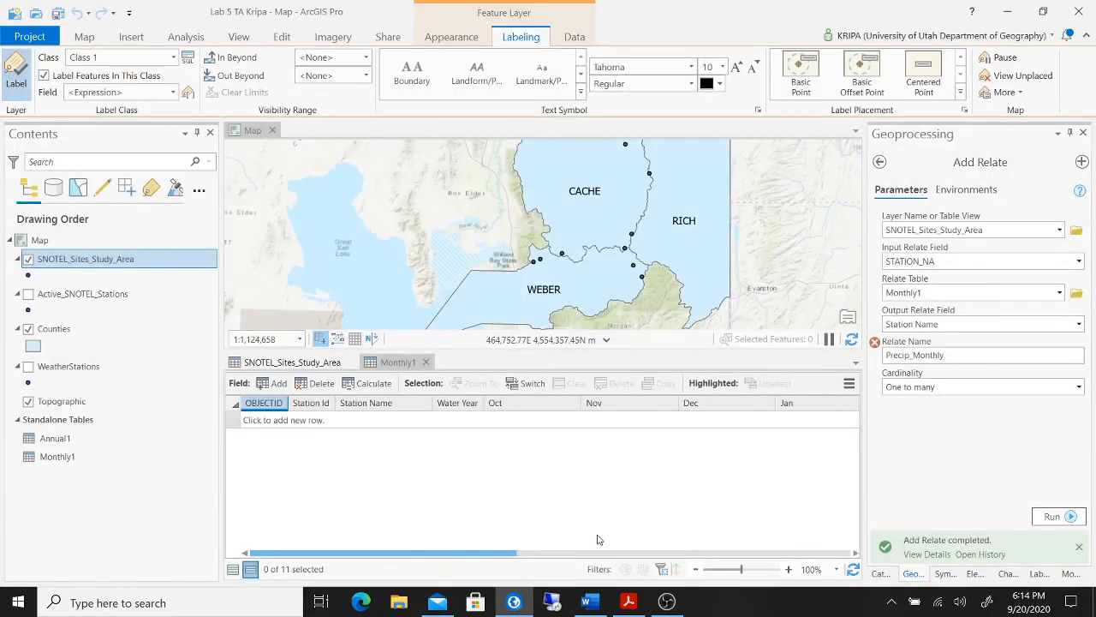
click(603, 607)
scroll(625, 392, up, 3)
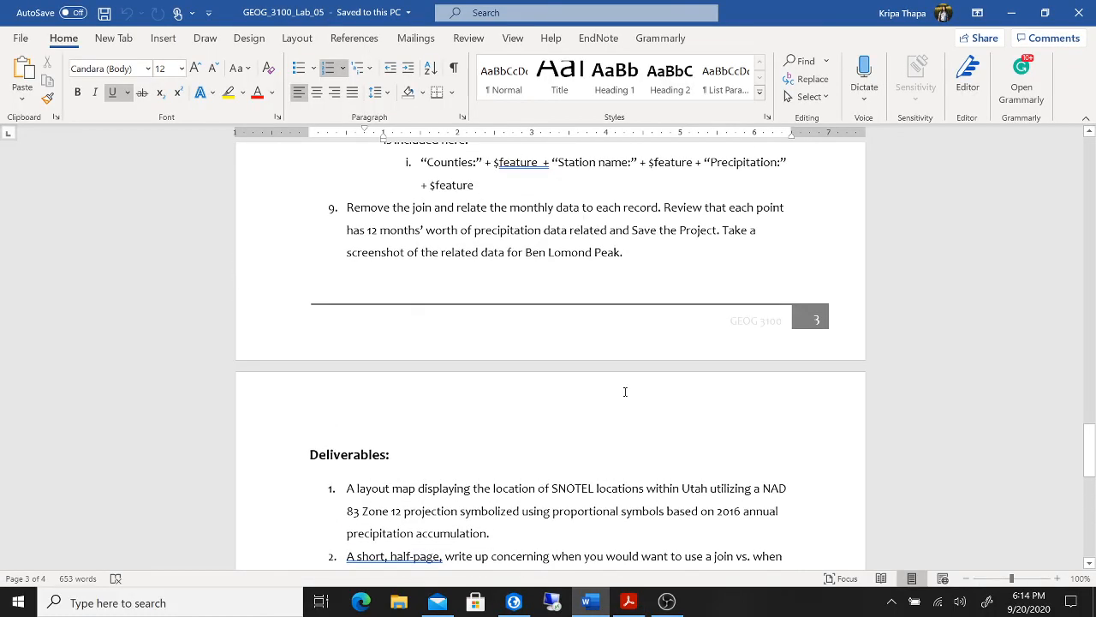
Step: Append "(Word Document)" to the end of deliverable 2, the join versus relate write-up, and save the document
scroll(626, 392, up, 10)
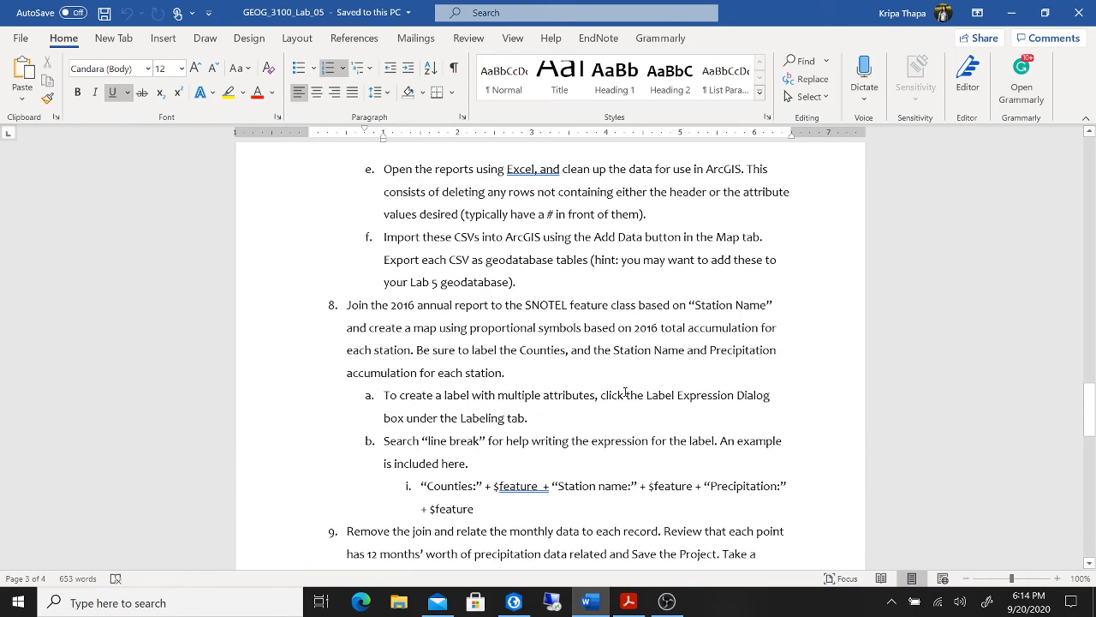
scroll(621, 398, down, 6)
scroll(620, 400, down, 8)
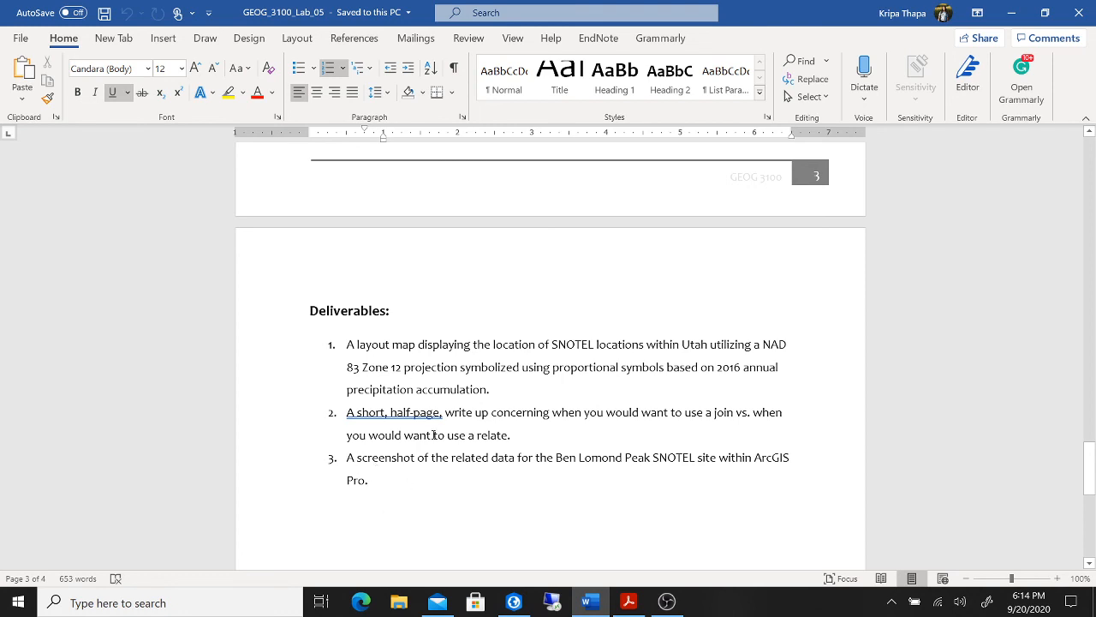
click(524, 435)
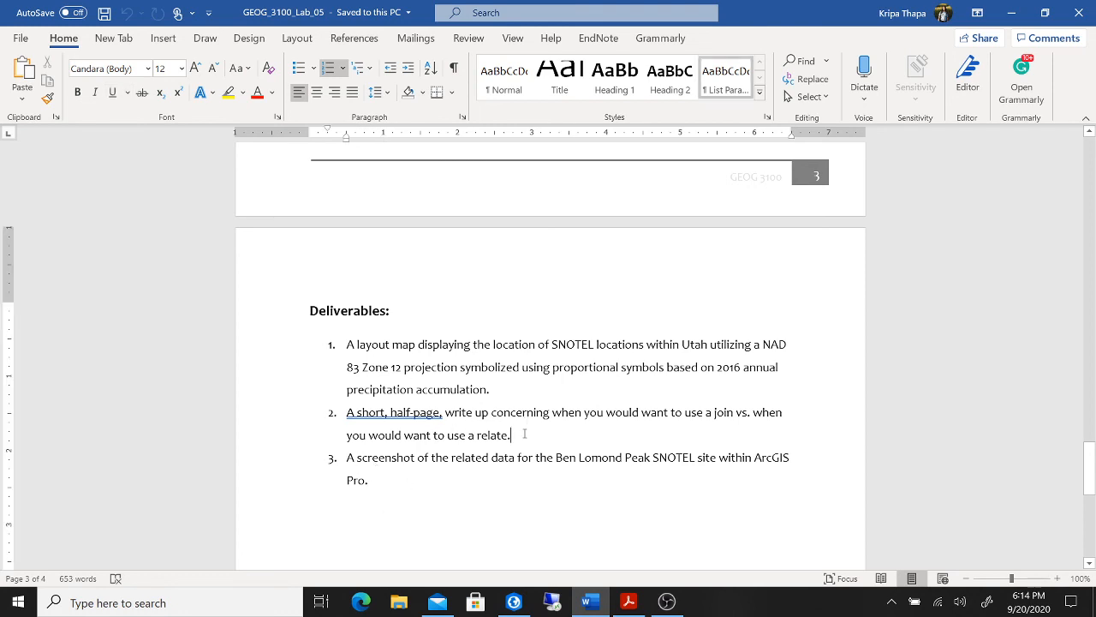
text((Wor)
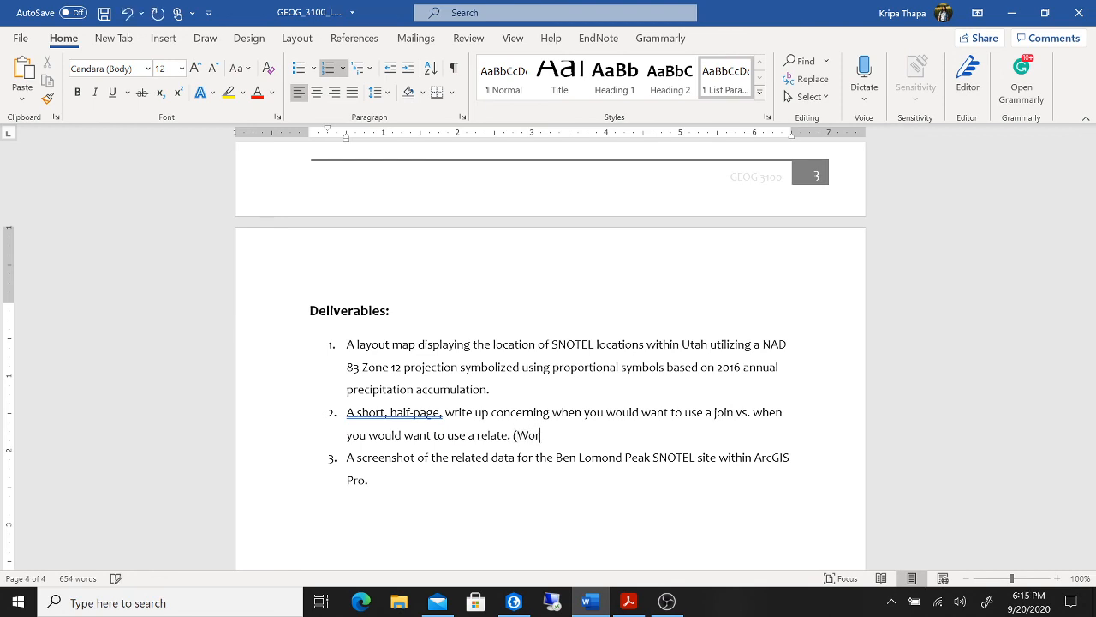
text(d Document)
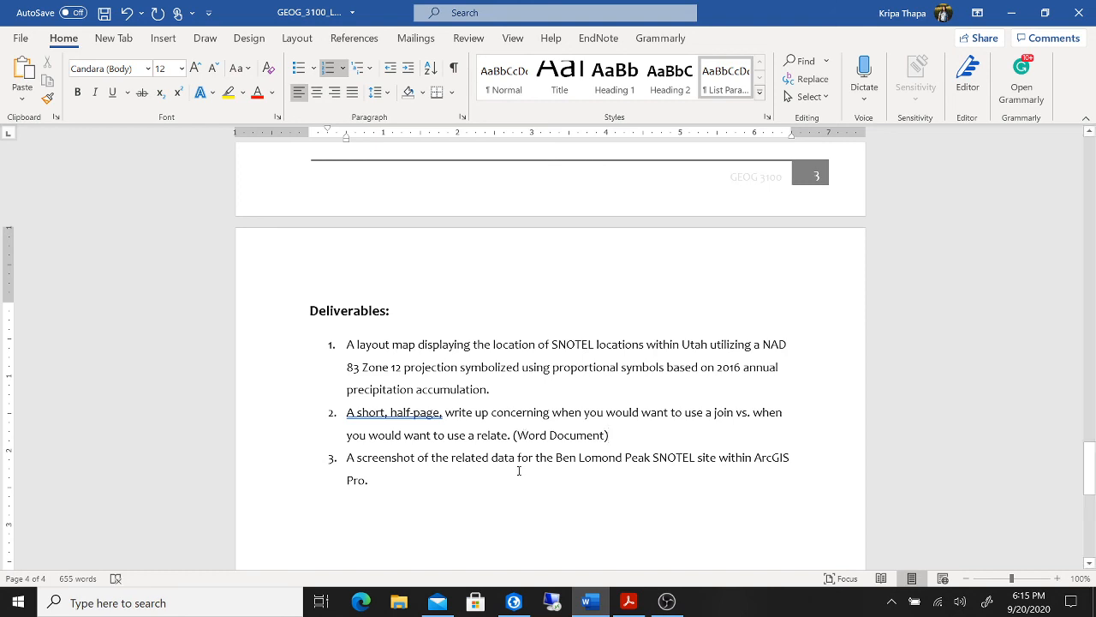
key(ctrl+s)
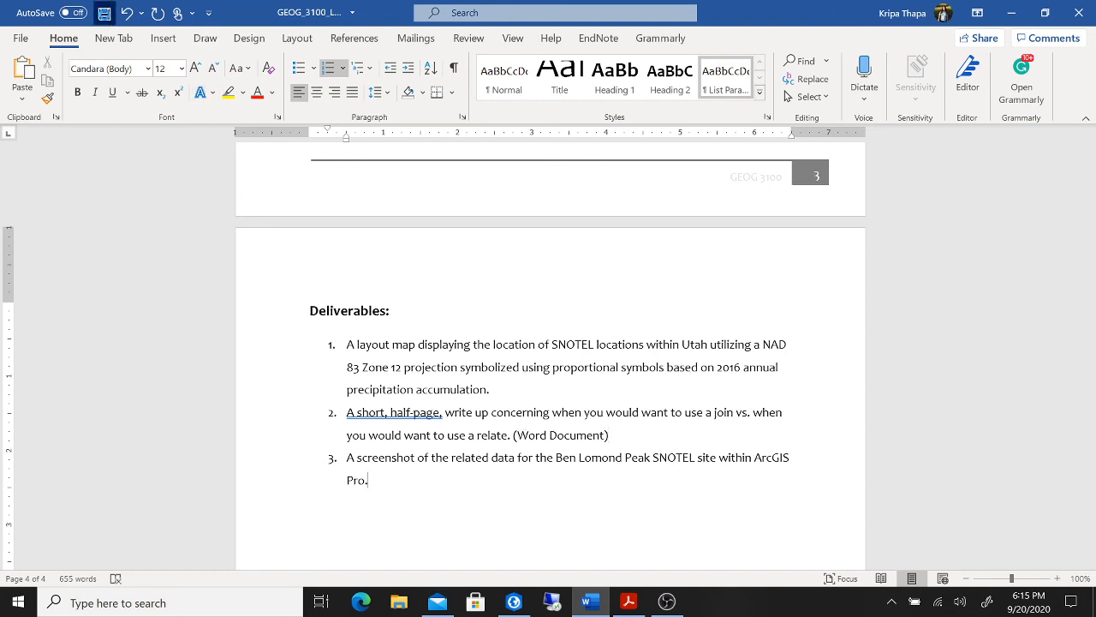